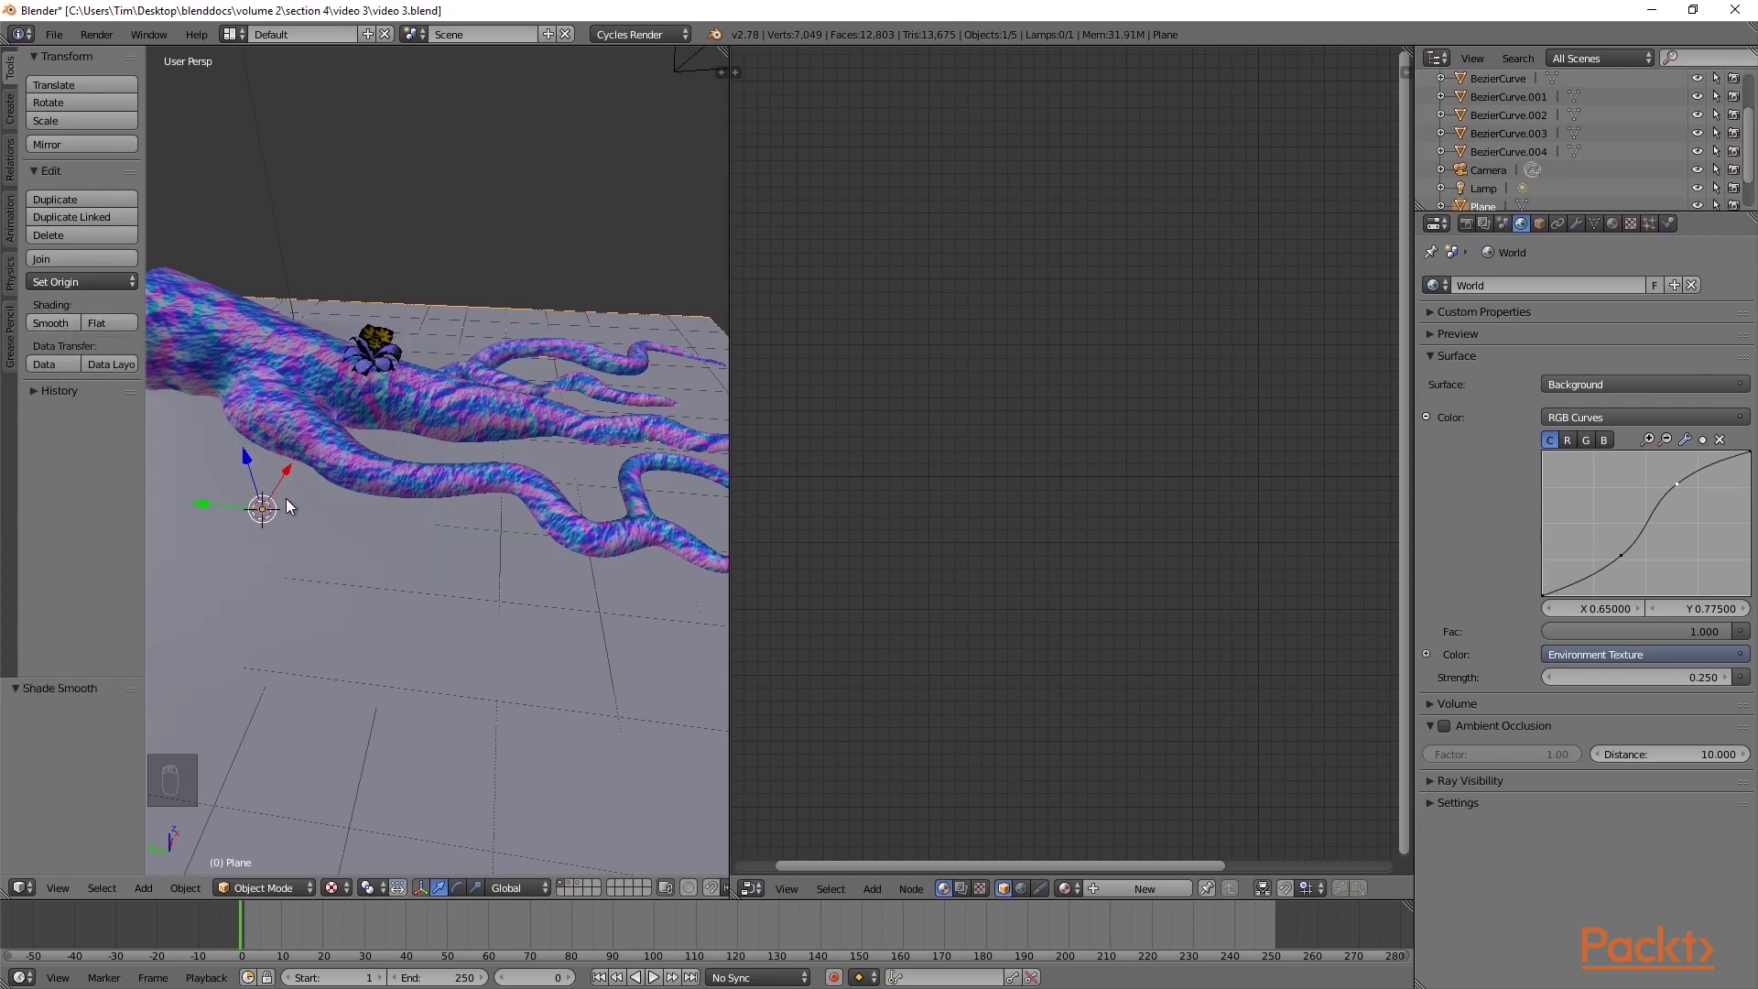
# Hide the Tool Shelf, zoom out and widen the 3D view beside the node editor.
pyautogui.press('t')
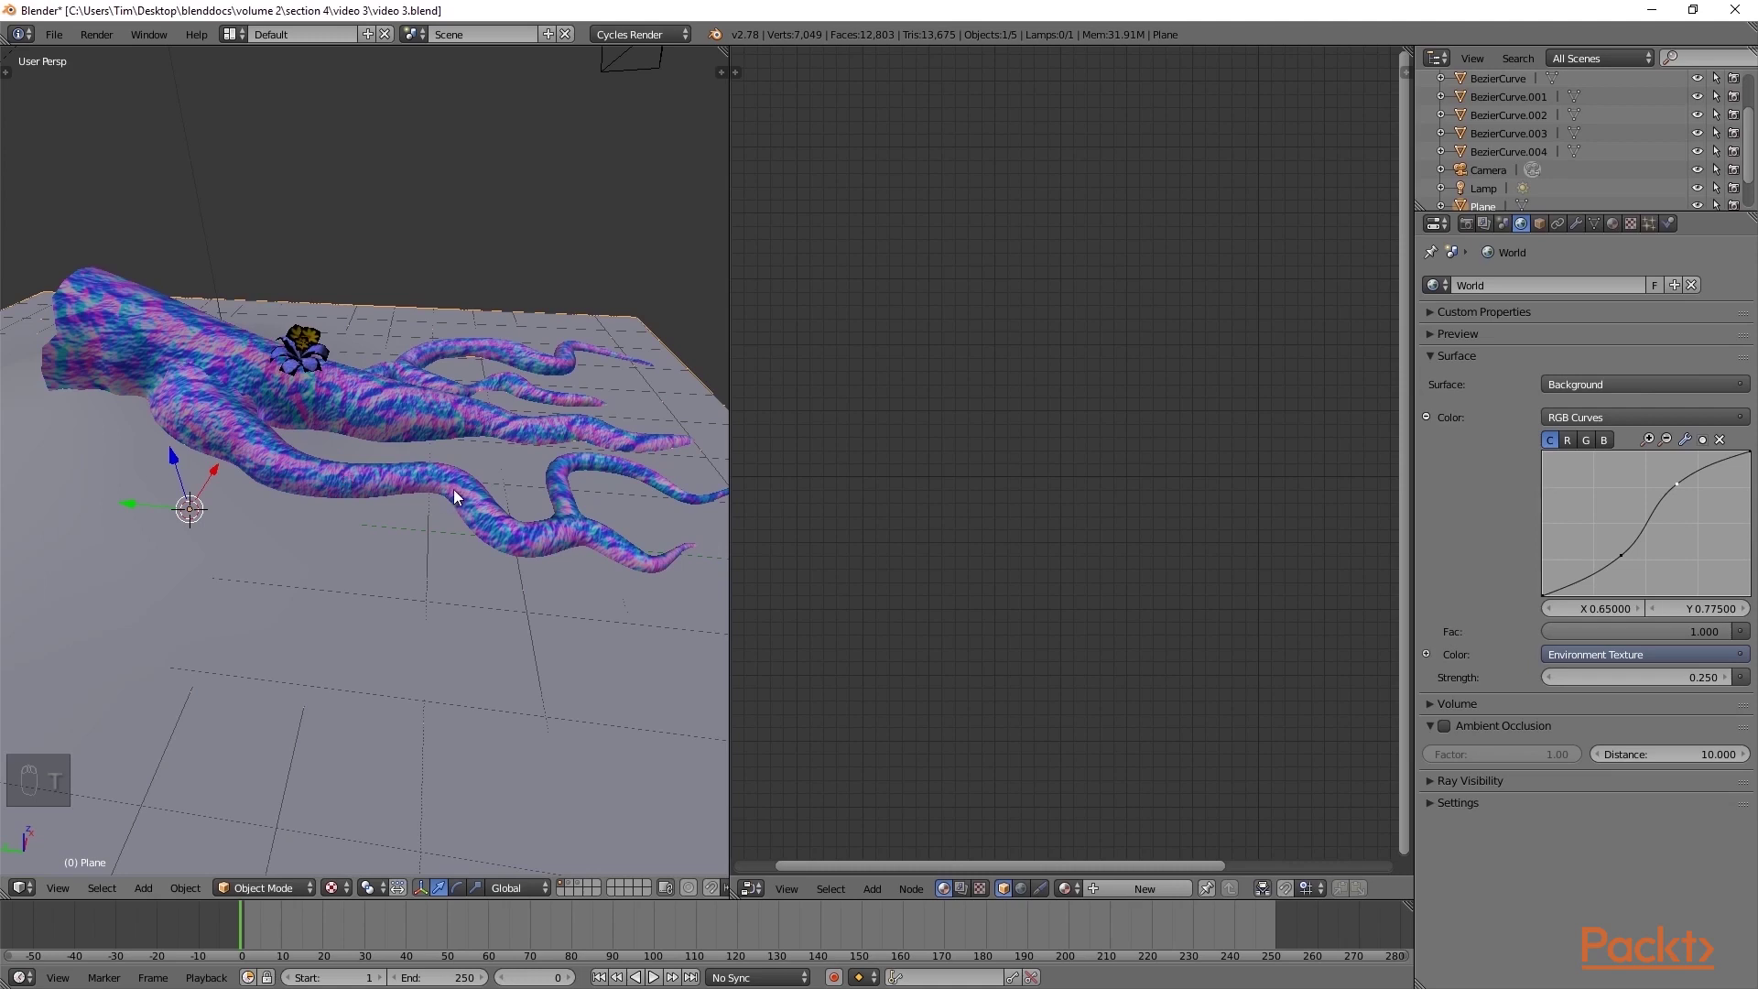
pyautogui.scroll(-3, 456, 485)
pyautogui.moveTo(730, 322); pyautogui.dragTo(1136, 371)
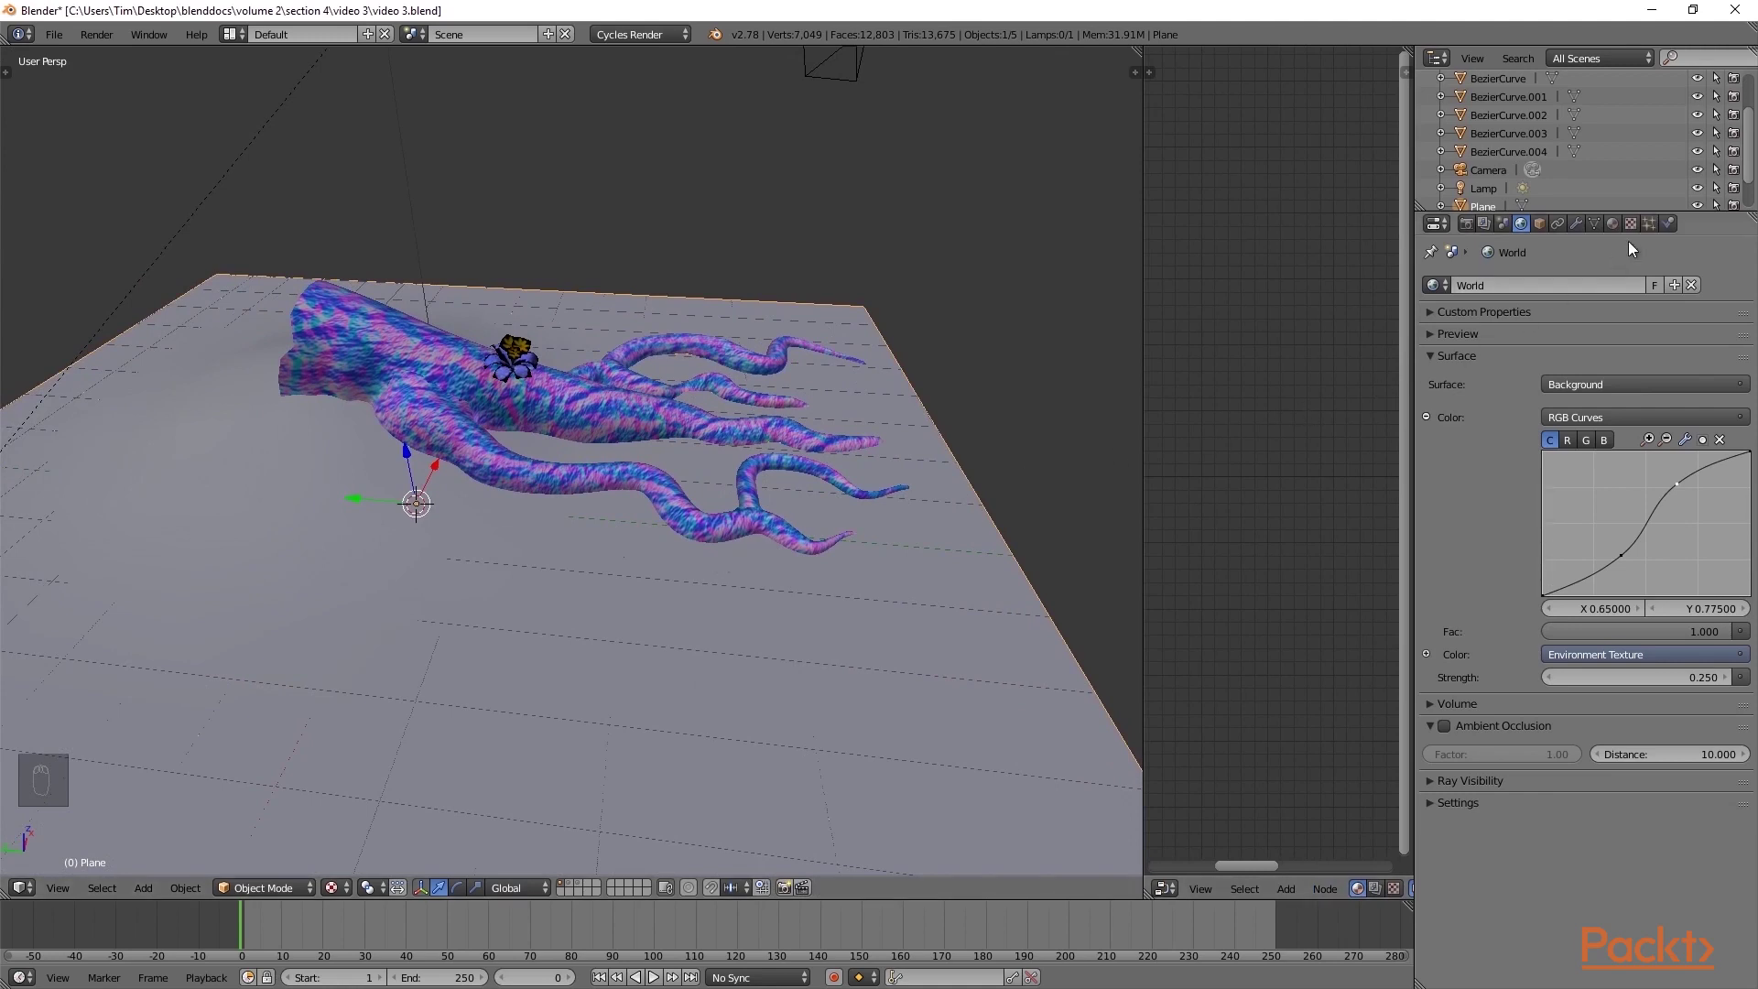
pyautogui.click(1649, 223)
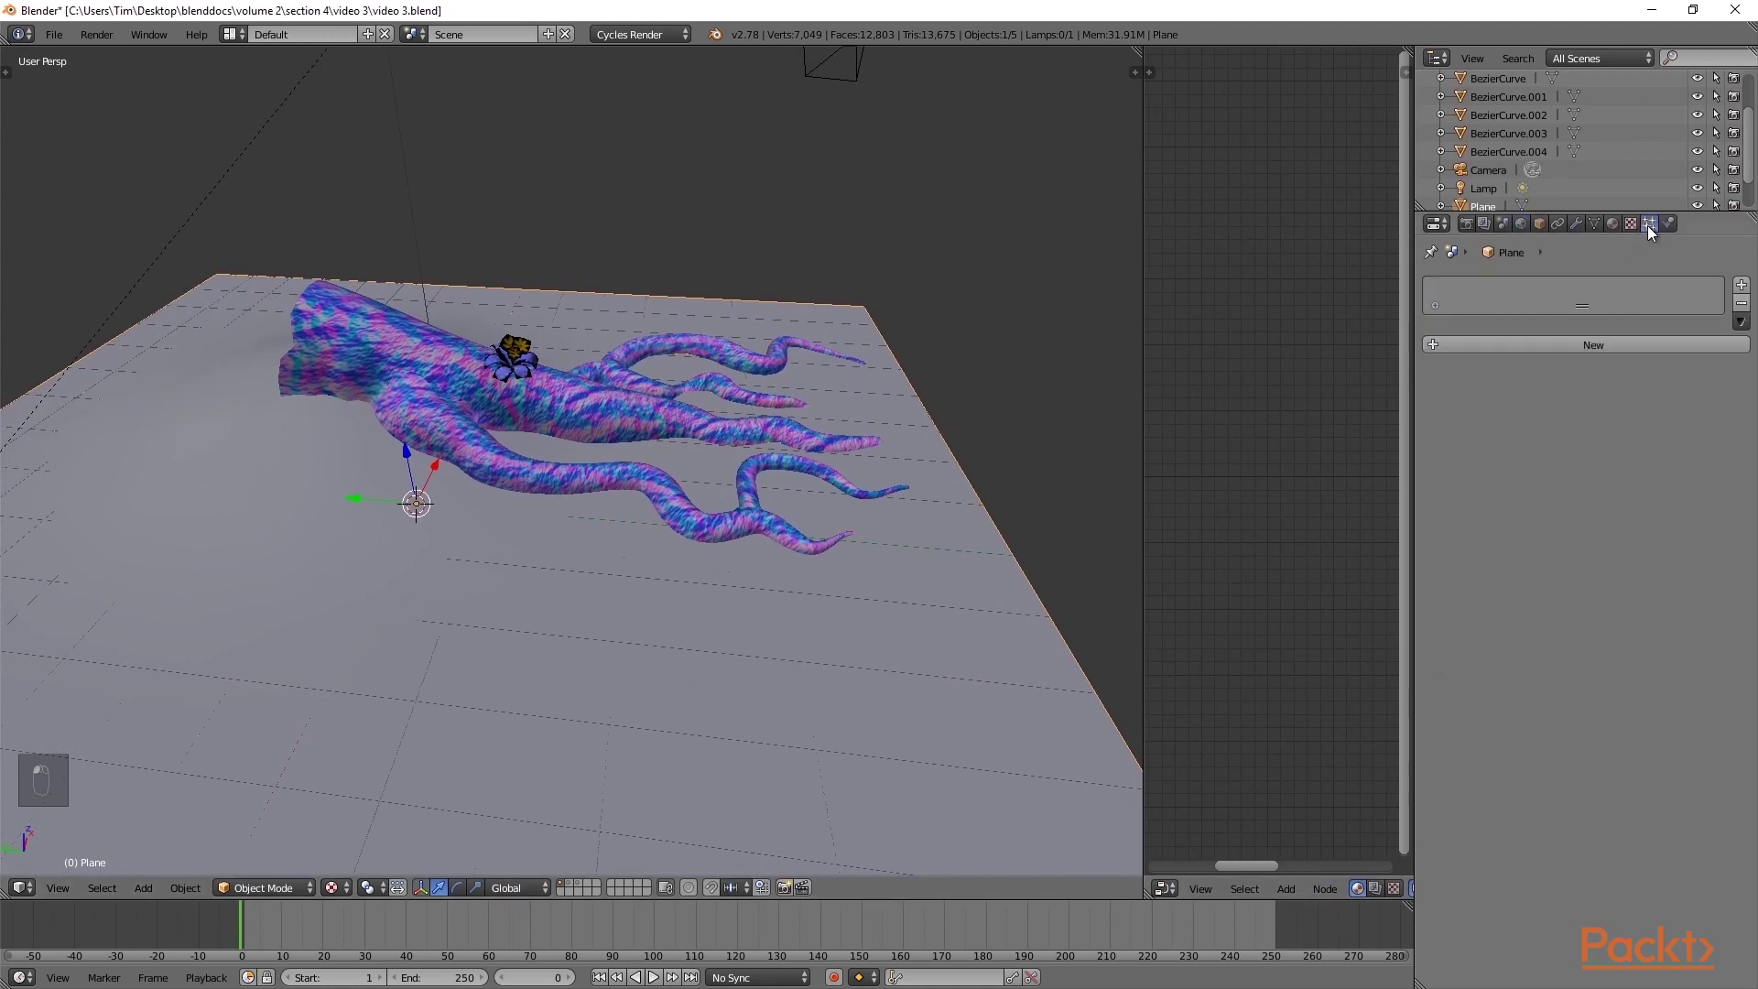
# Add a Hair particle system with settings named 'leaves' and Advanced options enabled.
pyautogui.click(1540, 345)
pyautogui.click(1585, 346)
pyautogui.write('leaves')
pyautogui.press('Return')
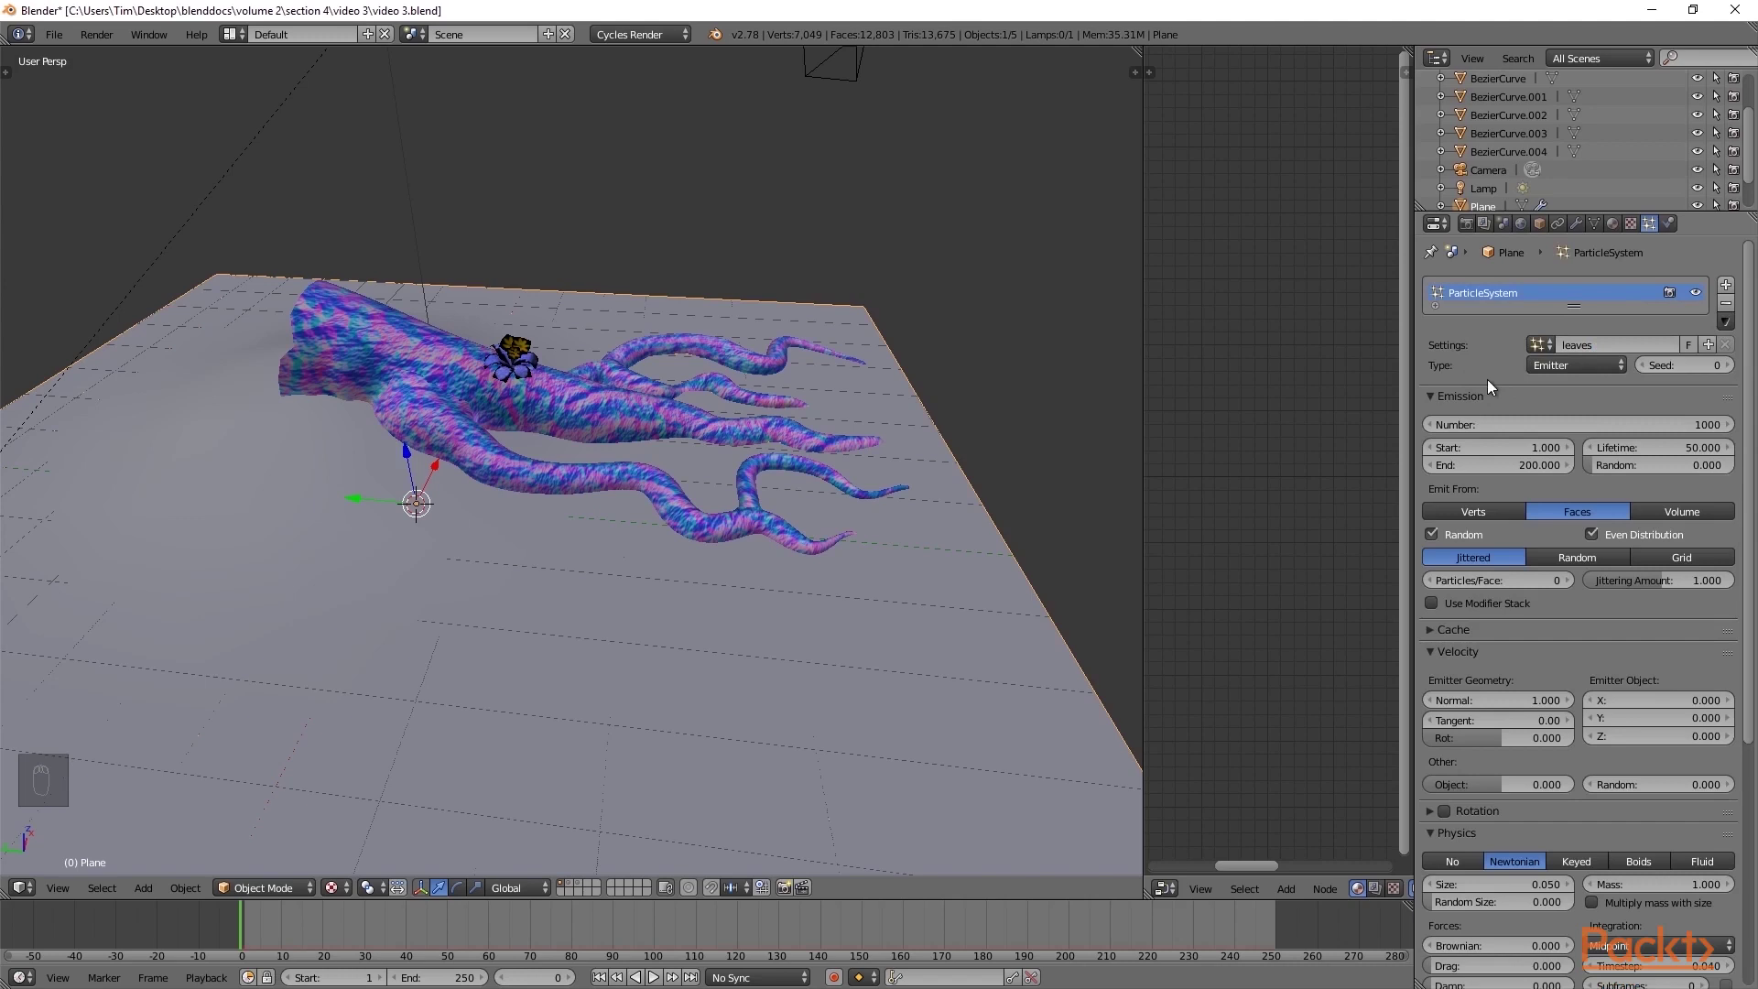
pyautogui.click(1542, 364)
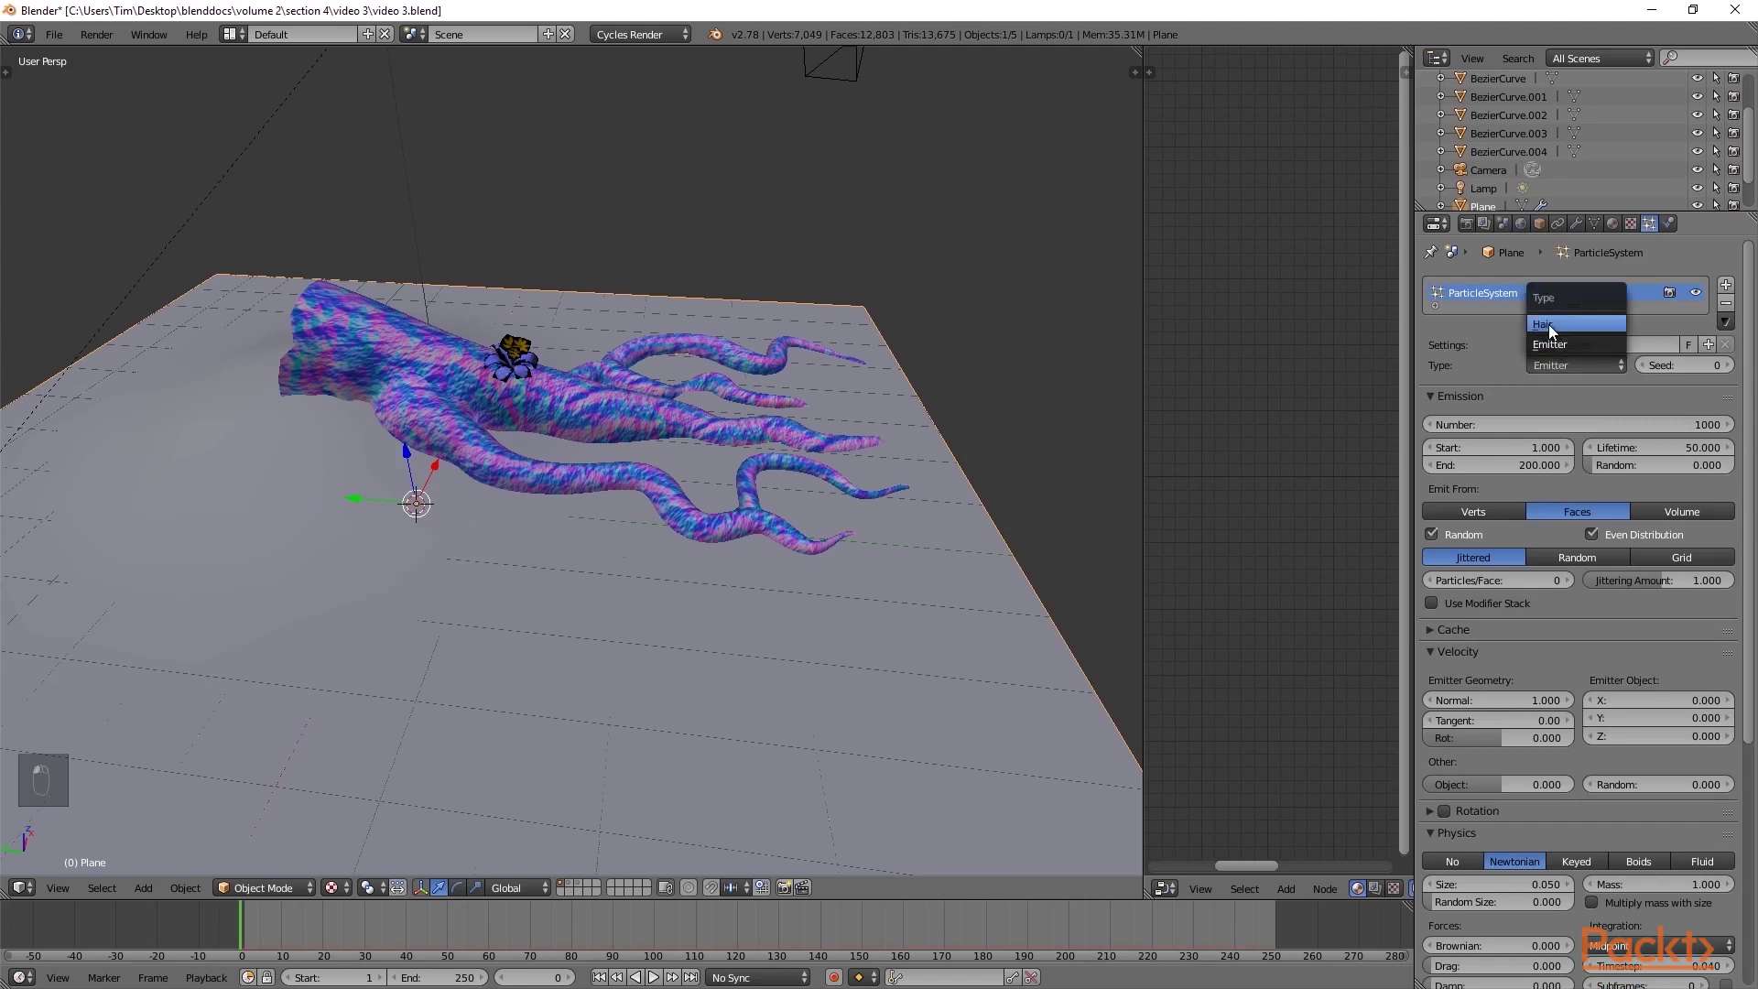
pyautogui.click(1548, 324)
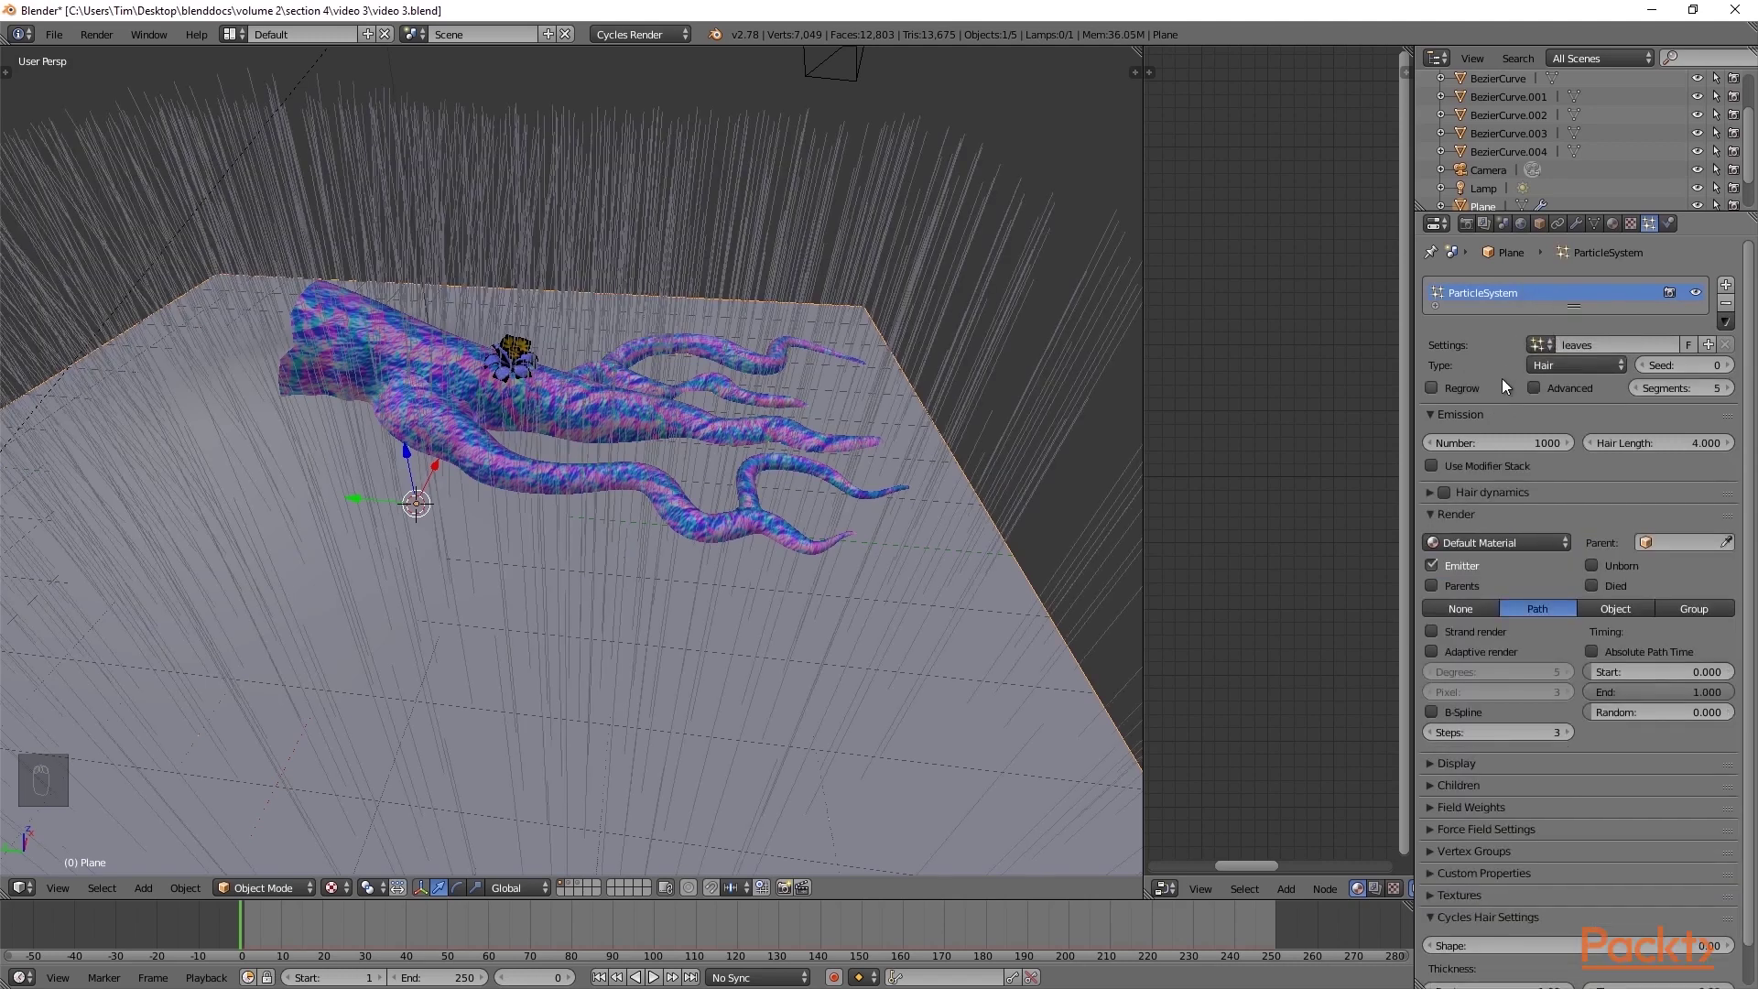
pyautogui.click(1530, 388)
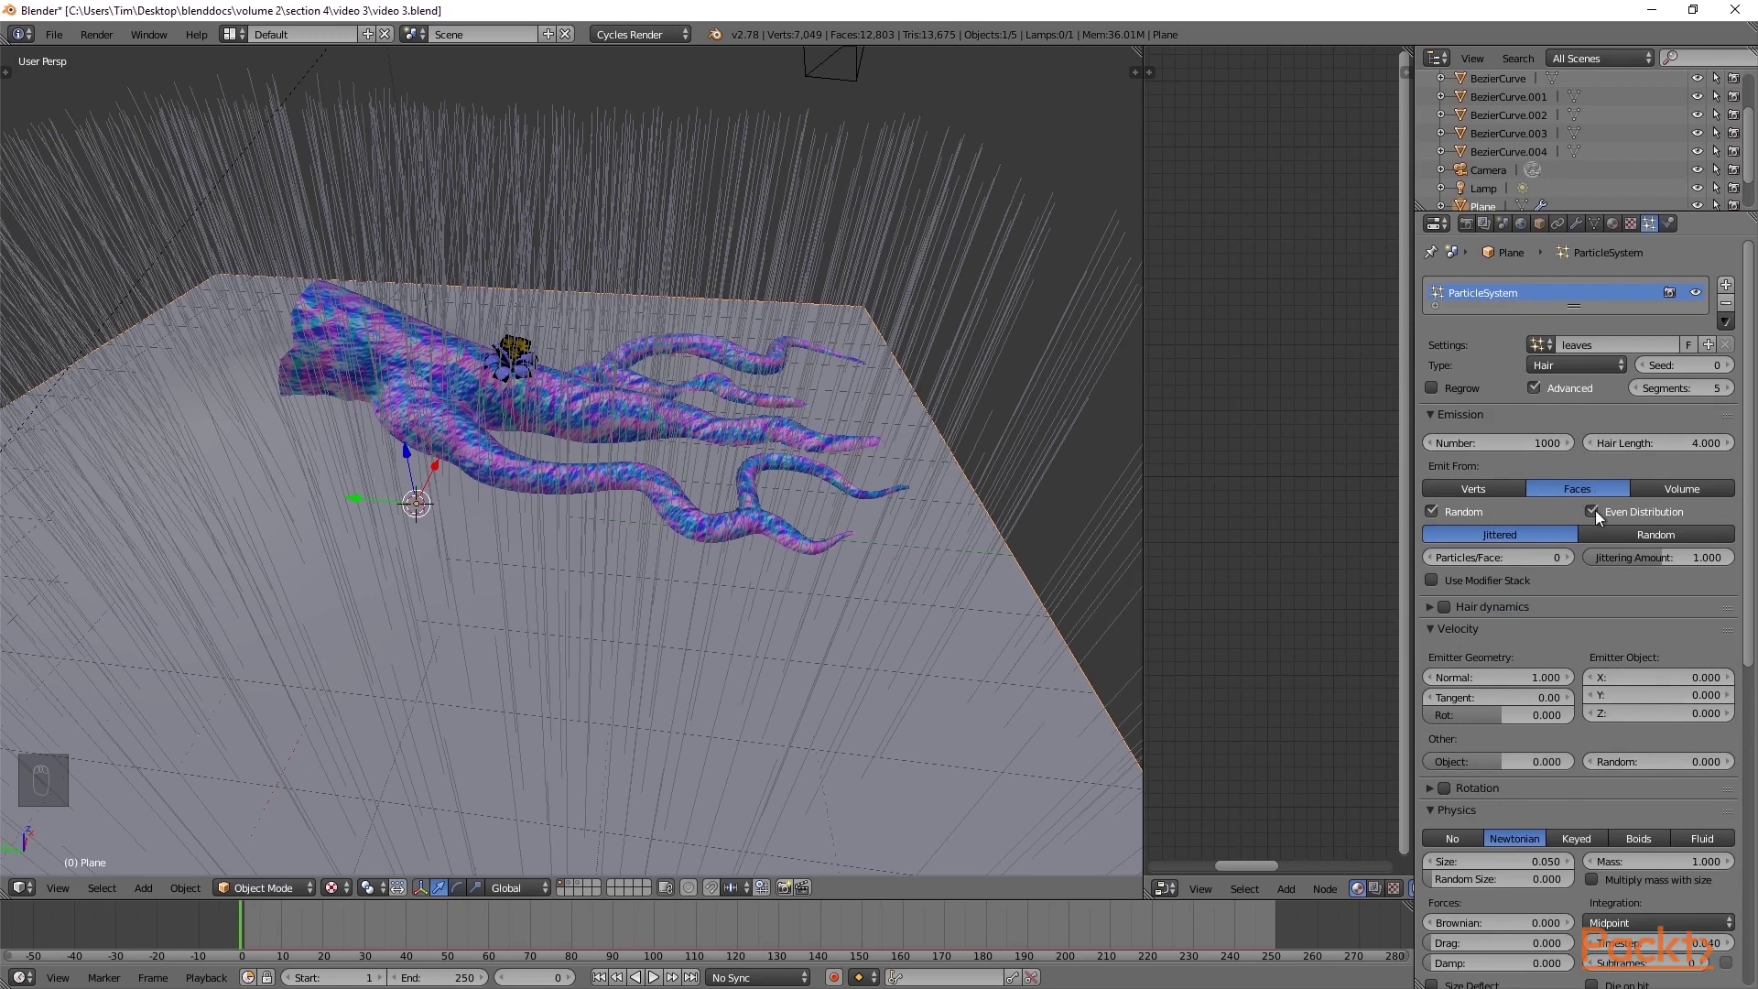
# Switch the hair distribution to Random and set Velocity Random to 0.140.
pyautogui.click(1616, 535)
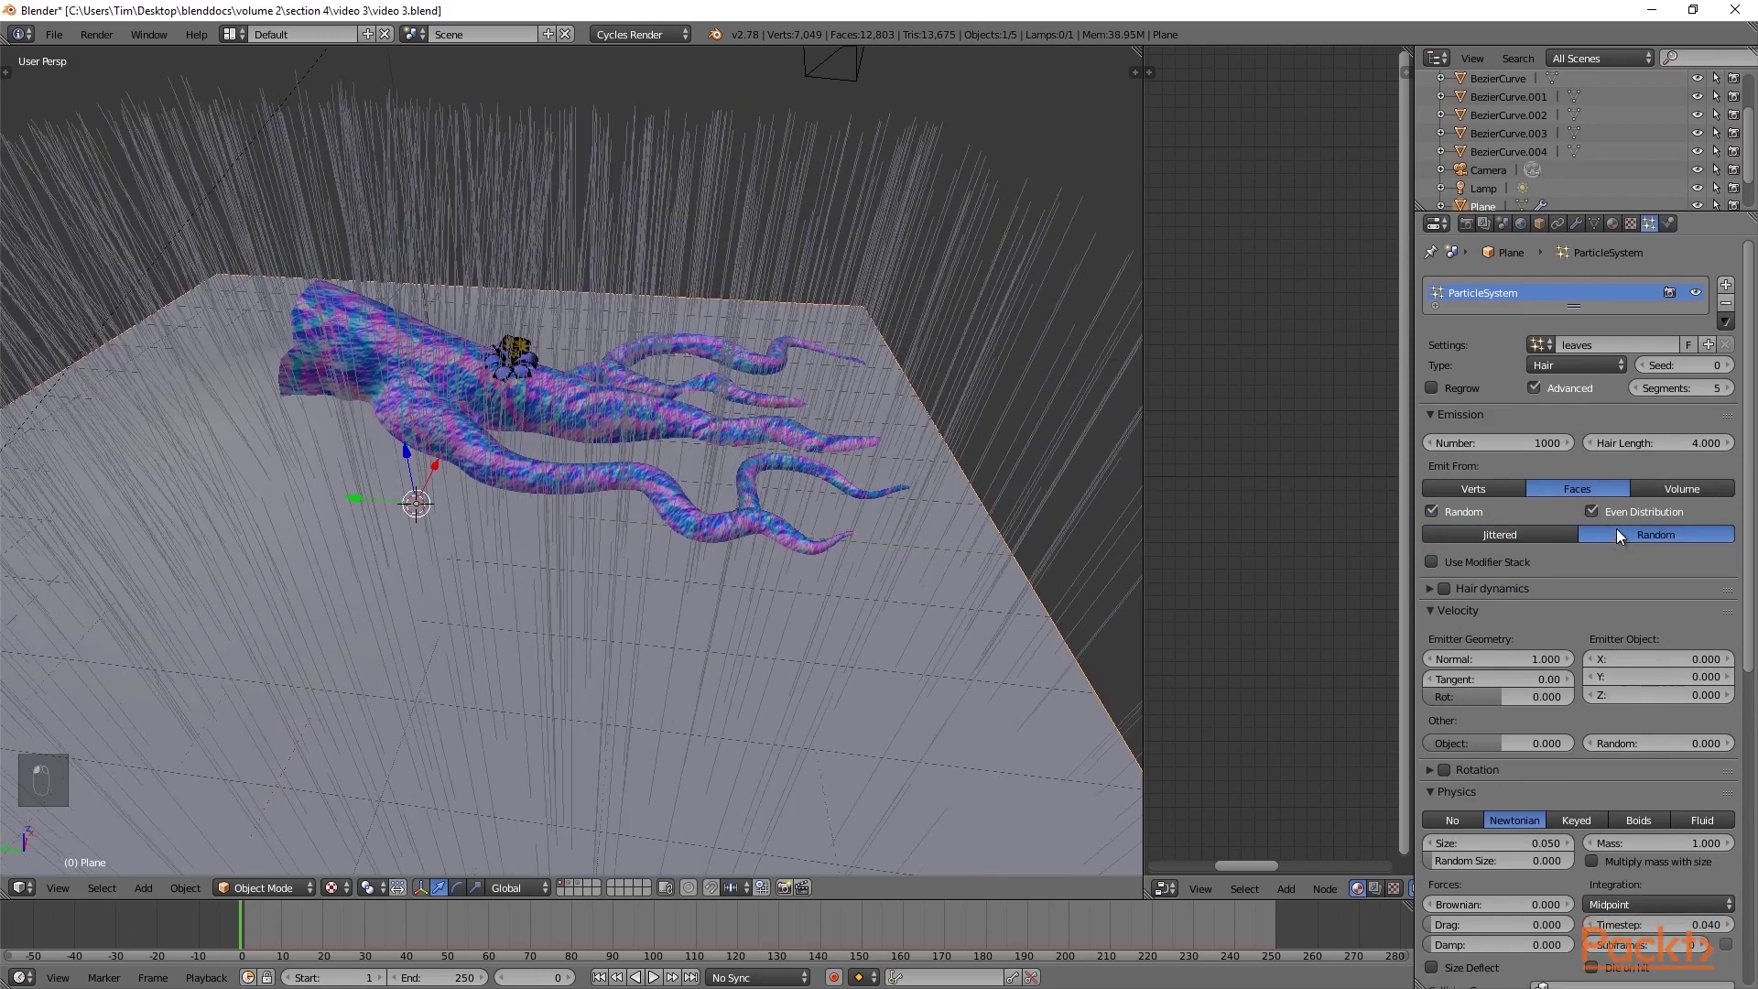
pyautogui.scroll(-4, 1577, 561)
pyautogui.scroll(-1, 1579, 568)
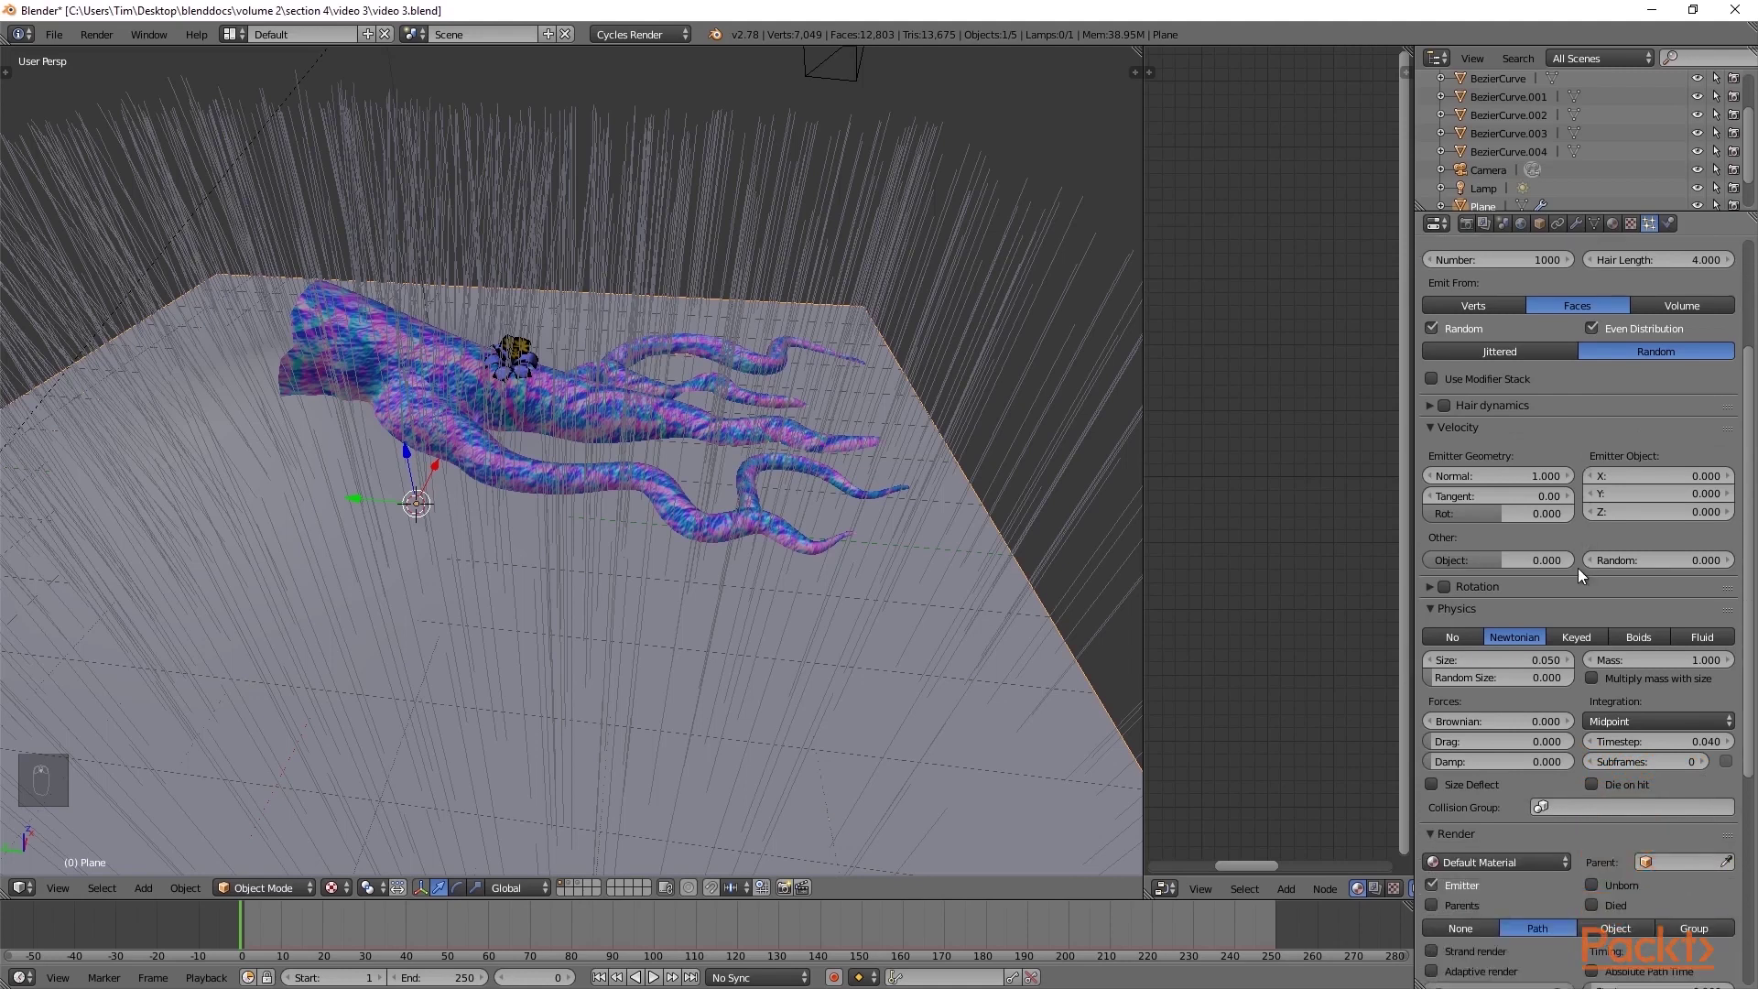
pyautogui.moveTo(1639, 559); pyautogui.dragTo(1657, 560)
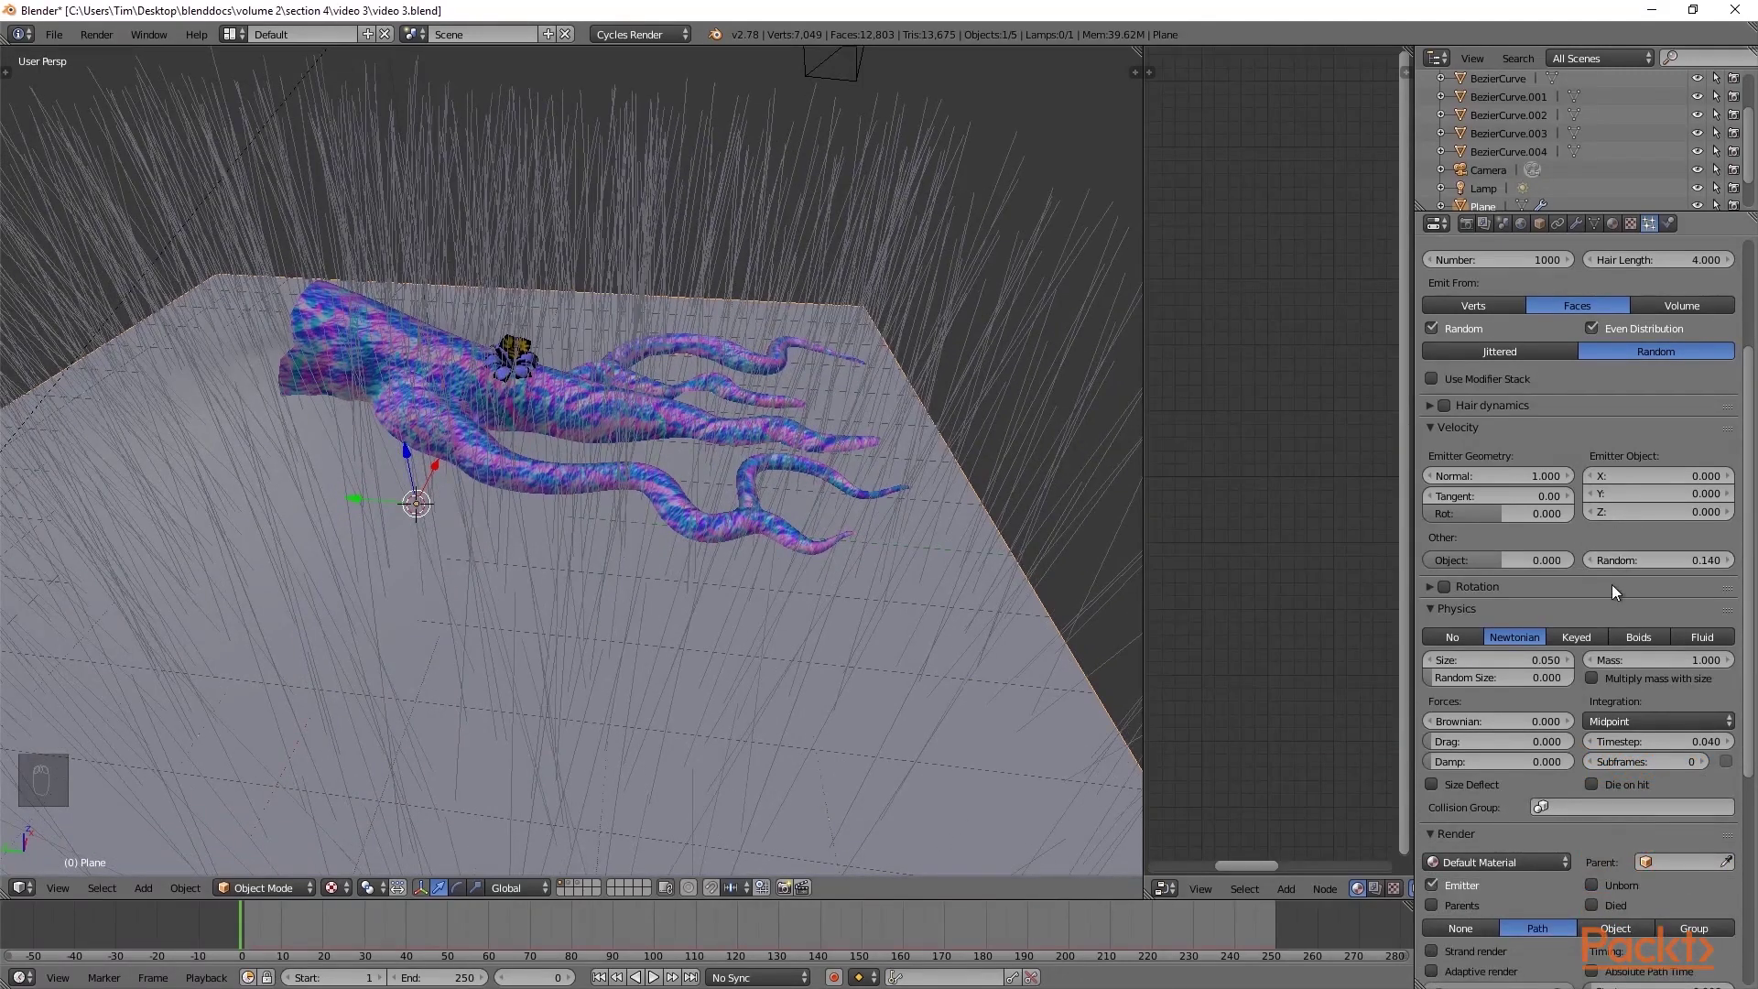
# Set particle size 0.100, random size 0.758 and Brownian 0.110.
pyautogui.scroll(-4, 1617, 592)
pyautogui.moveTo(1465, 531); pyautogui.dragTo(1542, 536)
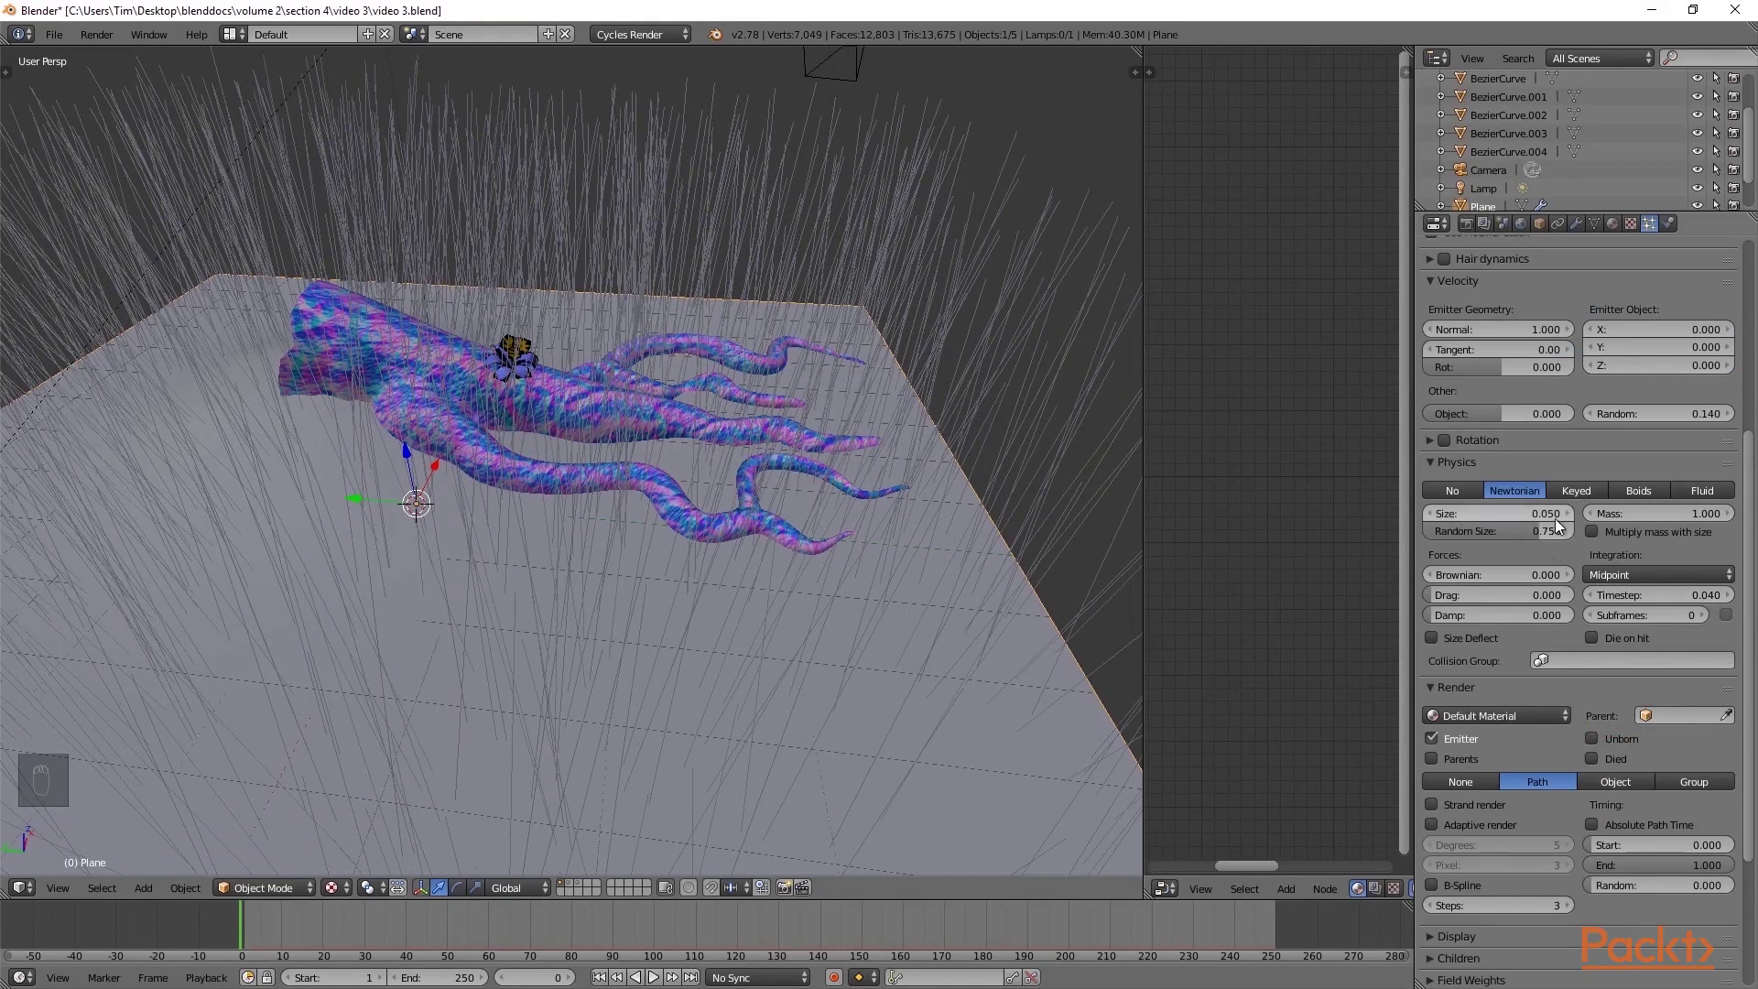
pyautogui.click(1547, 514)
pyautogui.press('BackSpace')
pyautogui.press('Return')
pyautogui.moveTo(1530, 576)
pyautogui.mouseDown()
pyautogui.moveTo(1556, 575)
pyautogui.moveTo(1530, 575)
pyautogui.mouseUp()
pyautogui.scroll(-3, 1619, 601)
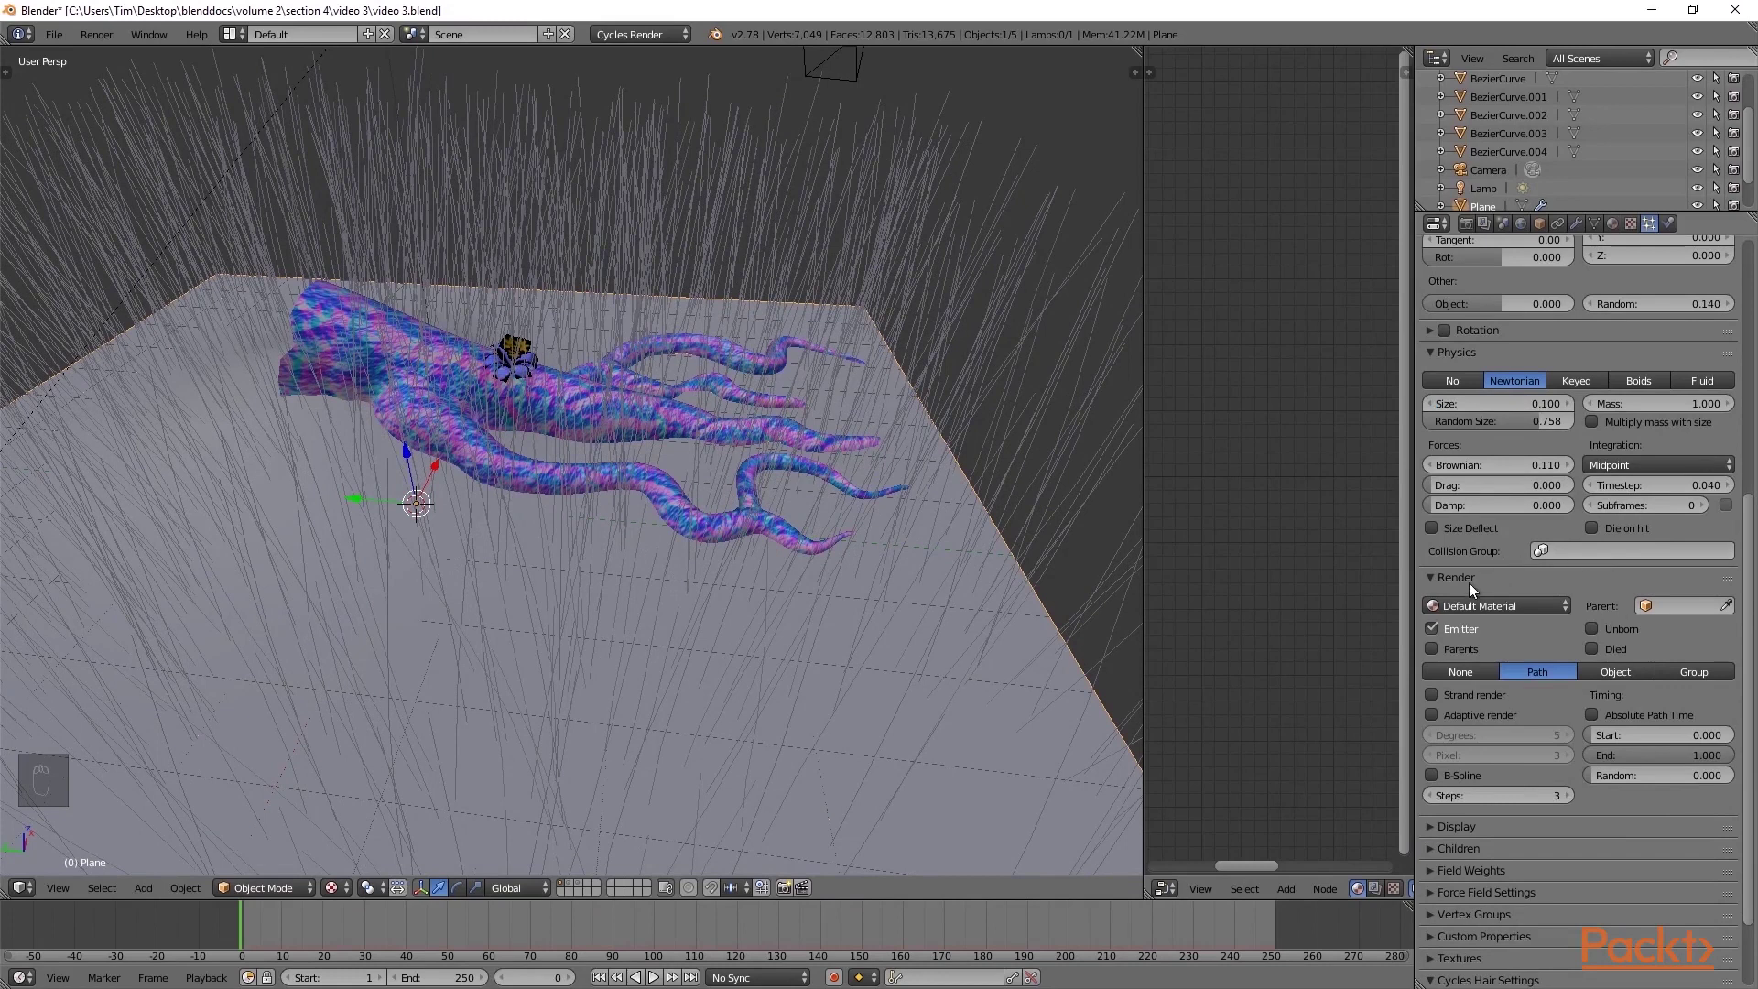
# Render the leaves particles as the Object leaf1, then show the leaf's layer.
pyautogui.click(1602, 672)
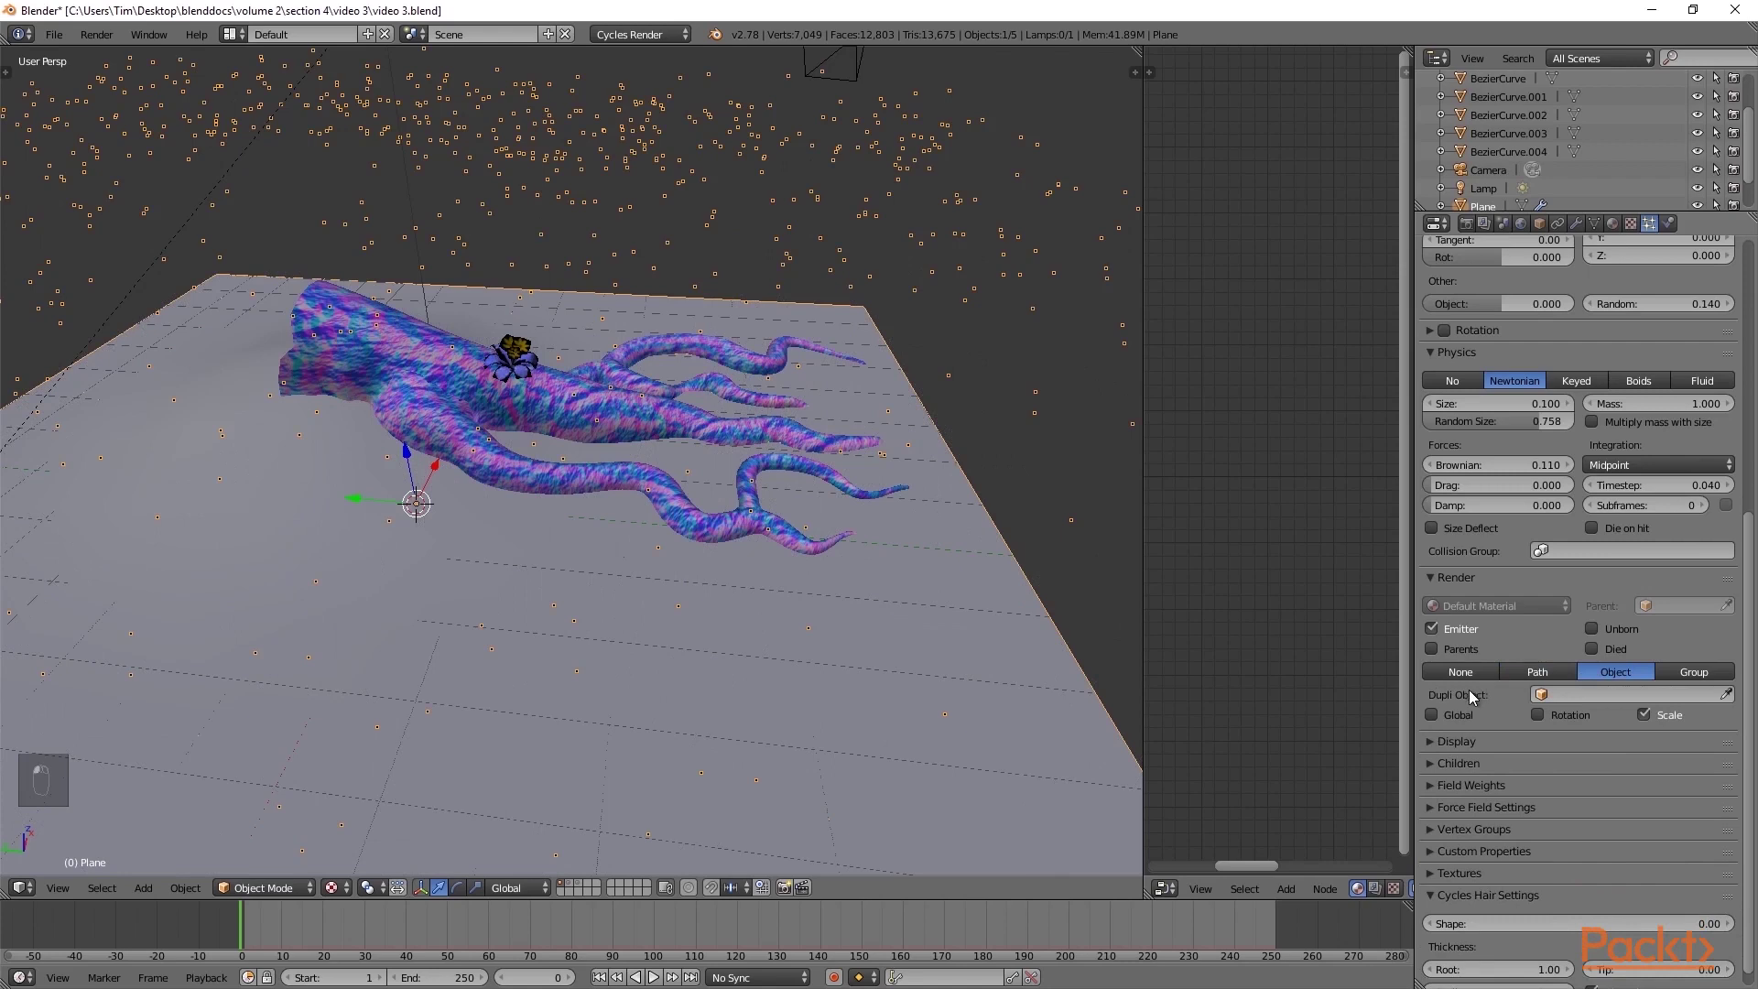
pyautogui.click(1561, 693)
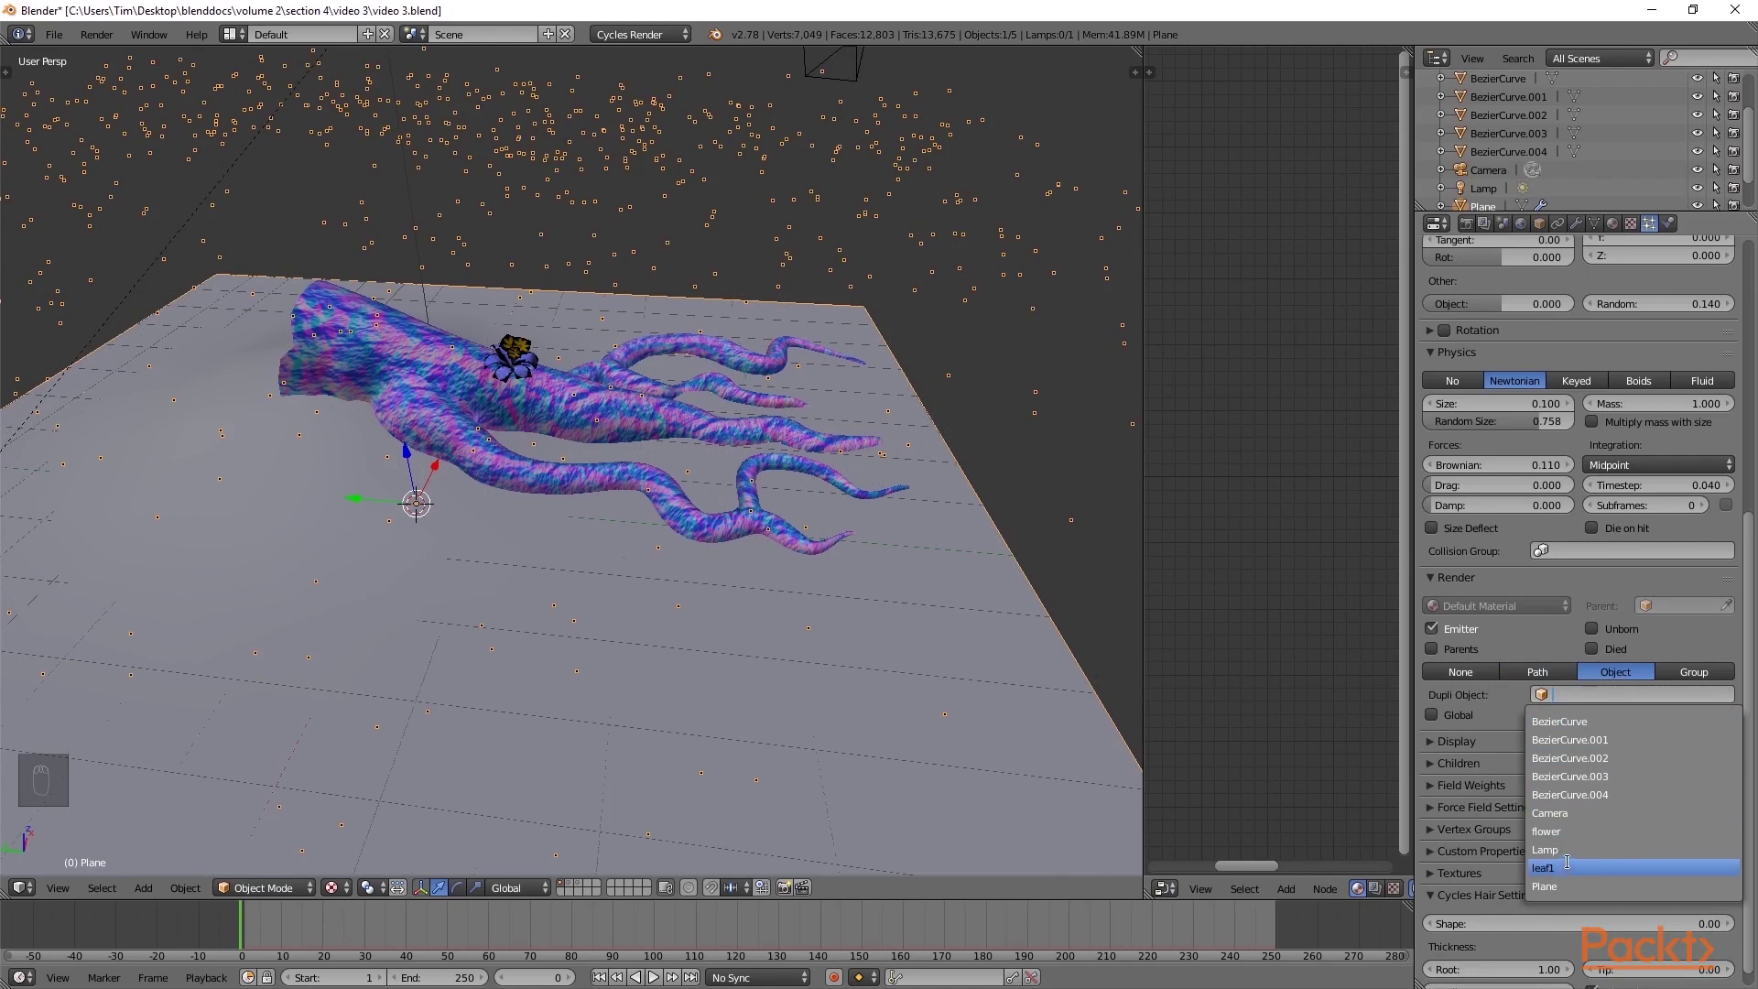
pyautogui.write('lea')
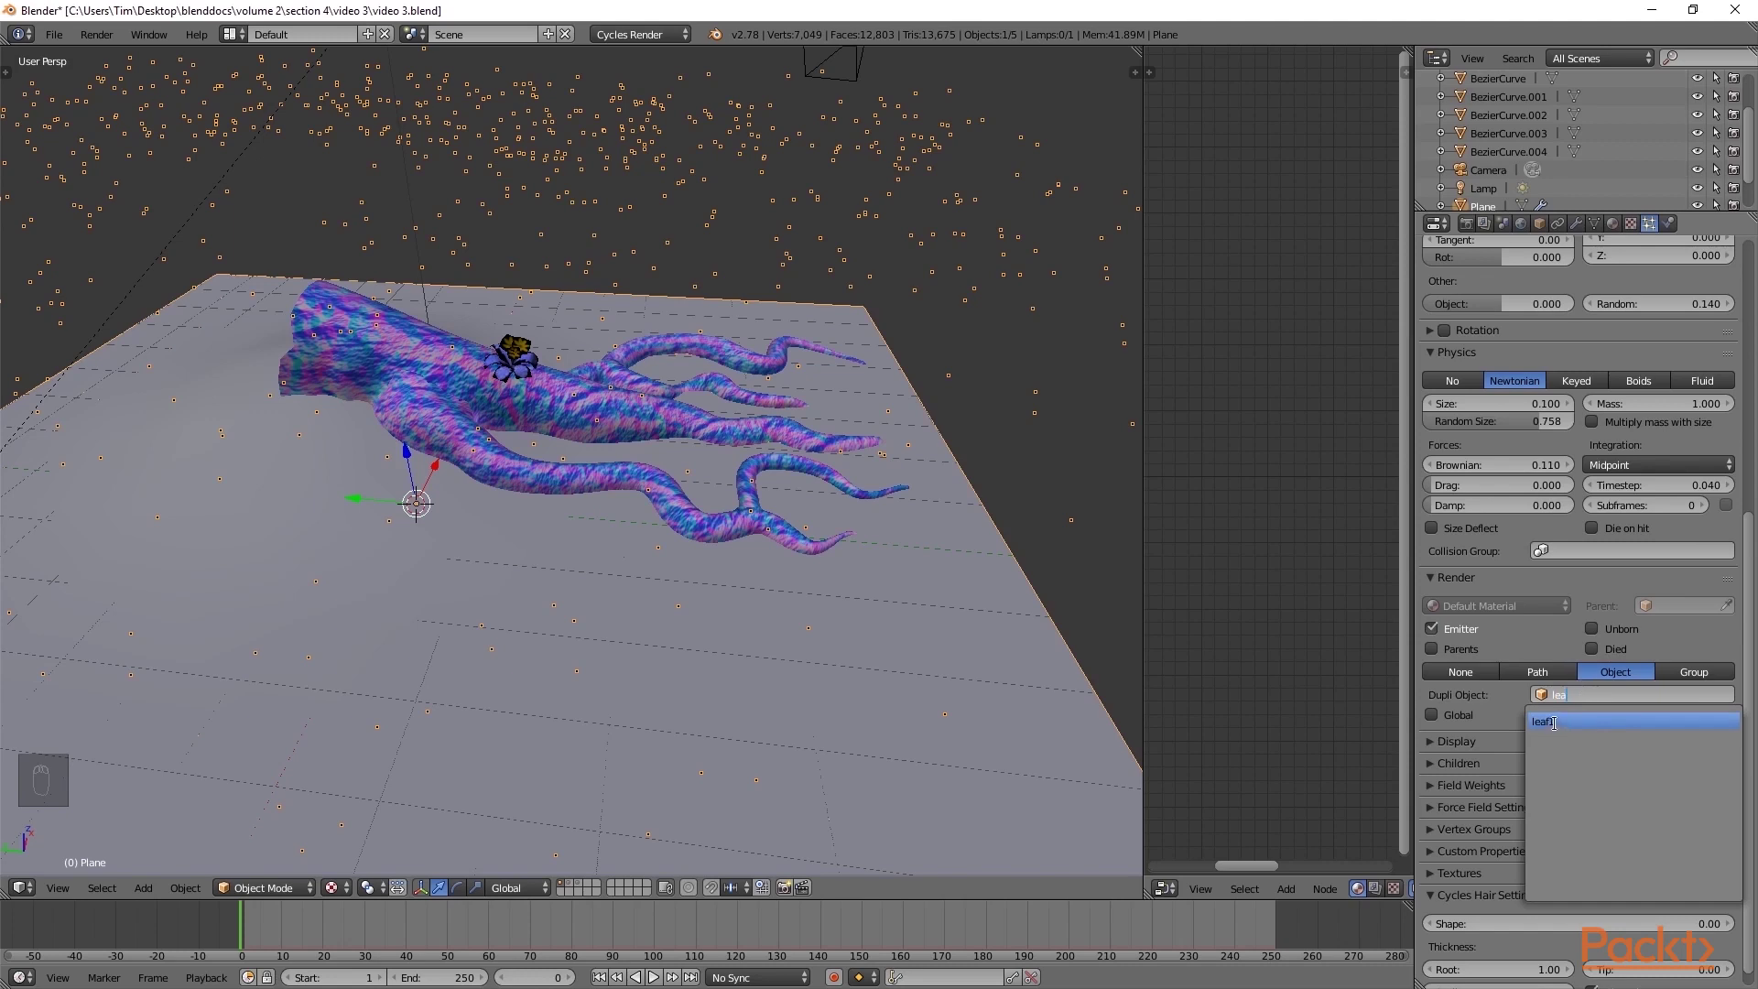
pyautogui.click(1554, 723)
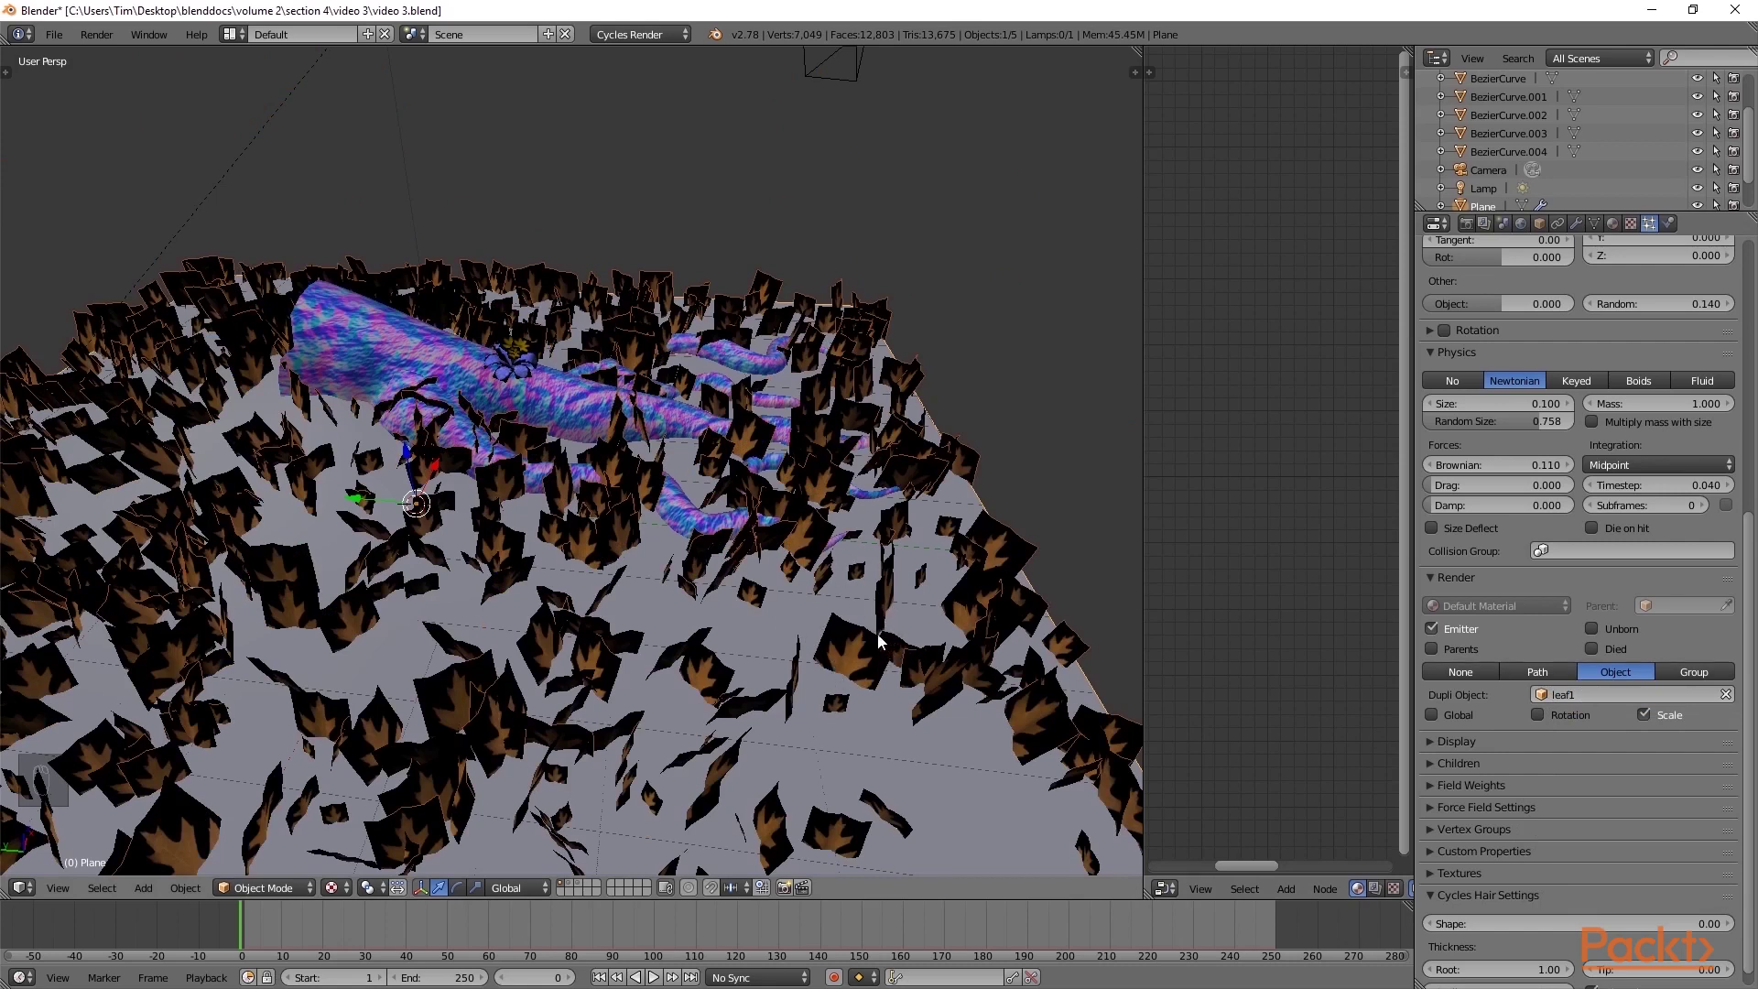
pyautogui.click(574, 885)
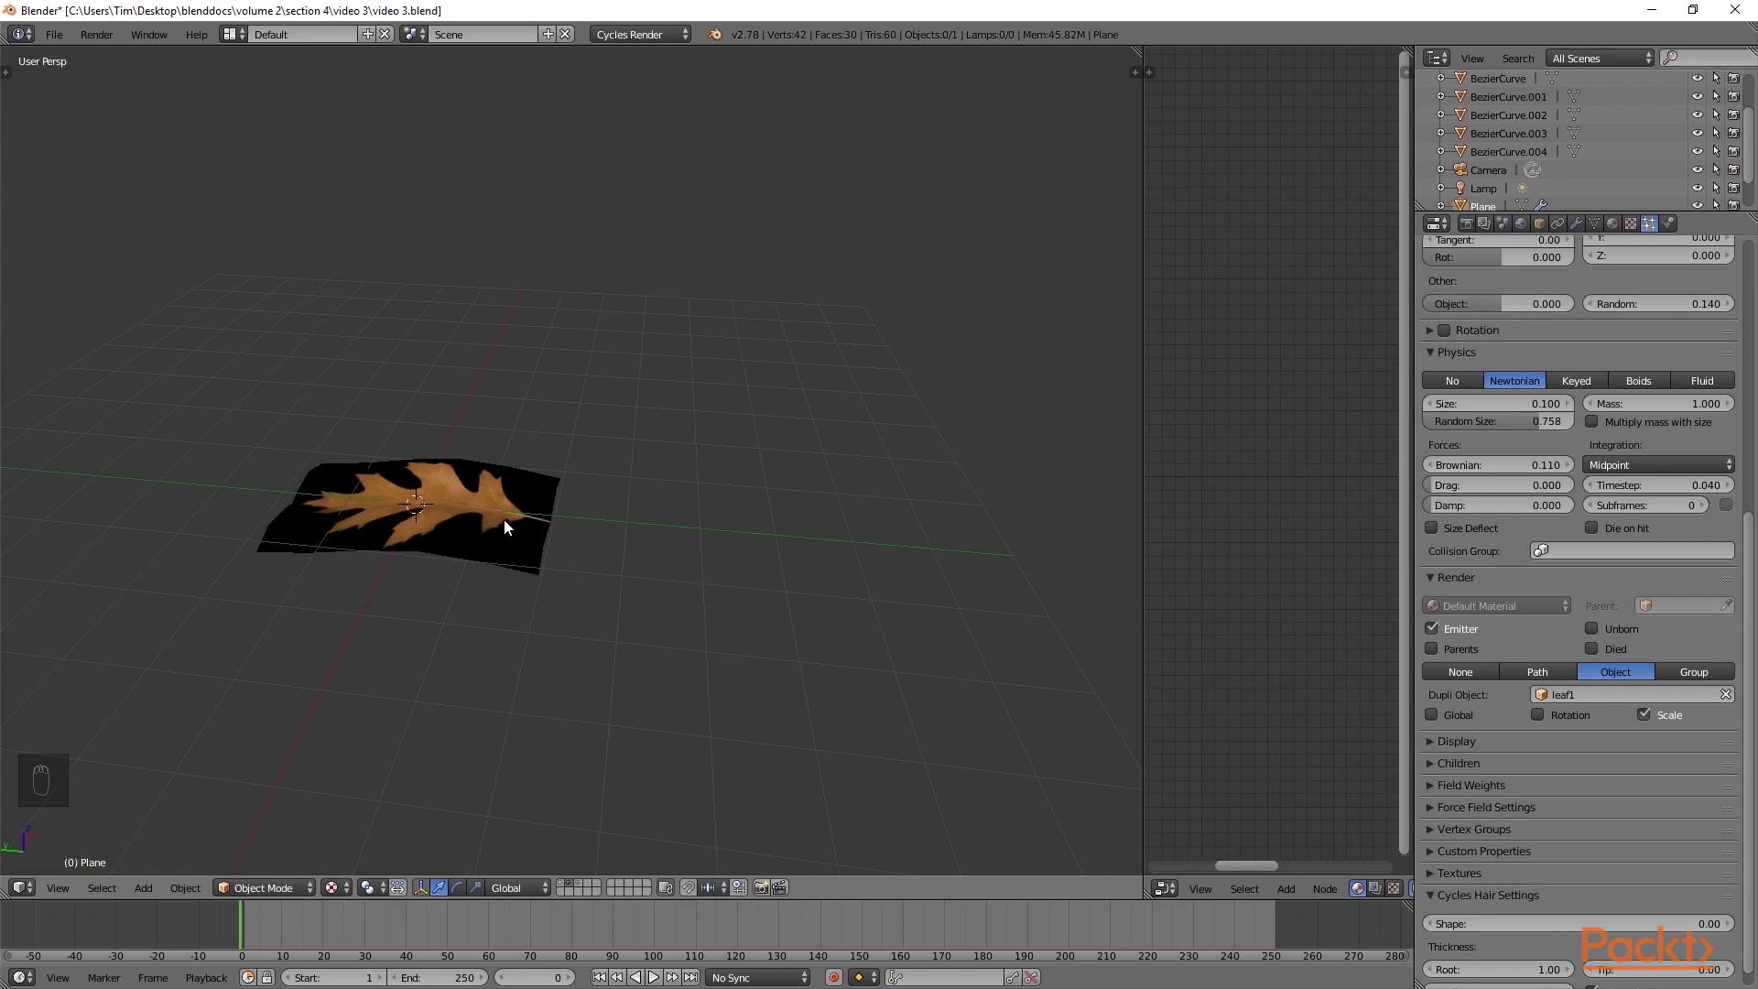
# Enable particle rotation with Random 0.178 and Phase Random 0.331.
pyautogui.click(561, 883)
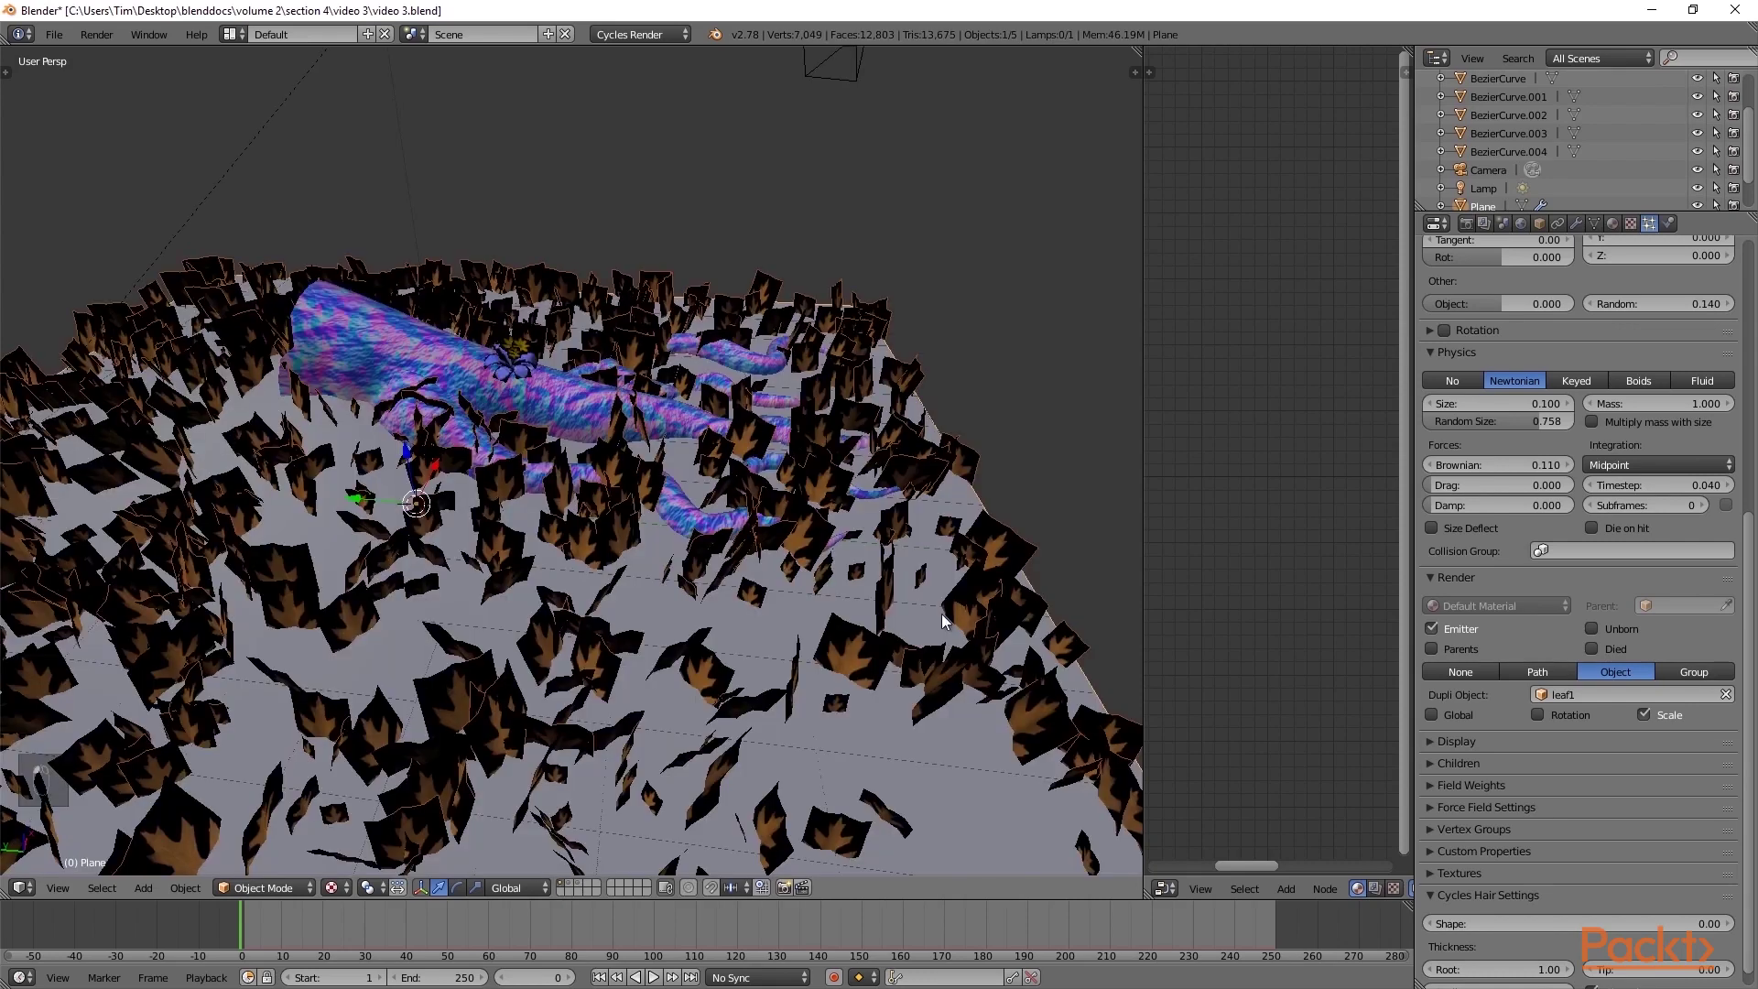
pyautogui.scroll(2, 1502, 646)
pyautogui.scroll(2, 1502, 646)
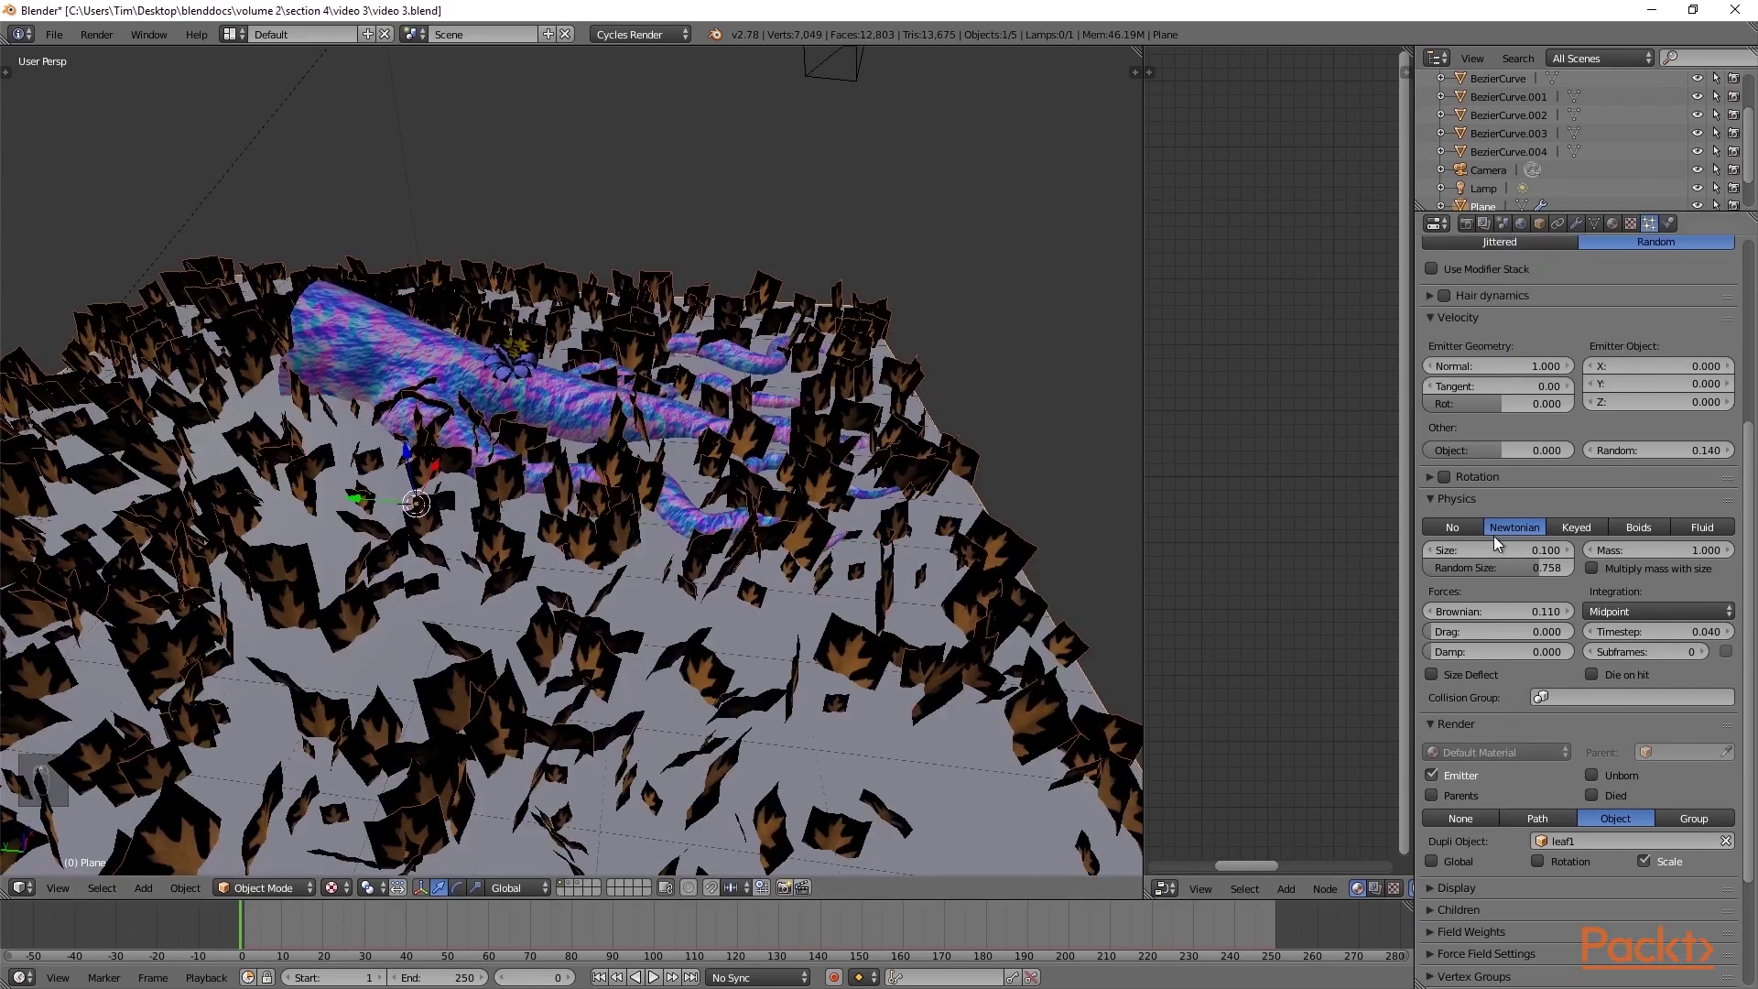
pyautogui.click(1430, 476)
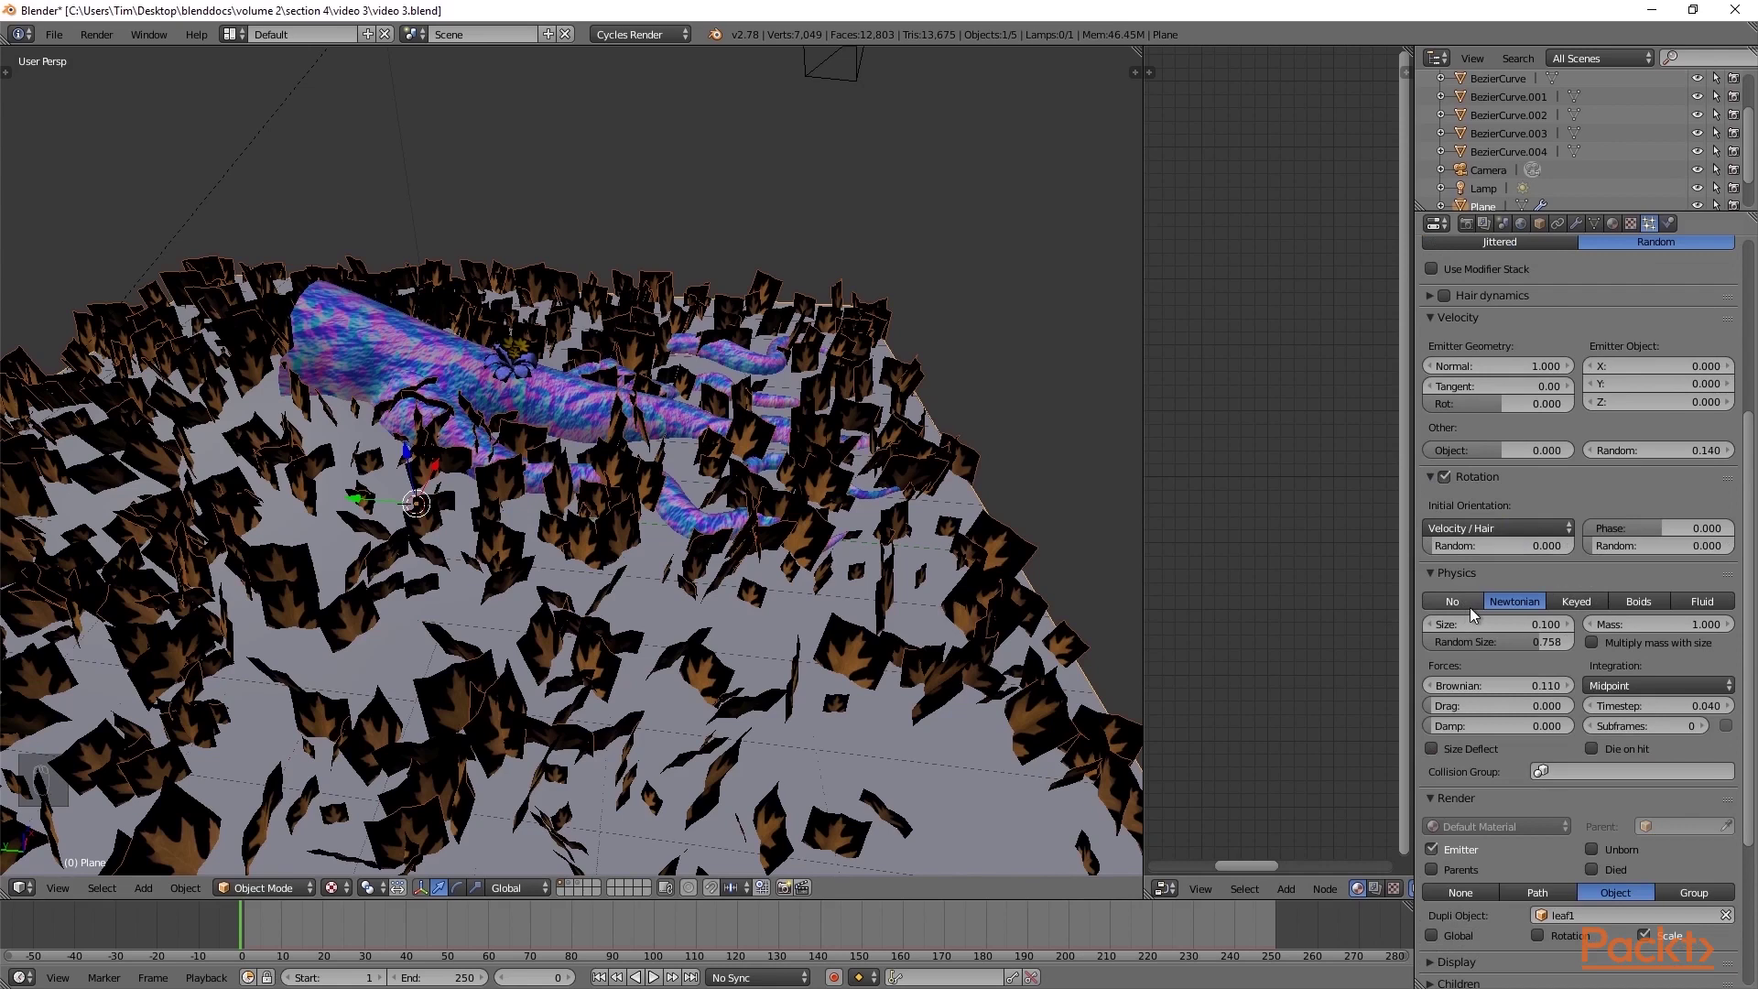
pyautogui.moveTo(1447, 547); pyautogui.dragTo(1502, 546)
pyautogui.moveTo(1630, 547); pyautogui.dragTo(1680, 547)
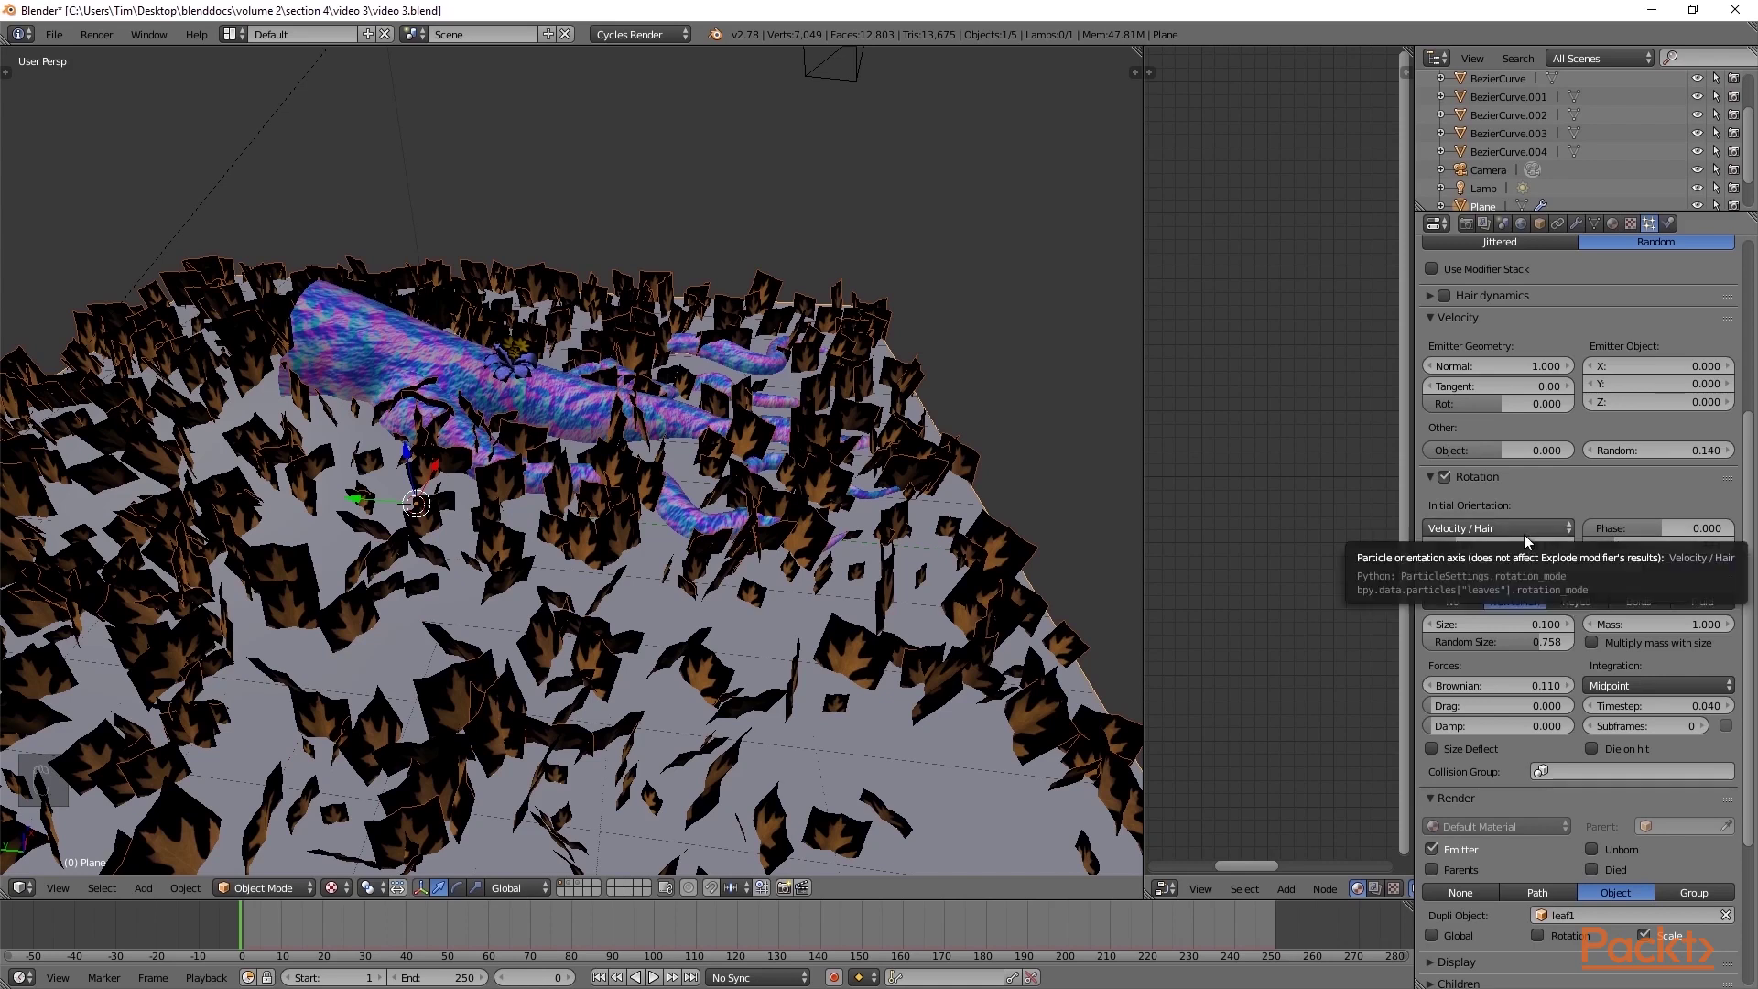
# Show the single leaf's layer and select leaf1.
pyautogui.click(568, 884)
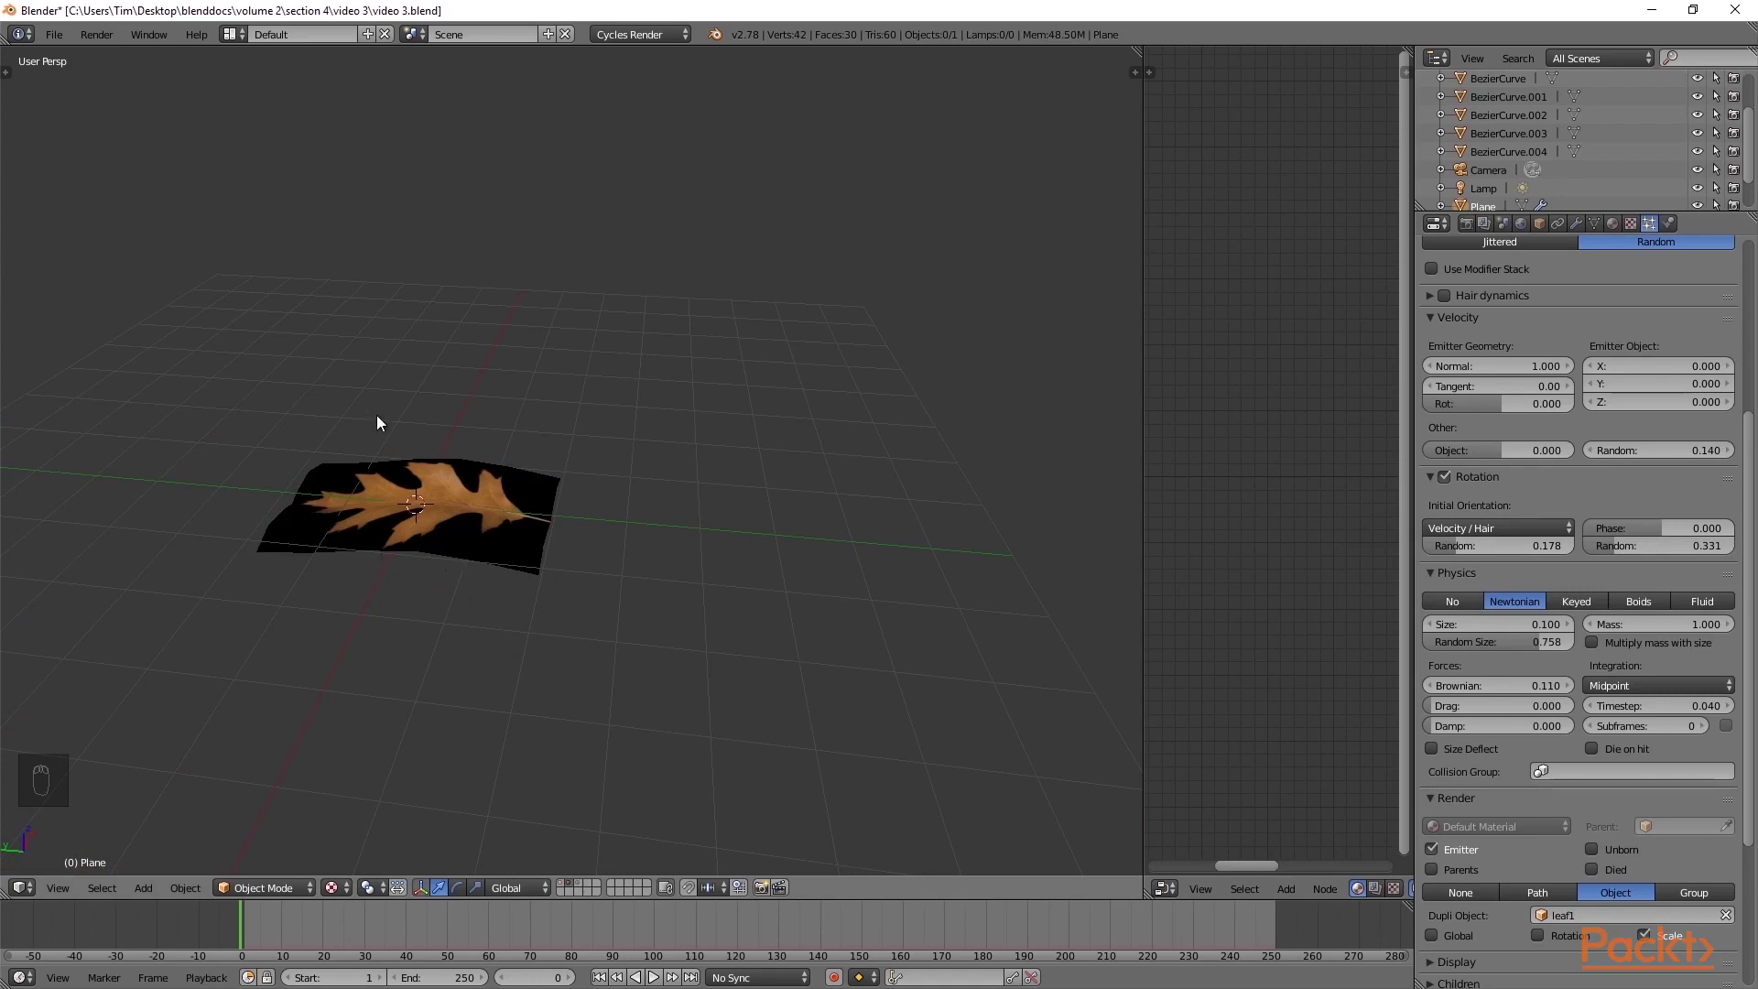
pyautogui.click(562, 883)
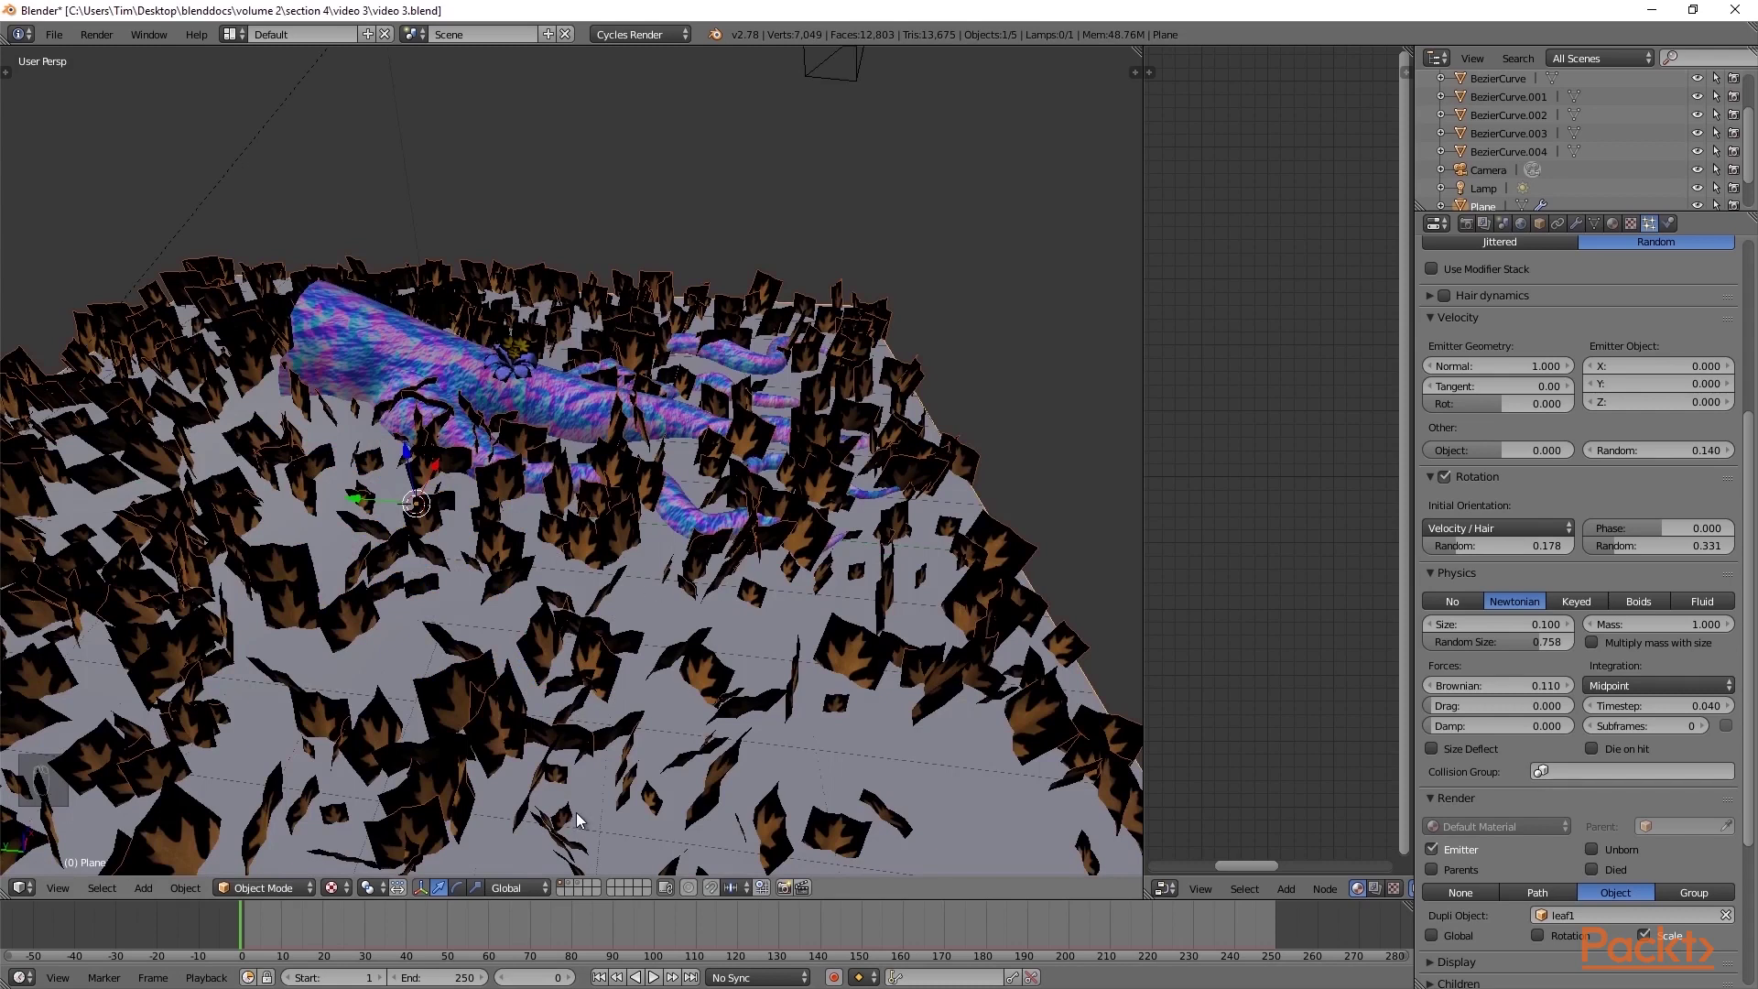
pyautogui.click(570, 884)
pyautogui.rightClick(485, 503)
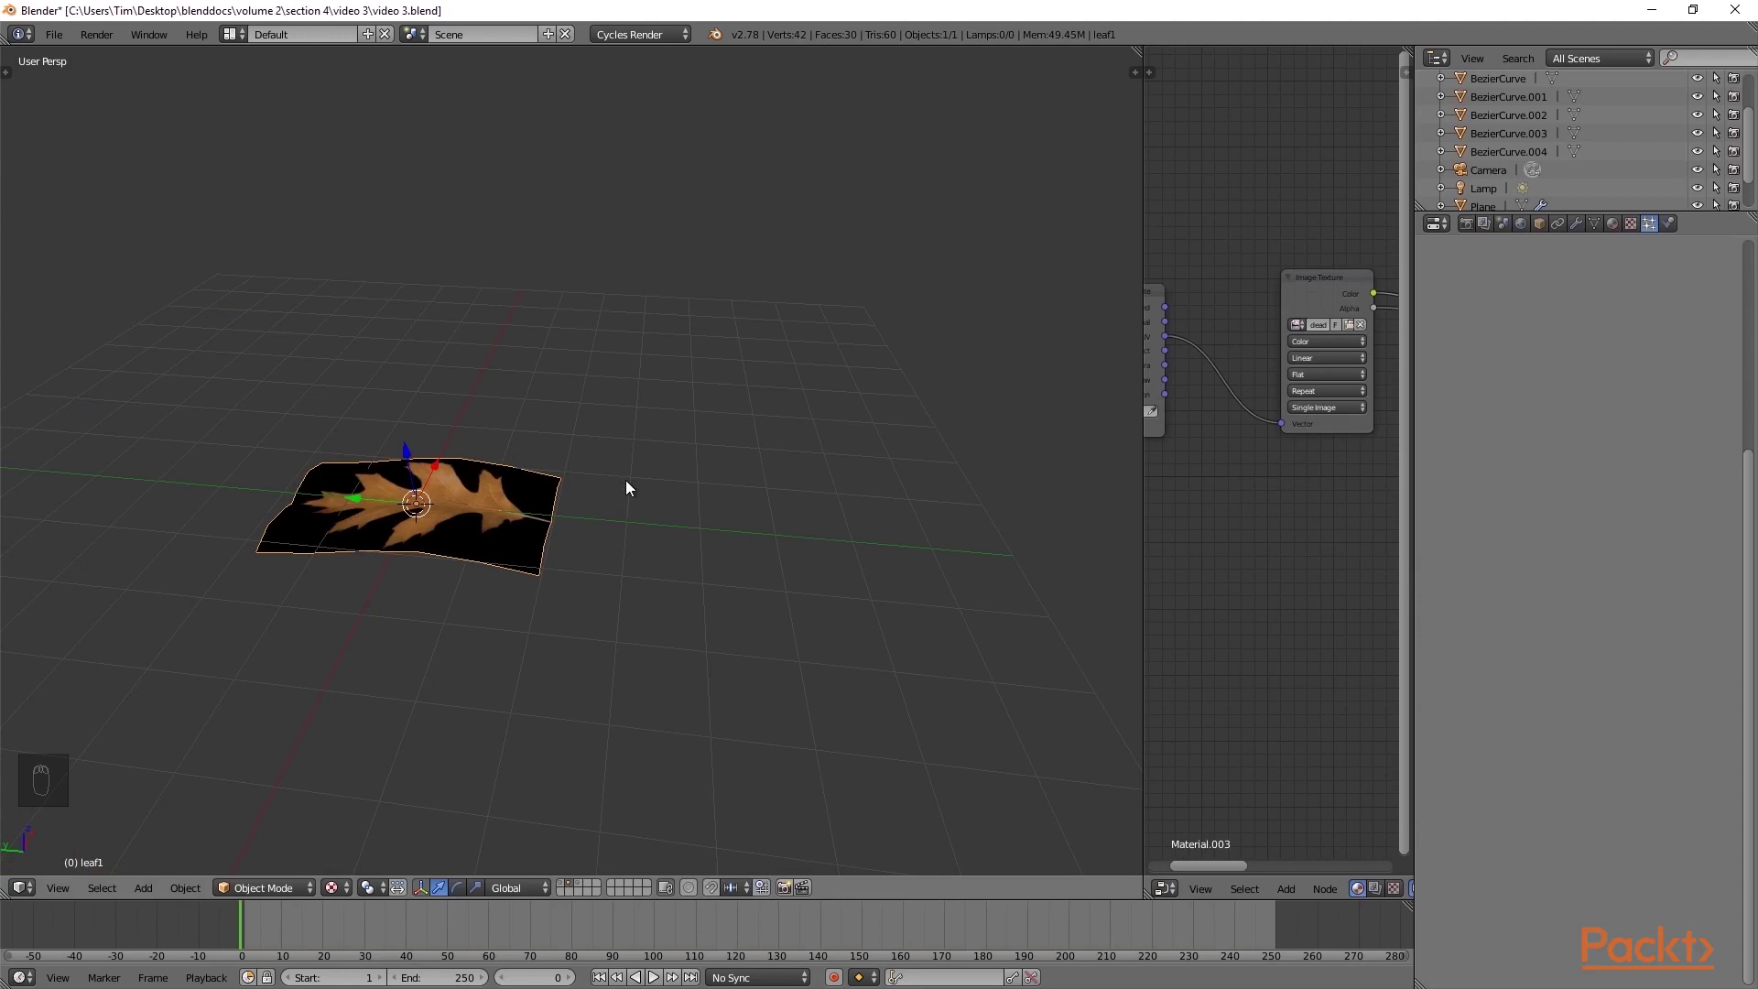
# Rotate leaf1 90 degrees about the X axis.
pyautogui.press('r')
pyautogui.press('x')
pyautogui.press('9')
pyautogui.press('0')
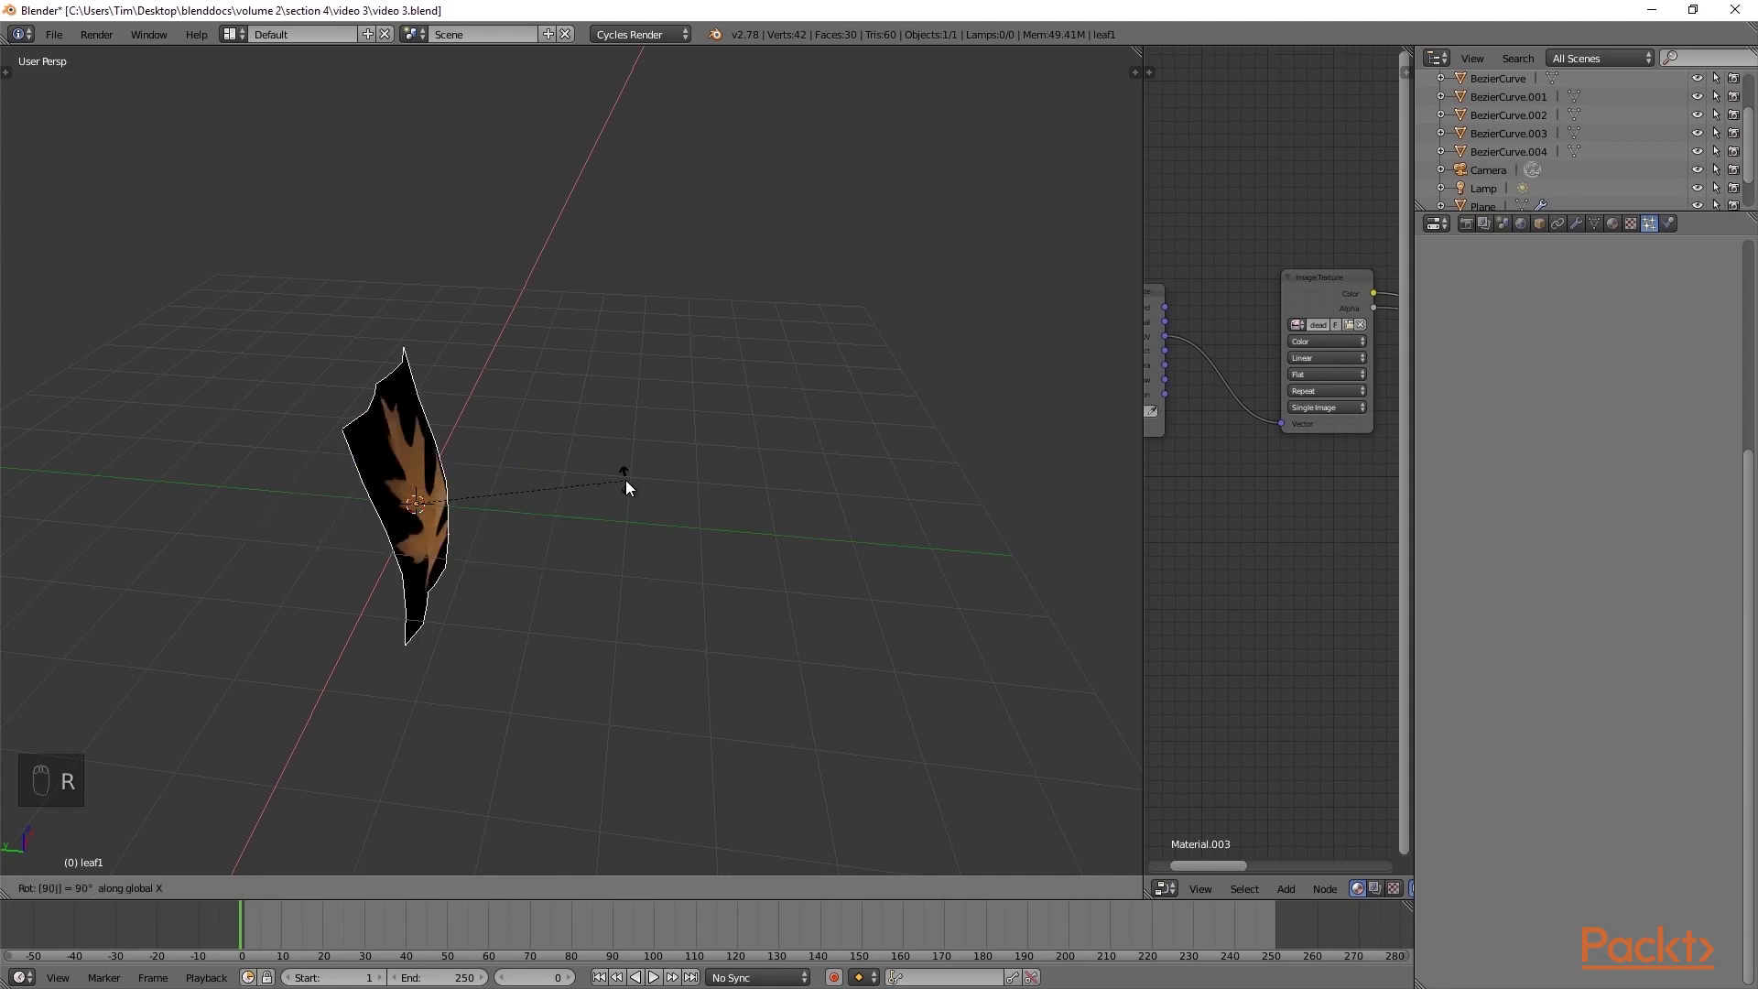
pyautogui.click(625, 480)
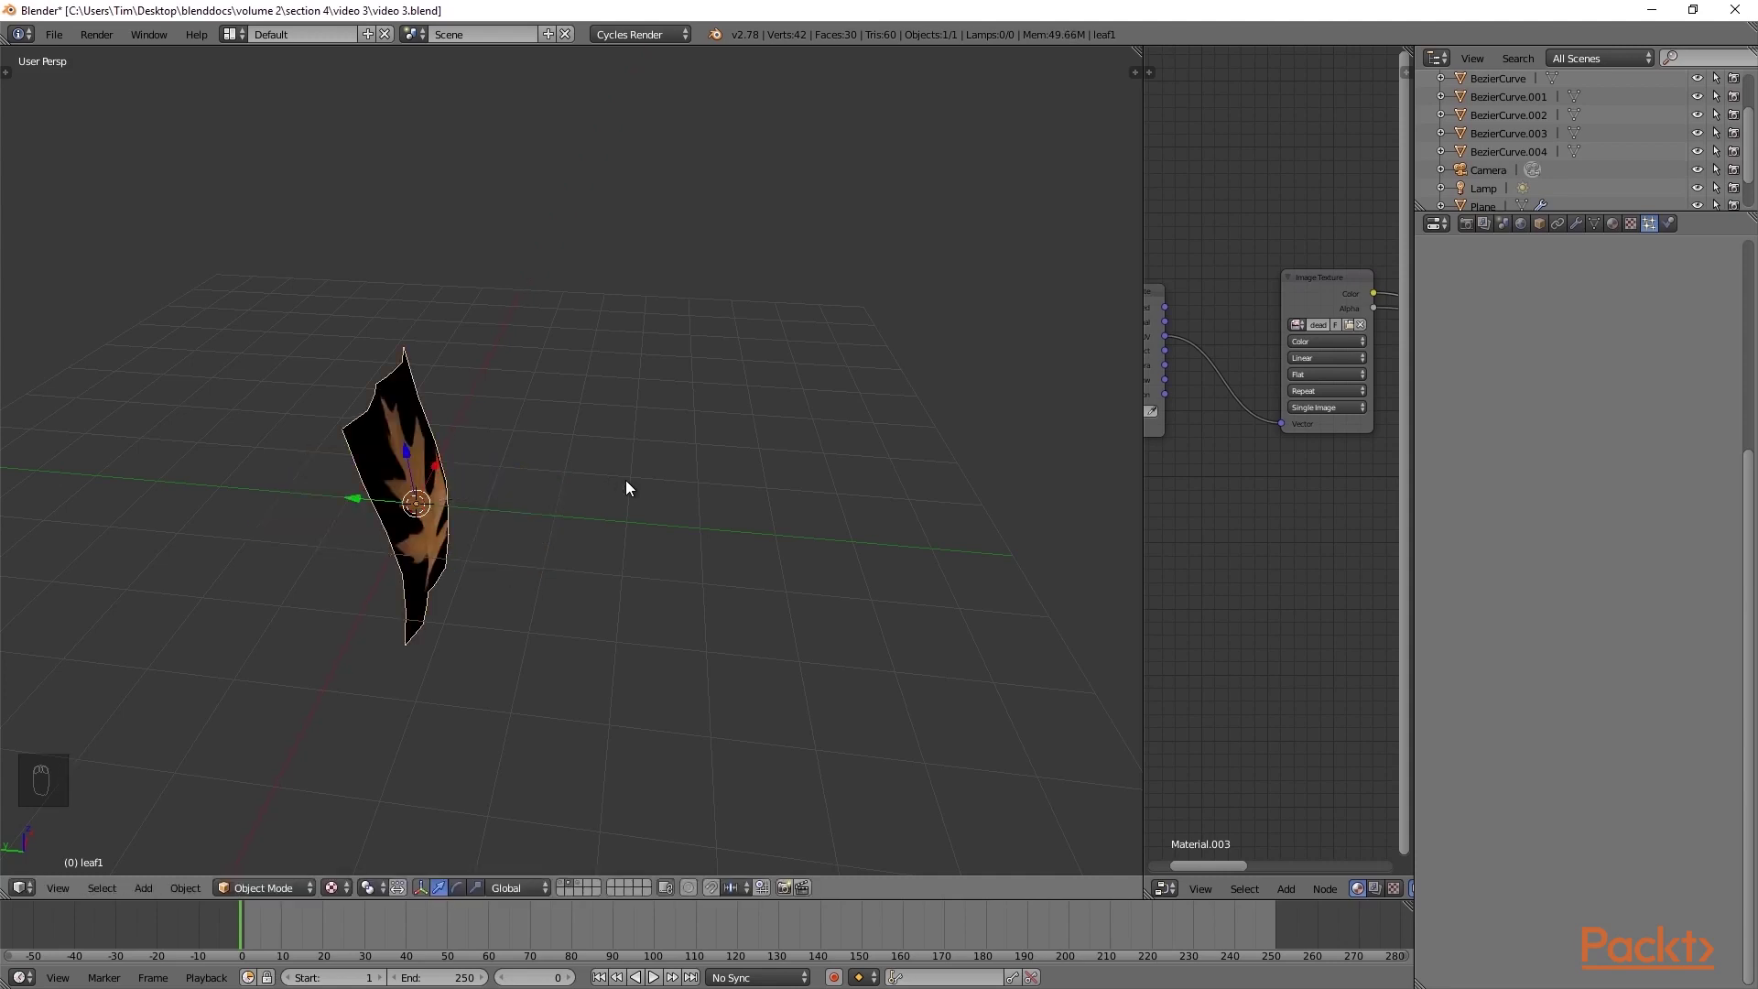
# Apply leaf1's rotation and return to the leaf-covered ground layer.
pyautogui.click(562, 883)
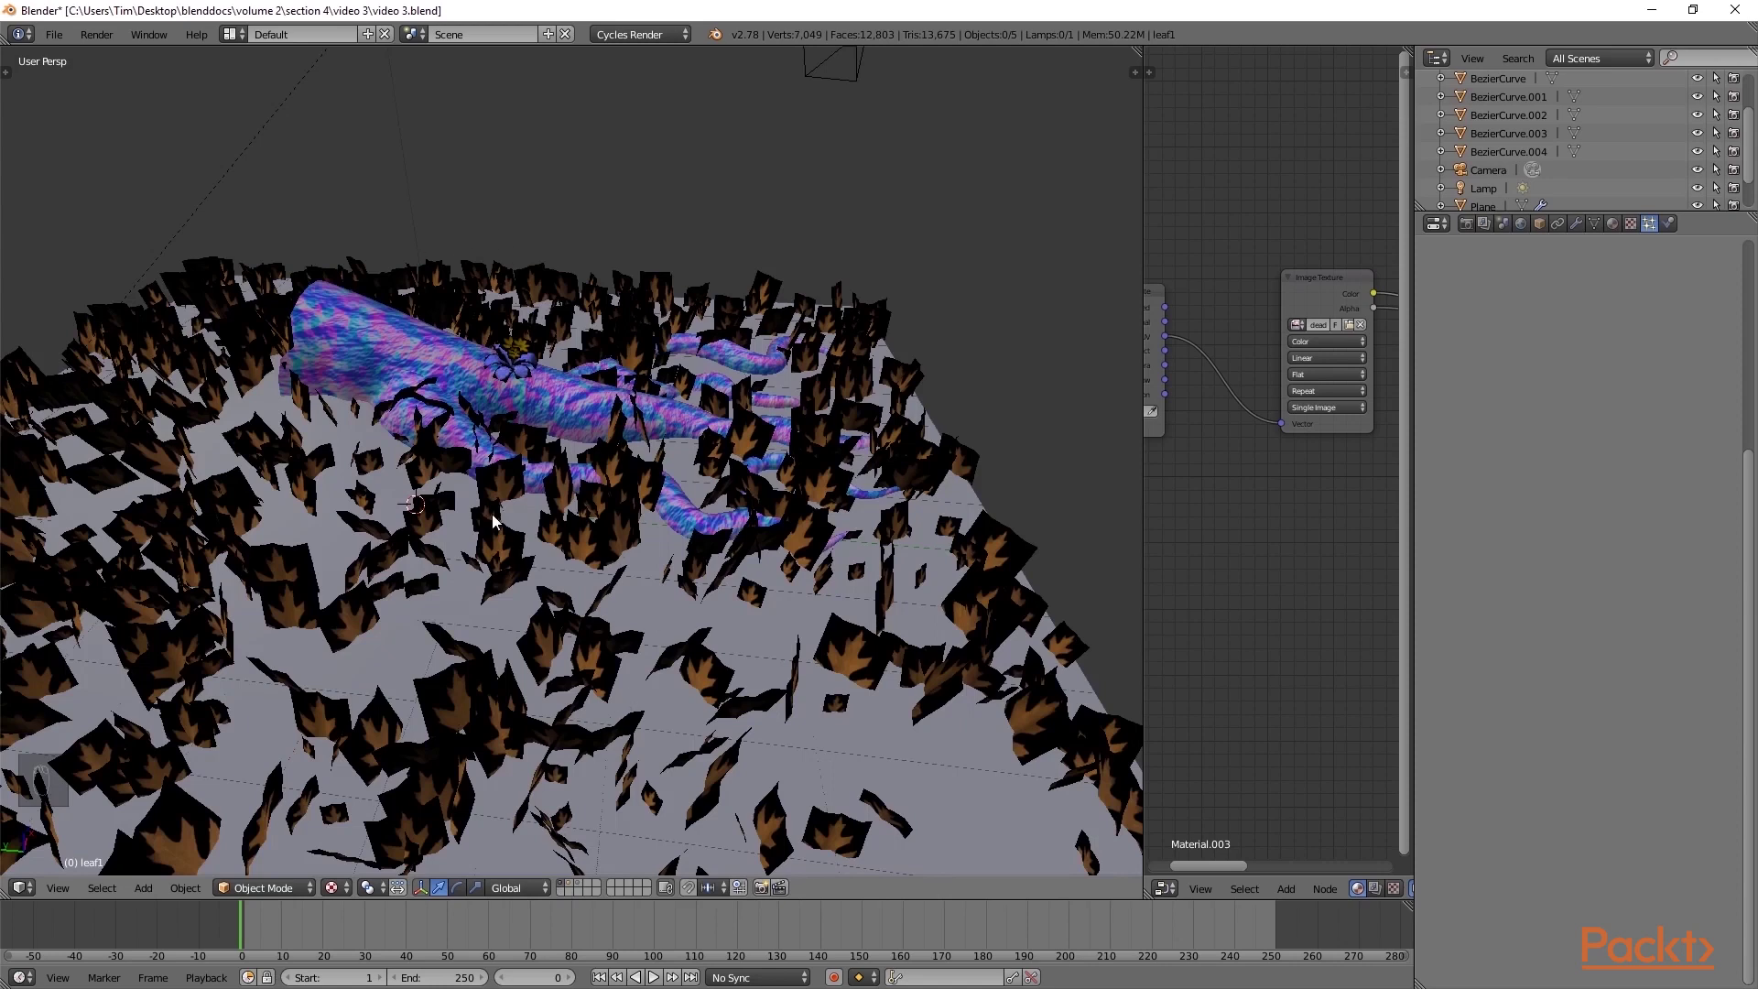
pyautogui.click(568, 882)
pyautogui.click(569, 883)
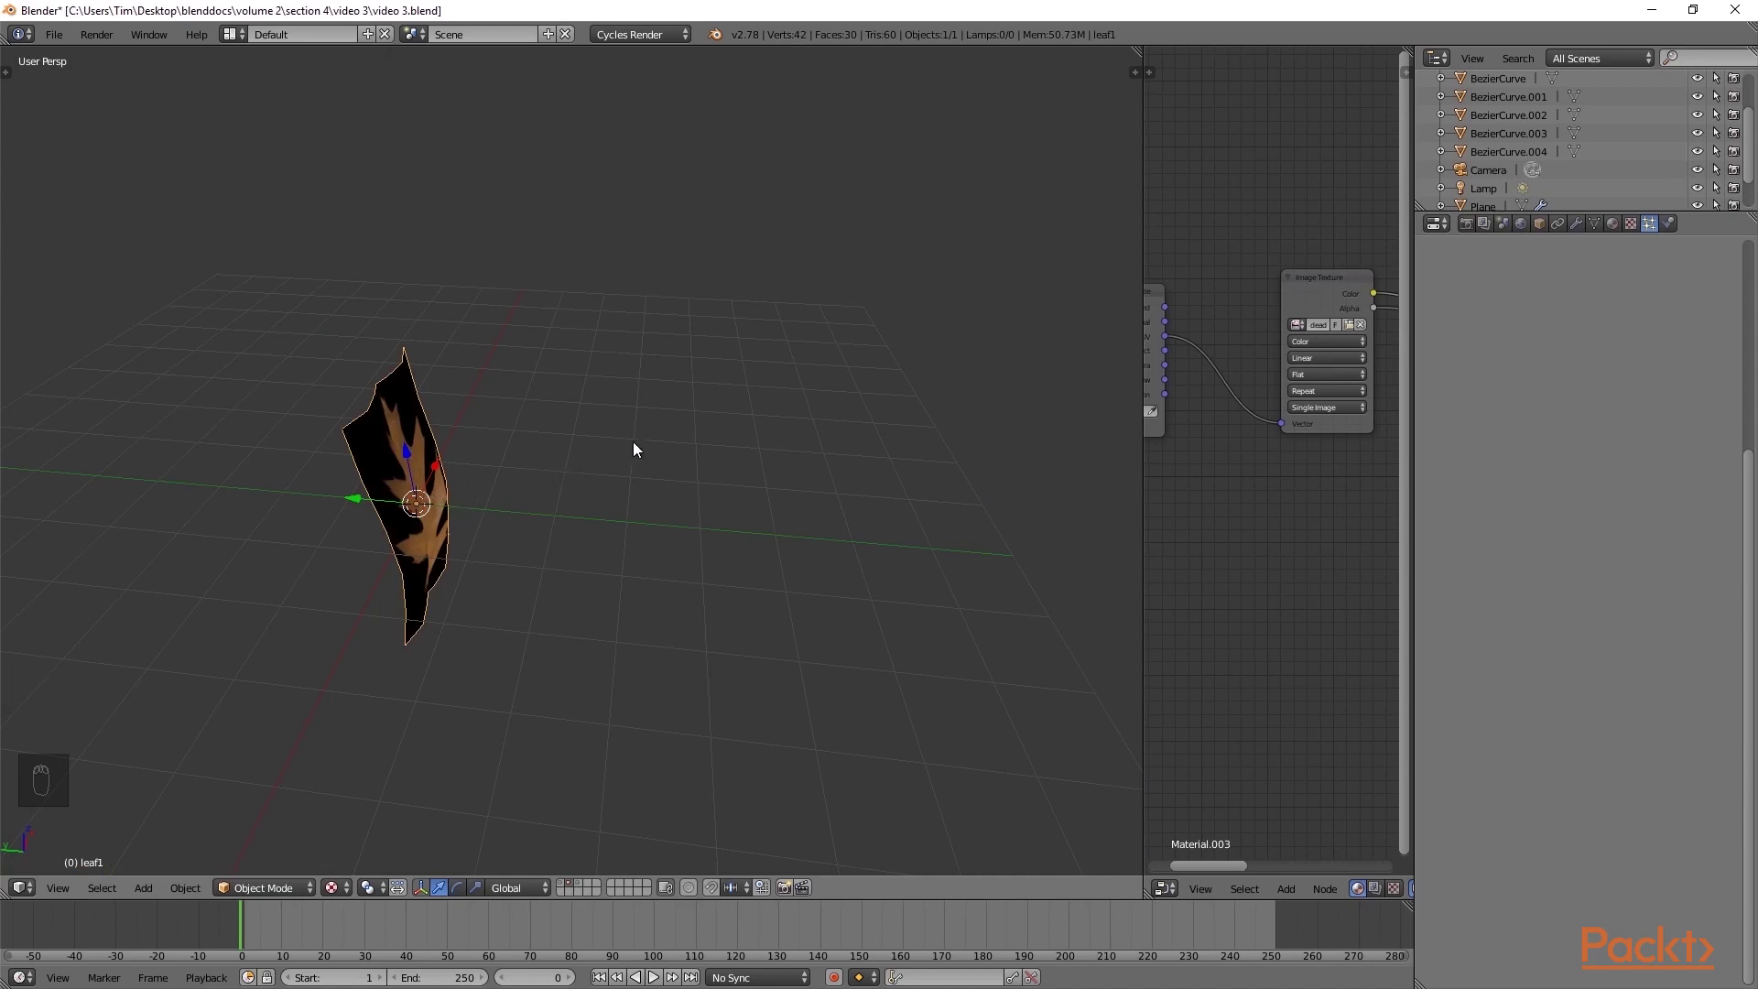
pyautogui.hotkey('ctrl', 'a')
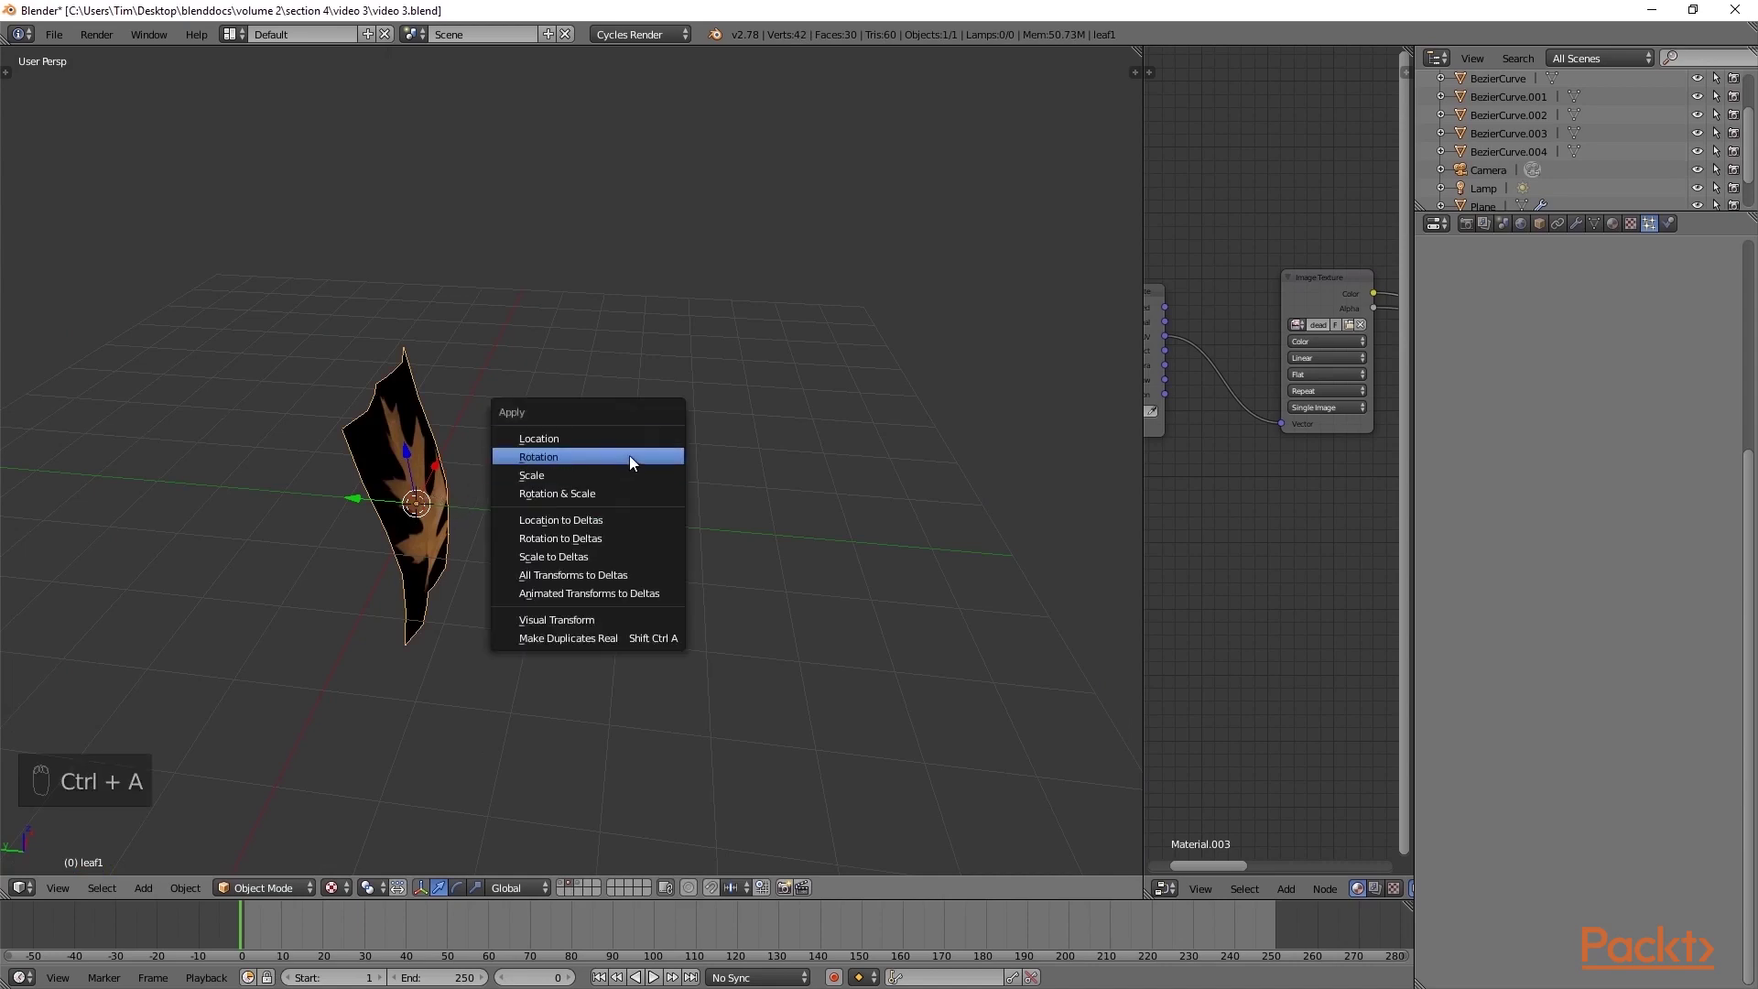
pyautogui.click(629, 456)
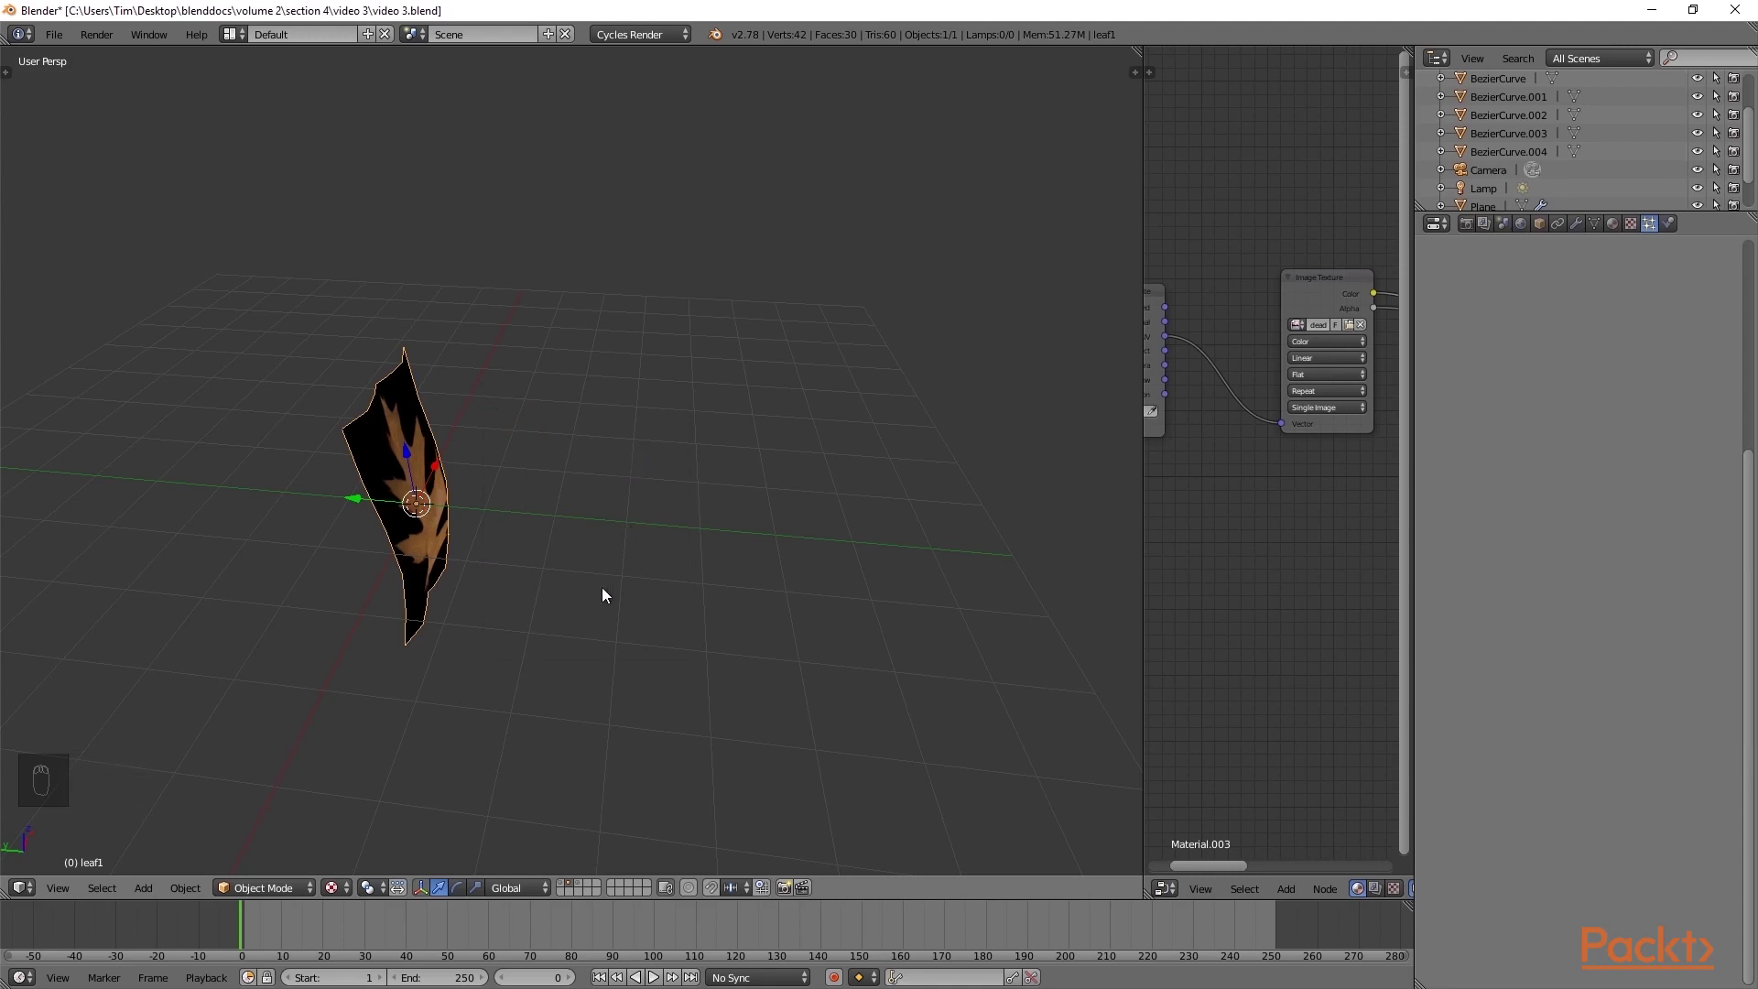
pyautogui.click(563, 884)
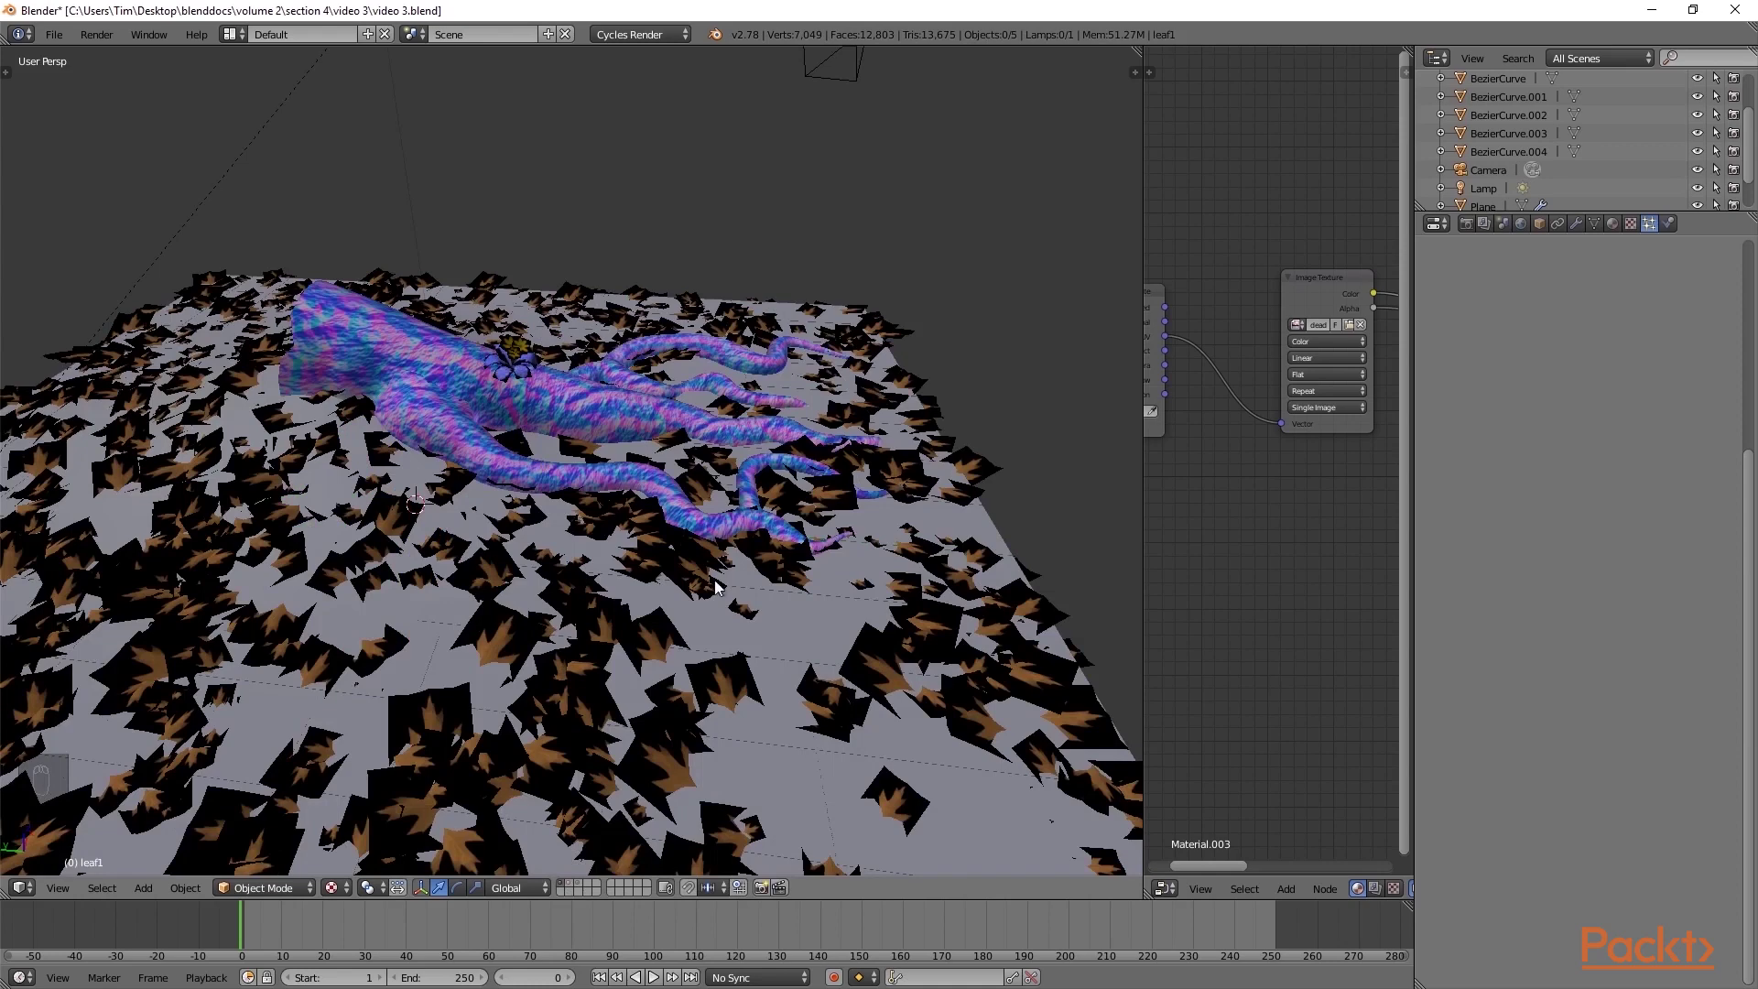
pyautogui.moveTo(614, 607); pyautogui.dragTo(646, 575, button='middle')
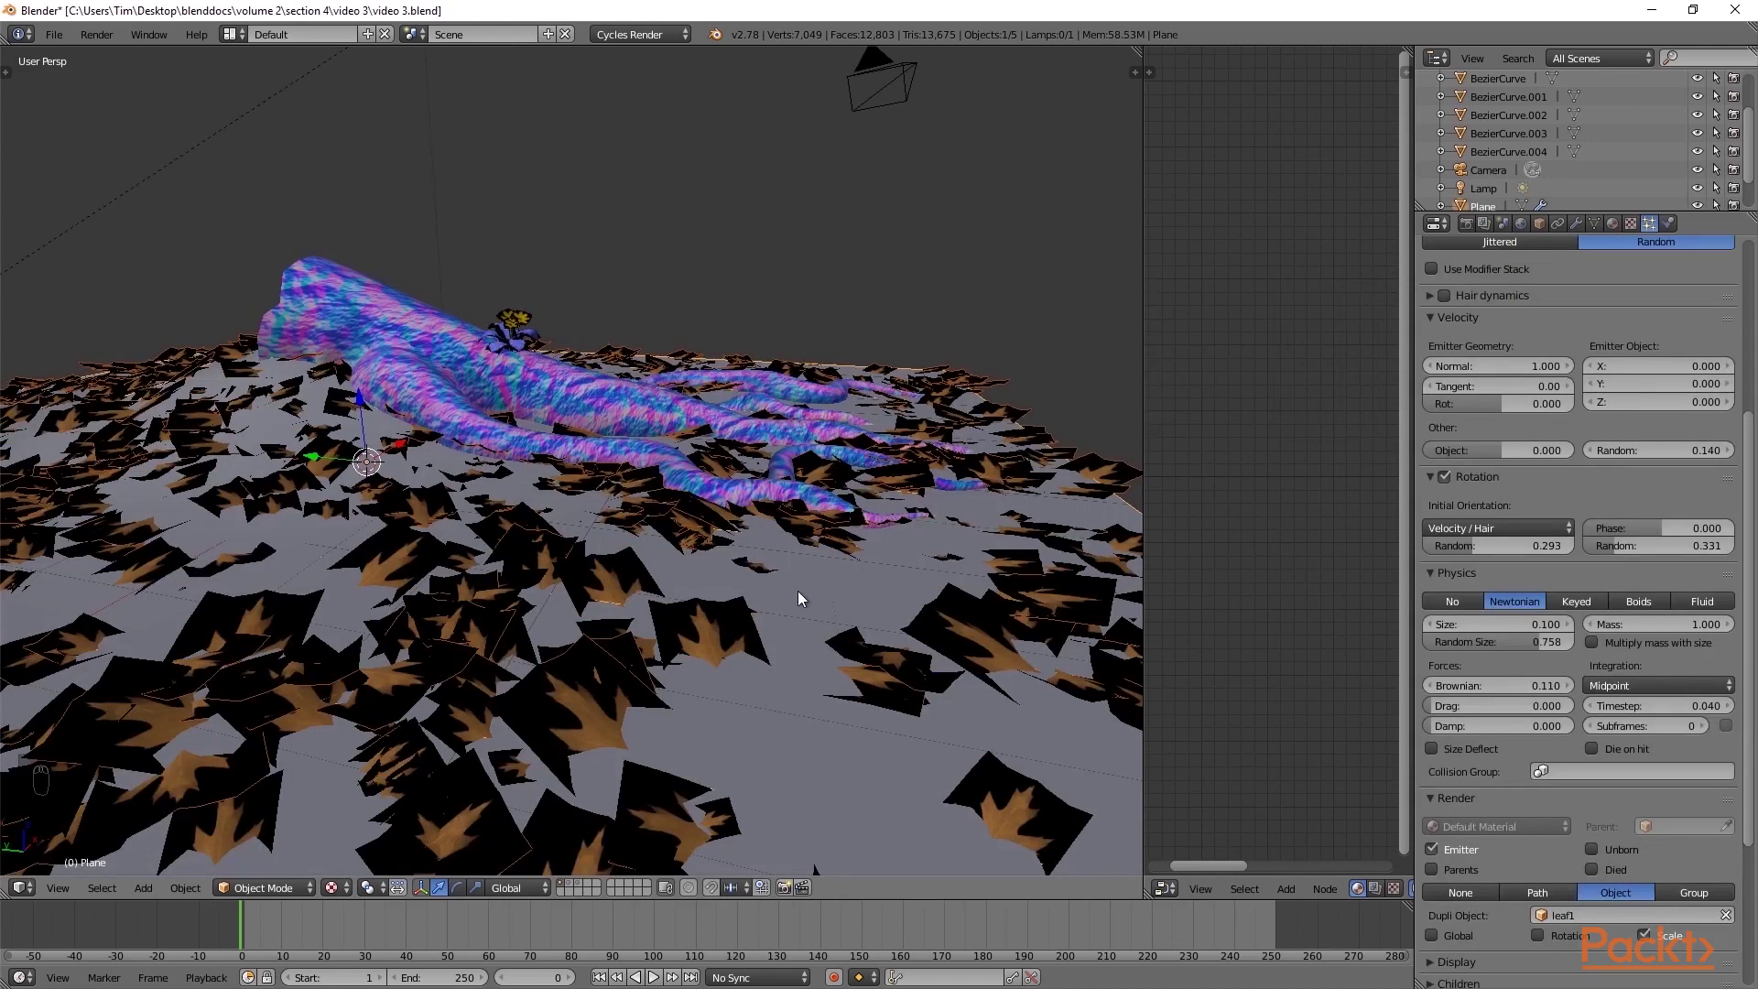
# Isolate leaf1 and bend its mesh sideways along Y in Edit Mode.
pyautogui.click(570, 881)
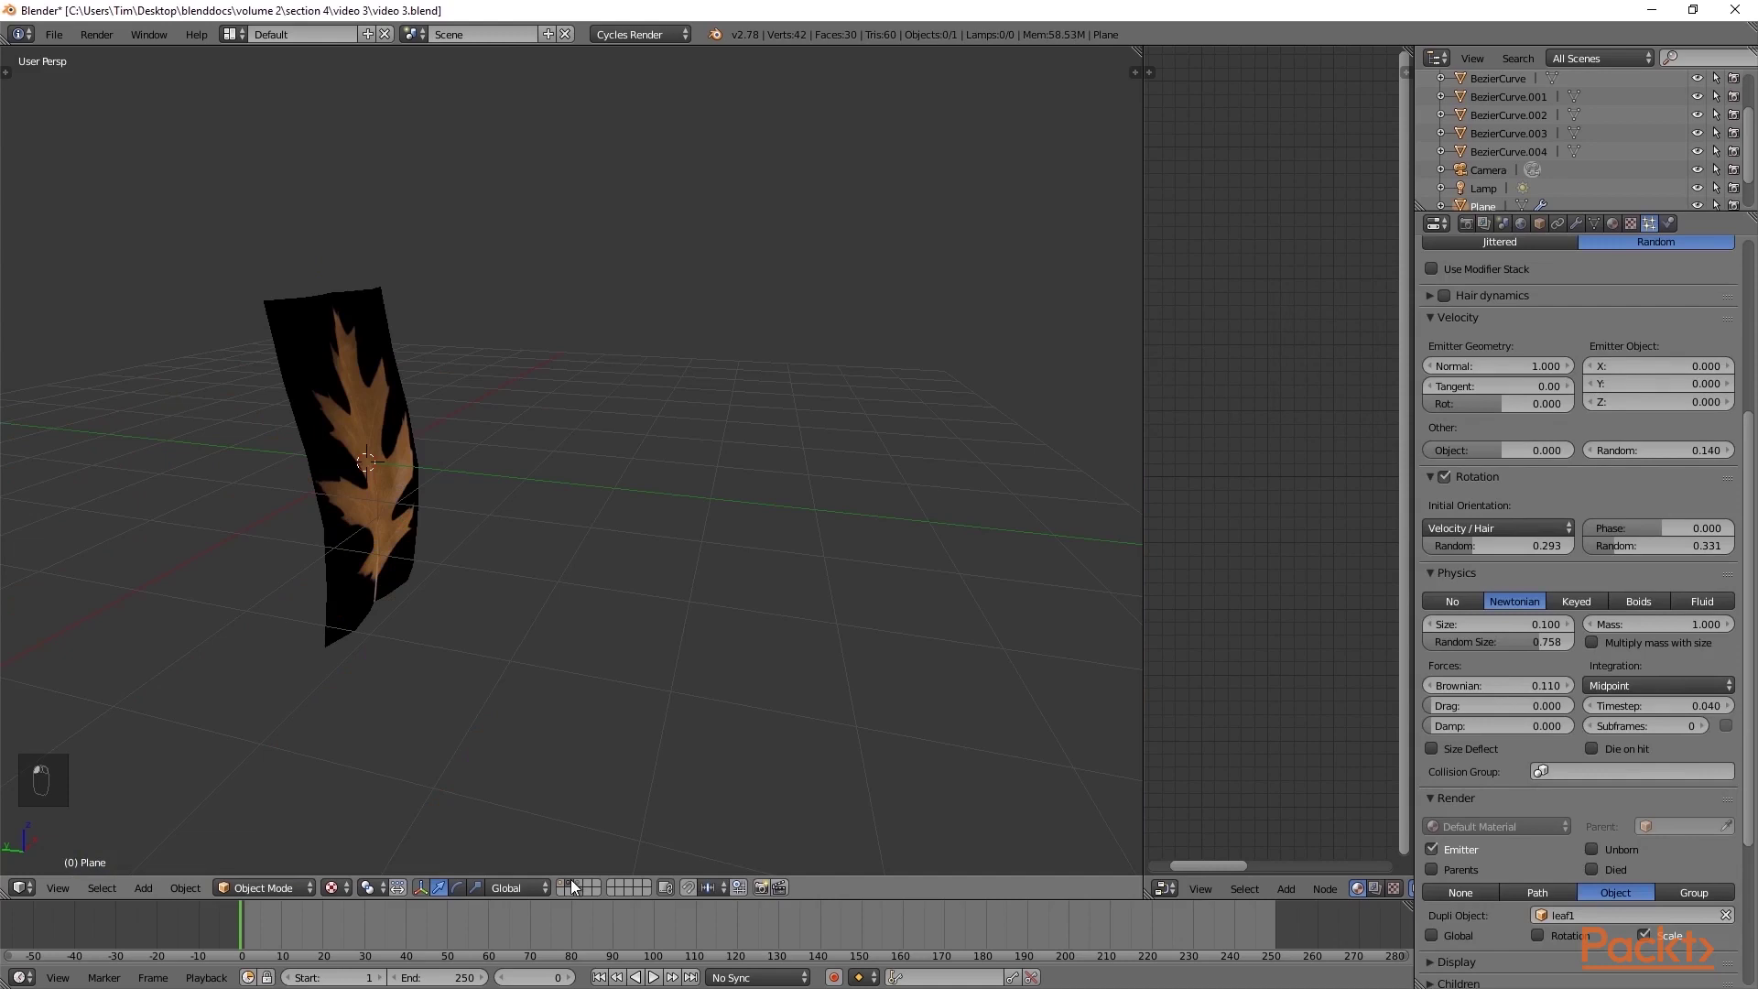
pyautogui.rightClick(399, 479)
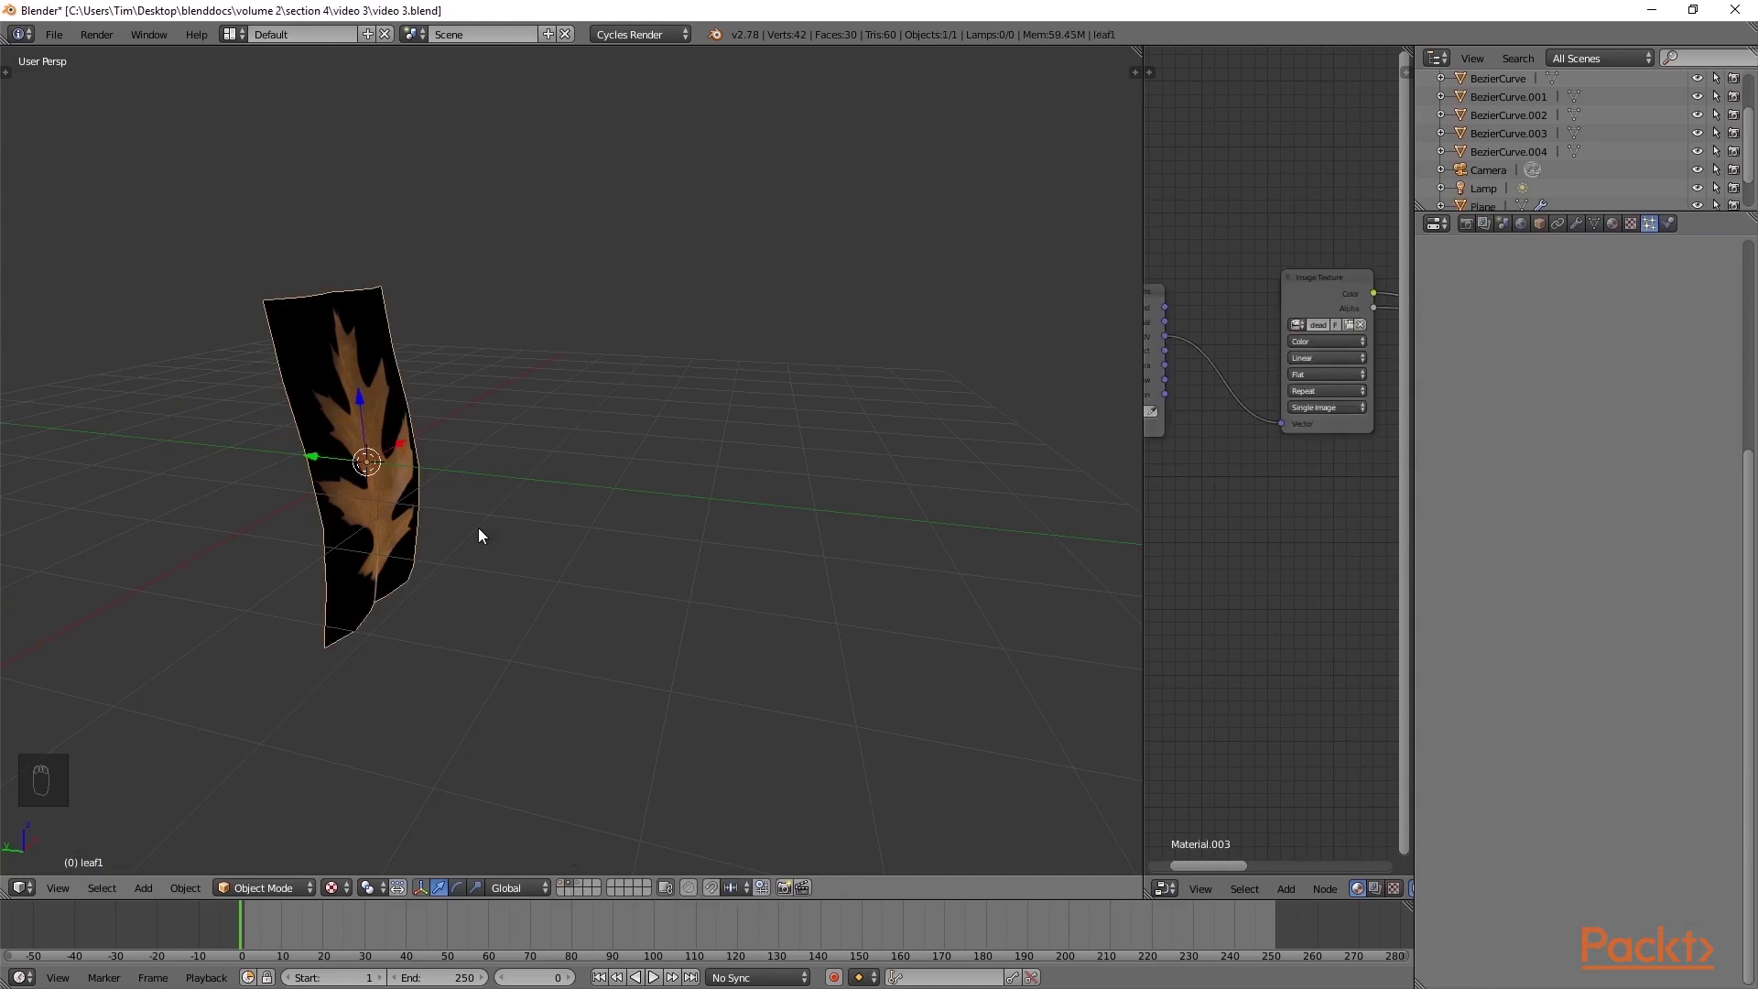
pyautogui.press('Tab')
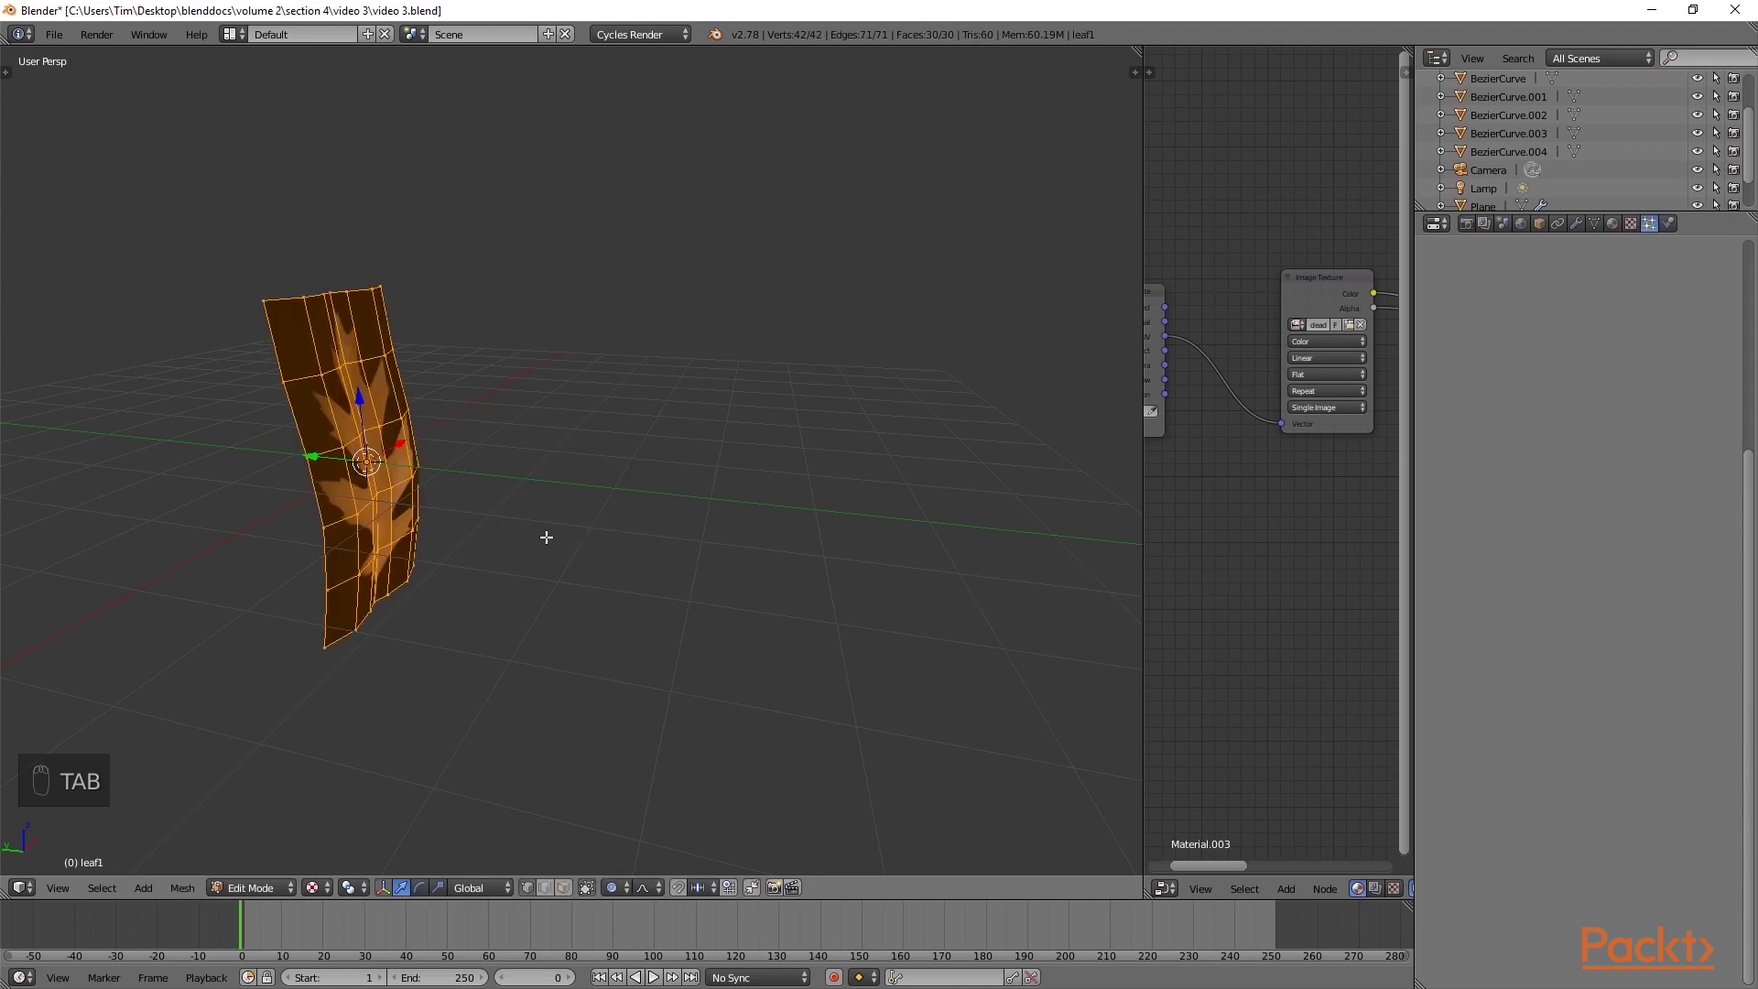
pyautogui.click(311, 456)
pyautogui.moveTo(311, 456); pyautogui.dragTo(304, 460)
pyautogui.press('o')
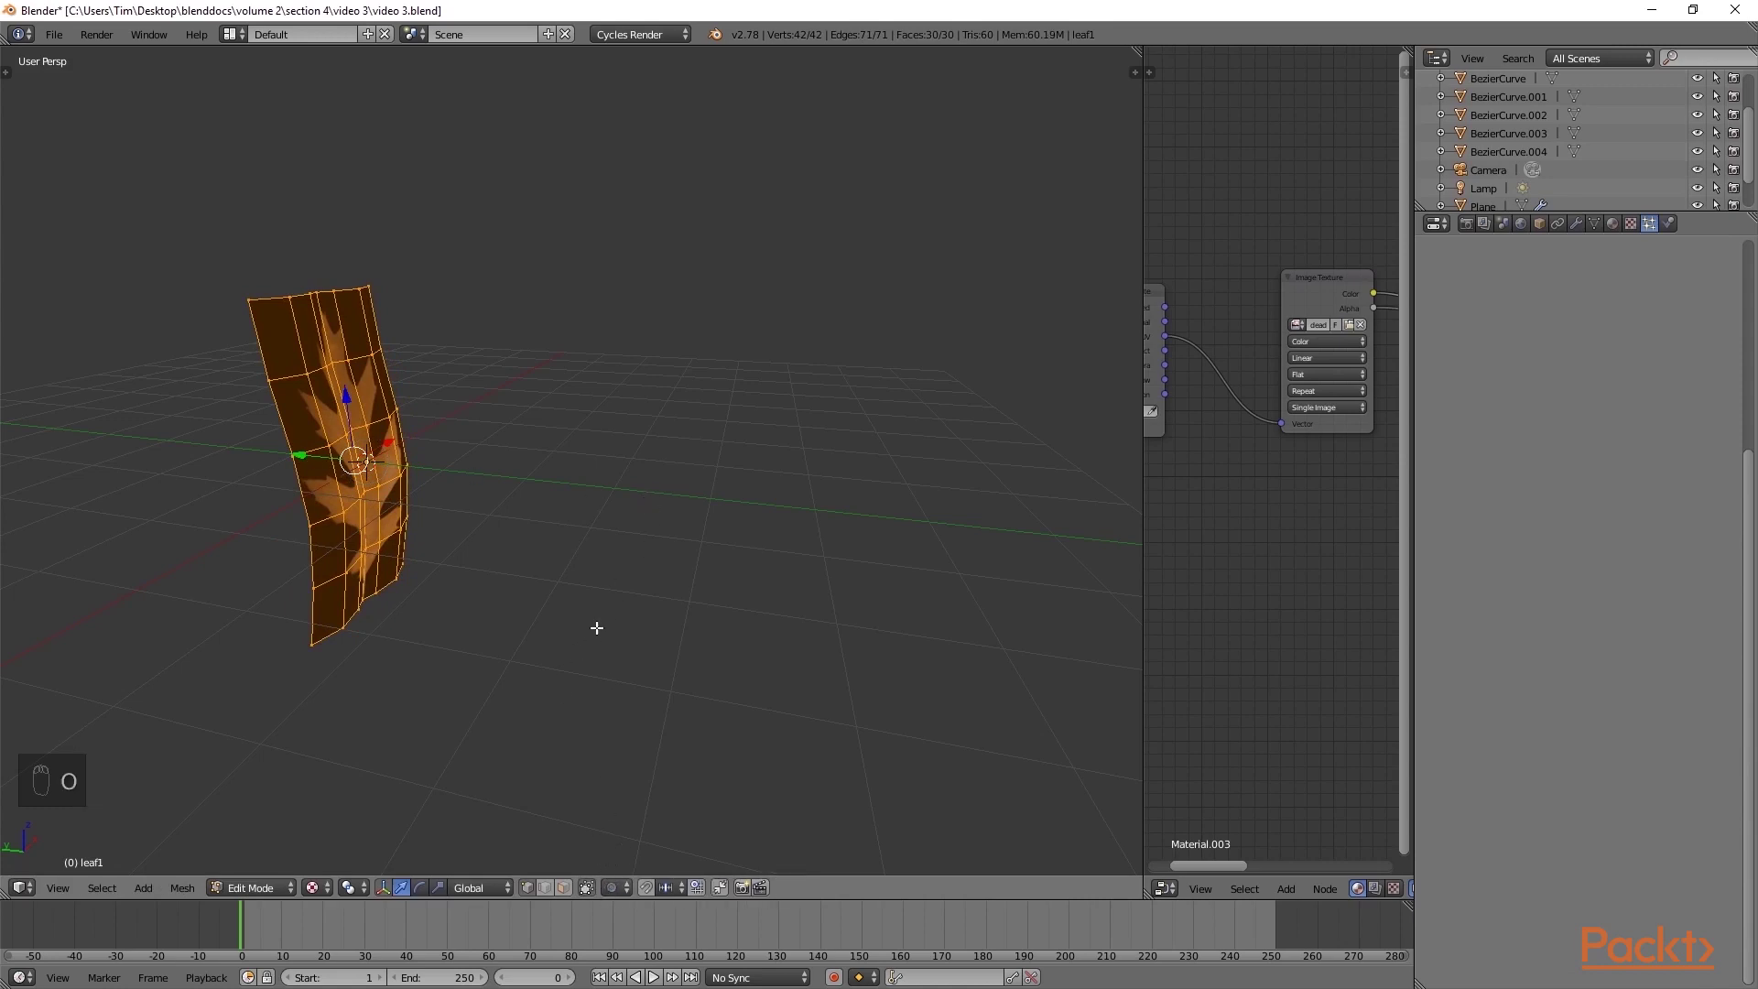
pyautogui.press('Tab')
pyautogui.click(656, 475)
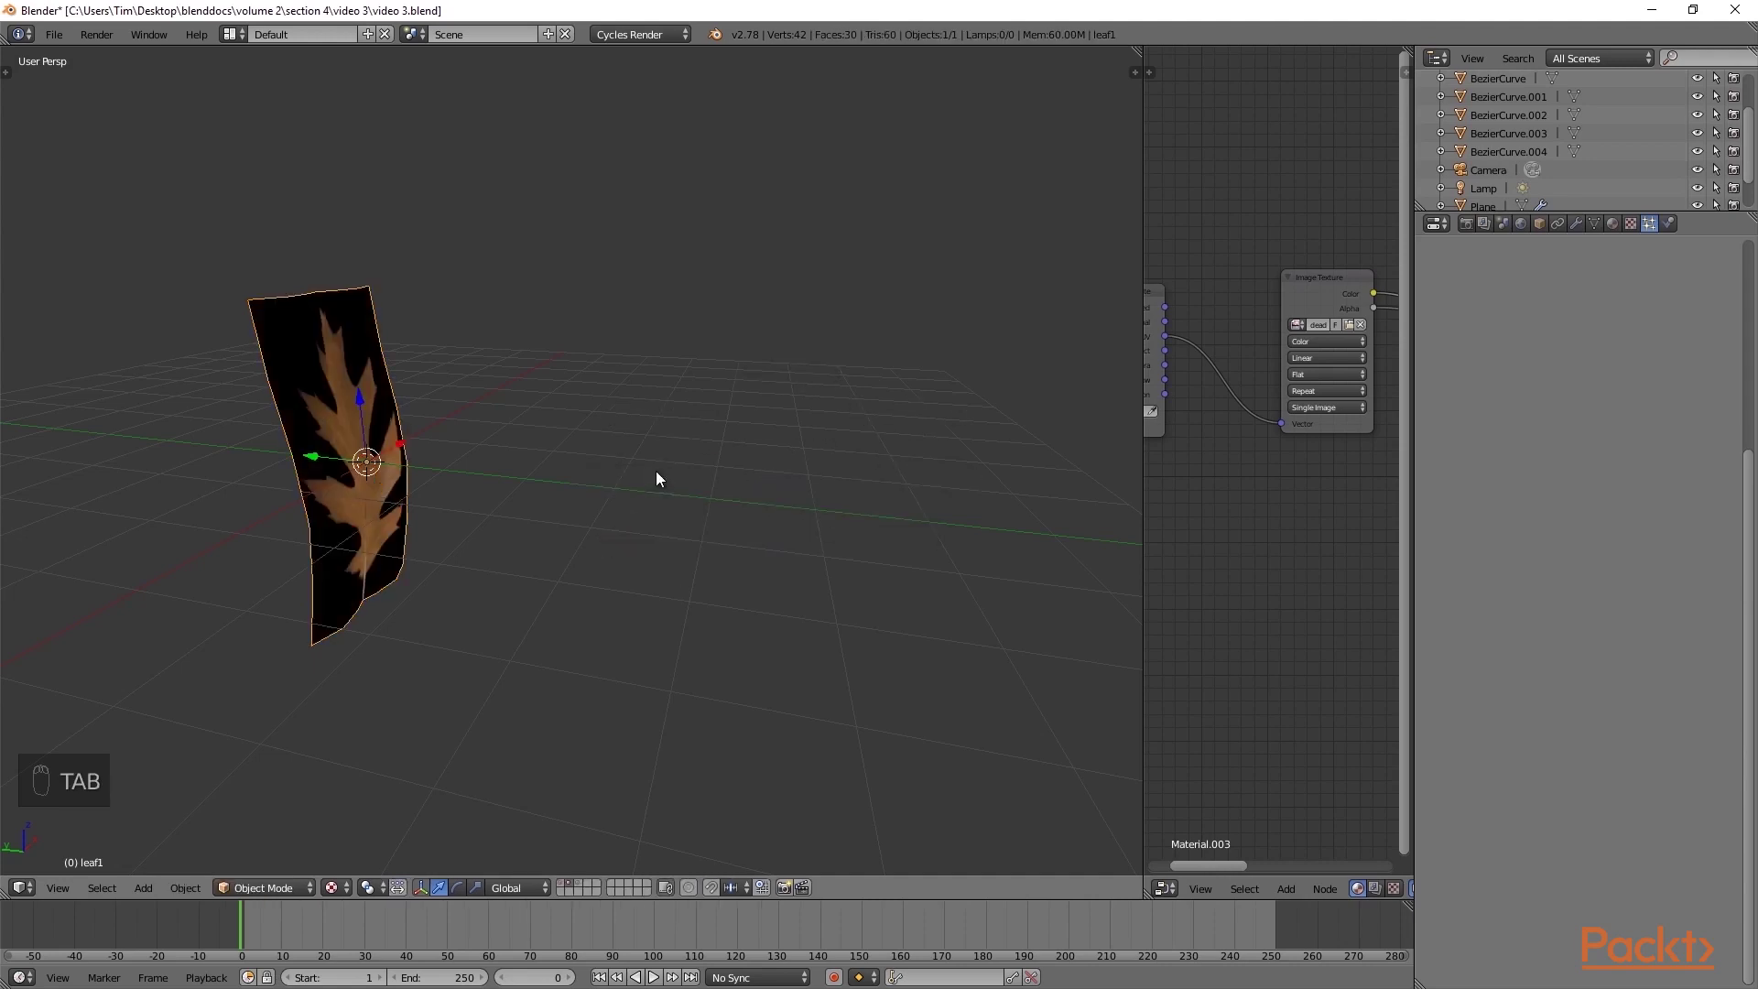
# Curve the leaf mesh further along Y, then view the full leaf-covered scene.
pyautogui.moveTo(568, 528); pyautogui.dragTo(561, 460, button='middle')
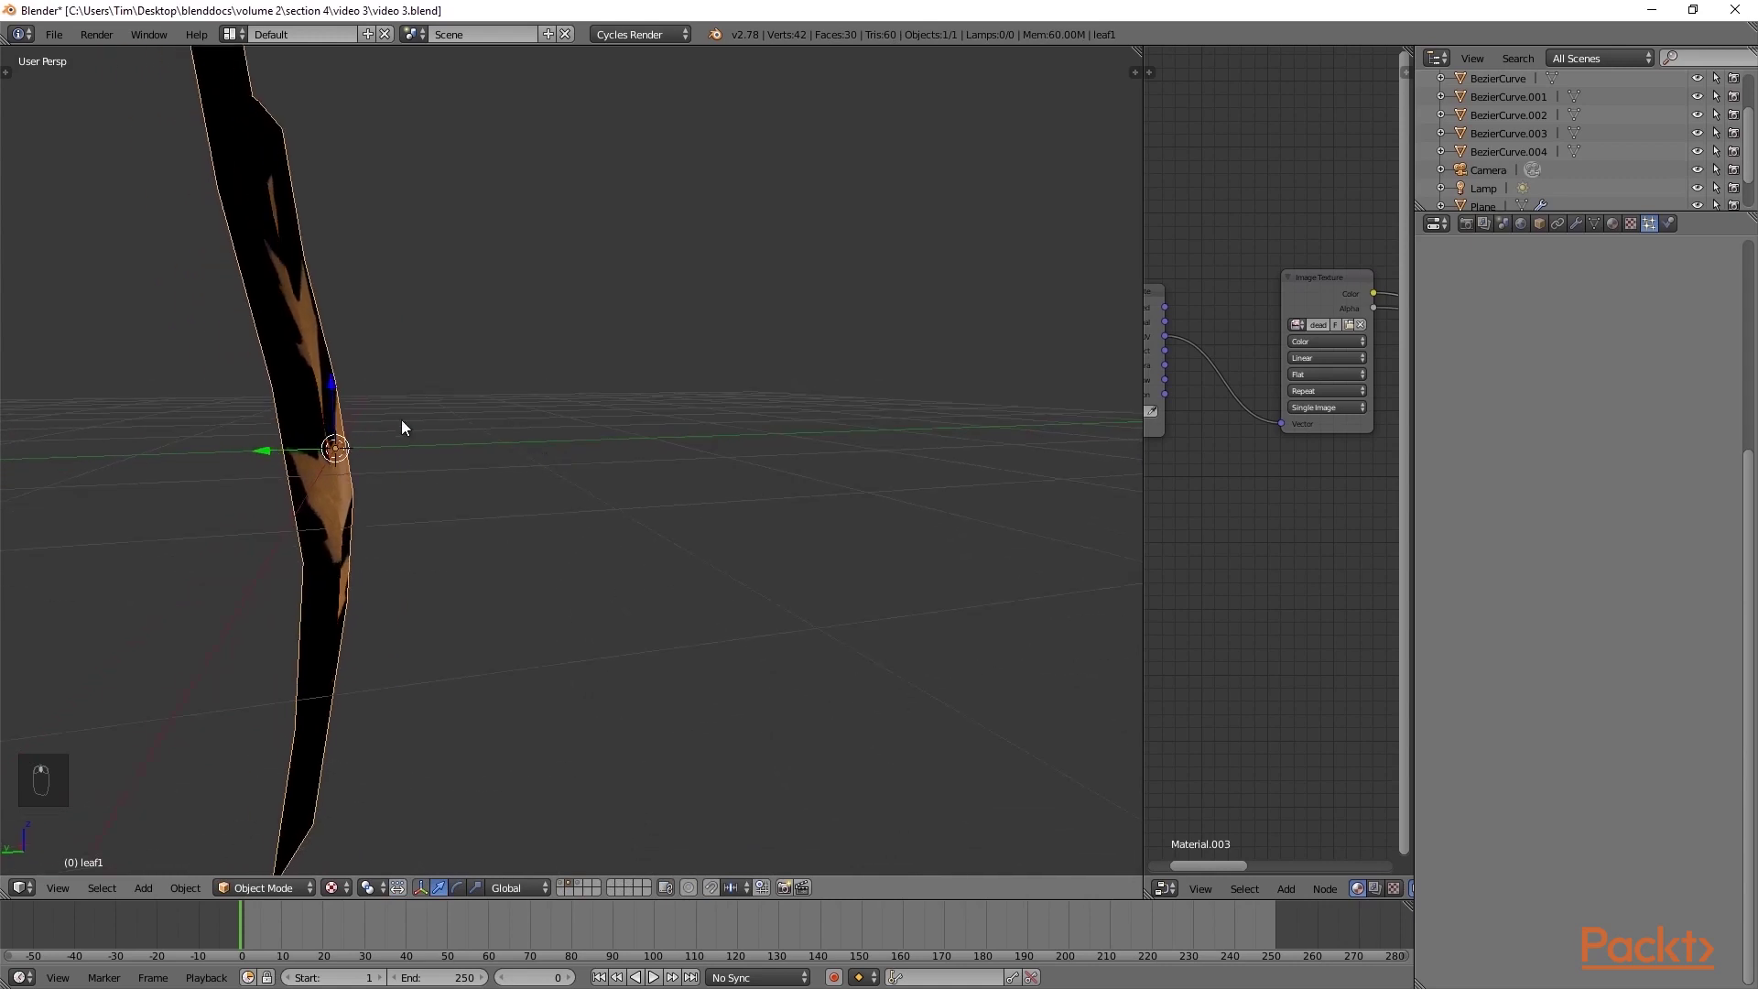
pyautogui.press('Tab')
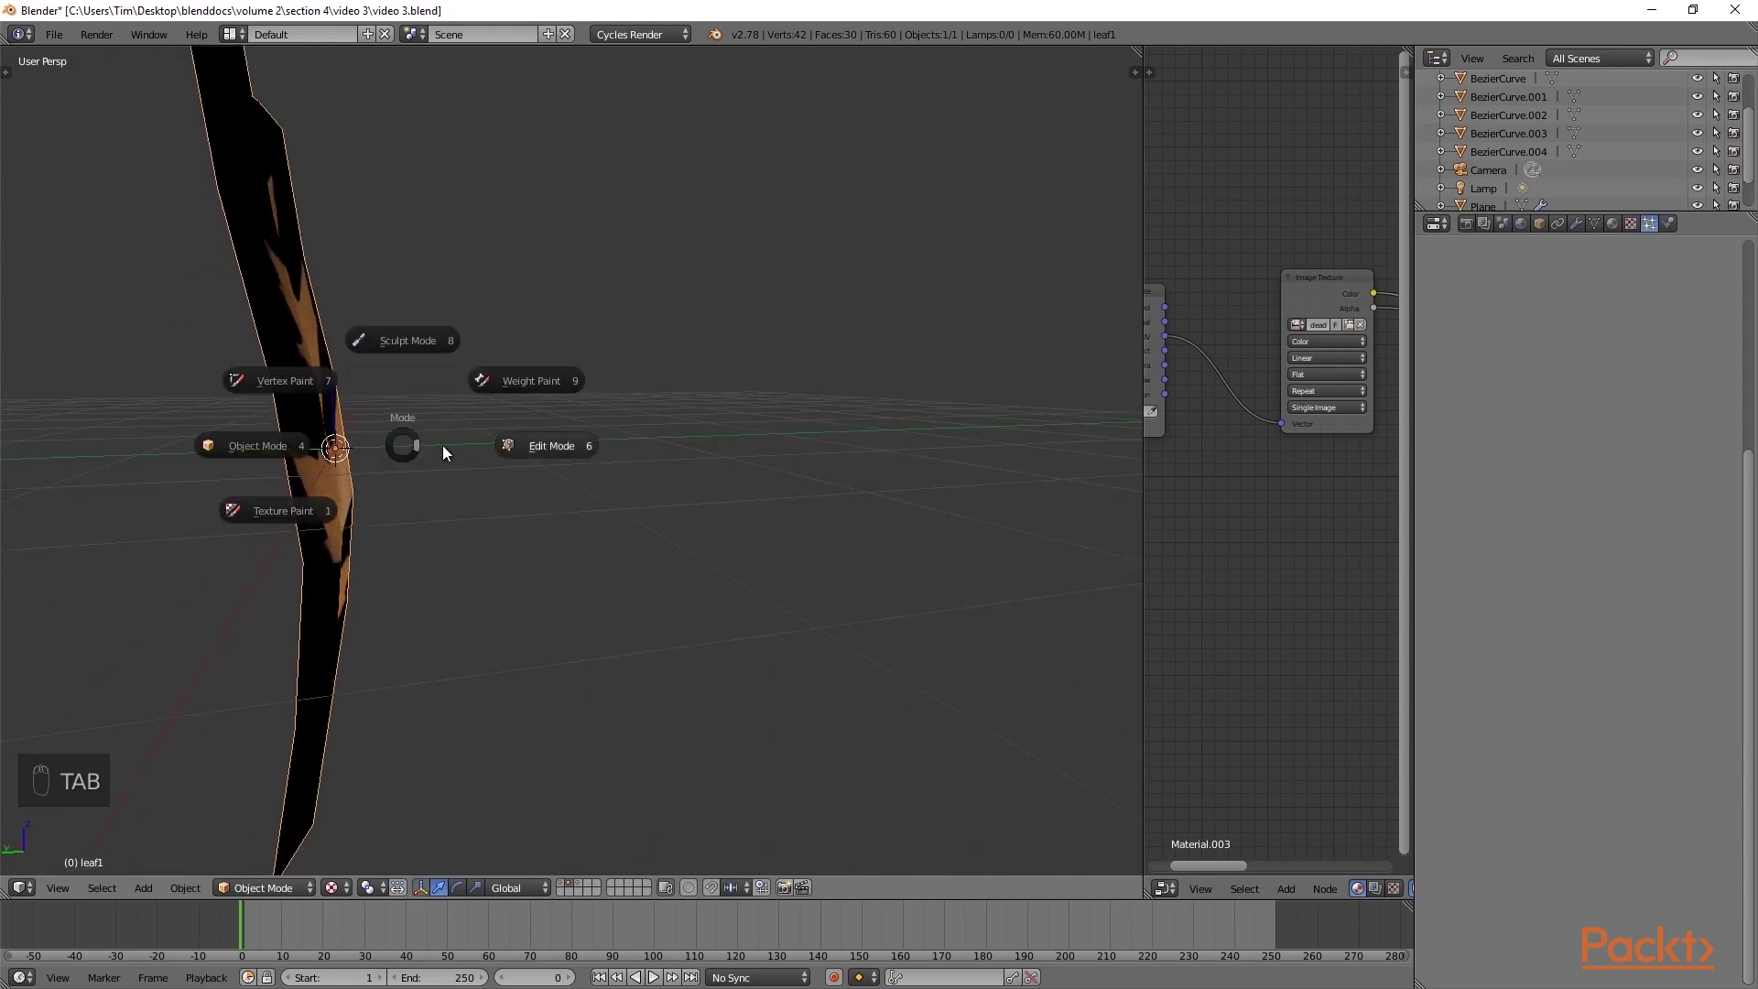
pyautogui.click(484, 448)
pyautogui.moveTo(277, 455); pyautogui.dragTo(196, 455)
pyautogui.press('Tab')
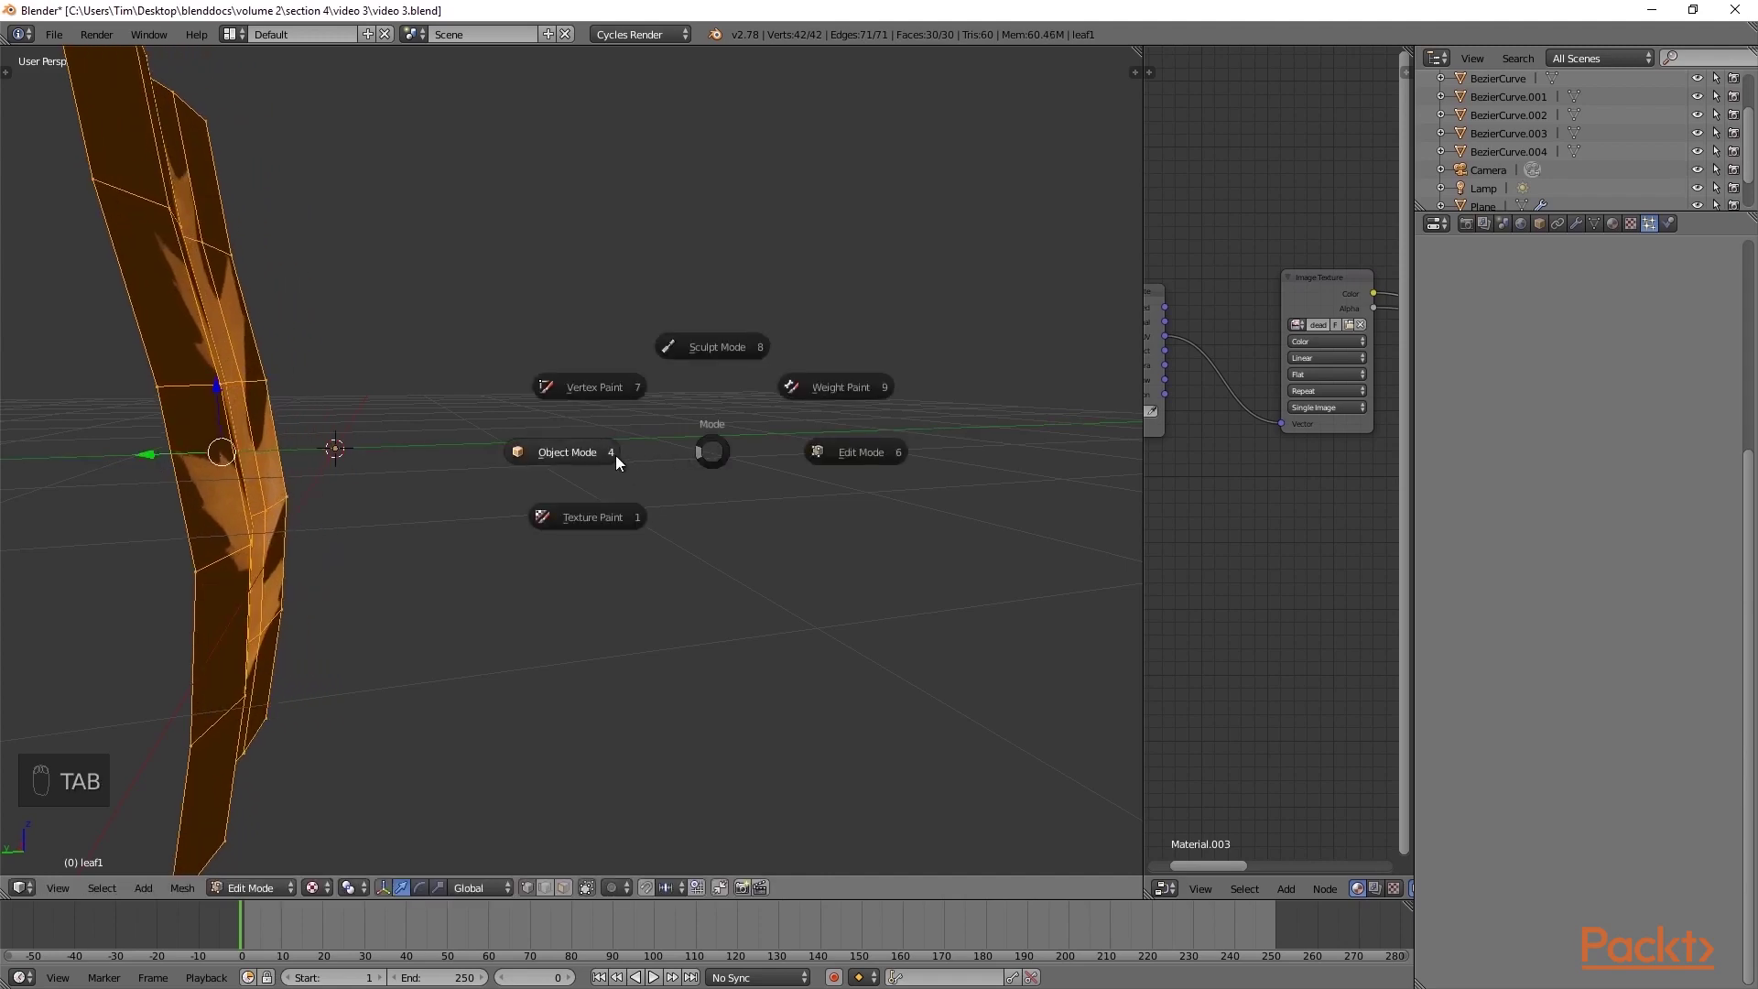
pyautogui.click(570, 448)
pyautogui.click(564, 885)
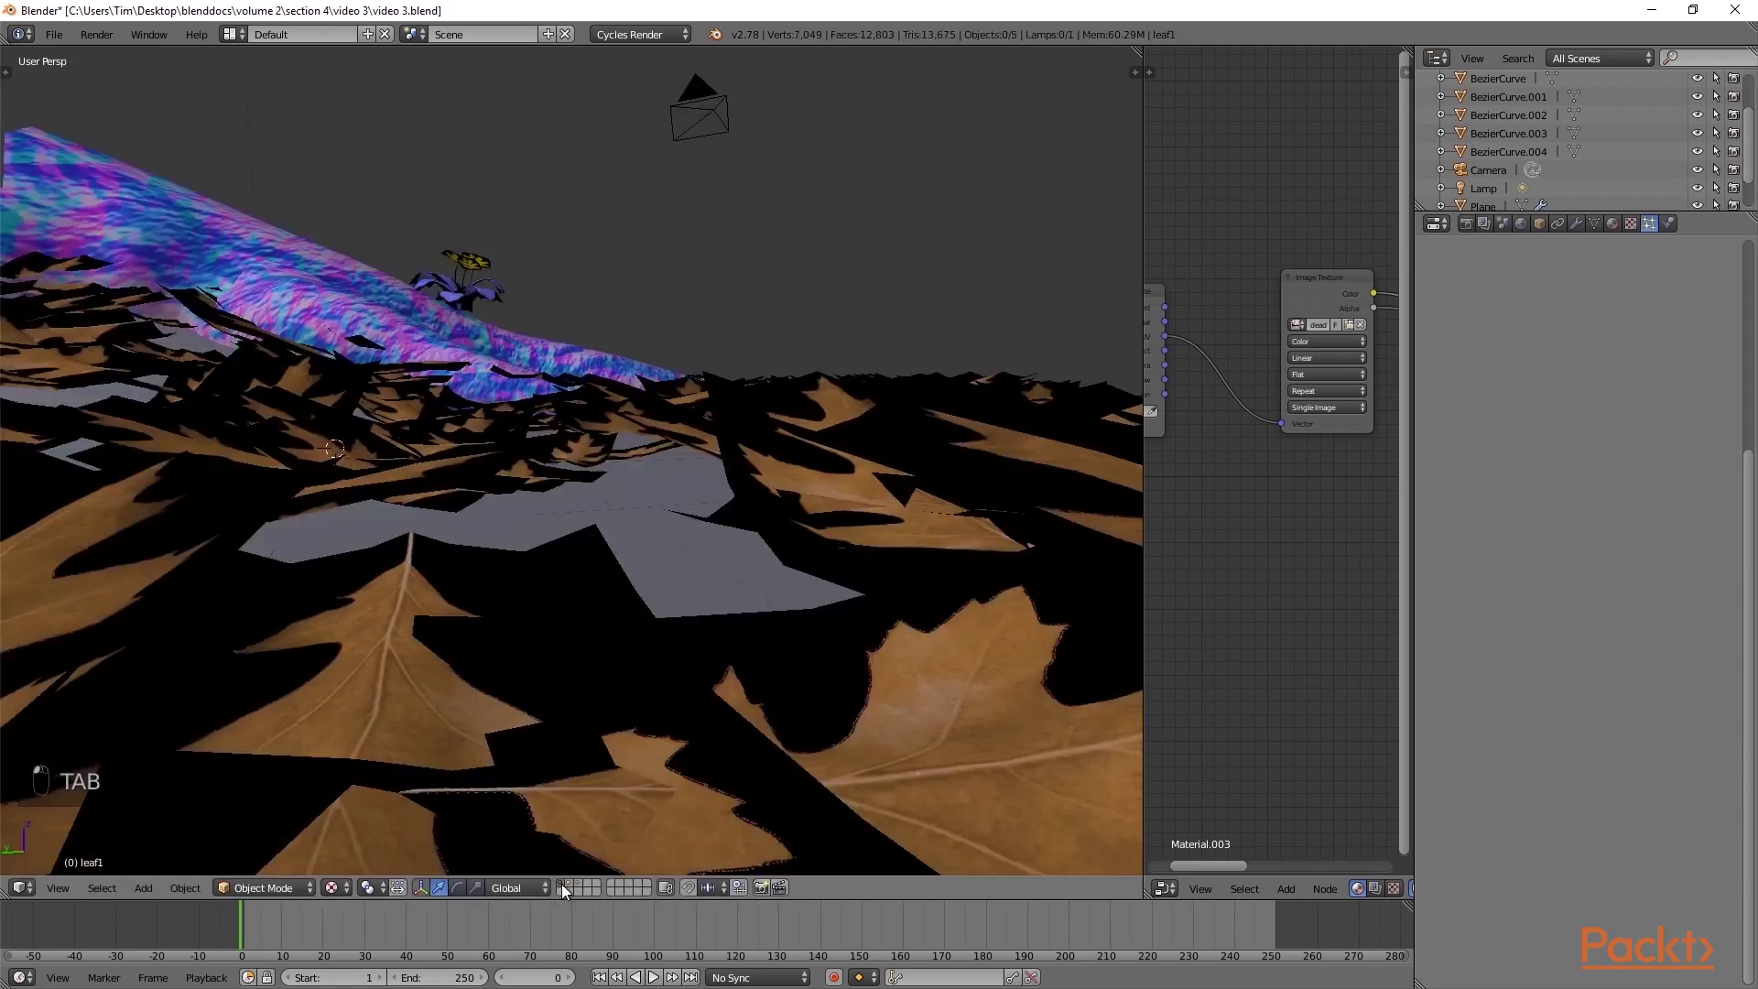
pyautogui.moveTo(639, 564)
pyautogui.mouseDown(button='middle')
pyautogui.moveTo(605, 587)
pyautogui.moveTo(628, 579)
pyautogui.moveTo(613, 542)
pyautogui.moveTo(655, 527)
pyautogui.moveTo(639, 535)
pyautogui.mouseUp(button='middle')
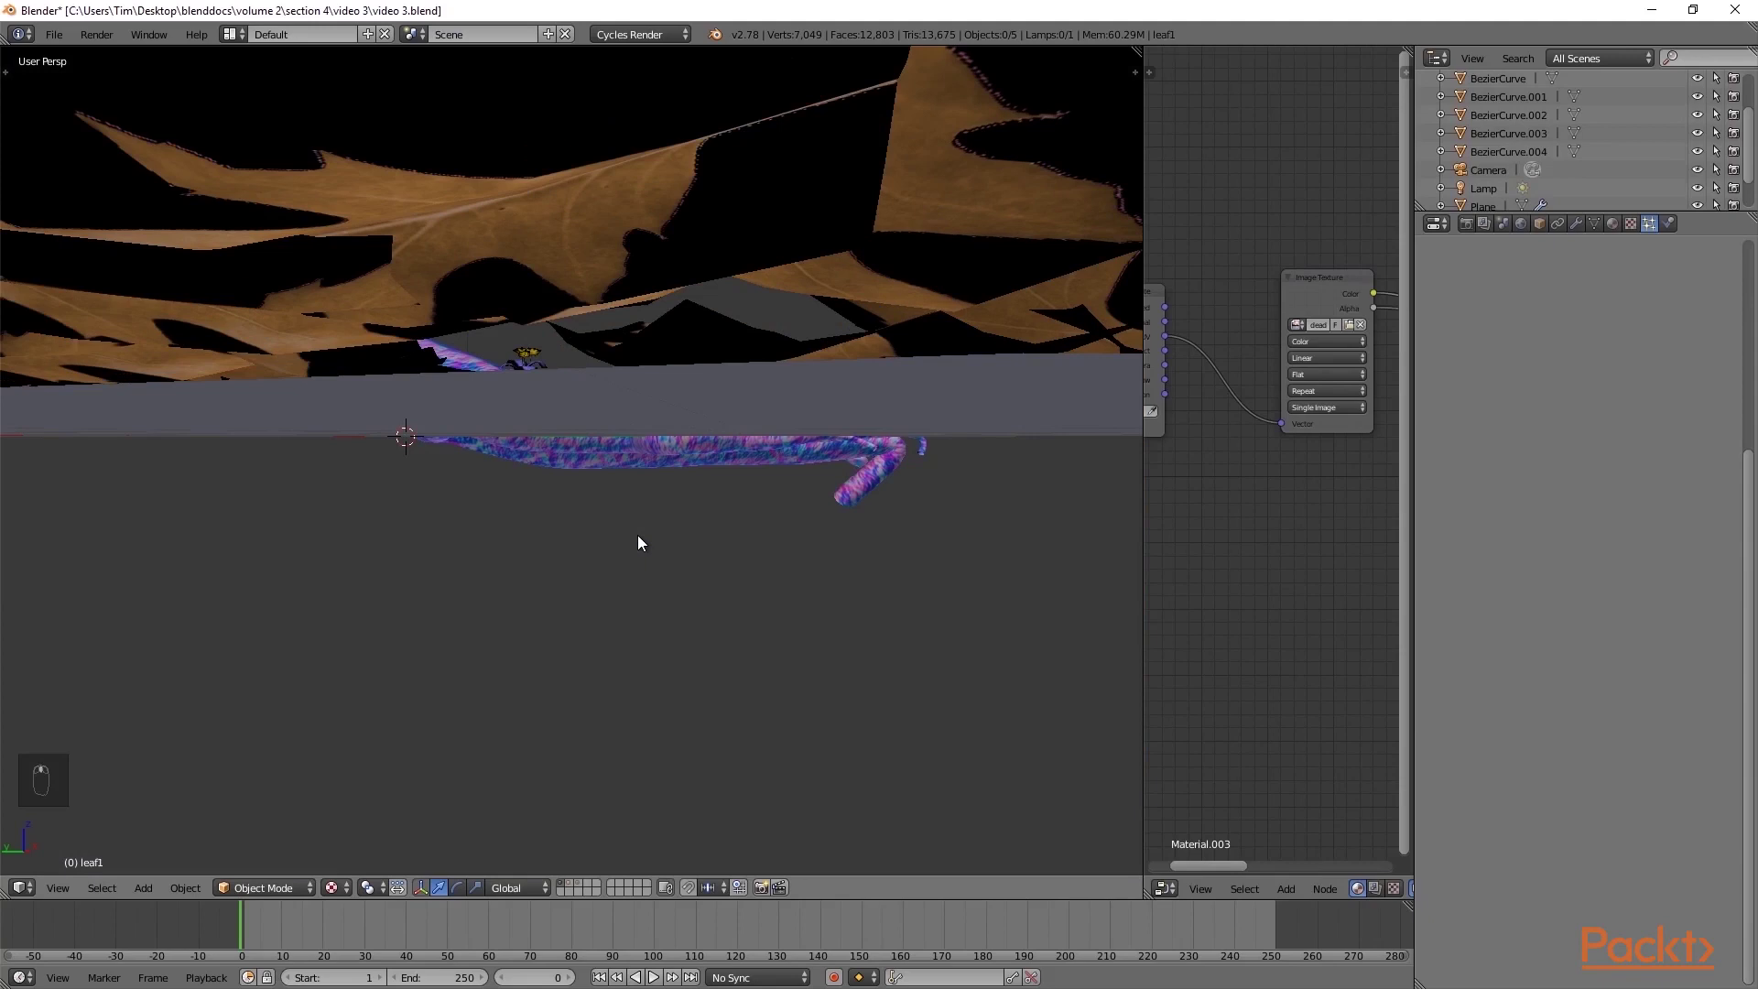
pyautogui.scroll(2, 638, 543)
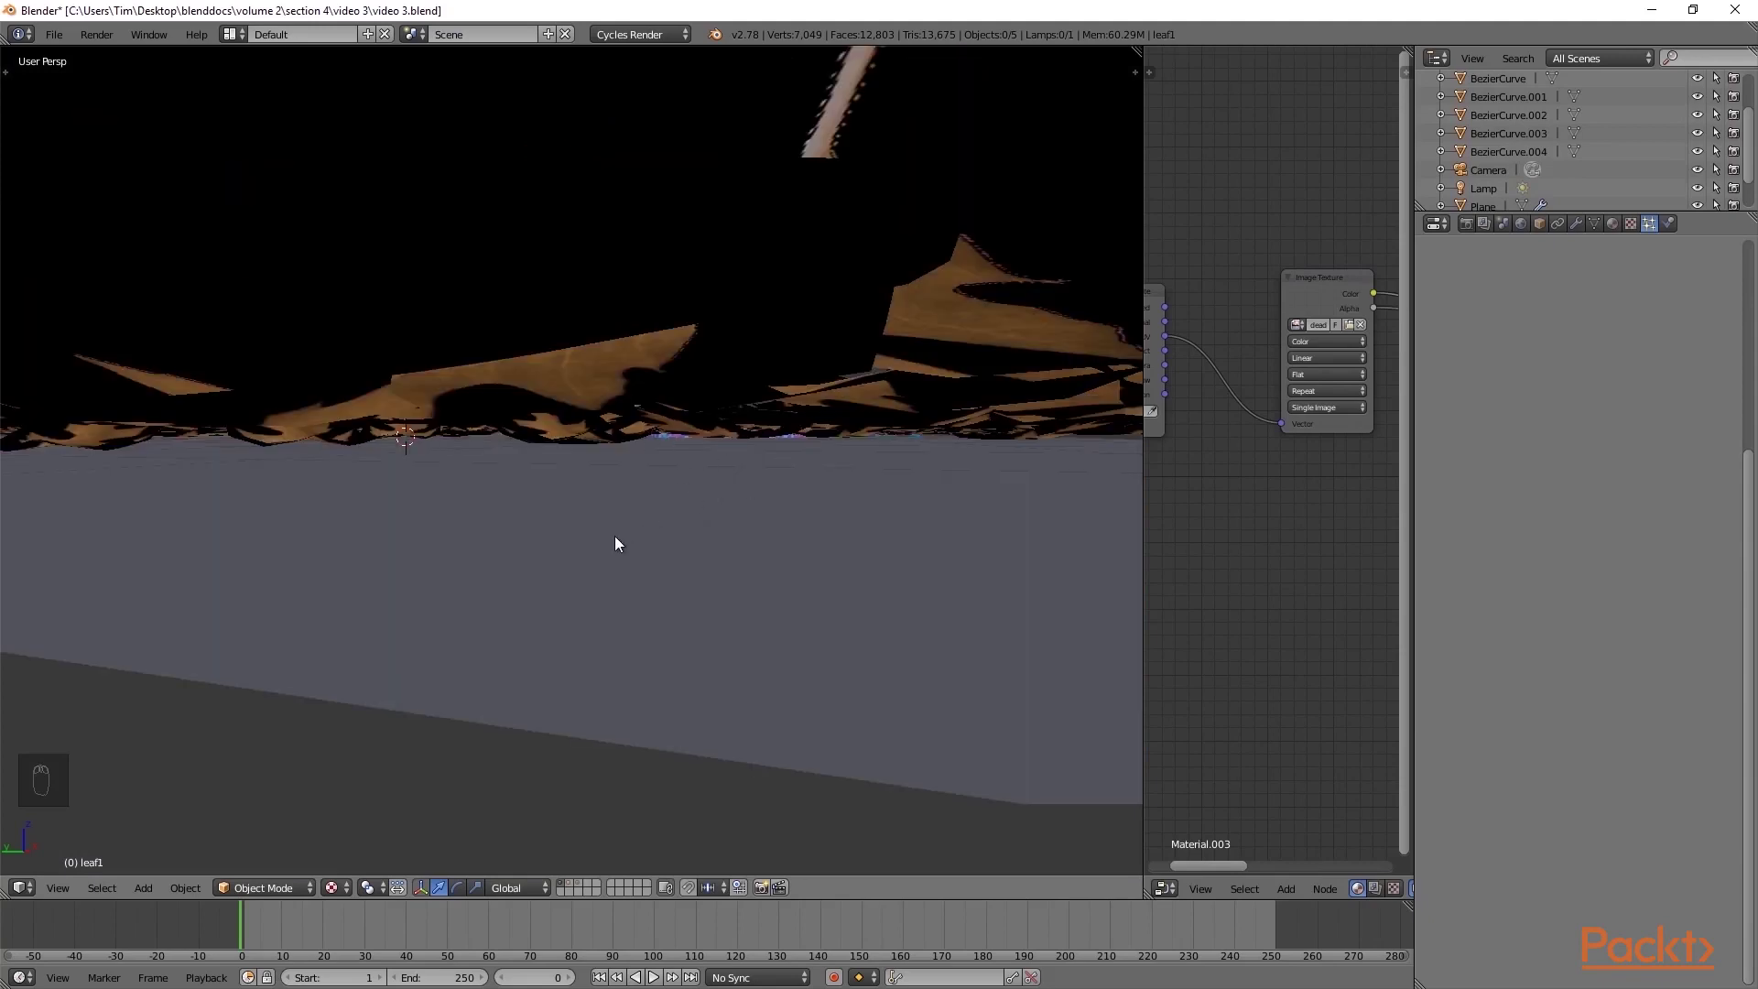
# Isolate the leaf again, nudge its mesh along Y, and restore the full scene.
pyautogui.click(568, 887)
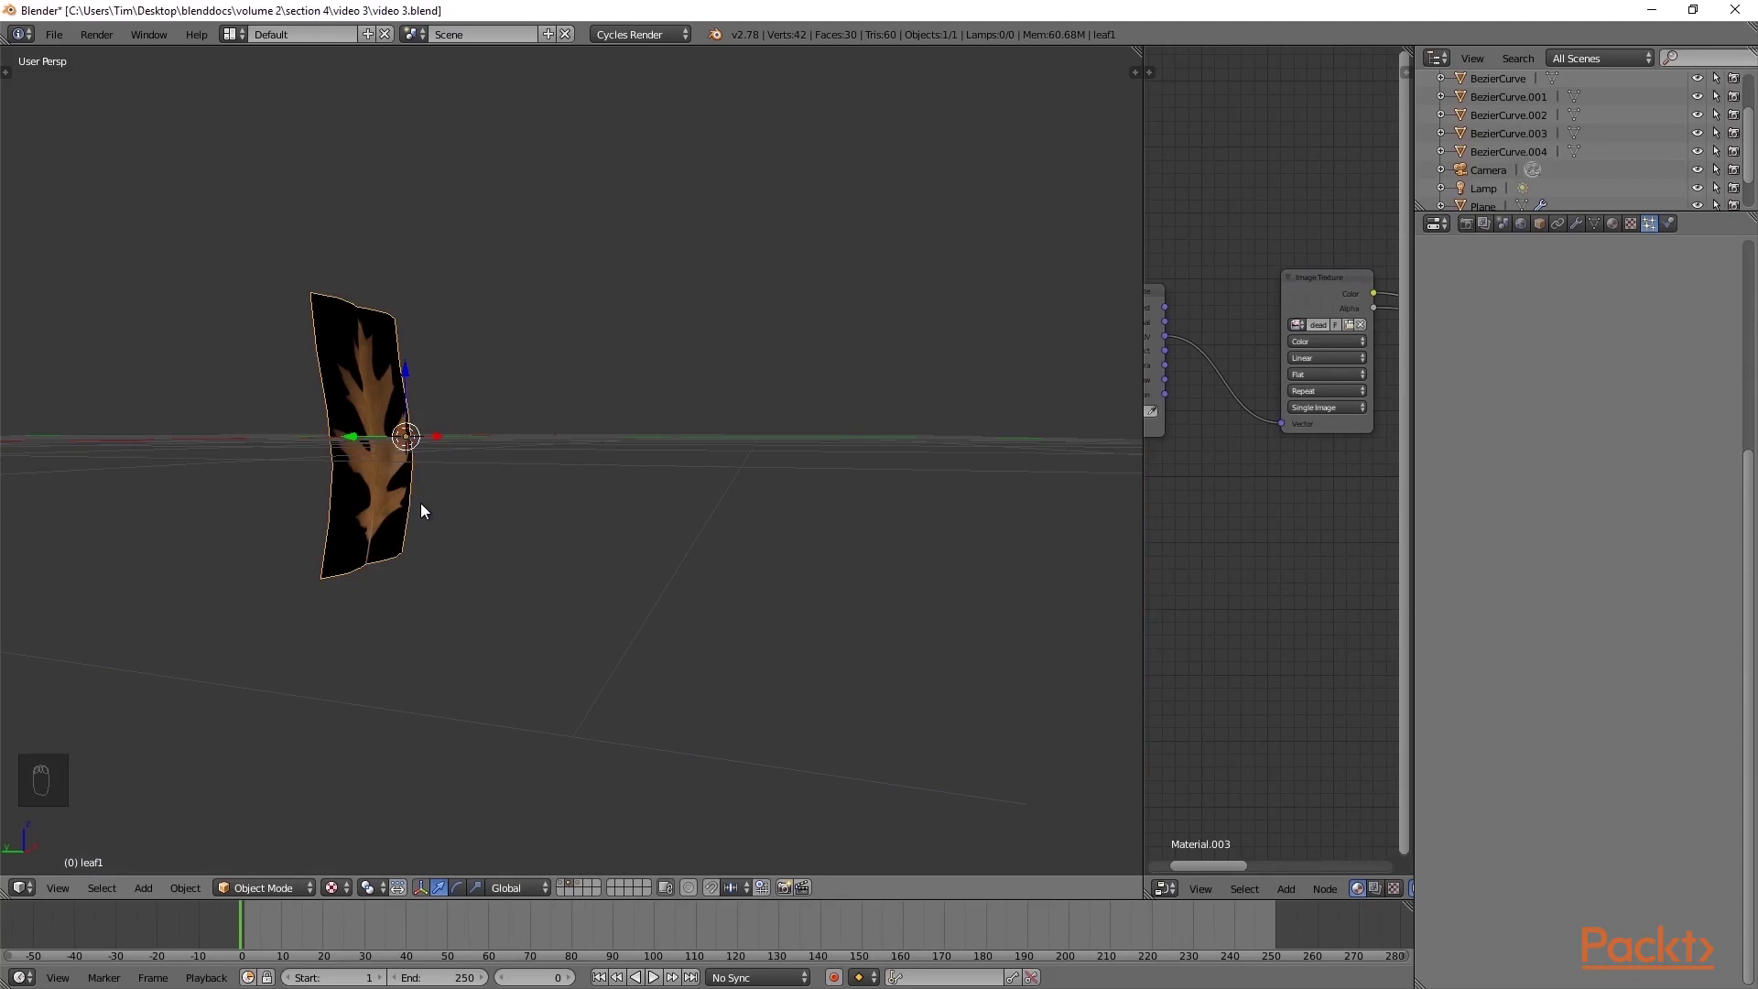
pyautogui.press('Tab')
pyautogui.scroll(4, 513, 526)
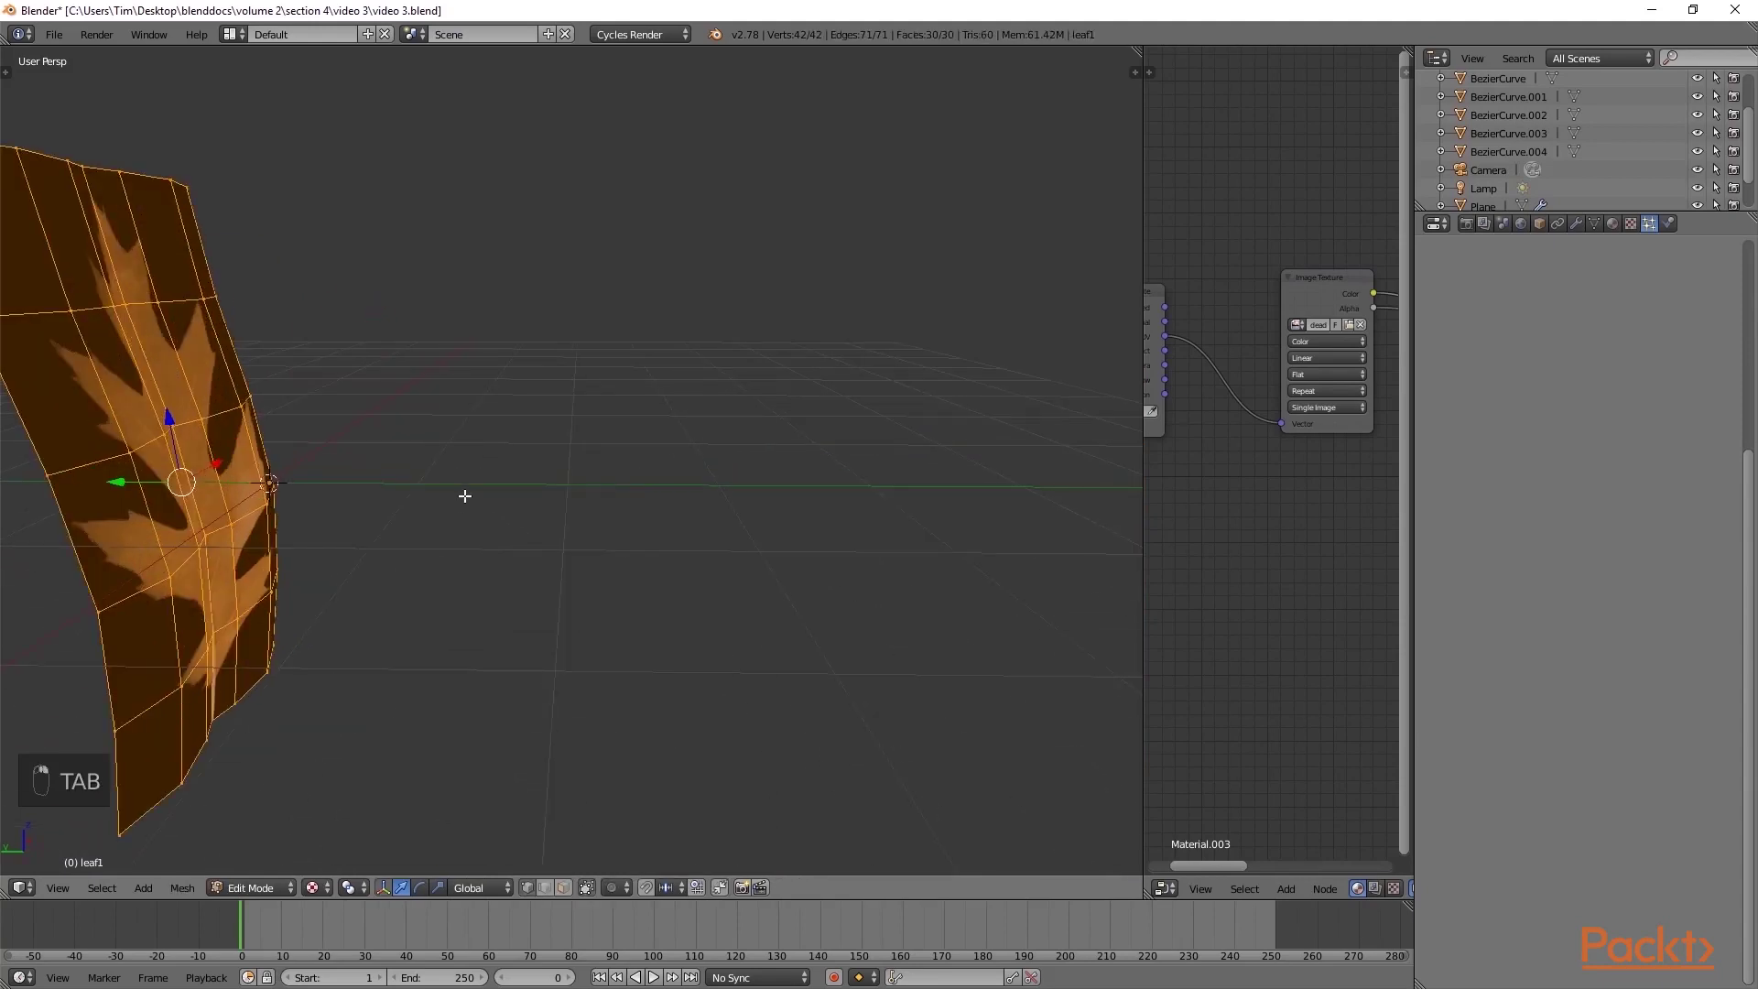
pyautogui.moveTo(129, 507); pyautogui.dragTo(172, 510)
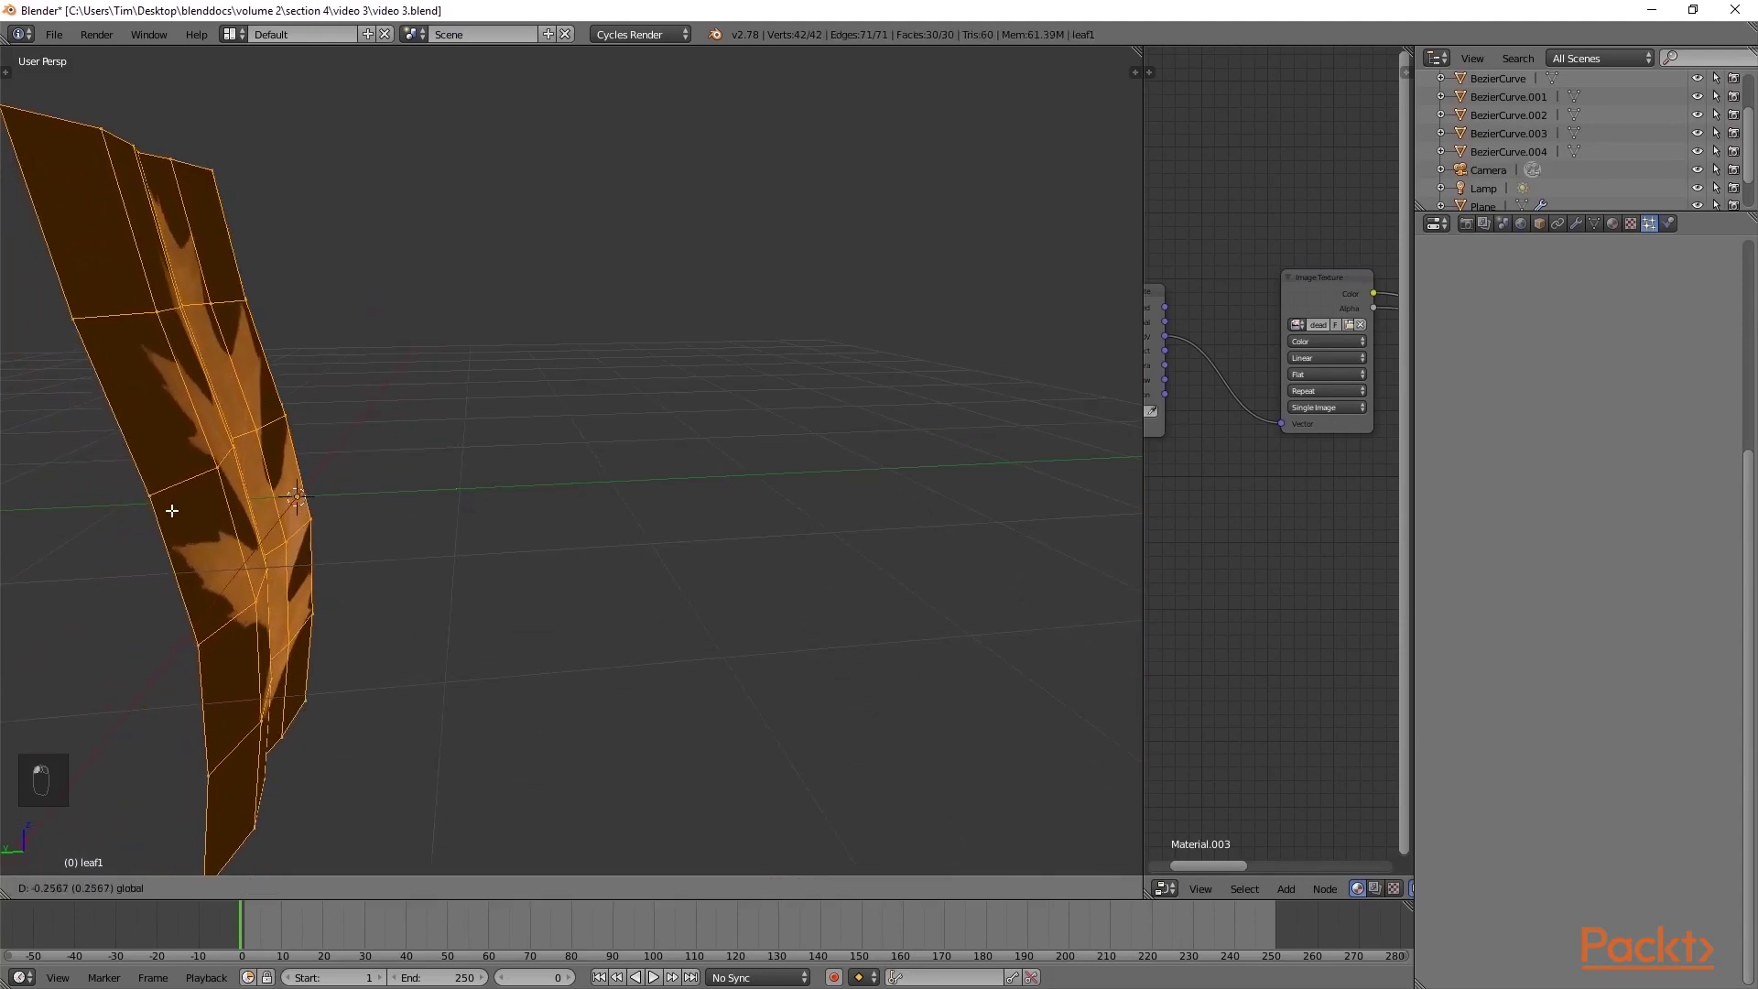
pyautogui.moveTo(169, 502); pyautogui.dragTo(293, 458, button='middle')
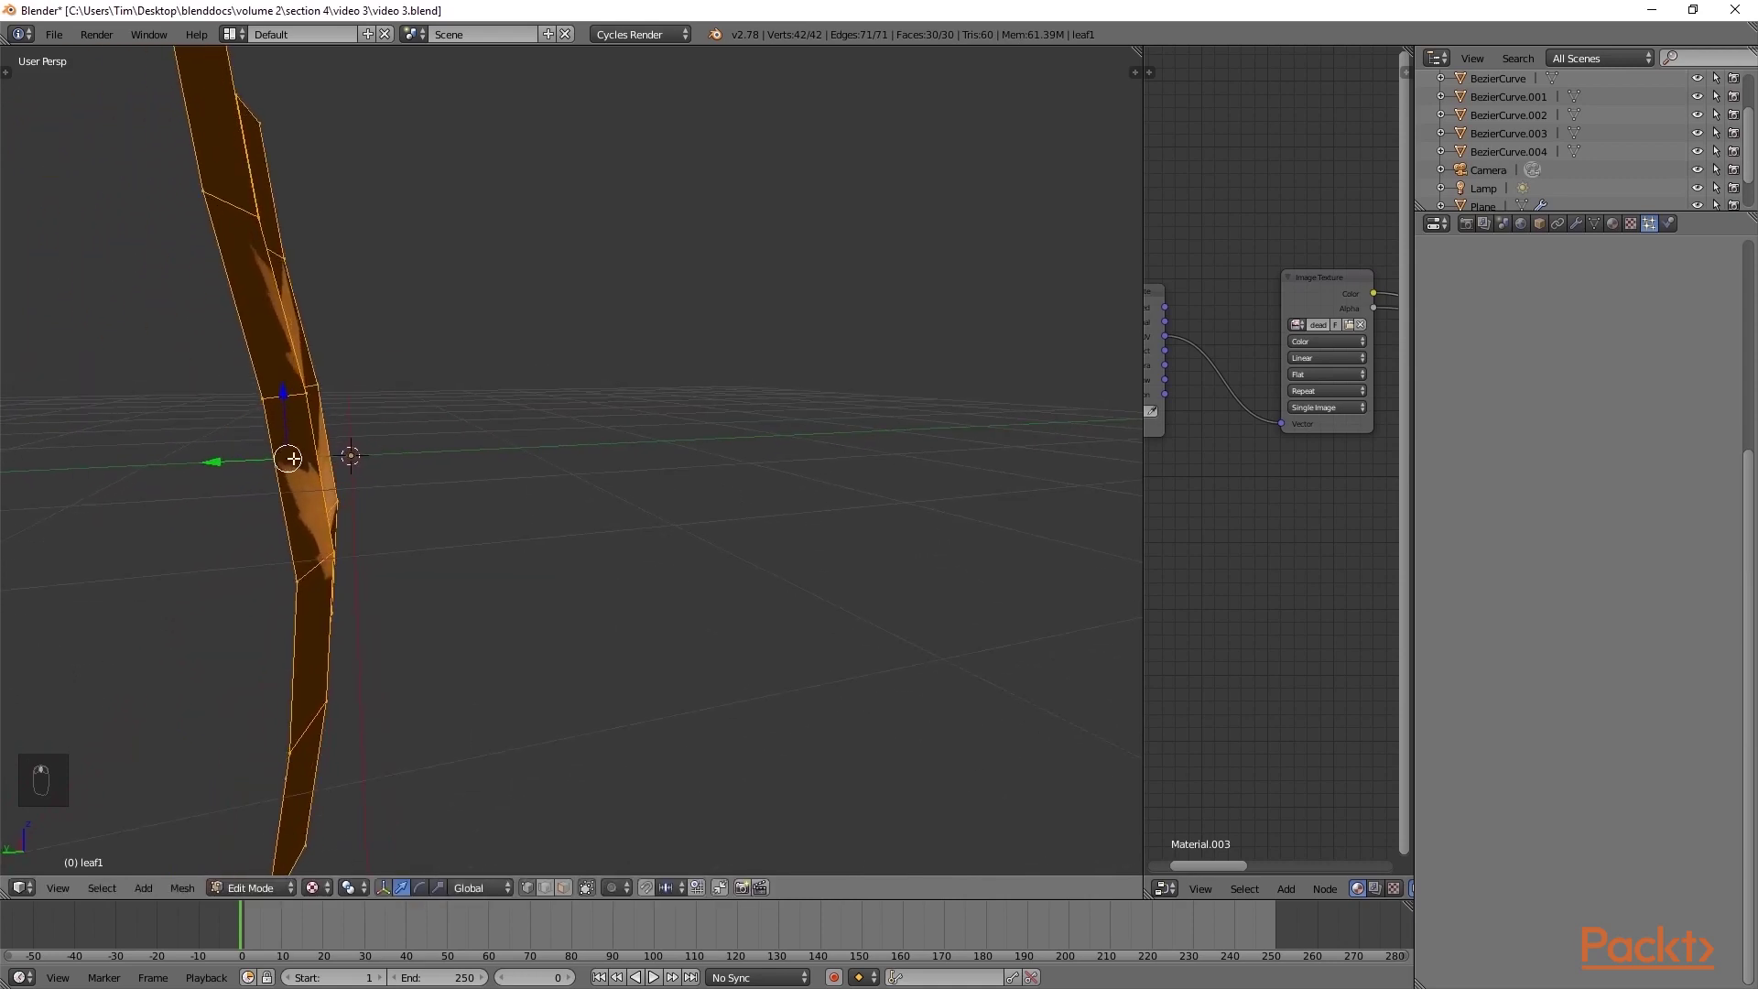
pyautogui.moveTo(224, 464); pyautogui.dragTo(233, 463)
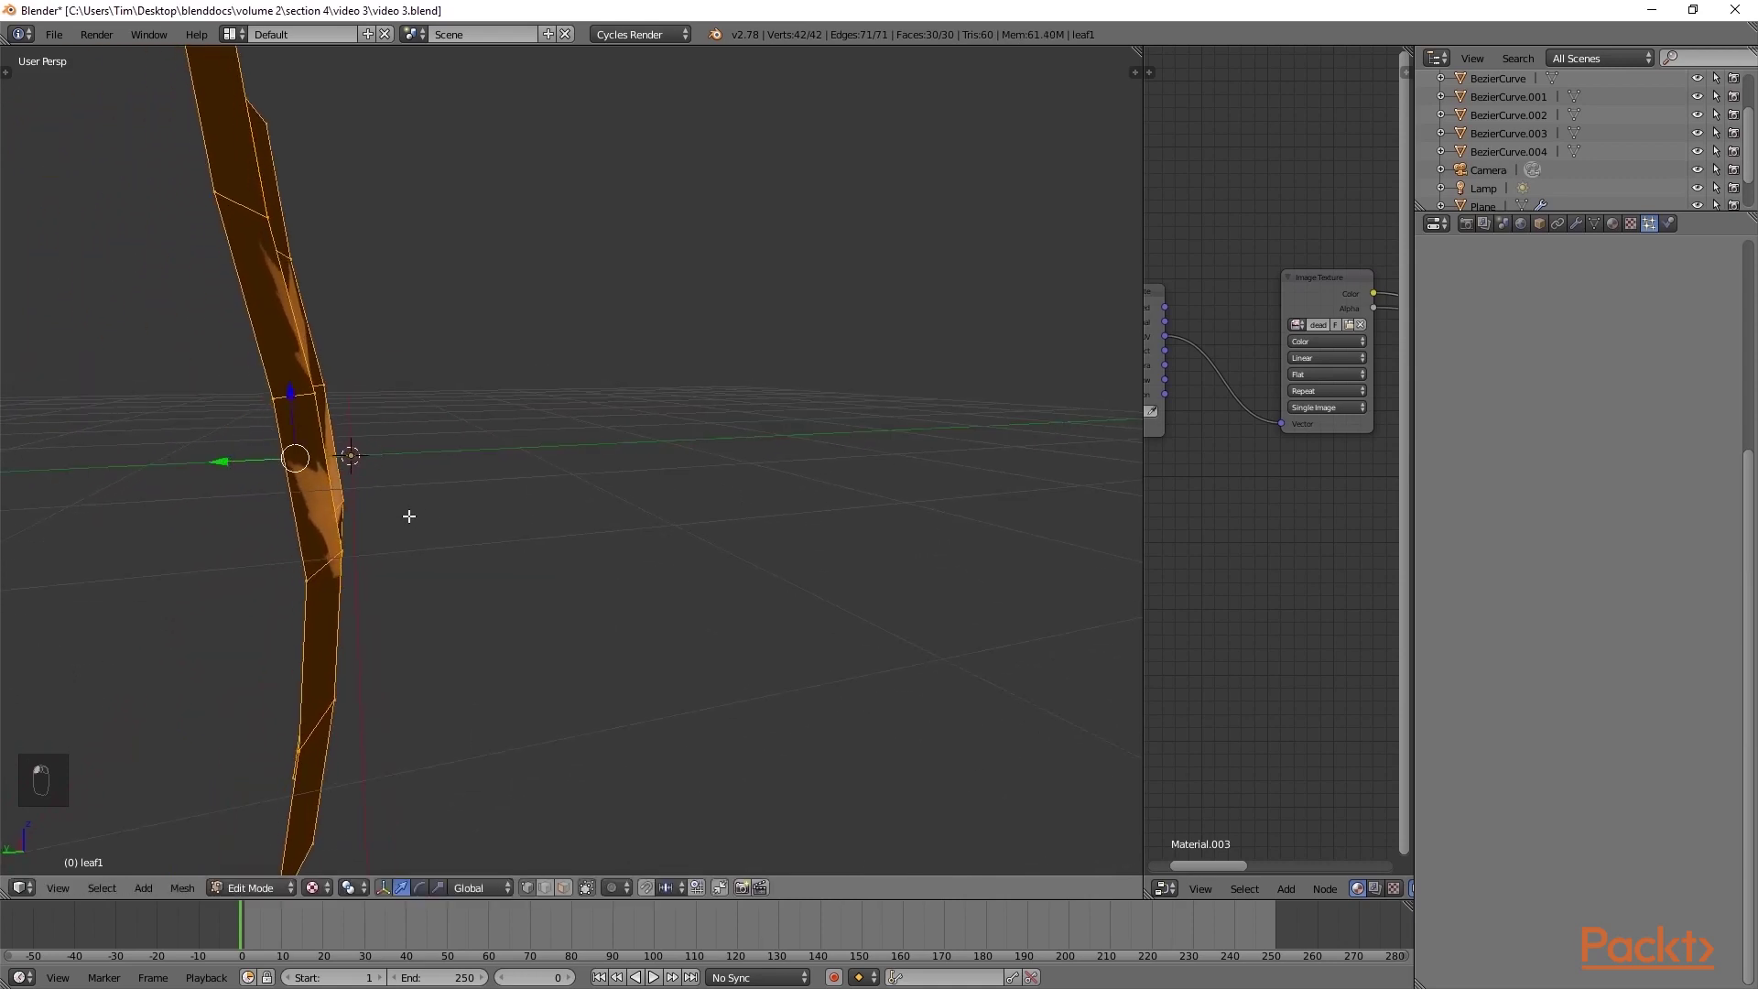
pyautogui.click(419, 522)
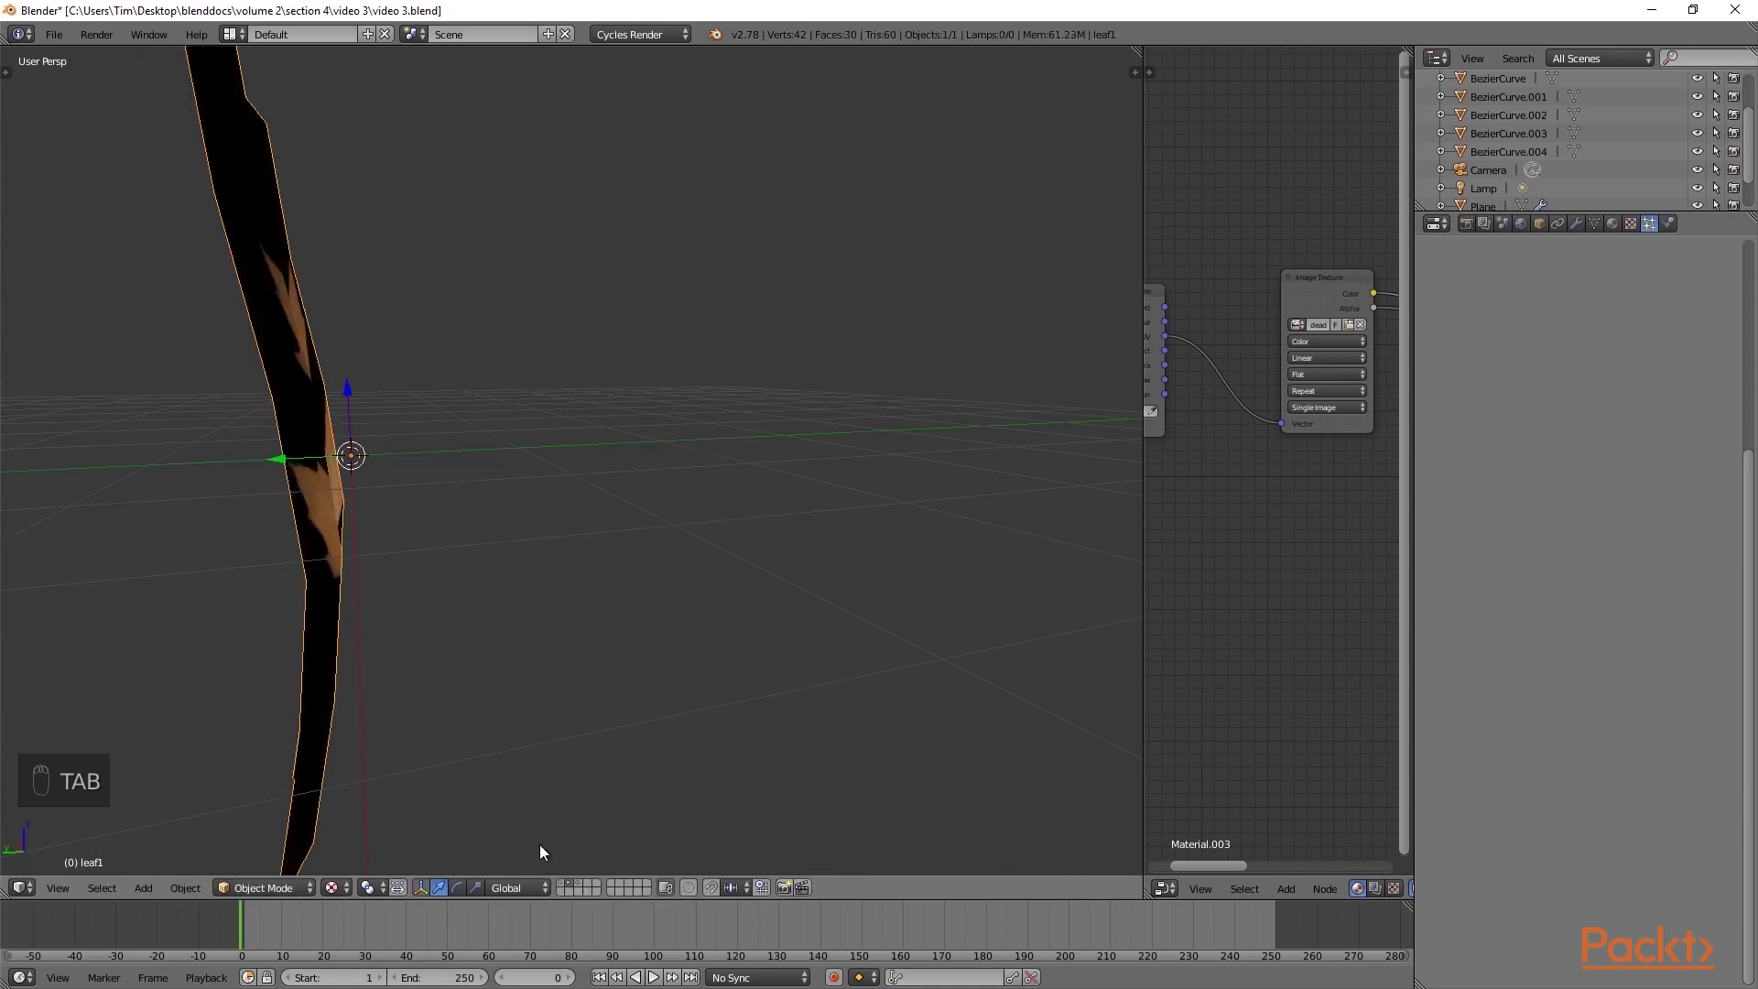
pyautogui.press('KP_Divide')
# Select the ground Plane and switch it to Weight Paint mode.
pyautogui.moveTo(575, 593)
pyautogui.mouseDown(button='middle')
pyautogui.moveTo(550, 595)
pyautogui.moveTo(604, 584)
pyautogui.moveTo(392, 595)
pyautogui.moveTo(563, 598)
pyautogui.mouseUp(button='middle')
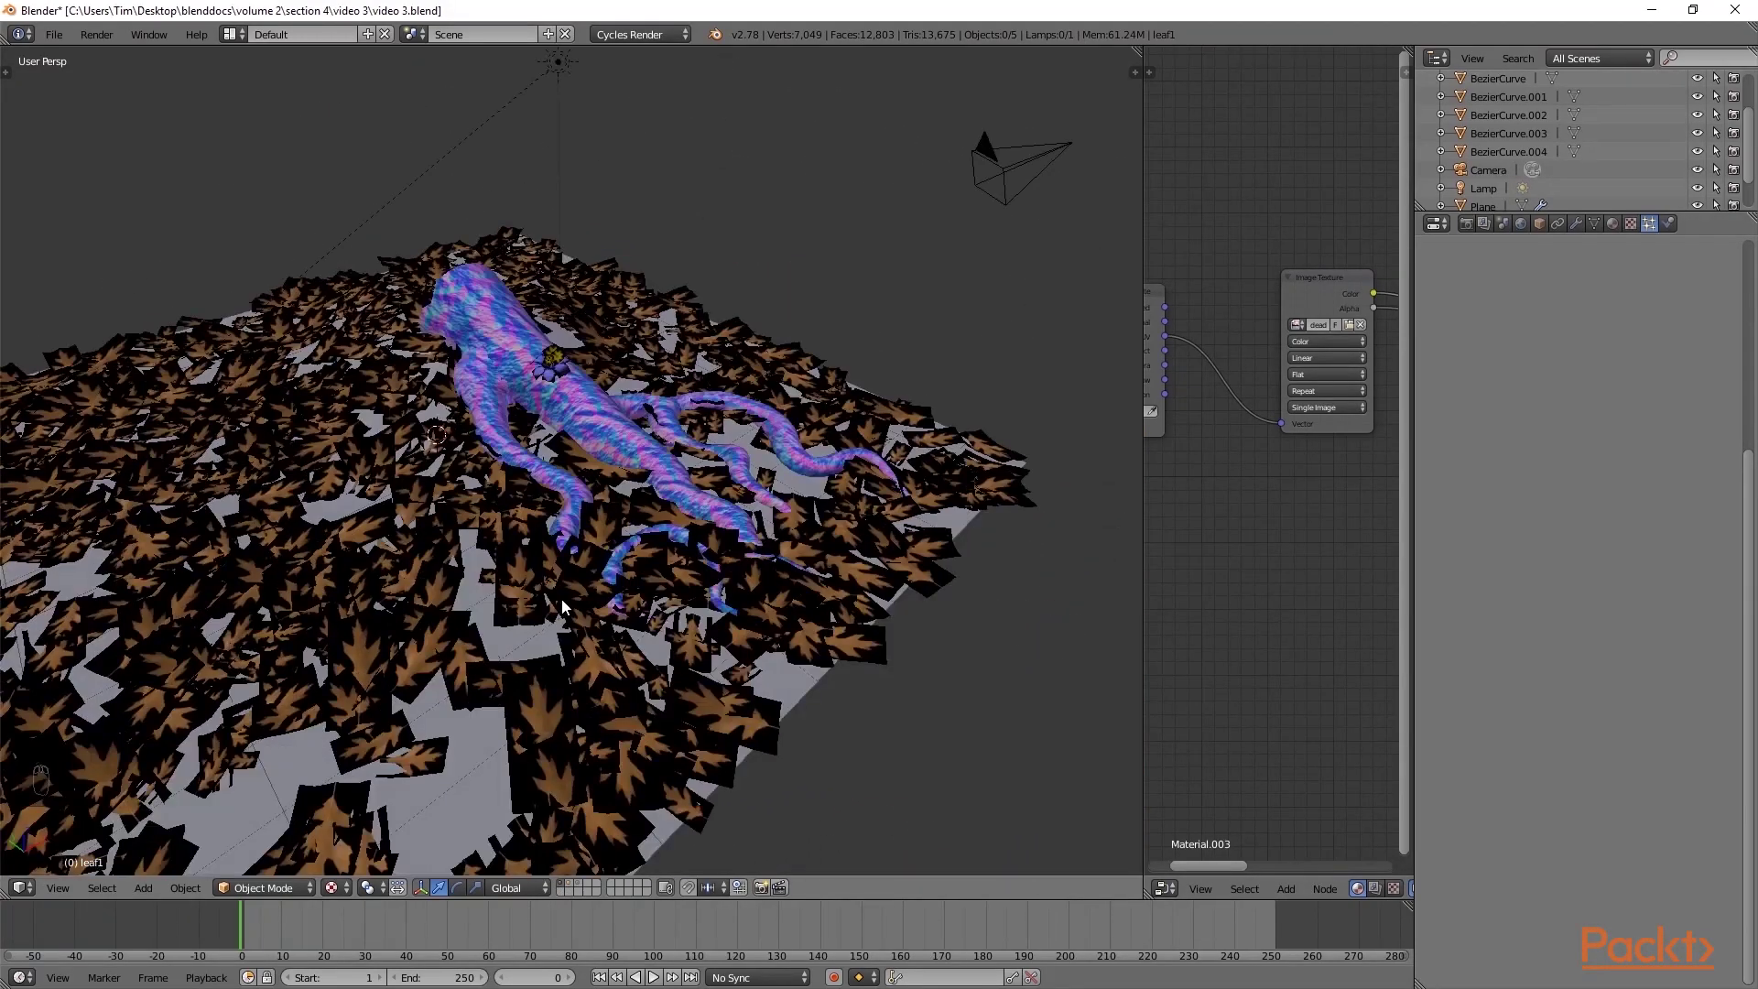
pyautogui.rightClick(525, 650)
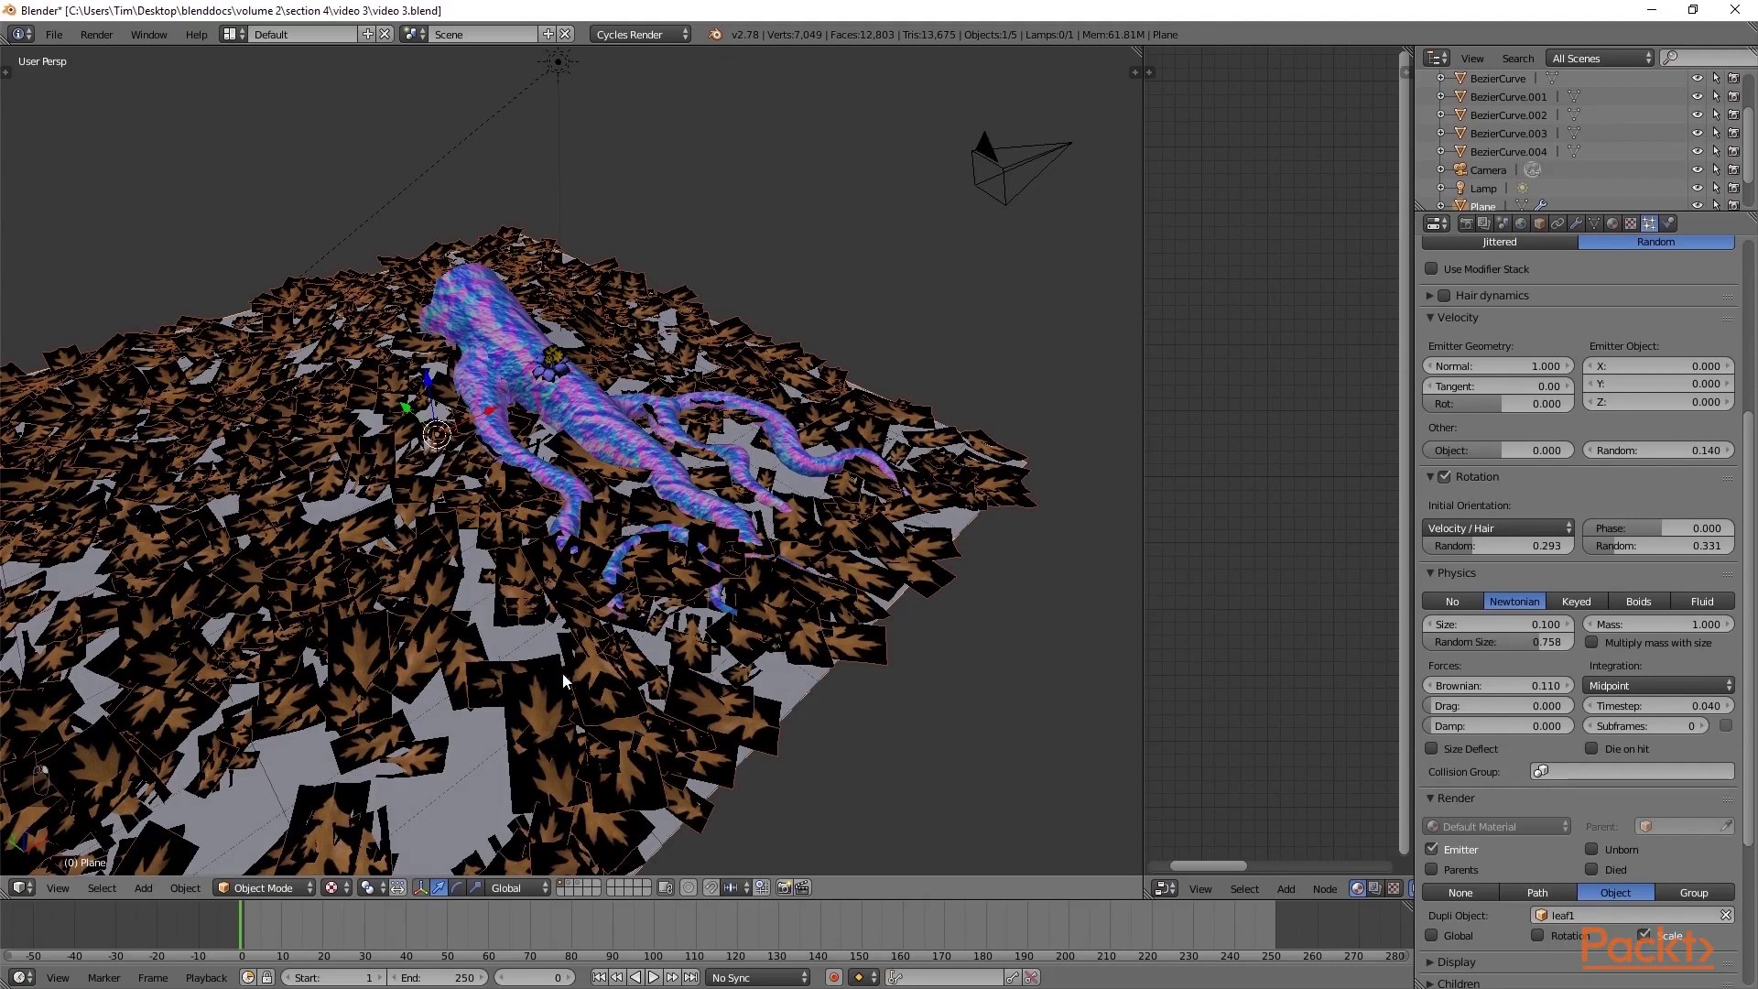
pyautogui.press('Tab')
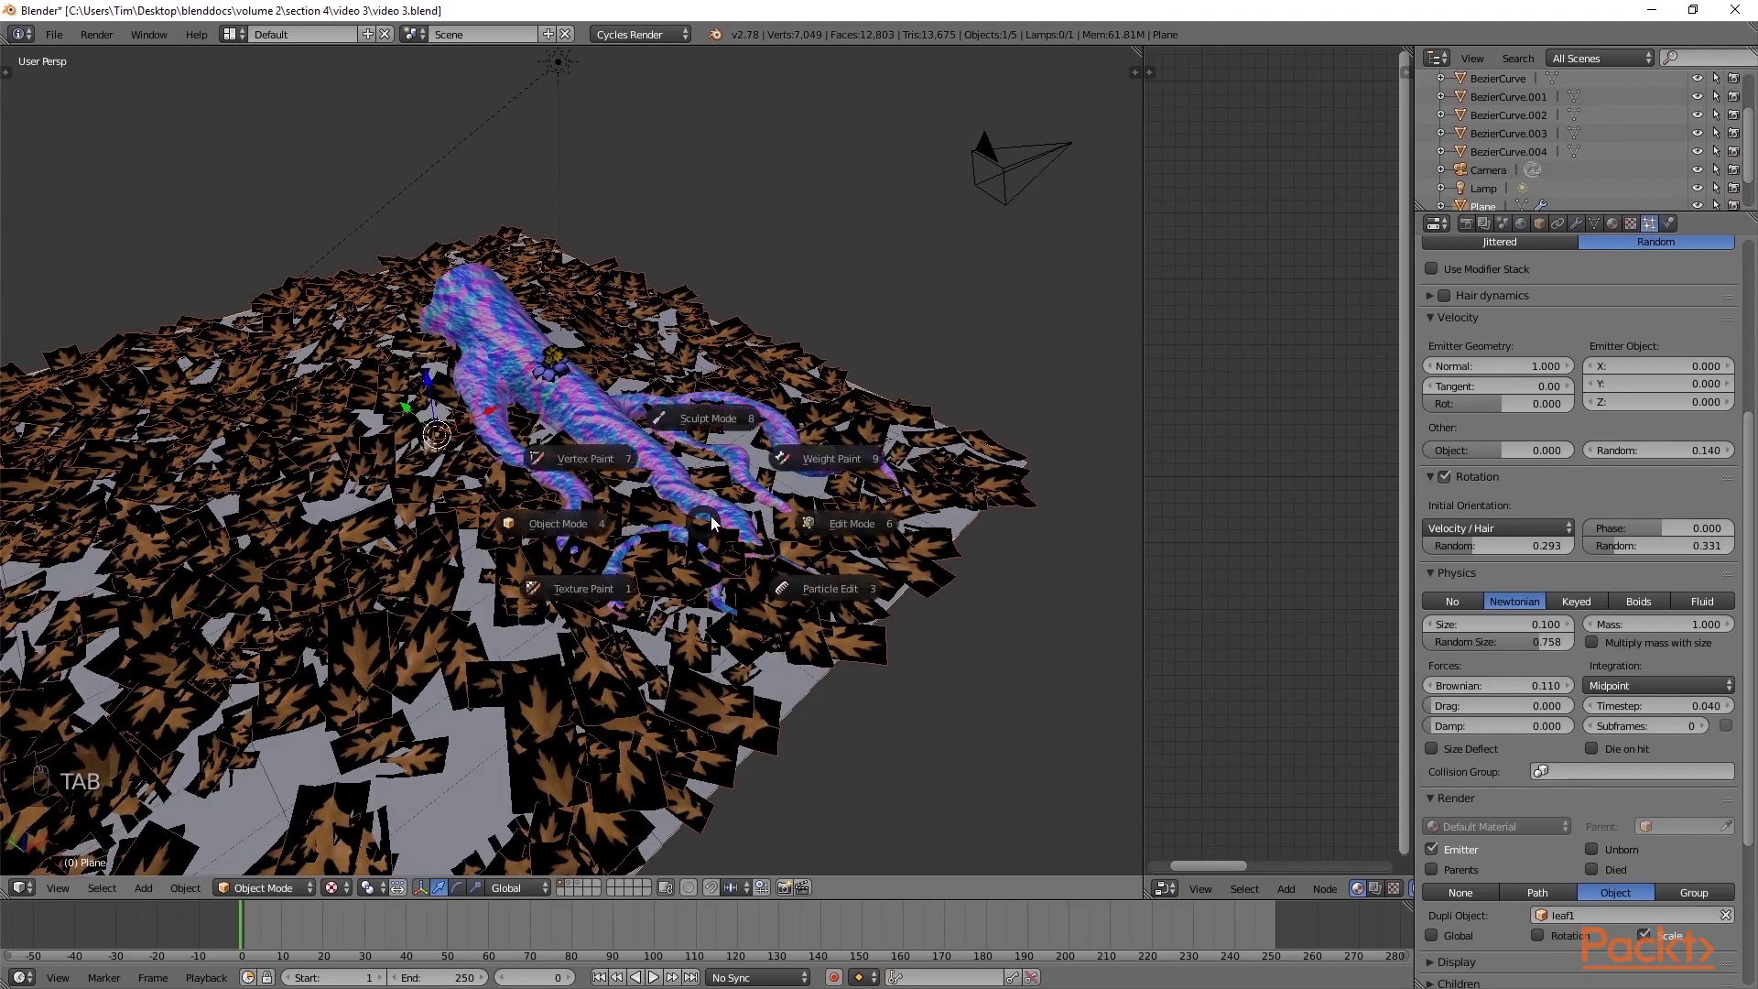
pyautogui.click(822, 459)
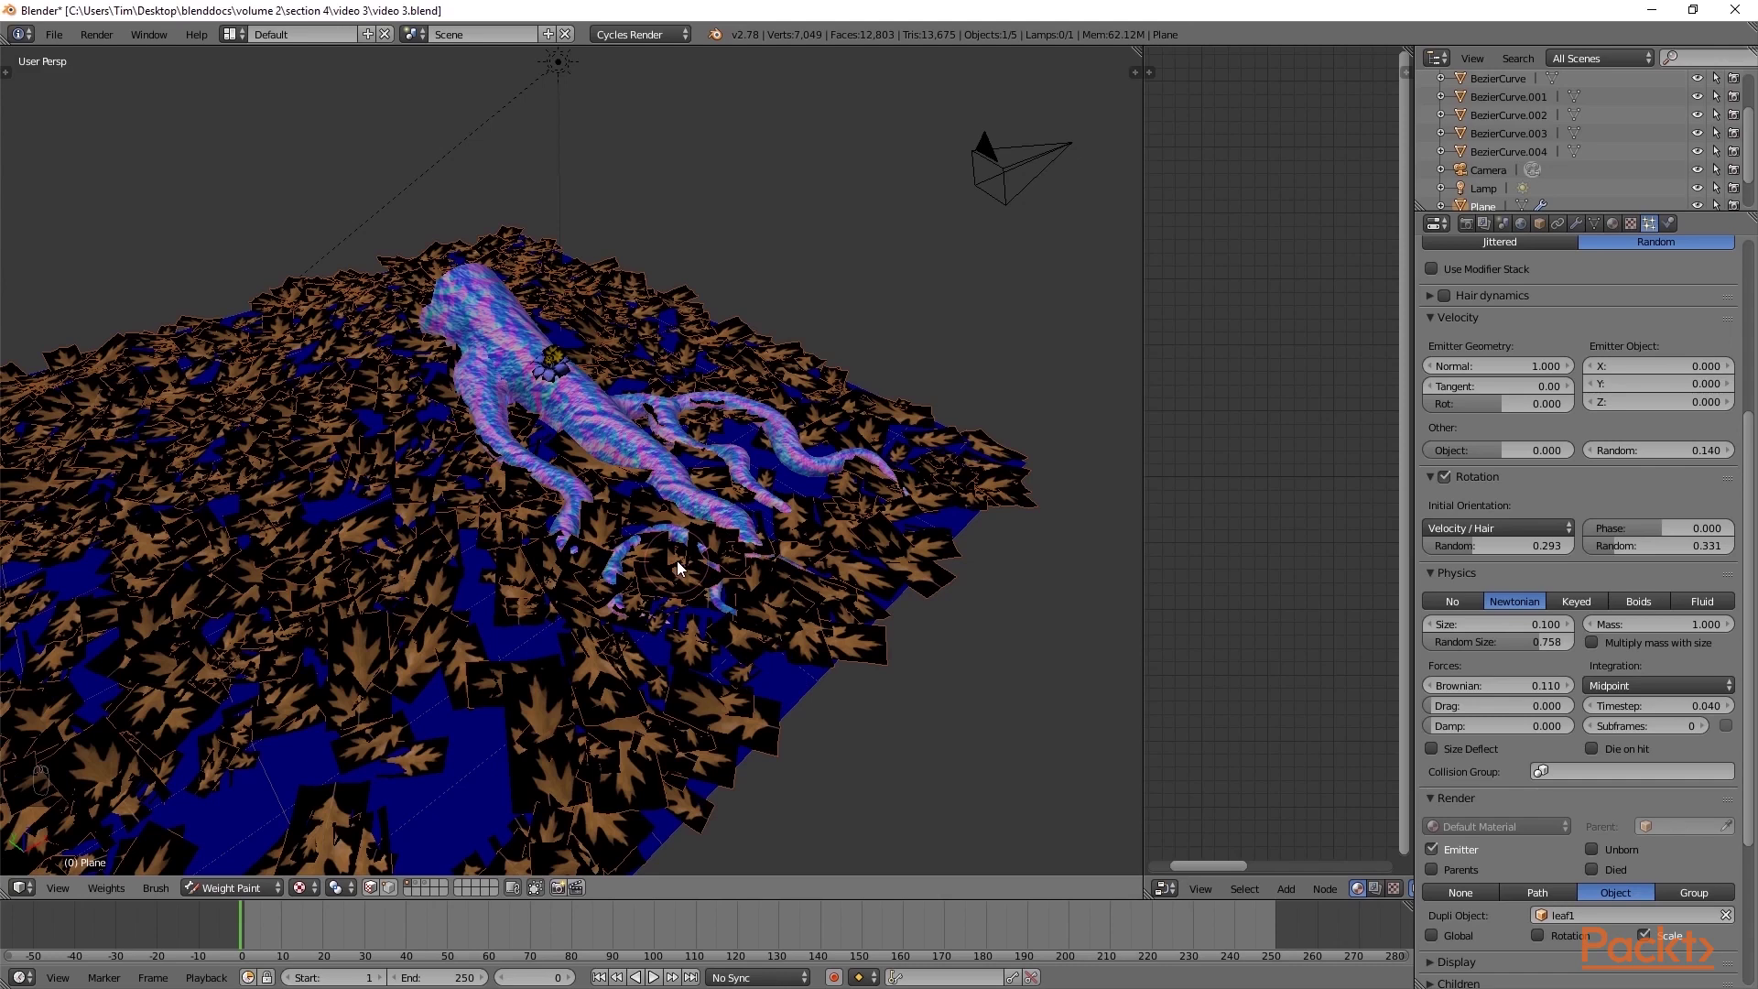
# Paint weight patches on the plane around the tree roots.
pyautogui.scroll(-1, 394, 558)
pyautogui.scroll(-1, 229, 540)
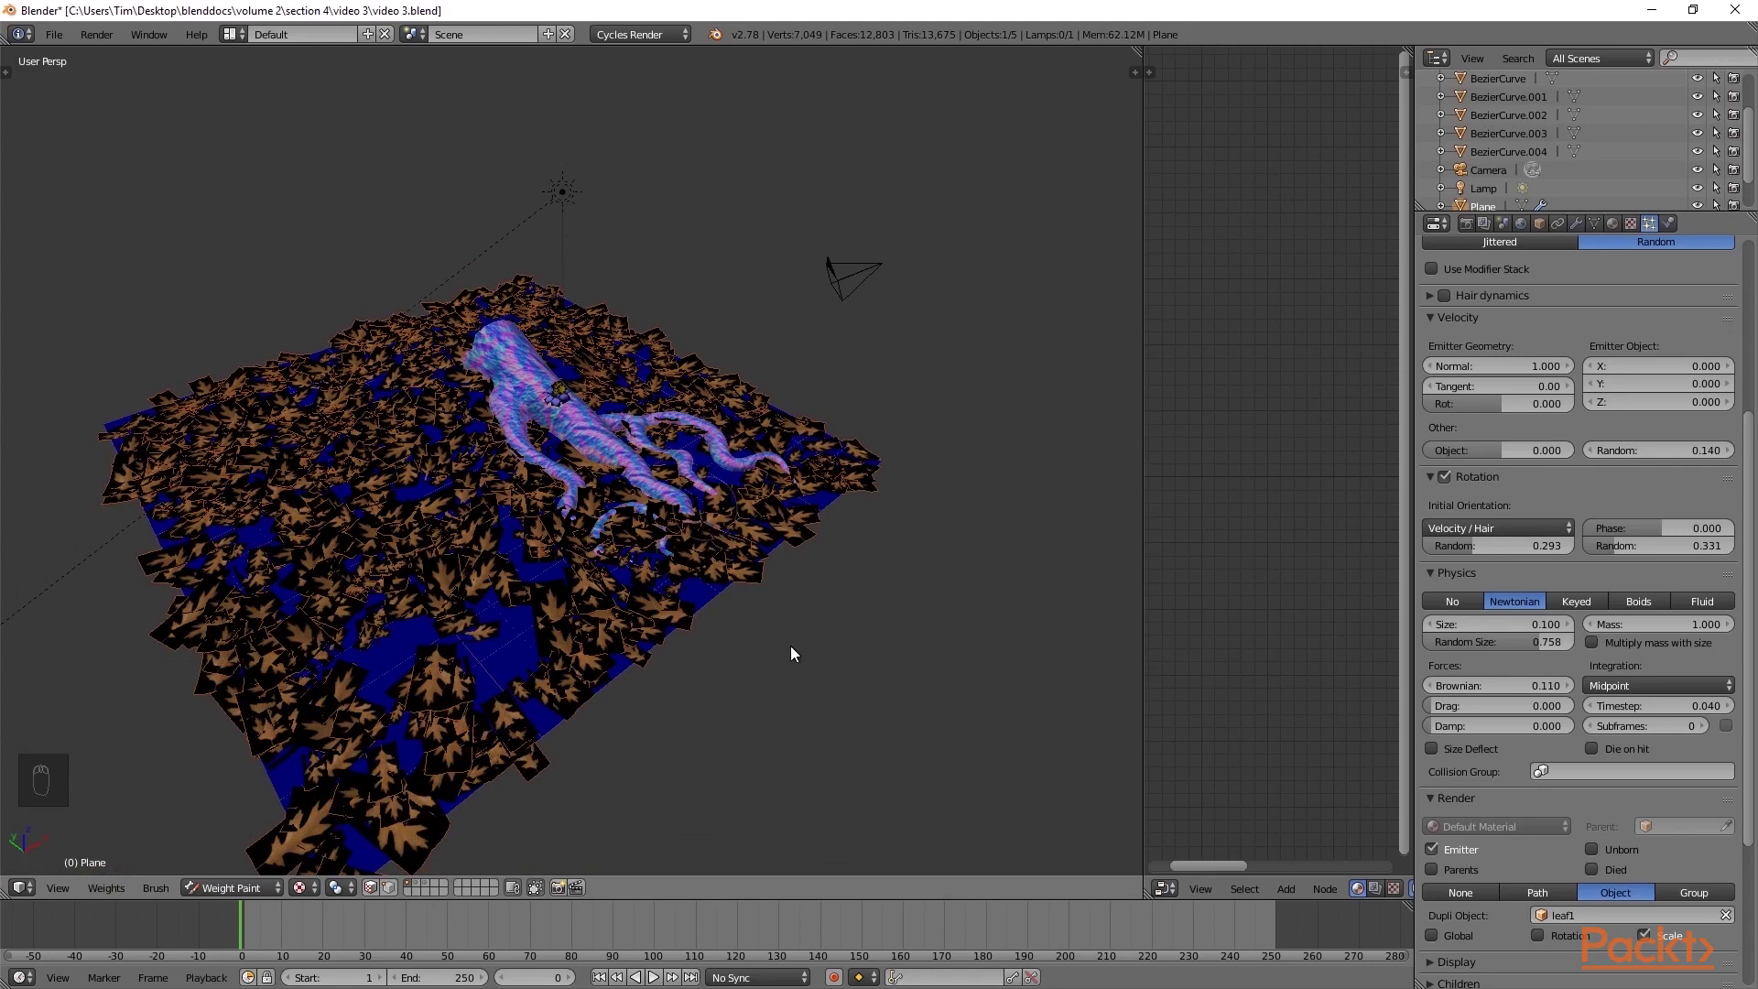
pyautogui.scroll(6, 1530, 403)
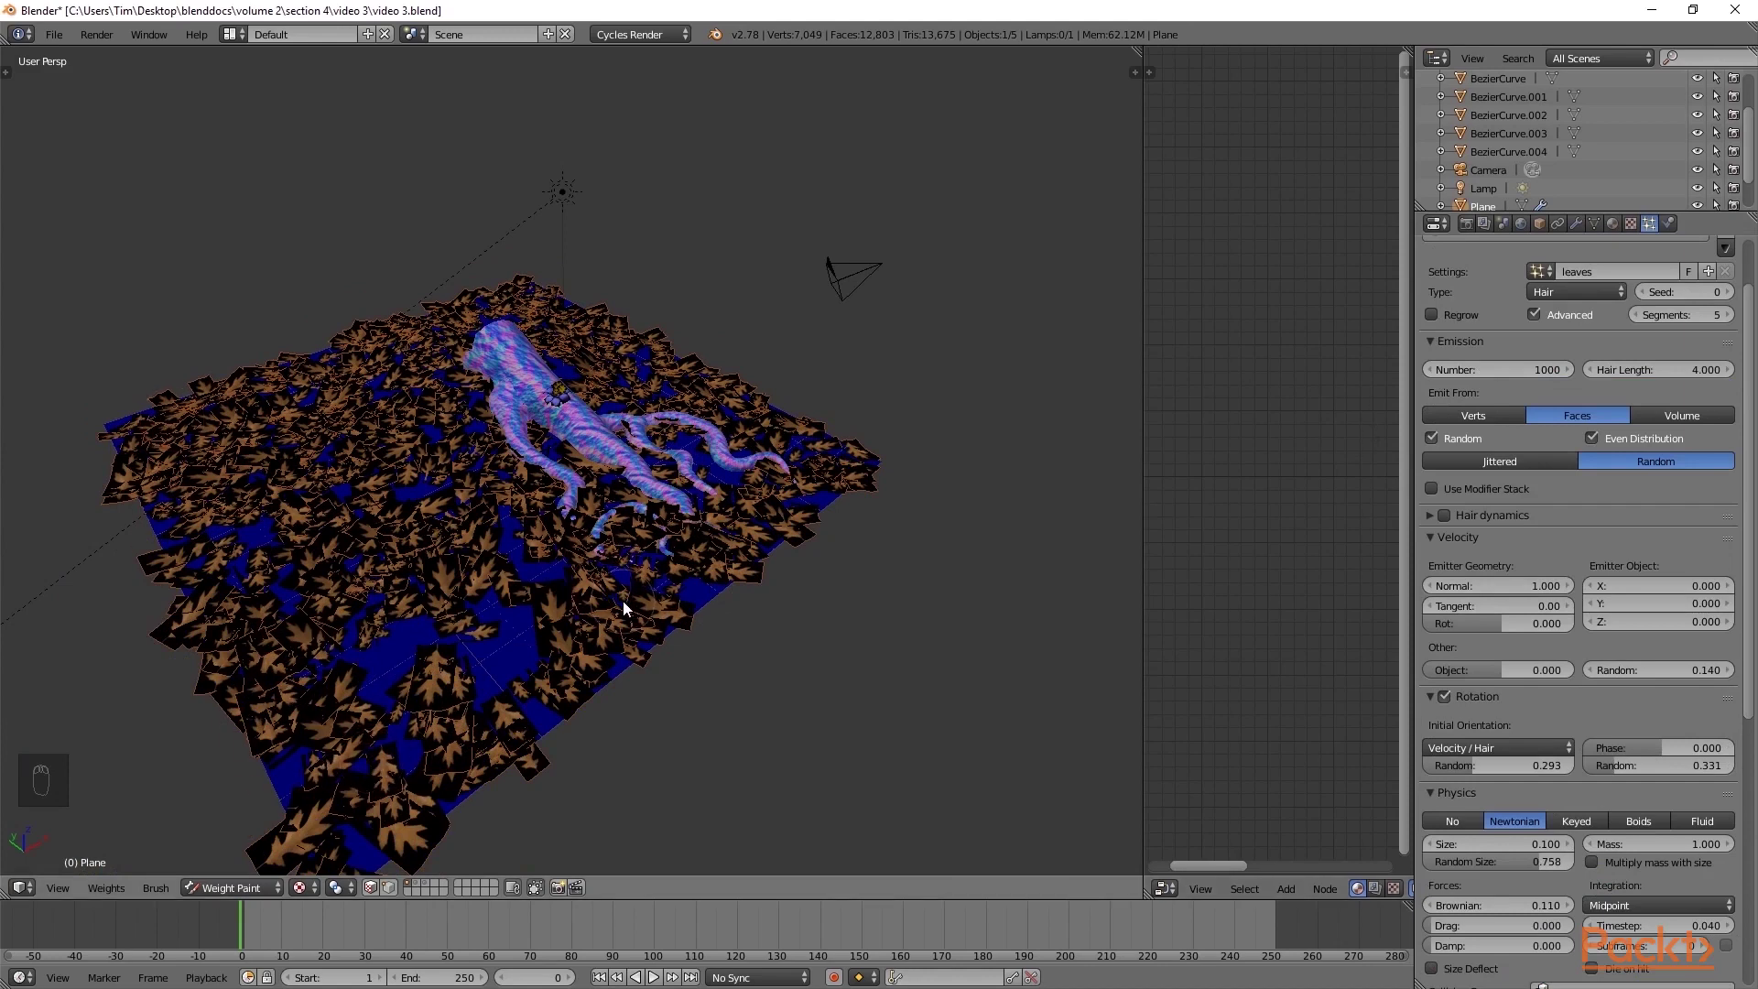
pyautogui.moveTo(602, 590); pyautogui.dragTo(675, 640, button='middle')
pyautogui.moveTo(678, 646)
pyautogui.mouseDown()
pyautogui.moveTo(562, 573)
pyautogui.moveTo(667, 608)
pyautogui.moveTo(730, 589)
pyautogui.moveTo(706, 608)
pyautogui.moveTo(805, 498)
pyautogui.moveTo(706, 404)
pyautogui.moveTo(641, 386)
pyautogui.moveTo(779, 394)
pyautogui.moveTo(806, 375)
pyautogui.moveTo(687, 326)
pyautogui.moveTo(501, 314)
pyautogui.moveTo(616, 294)
pyautogui.moveTo(451, 204)
pyautogui.moveTo(458, 267)
pyautogui.mouseUp()
pyautogui.scroll(2, 763, 421)
pyautogui.moveTo(540, 435)
pyautogui.mouseDown()
pyautogui.moveTo(685, 465)
pyautogui.moveTo(764, 549)
pyautogui.moveTo(835, 530)
pyautogui.mouseUp()
pyautogui.moveTo(835, 530); pyautogui.dragTo(871, 479, button='middle')
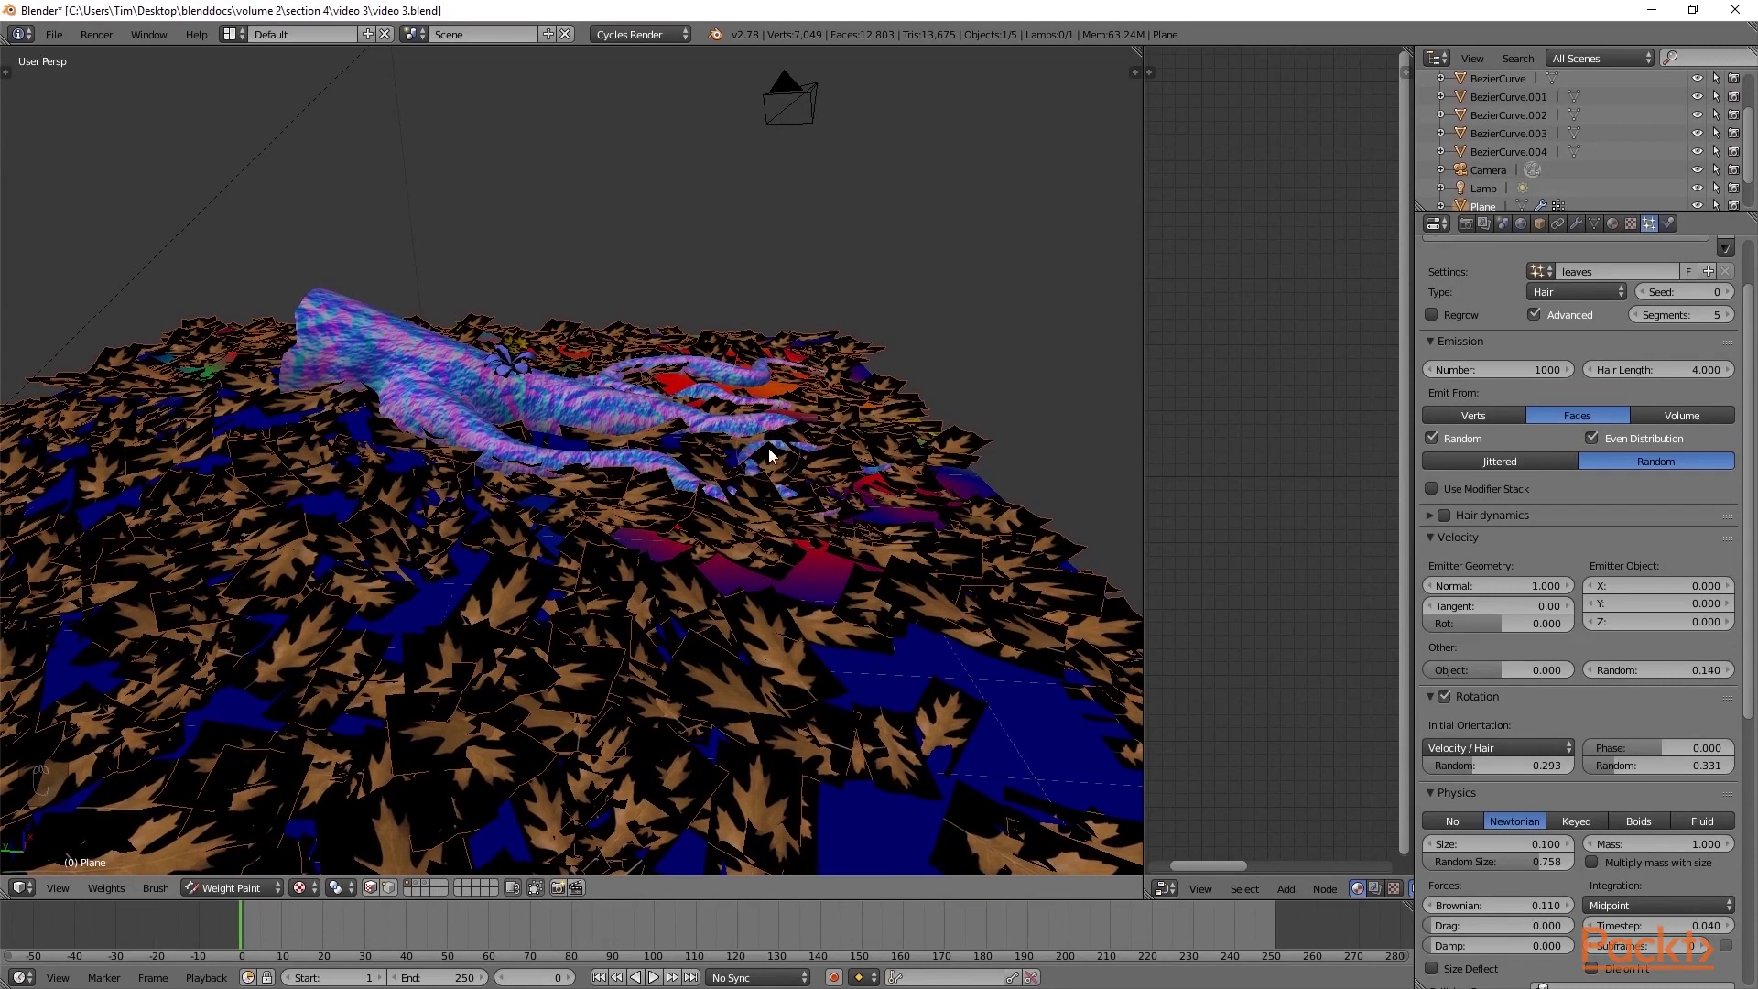
pyautogui.moveTo(353, 417)
pyautogui.mouseDown()
pyautogui.moveTo(626, 523)
pyautogui.moveTo(476, 547)
pyautogui.moveTo(407, 501)
pyautogui.moveTo(490, 491)
pyautogui.moveTo(308, 462)
pyautogui.moveTo(263, 437)
pyautogui.moveTo(283, 409)
pyautogui.moveTo(126, 402)
pyautogui.moveTo(187, 376)
pyautogui.moveTo(156, 349)
pyautogui.moveTo(200, 387)
pyautogui.mouseUp()
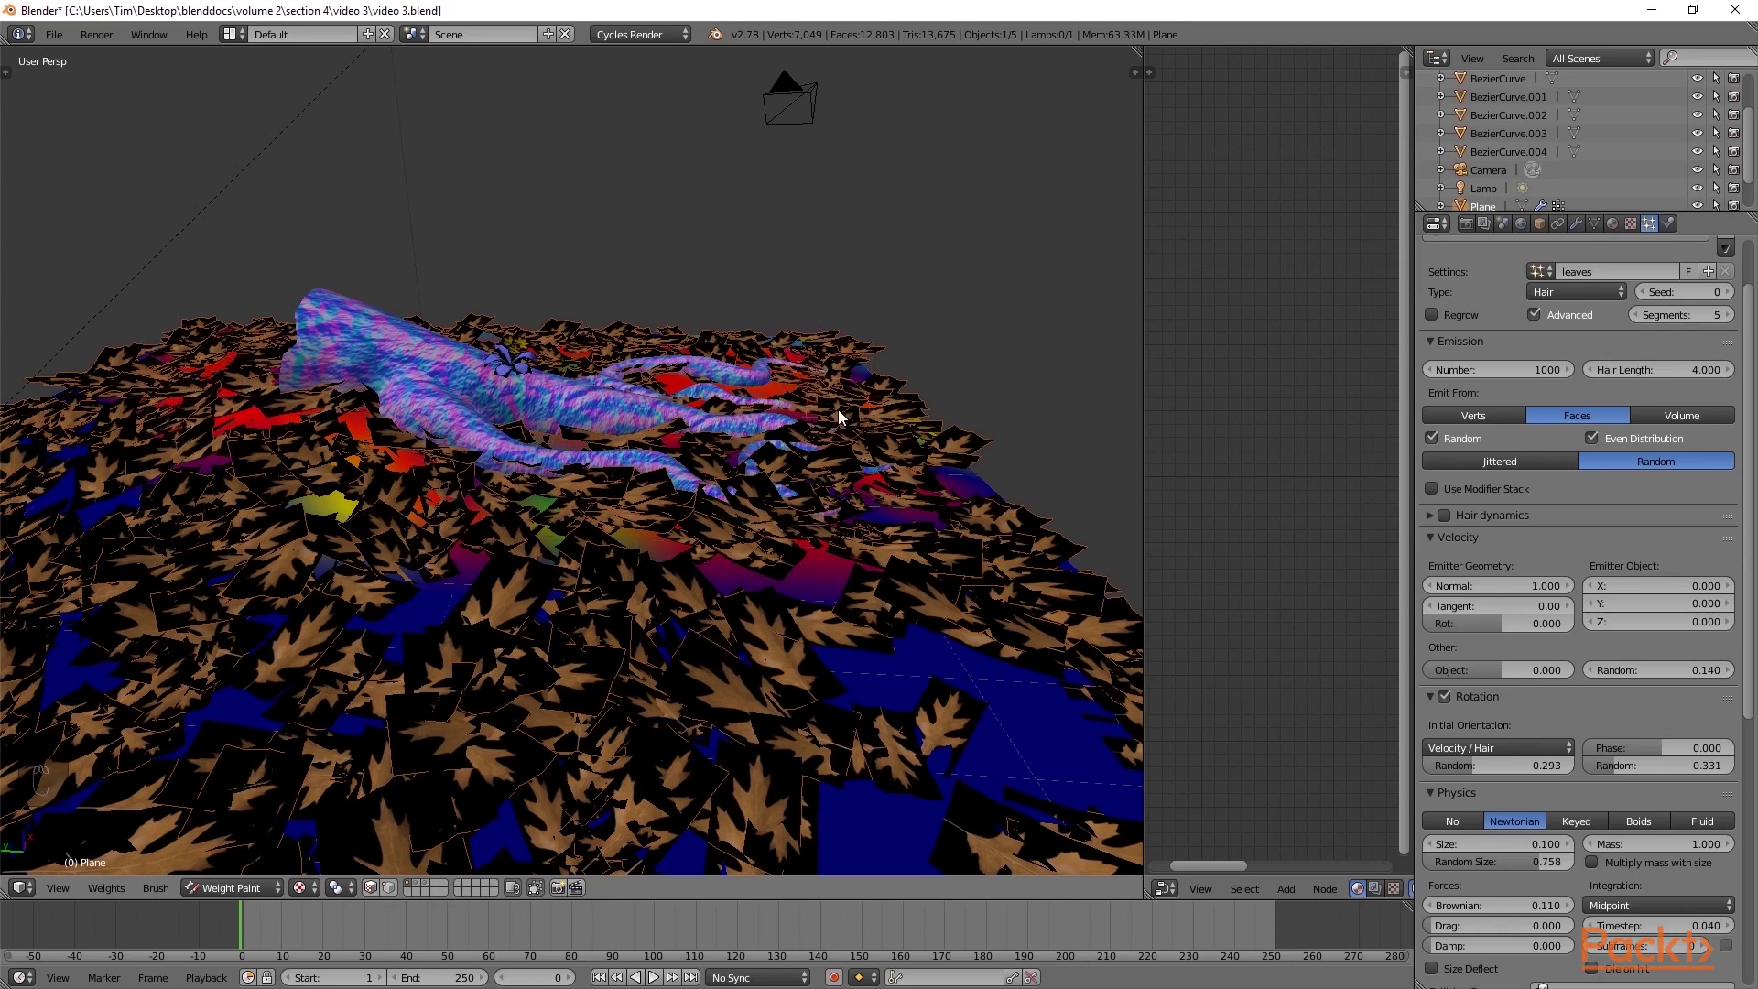
# In Wireframe shading, paint the remaining blue areas of the plane red.
pyautogui.press('z')
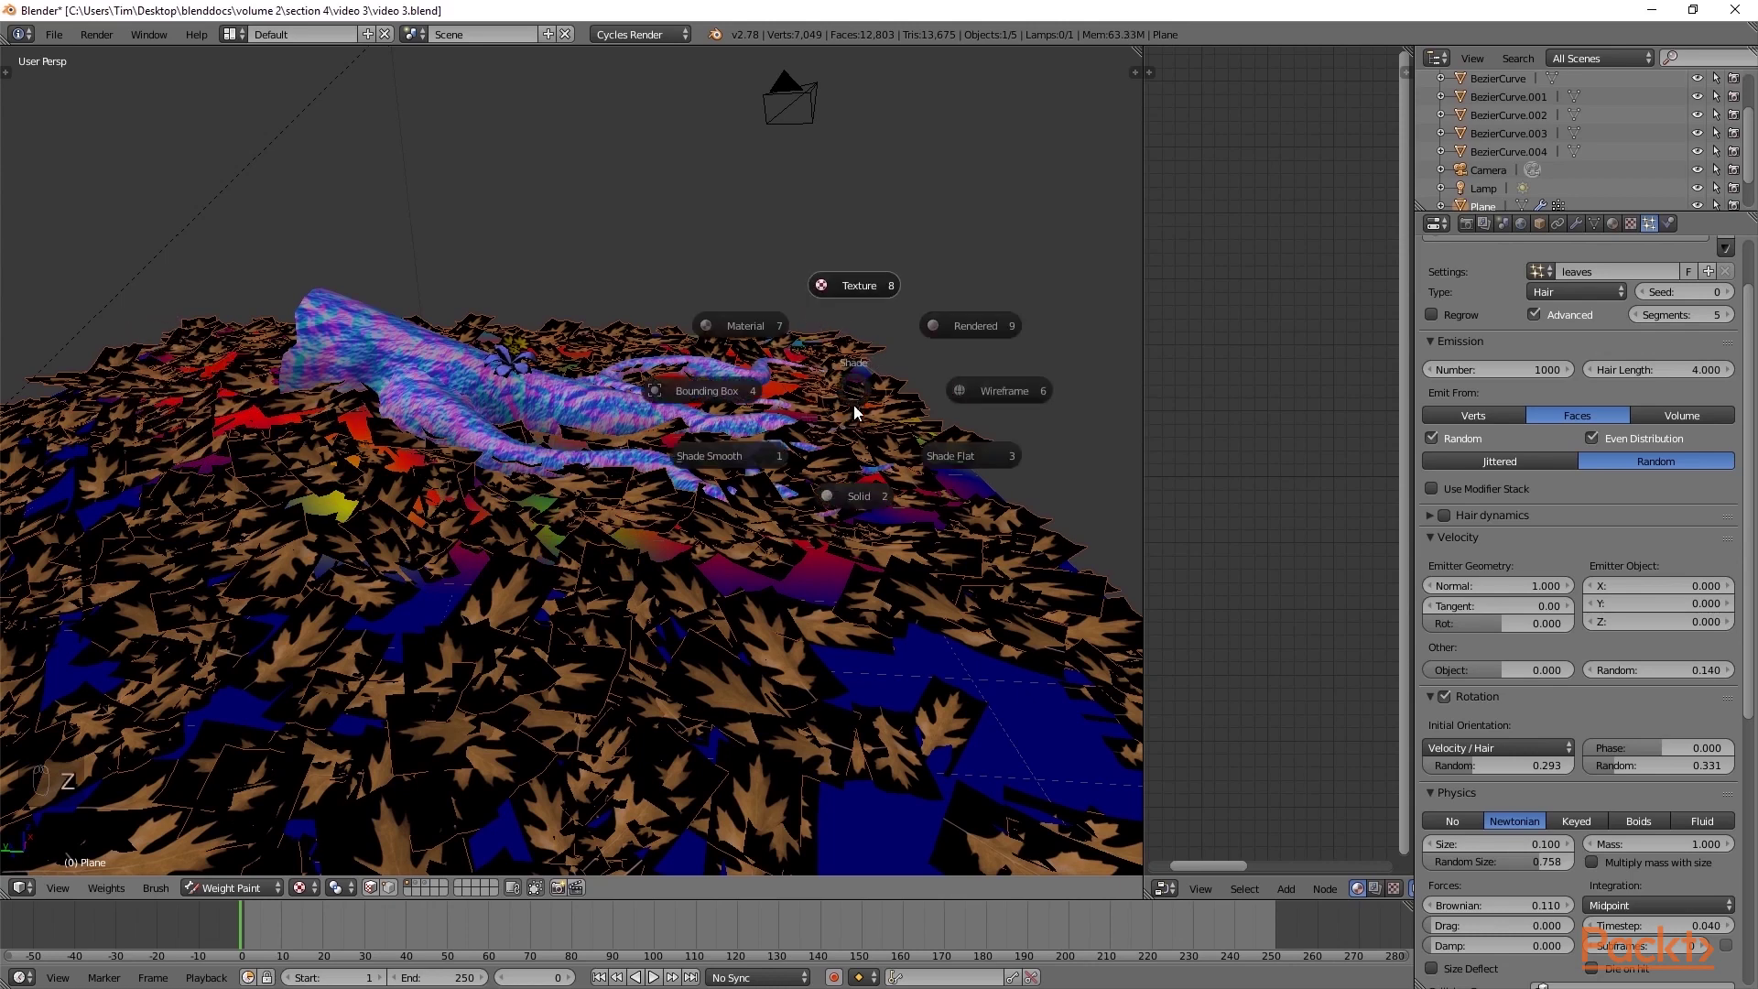
pyautogui.click(983, 394)
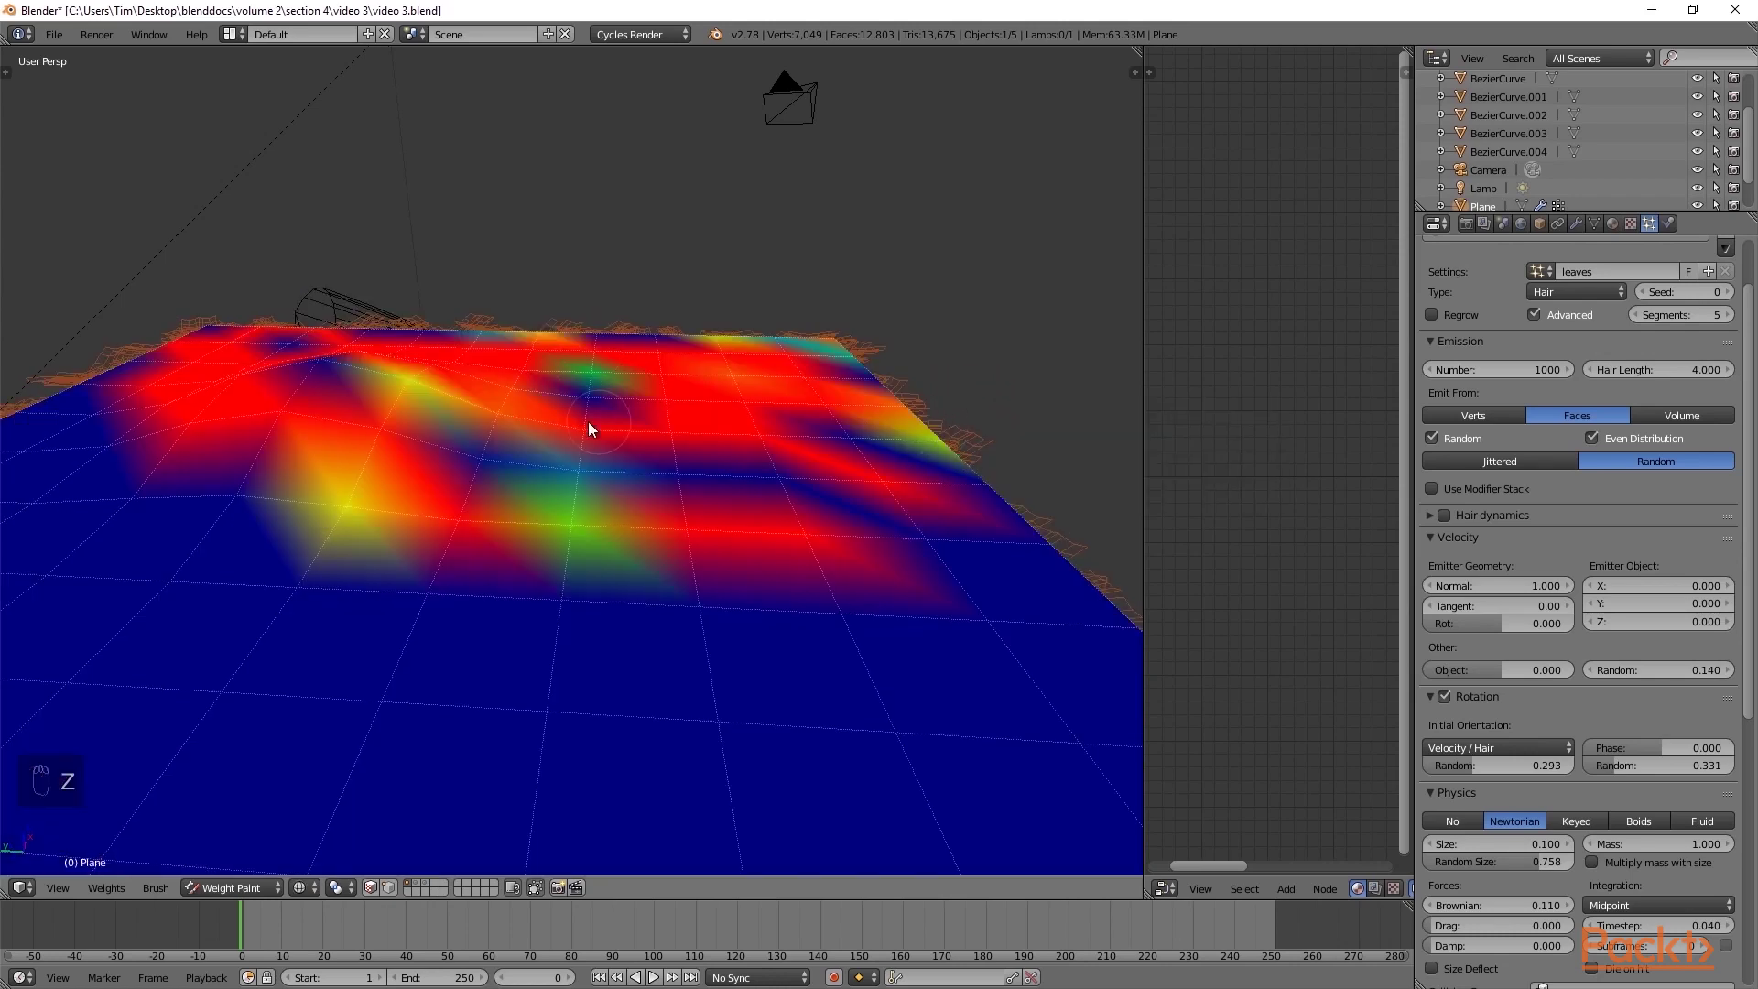
pyautogui.moveTo(698, 375)
pyautogui.mouseDown(button='middle')
pyautogui.moveTo(682, 395)
pyautogui.moveTo(703, 440)
pyautogui.mouseUp(button='middle')
pyautogui.moveTo(635, 491)
pyautogui.mouseDown()
pyautogui.moveTo(645, 456)
pyautogui.moveTo(587, 375)
pyautogui.mouseUp()
pyautogui.moveTo(773, 486)
pyautogui.mouseDown()
pyautogui.moveTo(772, 537)
pyautogui.moveTo(795, 538)
pyautogui.moveTo(870, 450)
pyautogui.moveTo(682, 582)
pyautogui.mouseUp()
pyautogui.moveTo(310, 383)
pyautogui.mouseDown()
pyautogui.moveTo(244, 489)
pyautogui.moveTo(184, 482)
pyautogui.moveTo(173, 426)
pyautogui.moveTo(334, 543)
pyautogui.moveTo(465, 523)
pyautogui.moveTo(934, 602)
pyautogui.moveTo(915, 644)
pyautogui.moveTo(830, 636)
pyautogui.moveTo(675, 695)
pyautogui.moveTo(575, 678)
pyautogui.moveTo(922, 680)
pyautogui.moveTo(899, 551)
pyautogui.moveTo(784, 627)
pyautogui.moveTo(499, 461)
pyautogui.moveTo(572, 492)
pyautogui.mouseUp()
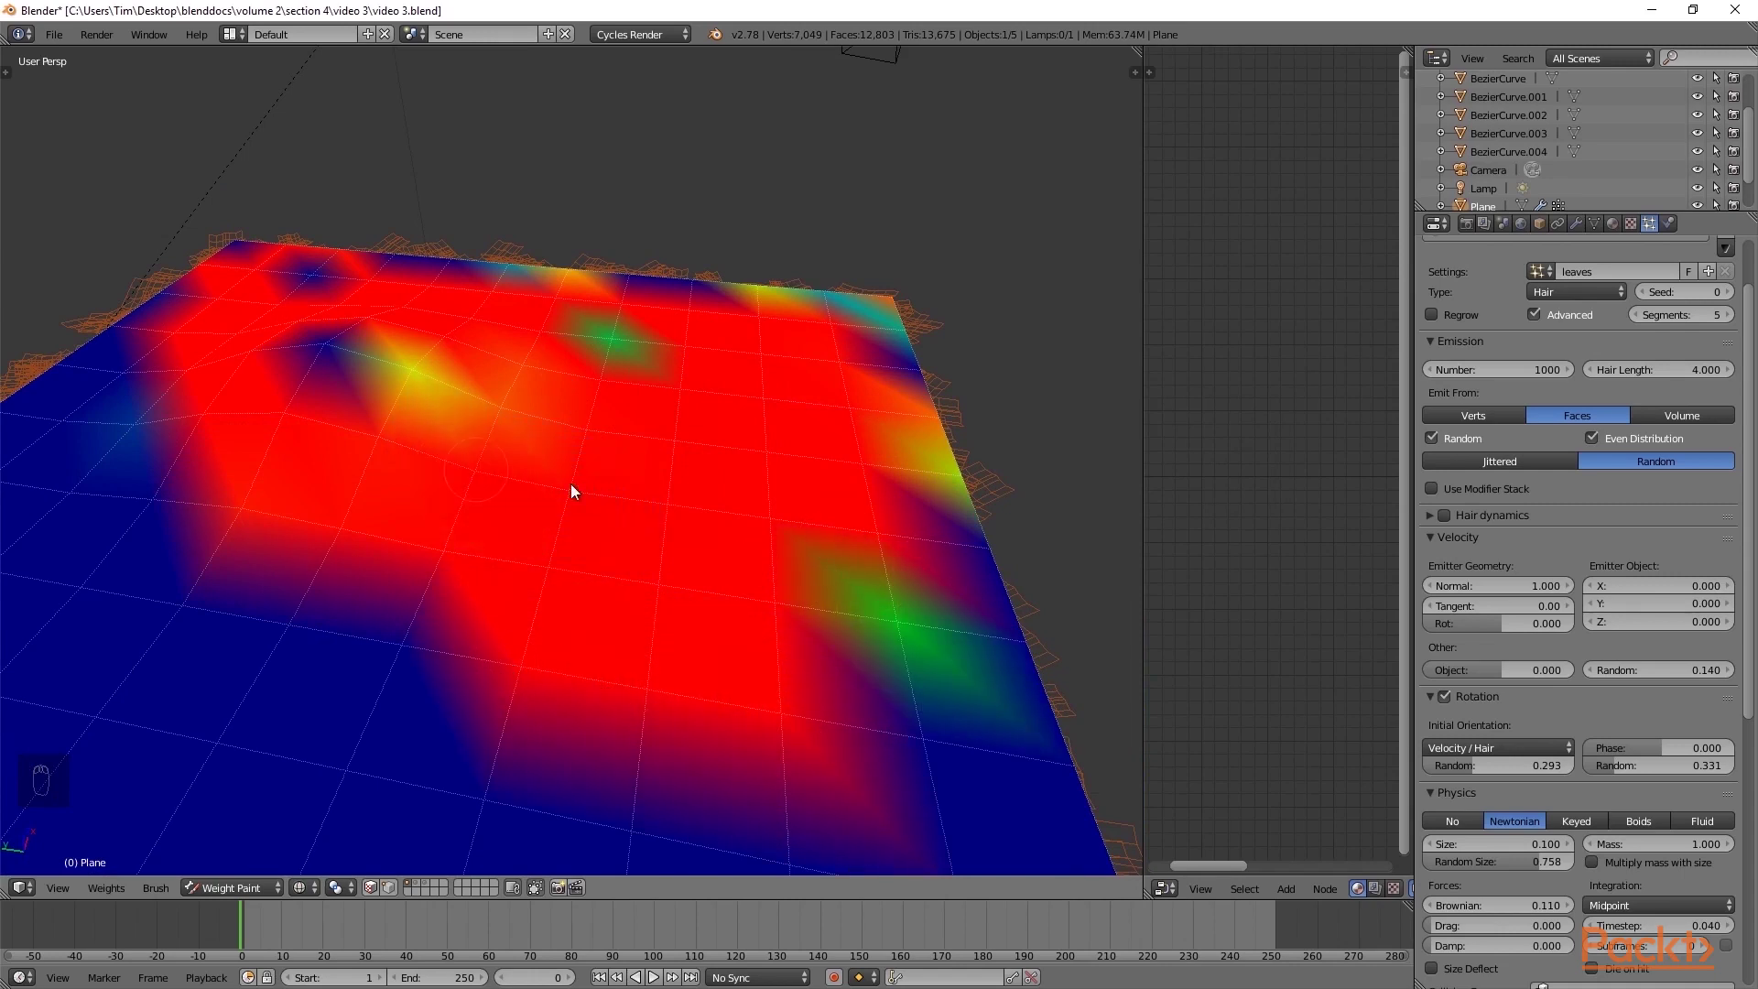
# Return the Plane to Object Mode and view it with Texture shading.
pyautogui.press('Tab')
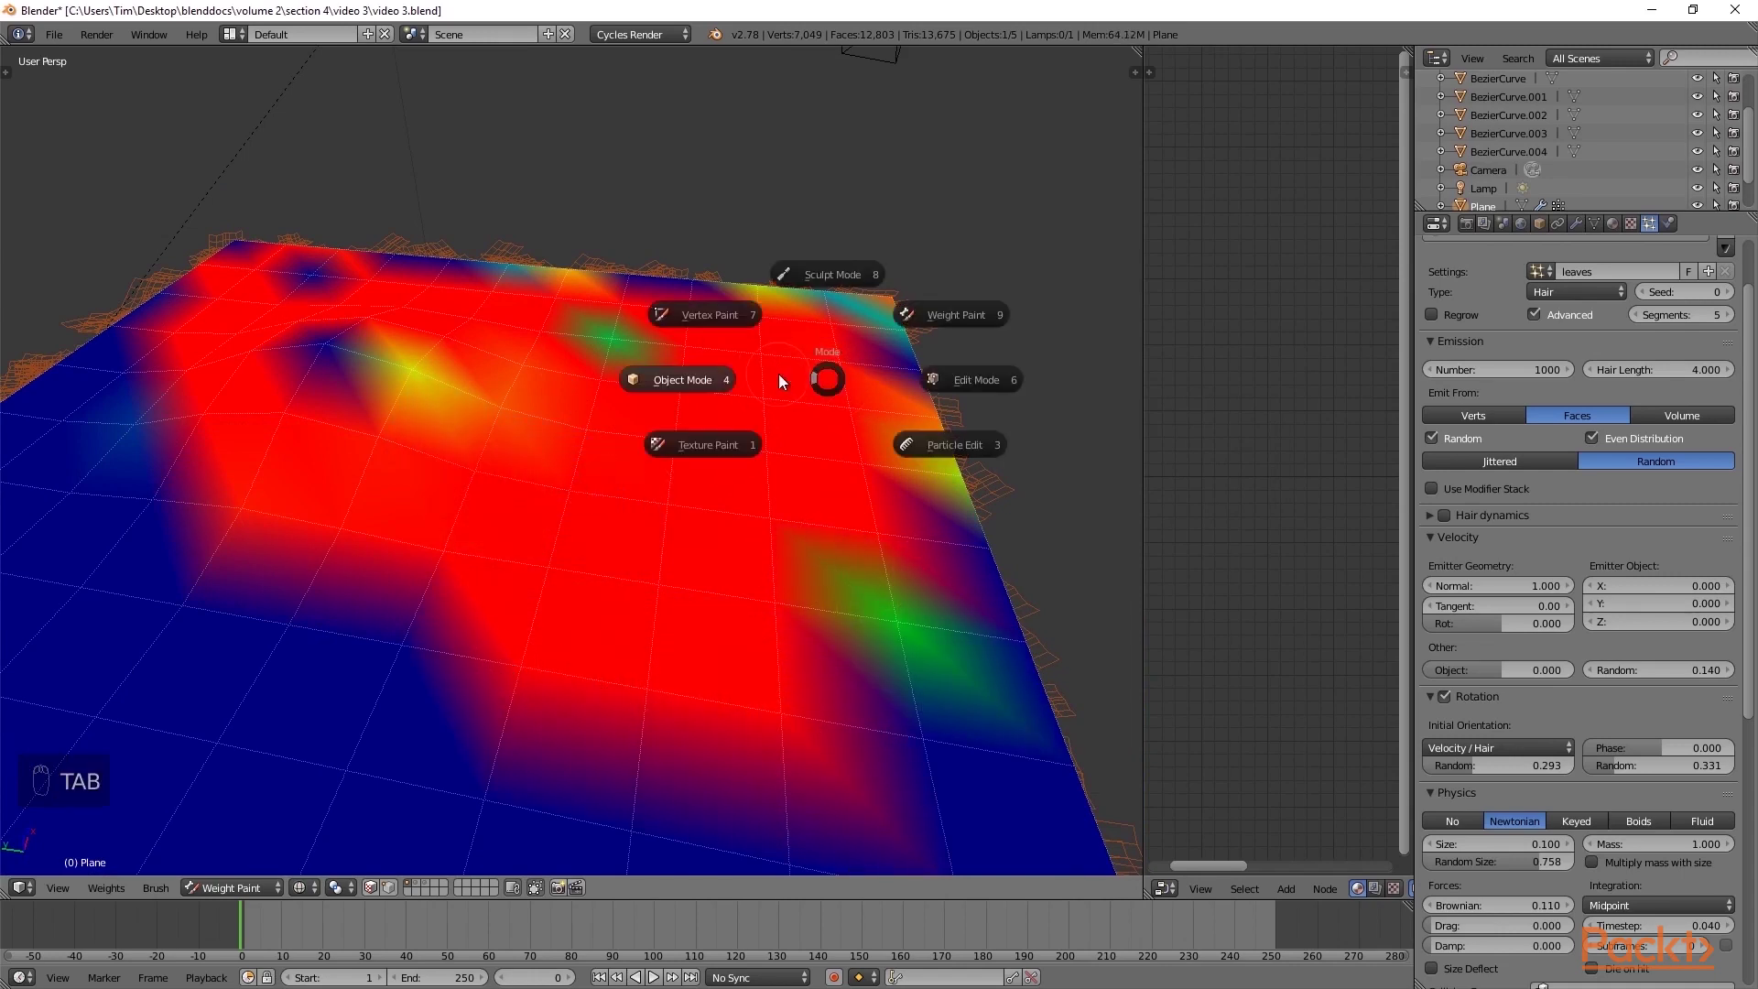
pyautogui.click(699, 378)
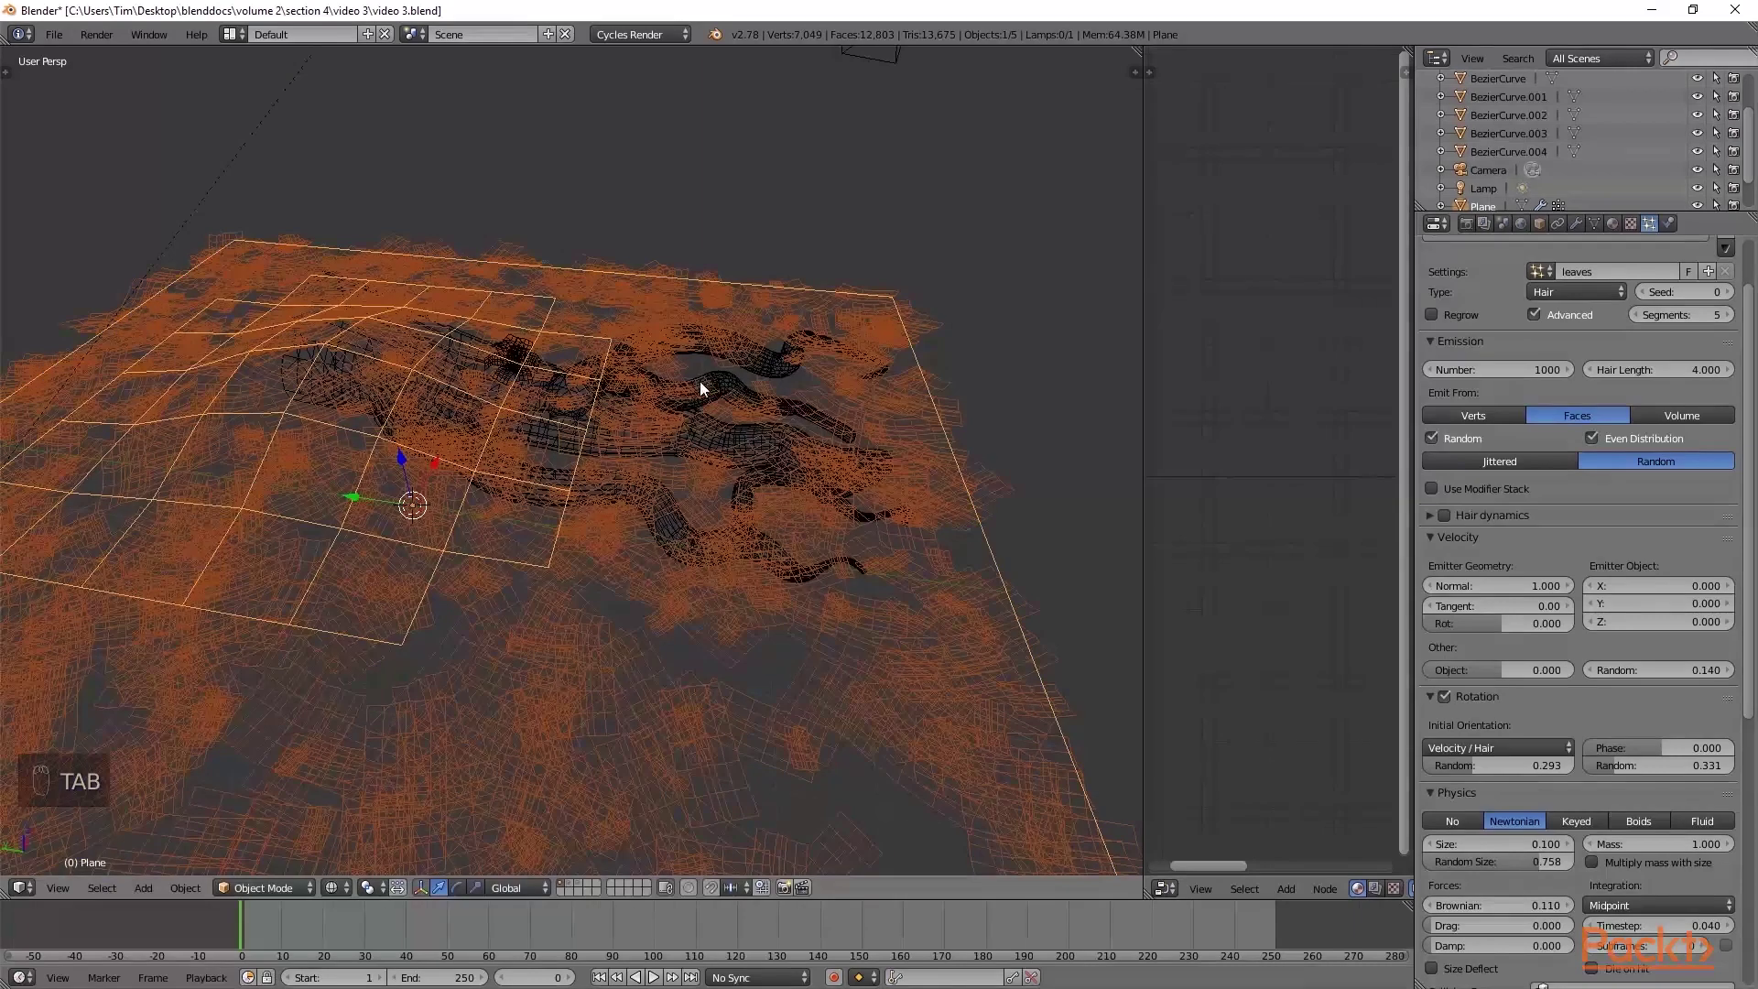
pyautogui.press('z')
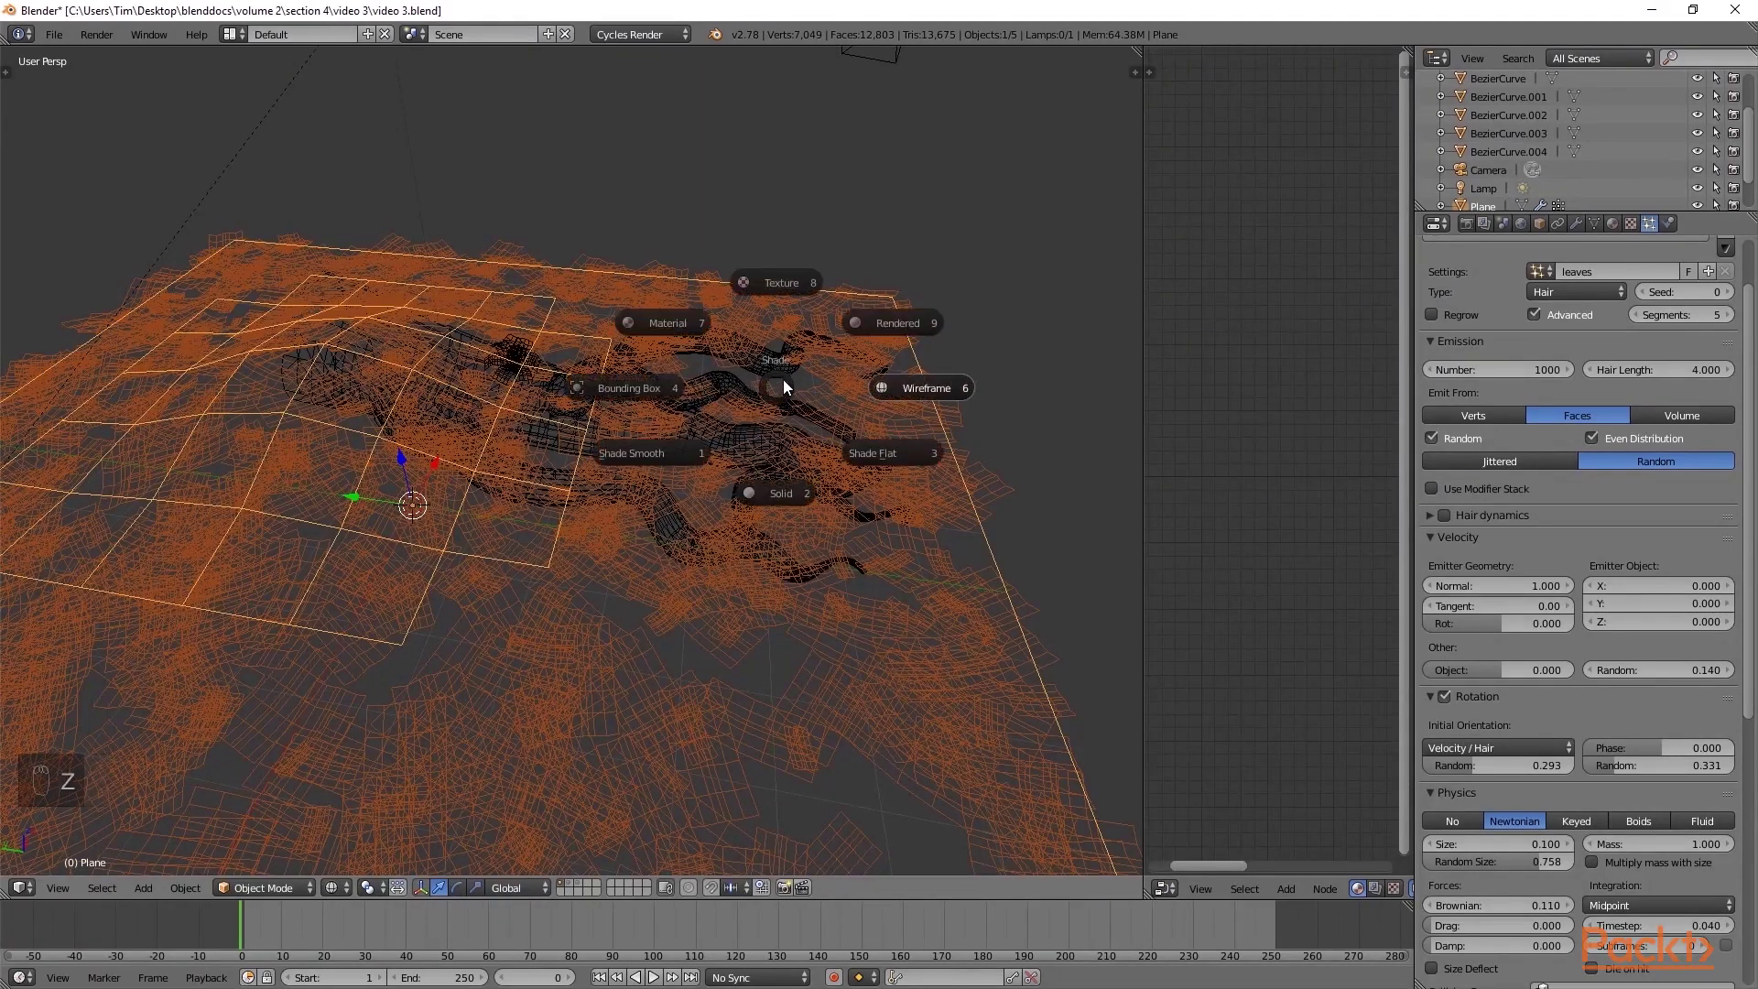
pyautogui.click(784, 265)
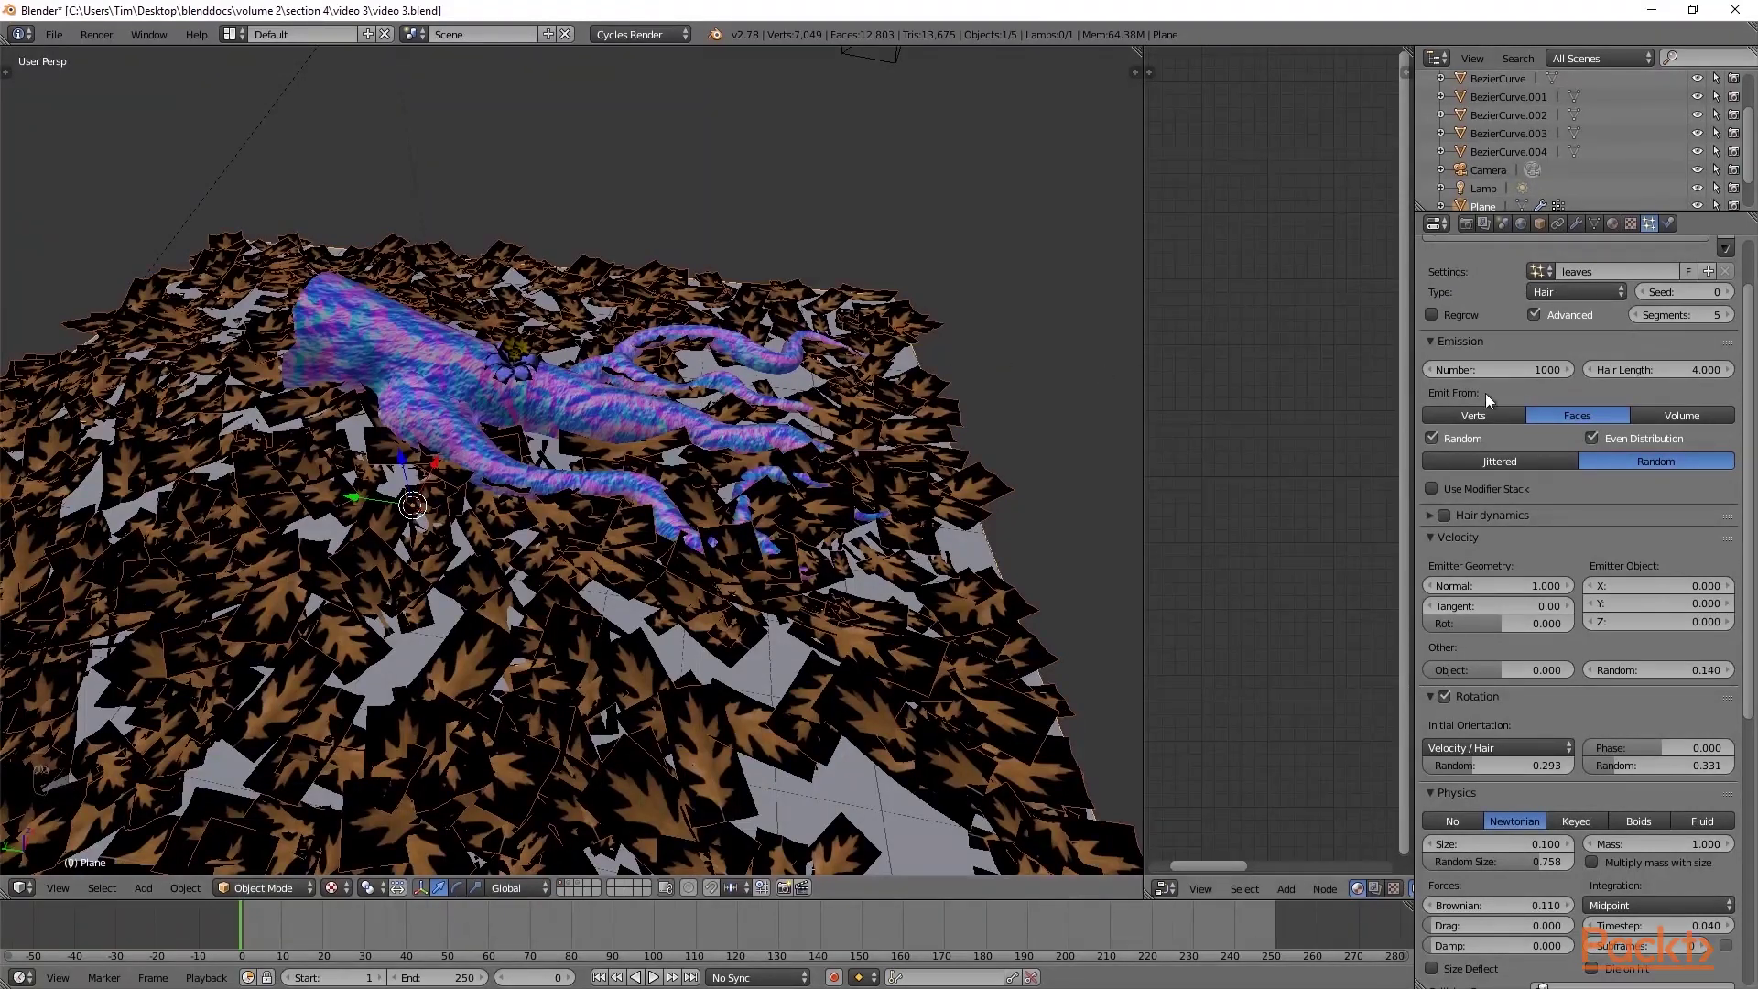
# Raise the particle Seed to 2 and check the plane's vertex groups.
pyautogui.click(1728, 292)
pyautogui.click(1728, 291)
pyautogui.scroll(-12, 1678, 397)
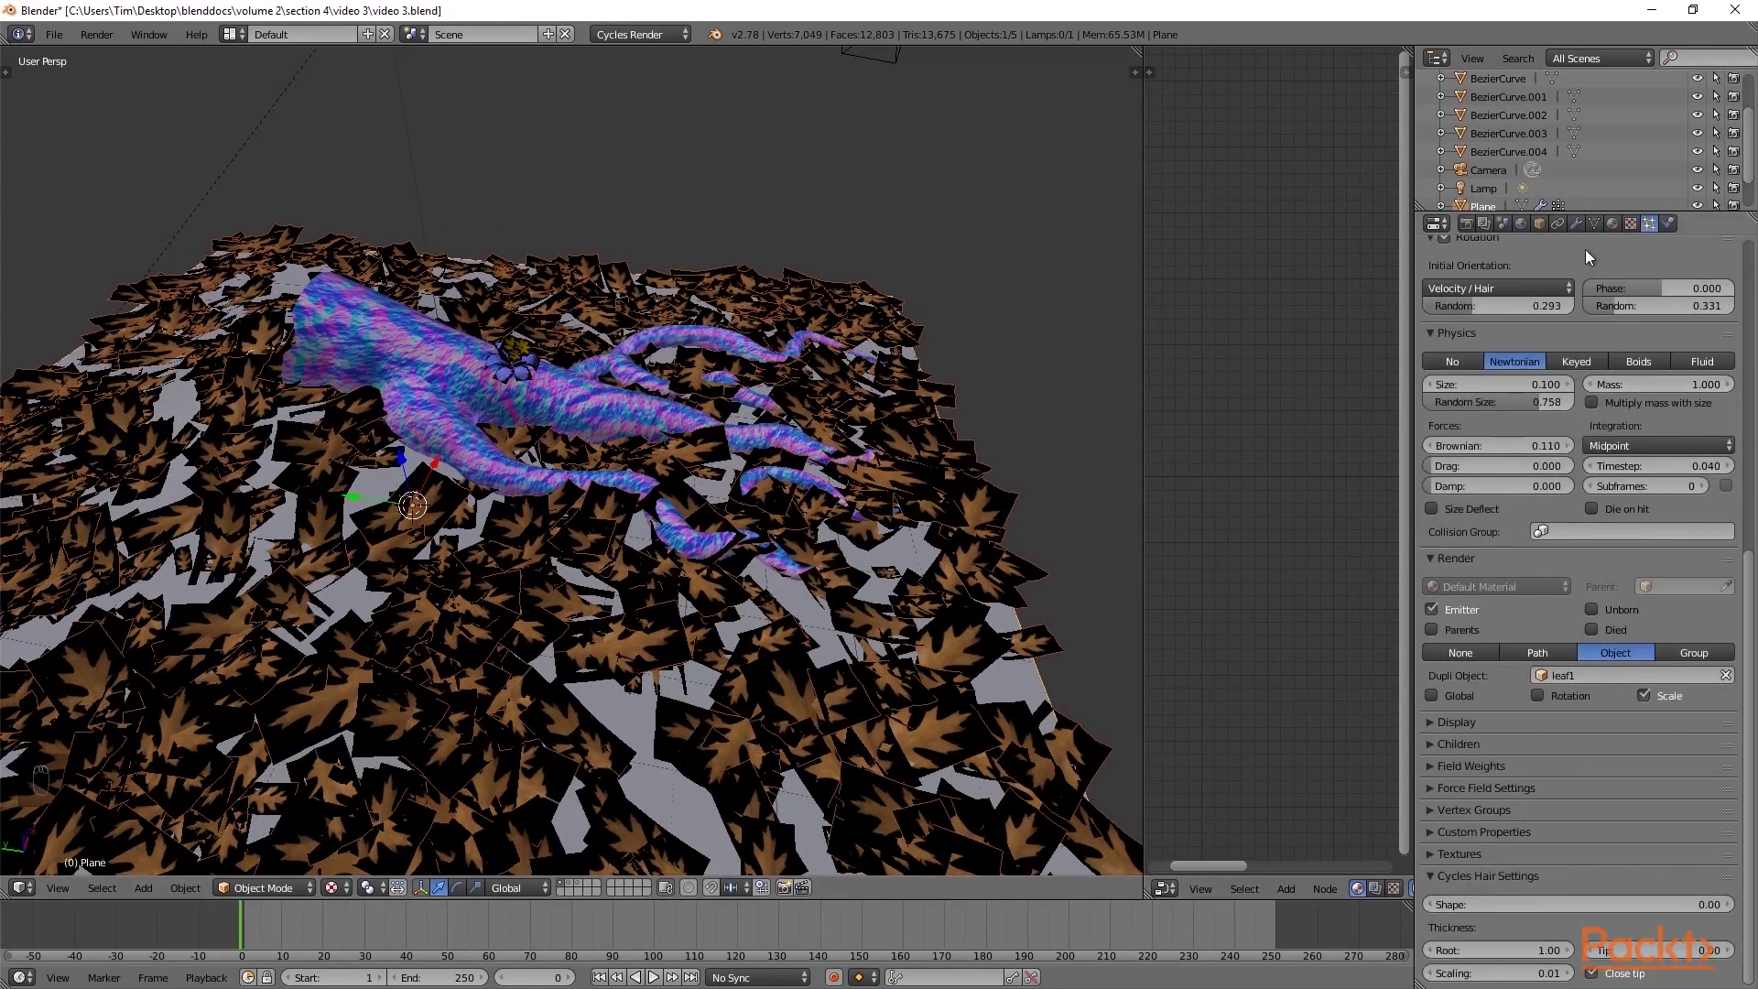
pyautogui.click(1593, 224)
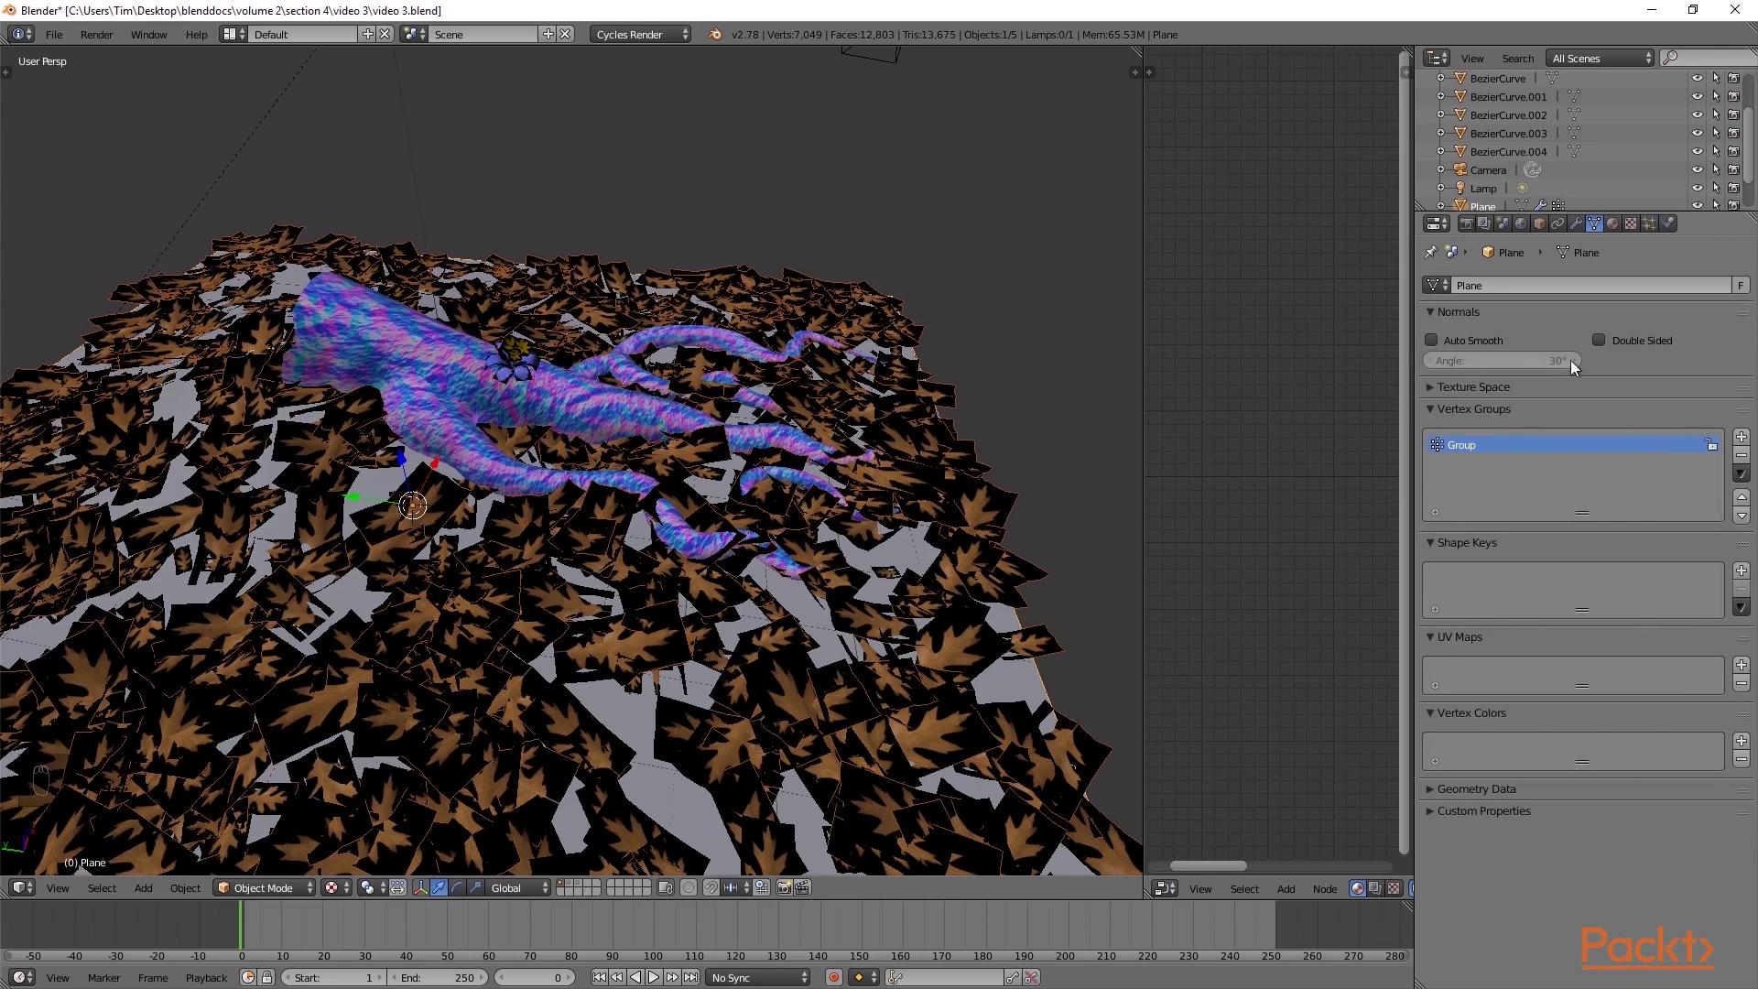
pyautogui.click(1649, 223)
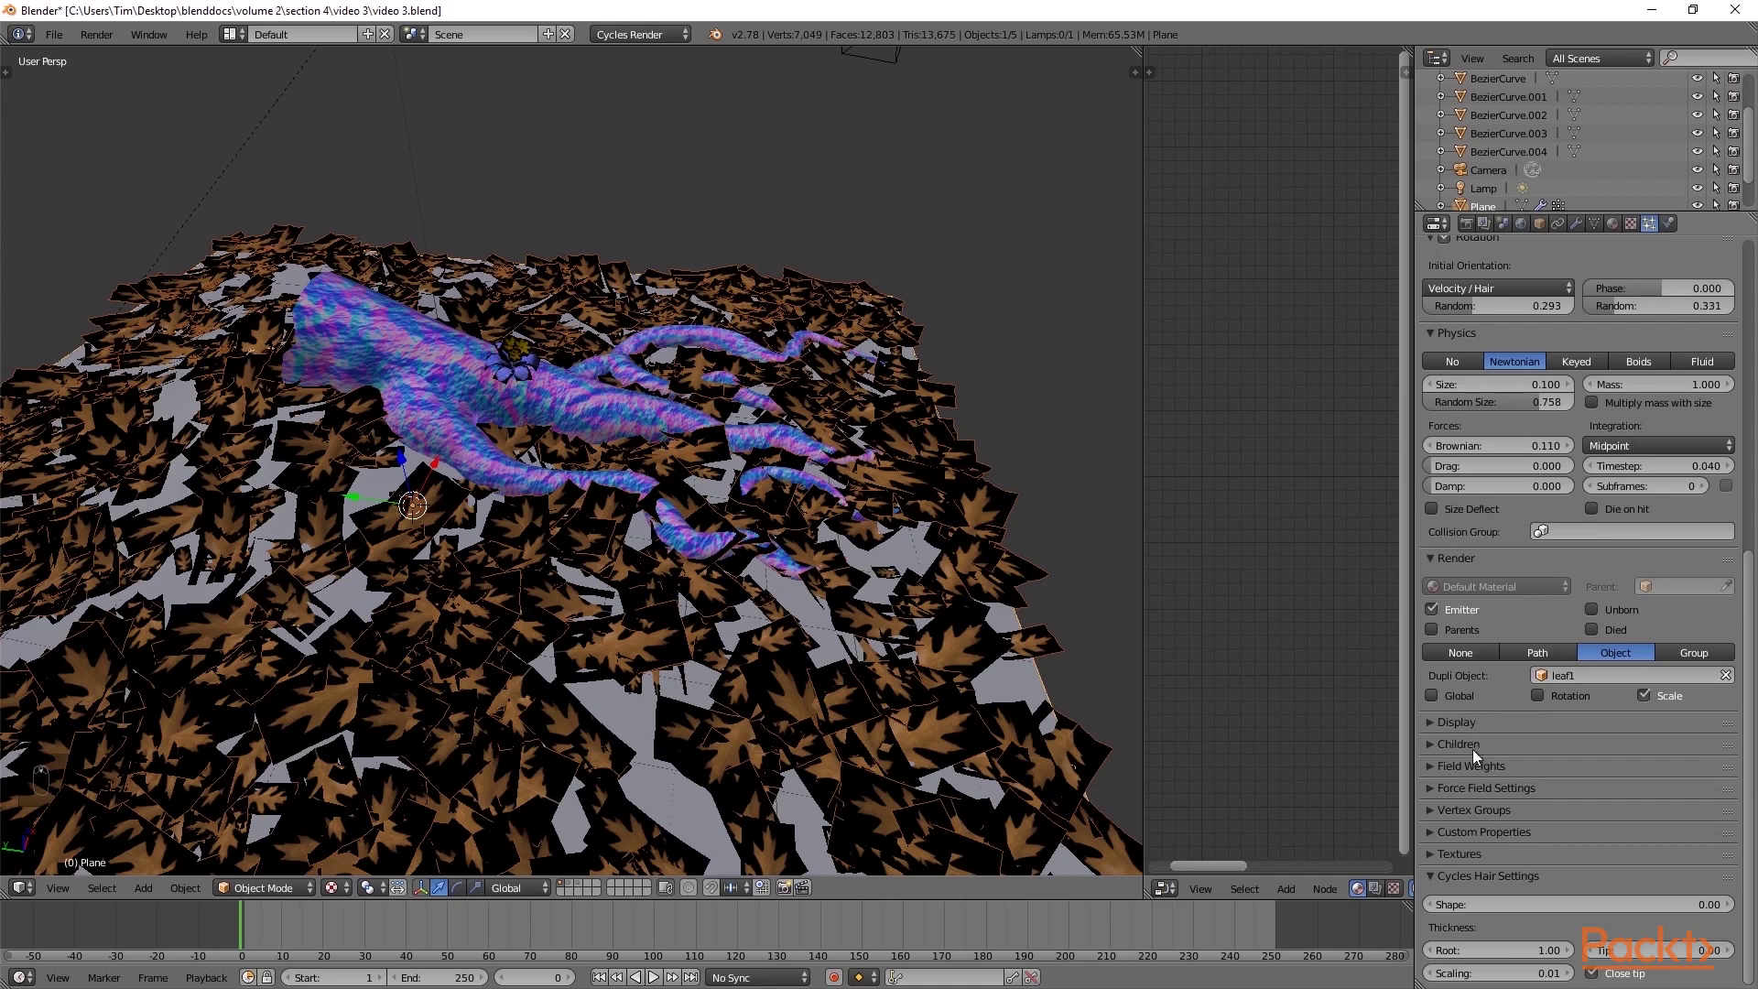
# Set the particle Density vertex group to 'Group'.
pyautogui.click(1431, 811)
pyautogui.scroll(-3, 1578, 782)
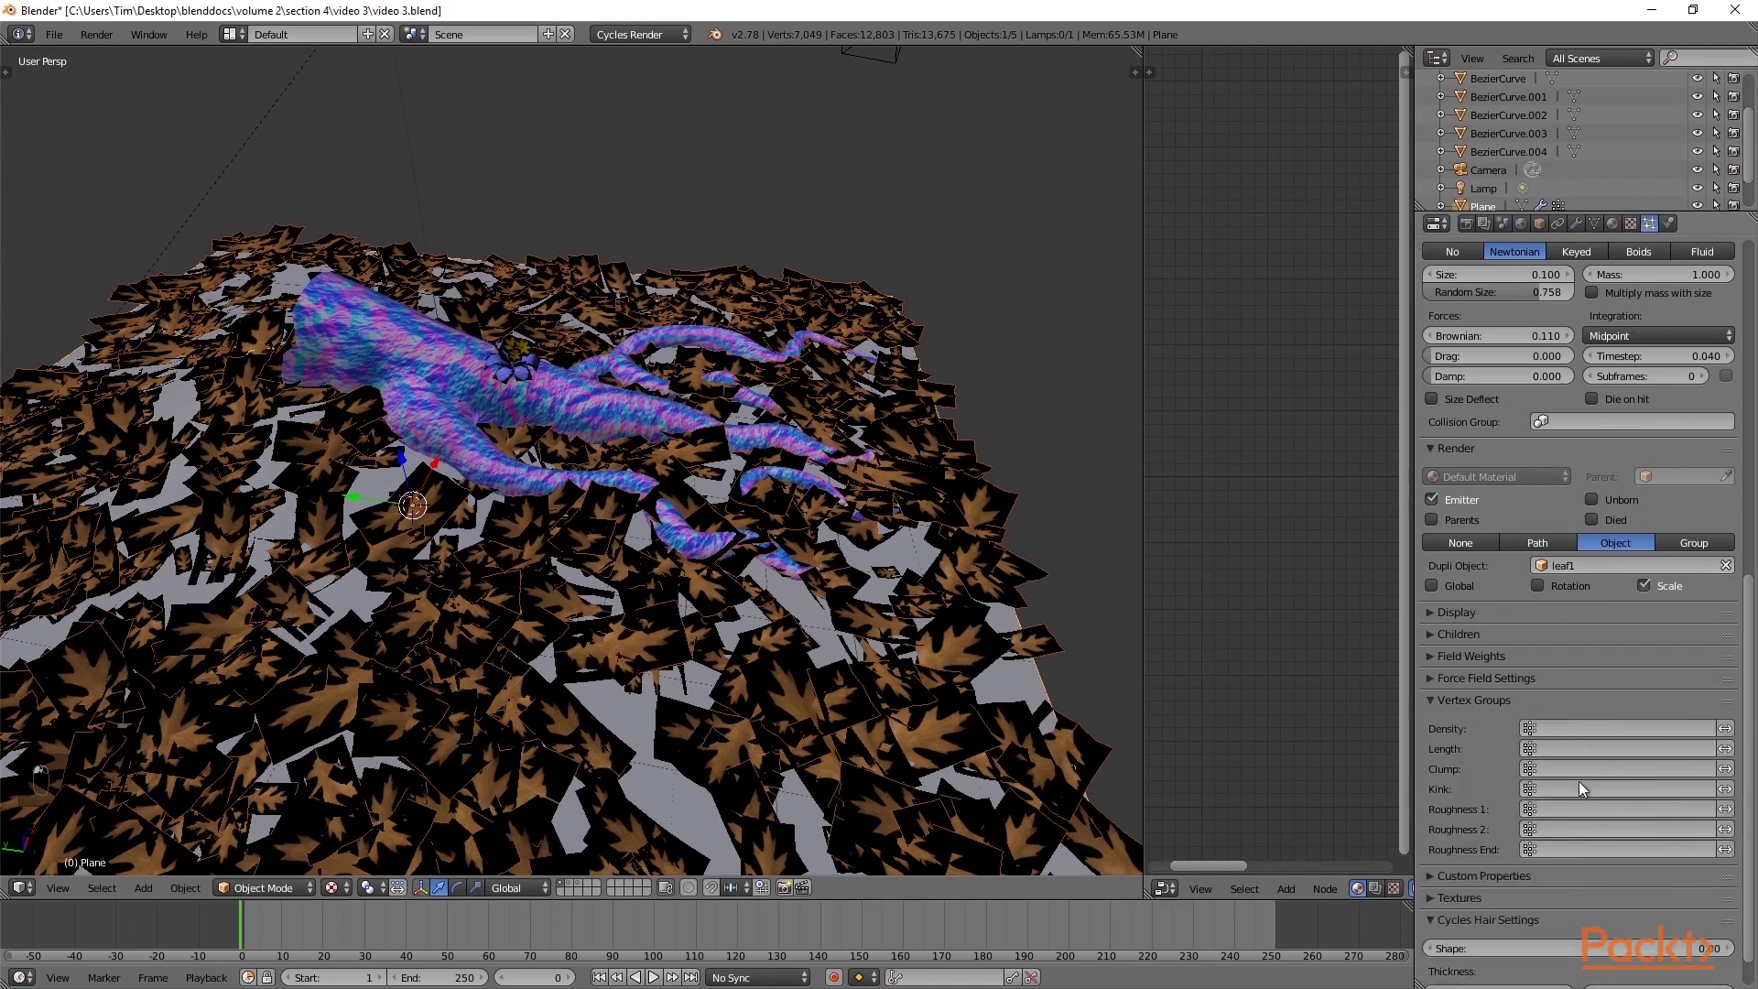
pyautogui.click(1591, 731)
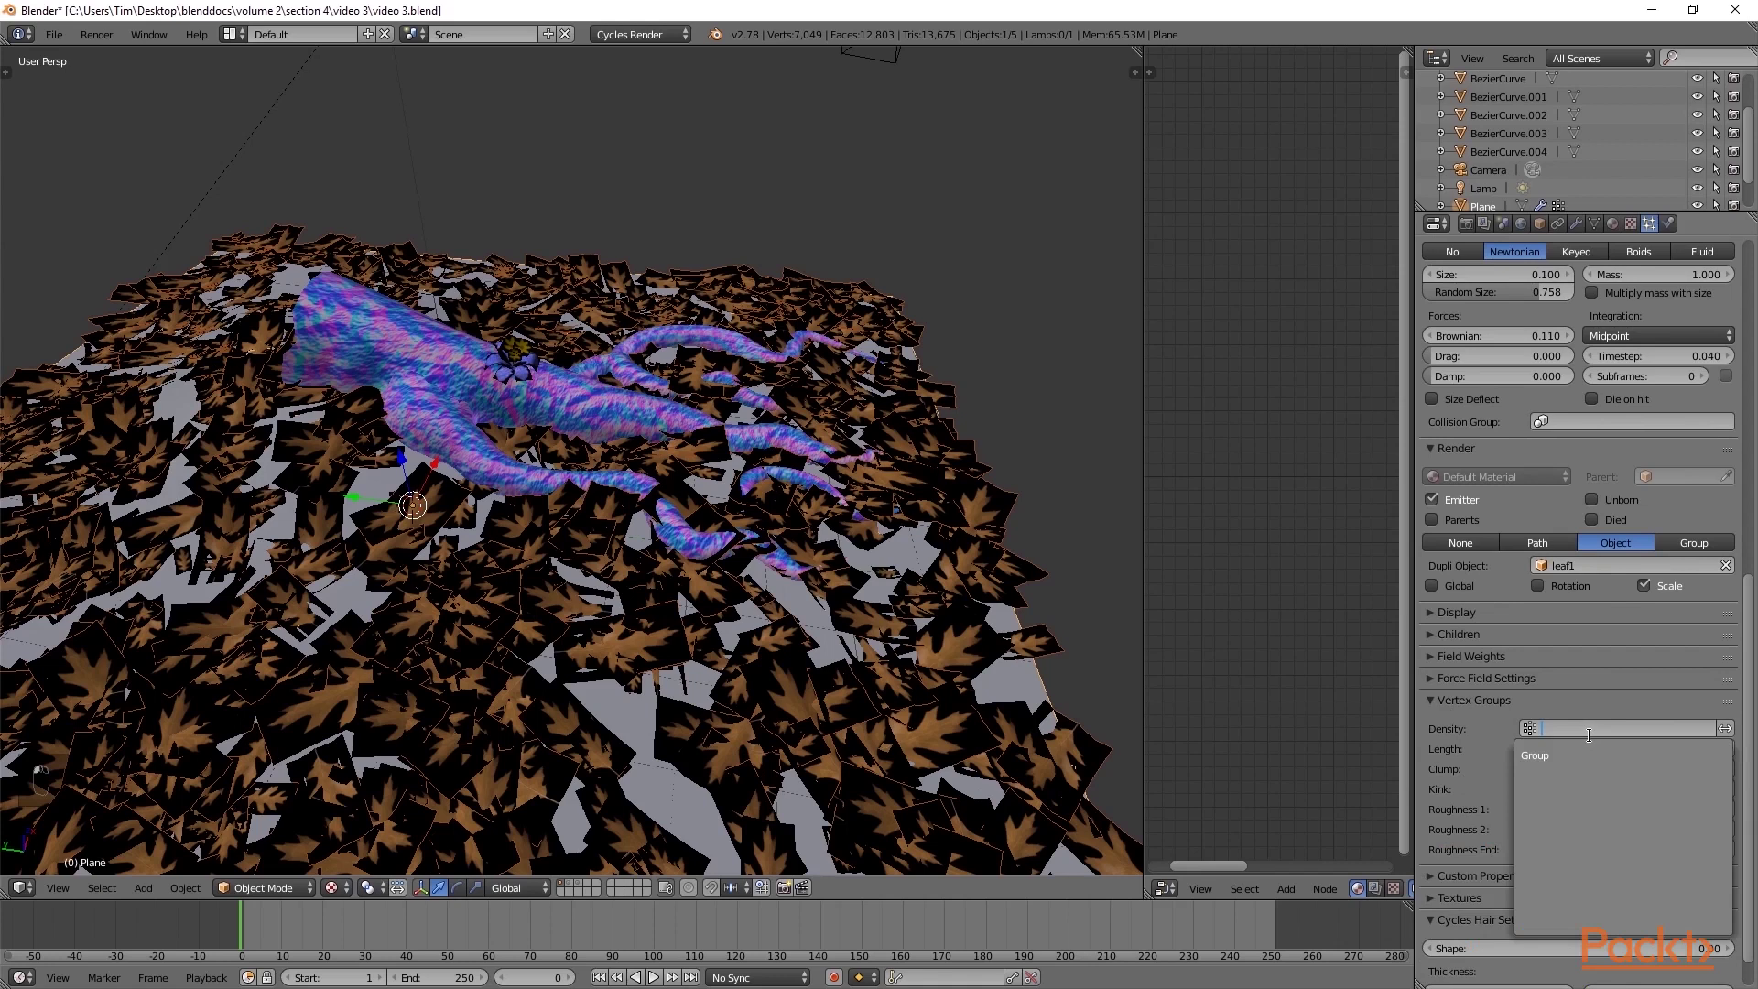
pyautogui.click(1557, 756)
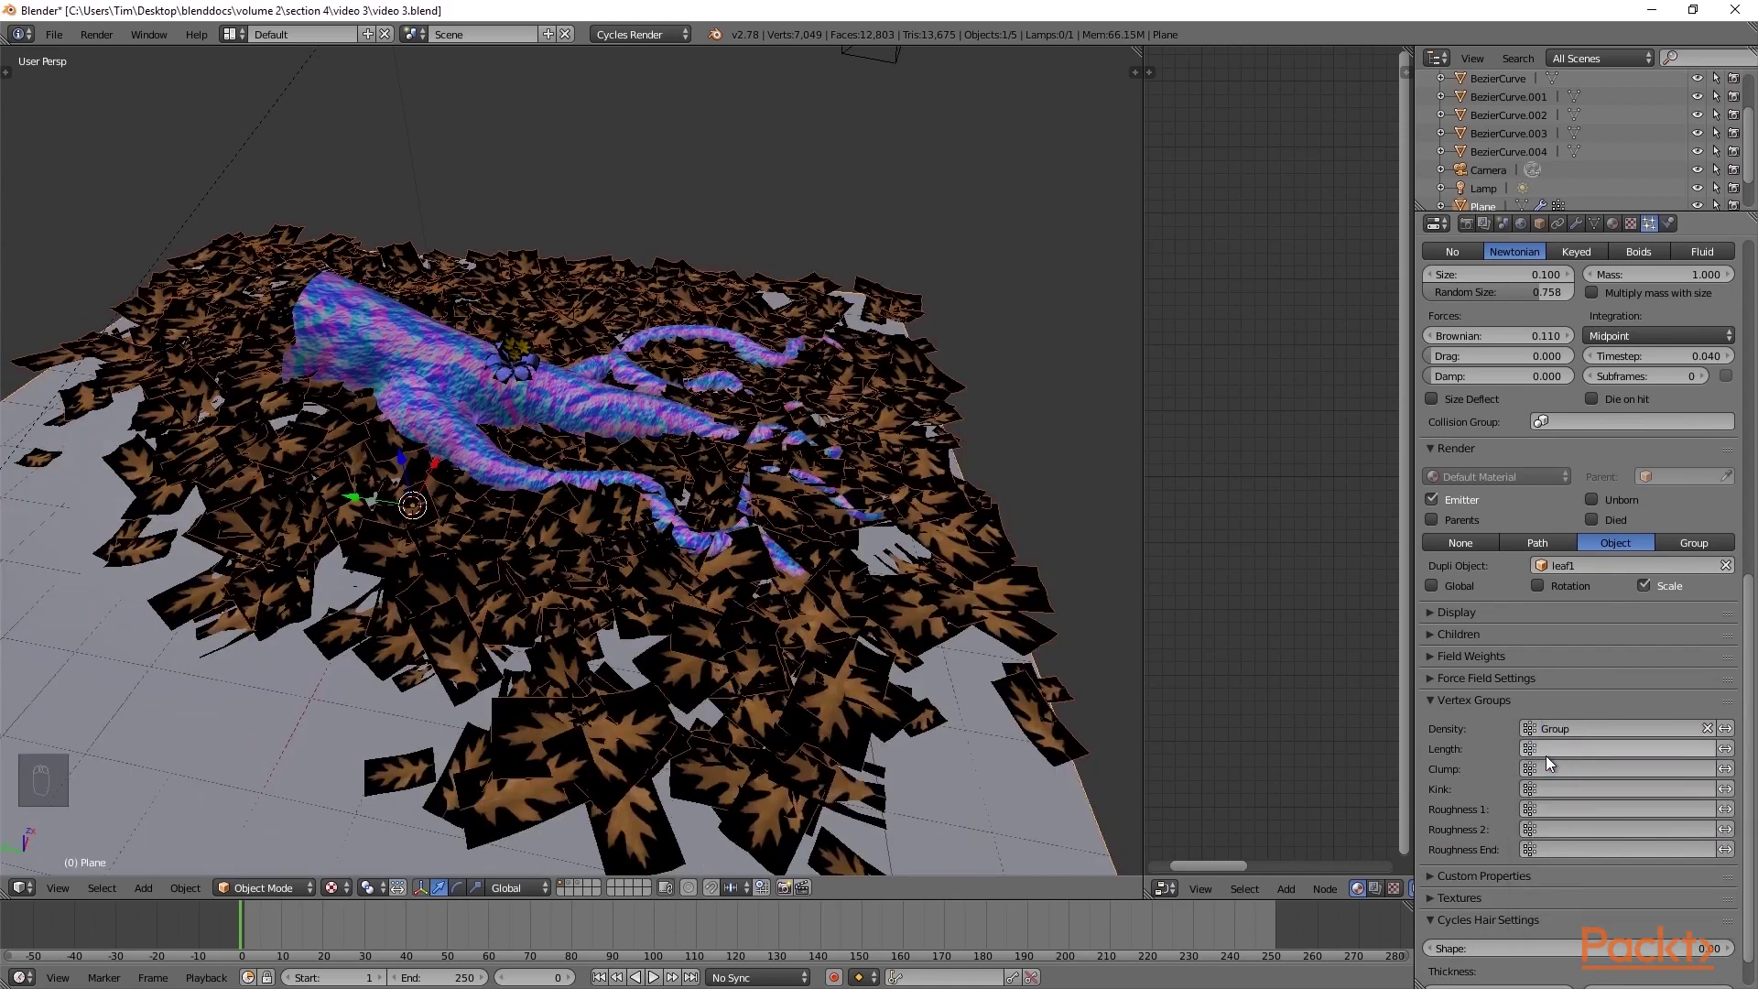
# Shrink the plane's leaf particles from size 0.080 down to 0.070.
pyautogui.scroll(-4, 873, 525)
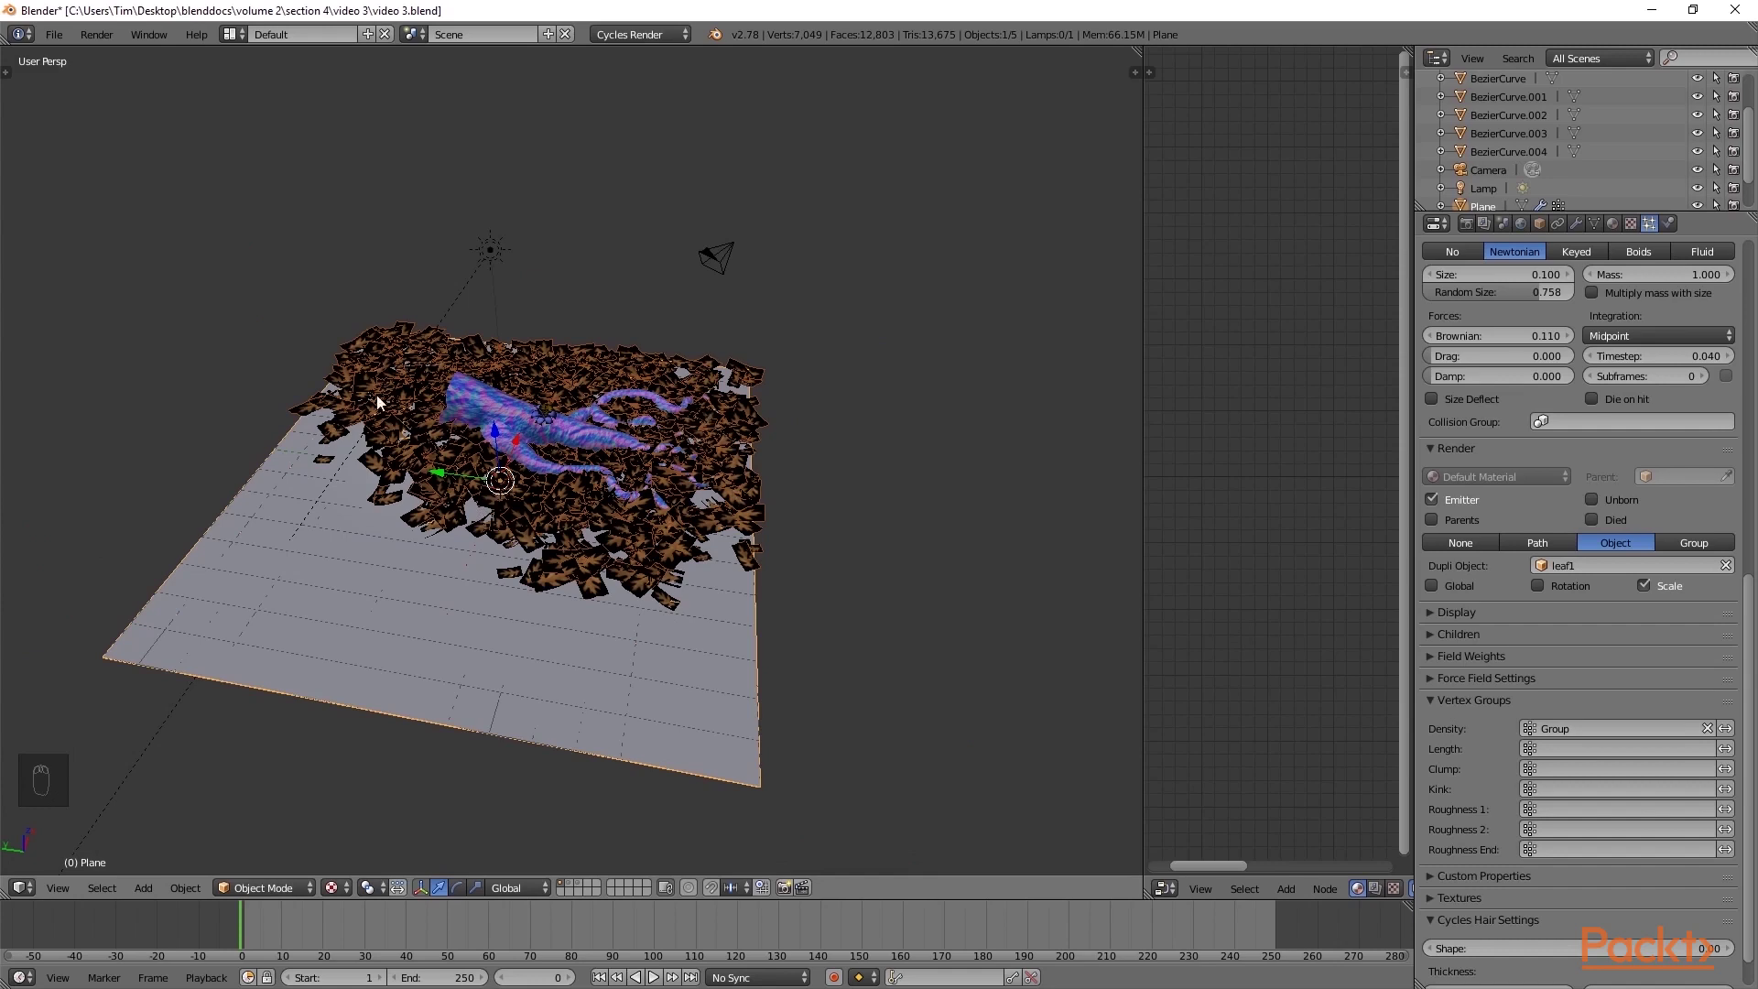
pyautogui.scroll(2, 722, 542)
pyautogui.moveTo(721, 542); pyautogui.dragTo(501, 437, button='middle')
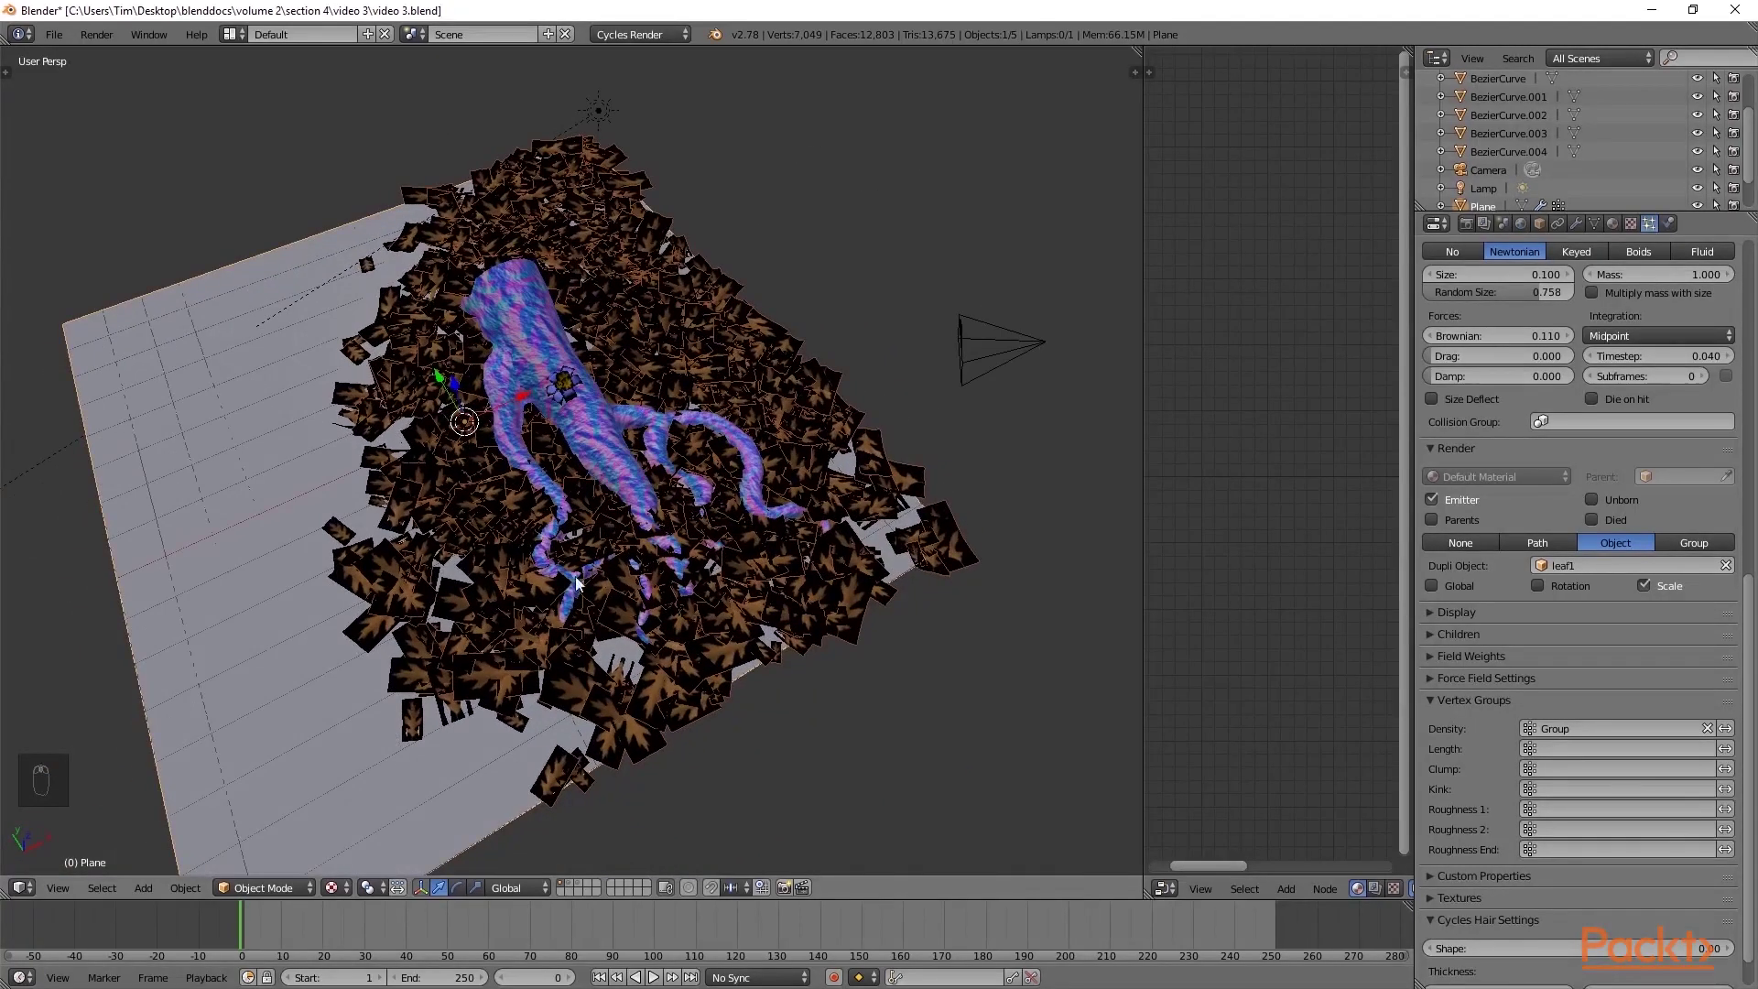
pyautogui.moveTo(572, 536); pyautogui.dragTo(809, 510, button='middle')
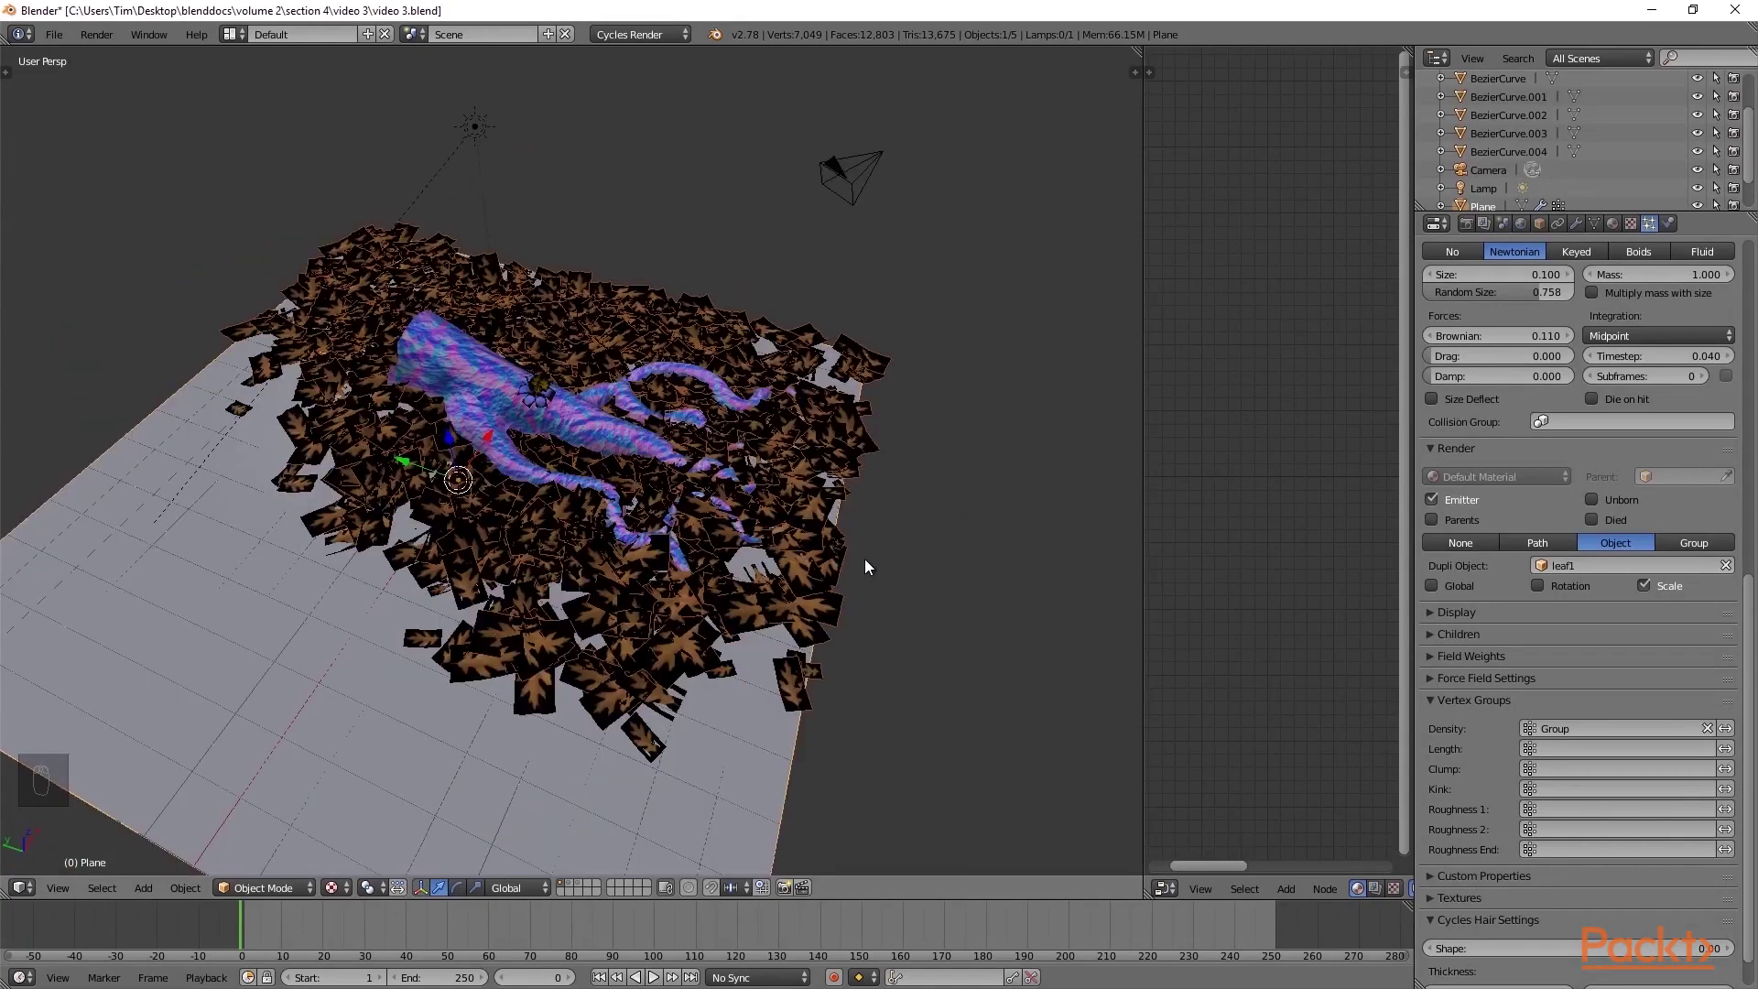
pyautogui.scroll(4, 864, 564)
pyautogui.moveTo(914, 576); pyautogui.dragTo(920, 553, button='middle')
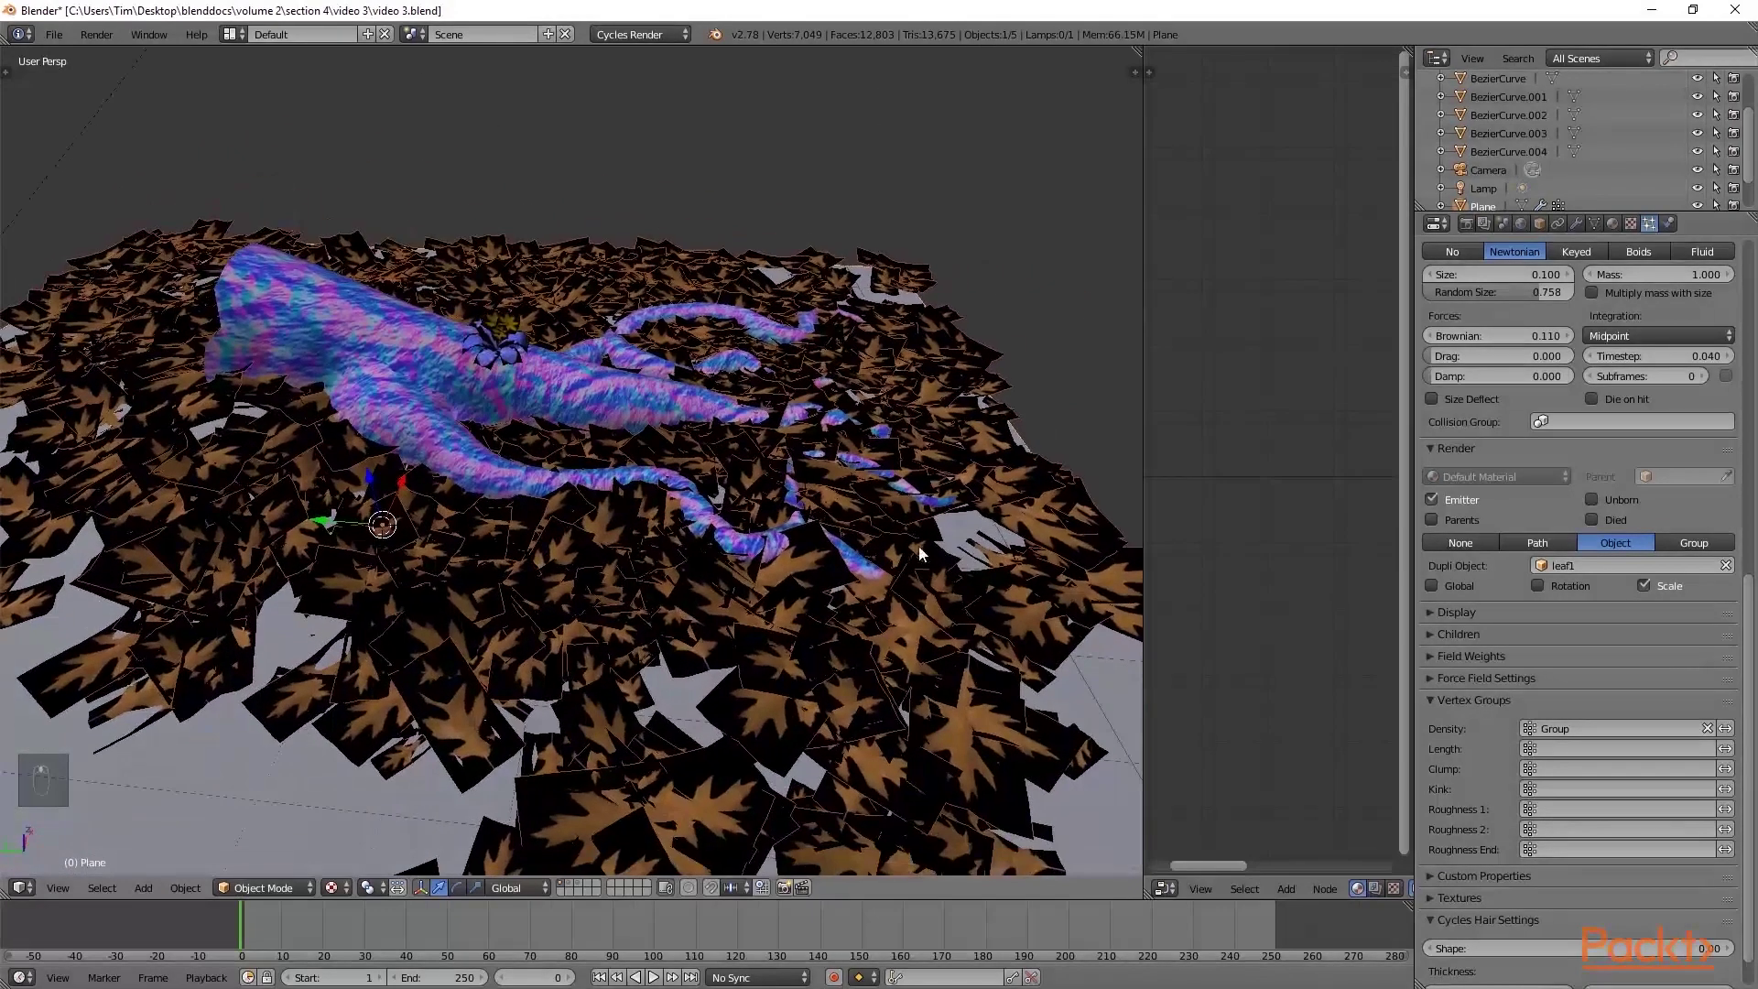
pyautogui.scroll(3, 782, 570)
pyautogui.moveTo(782, 570); pyautogui.dragTo(721, 531, button='middle')
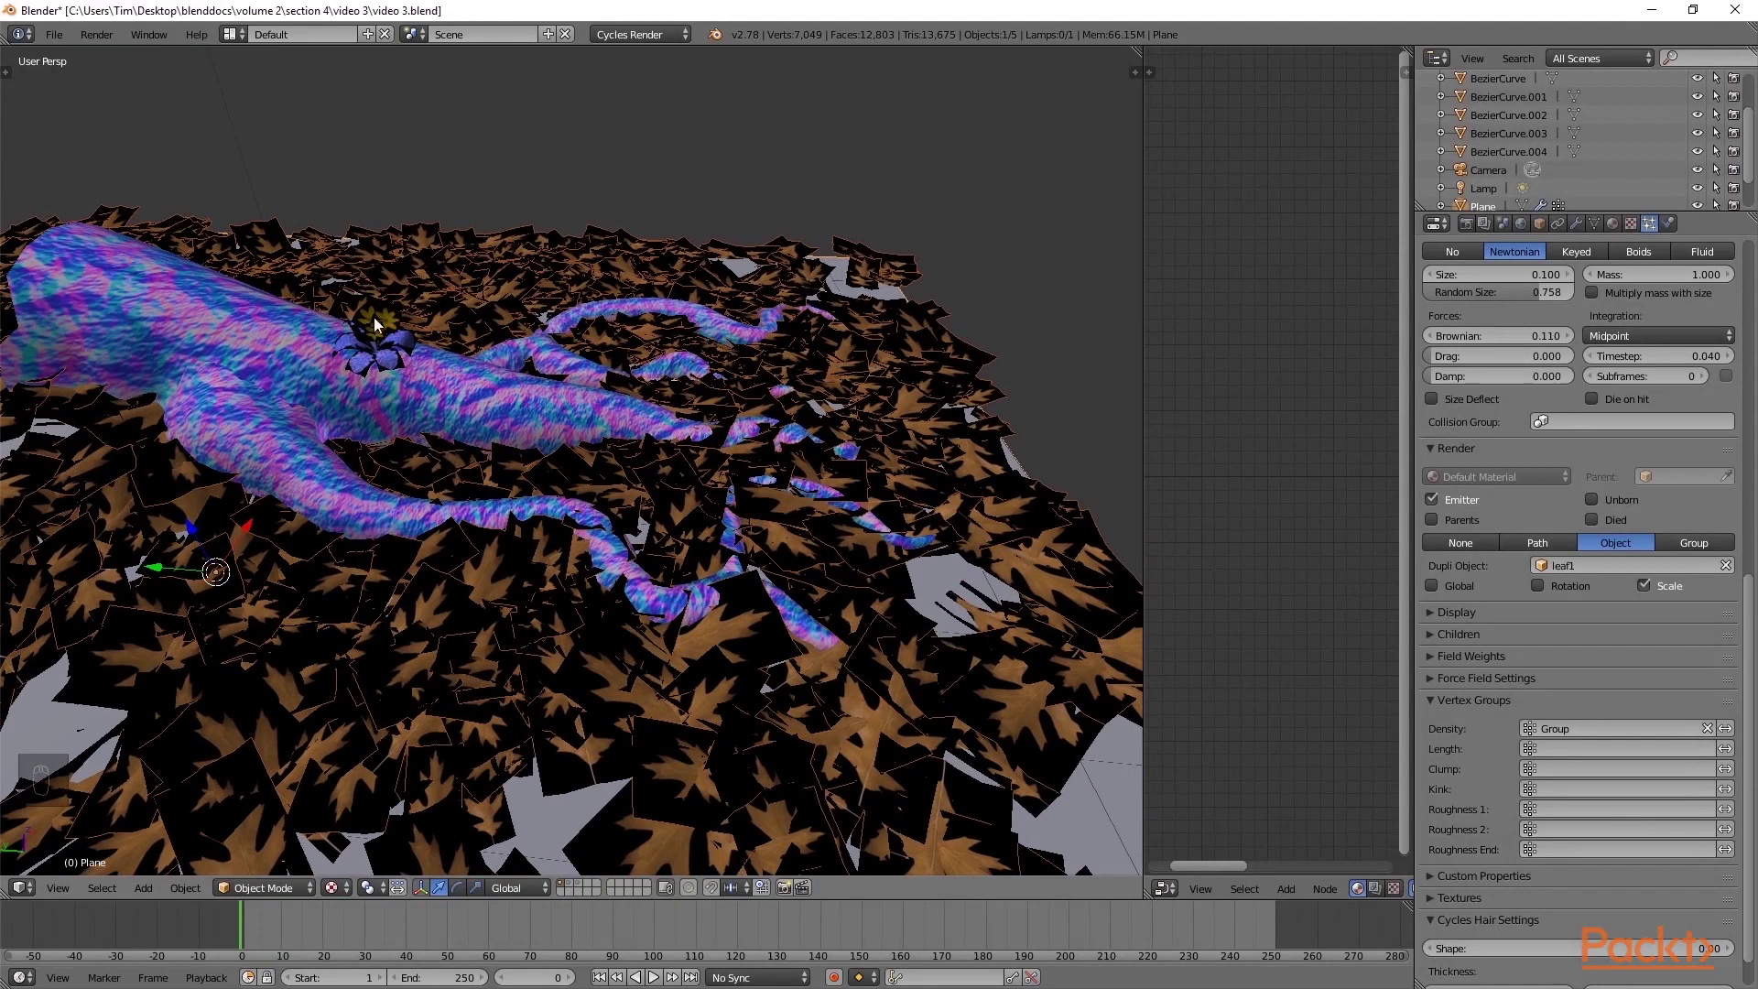
pyautogui.scroll(5, 1519, 515)
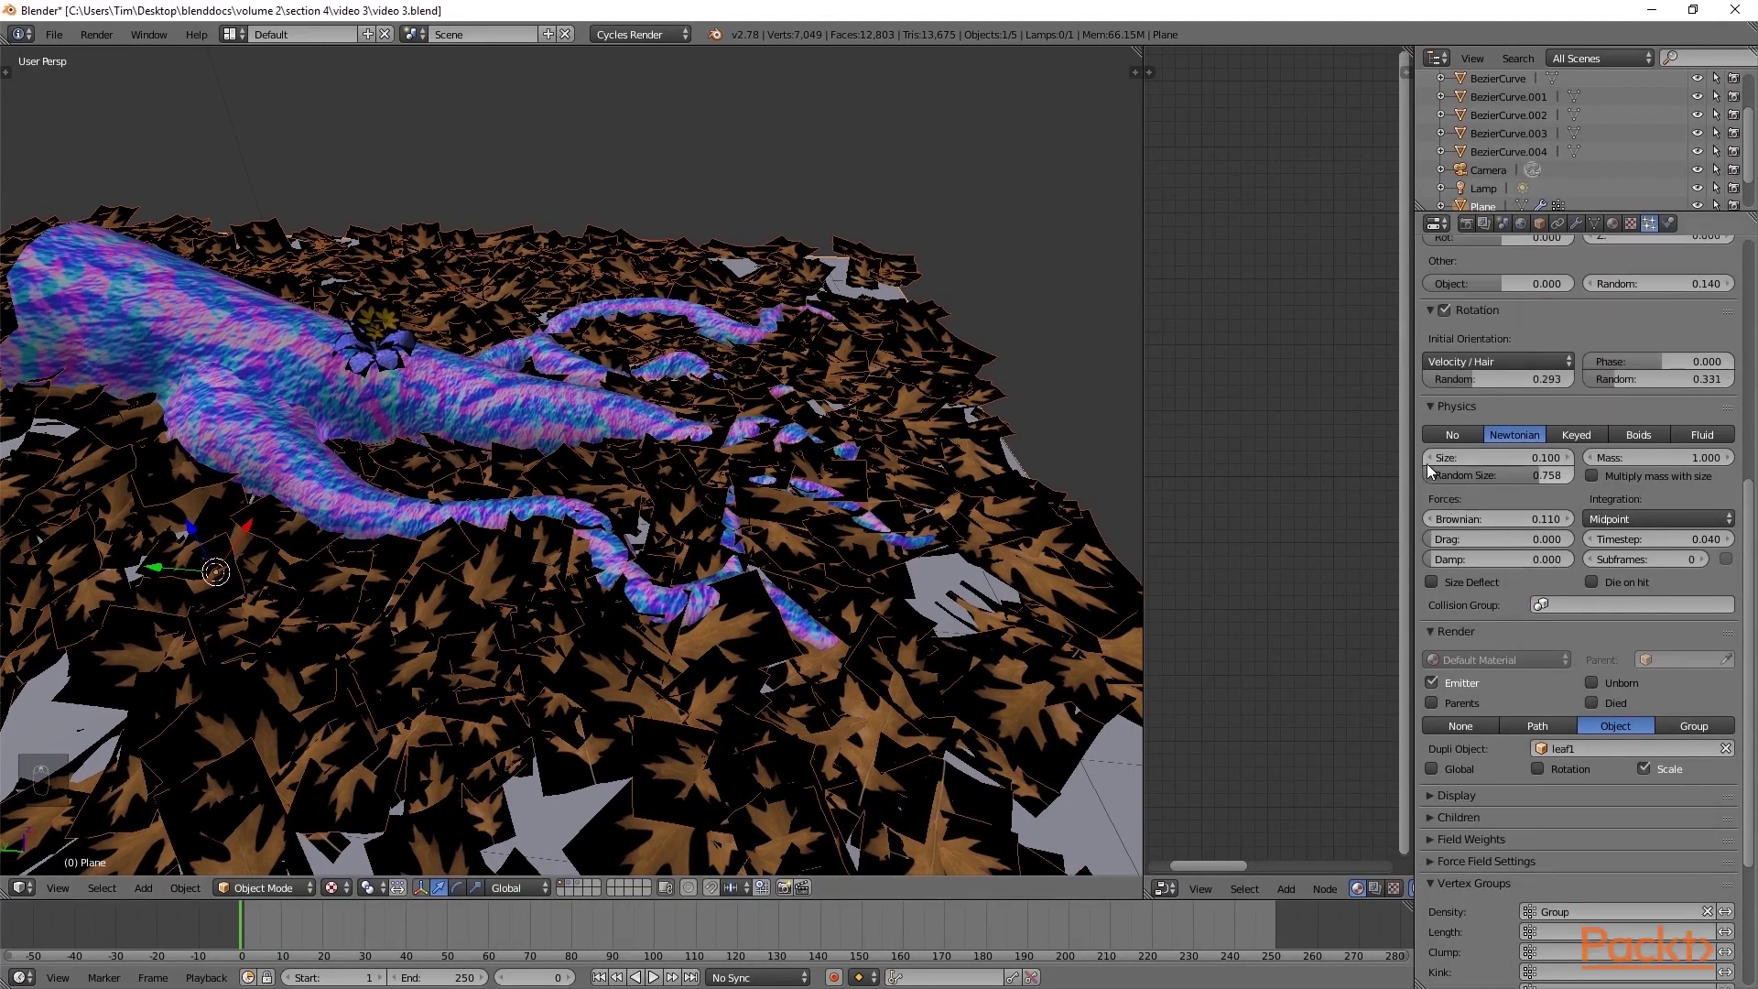
pyautogui.click(1428, 457)
pyautogui.click(1429, 457)
pyautogui.click(1430, 458)
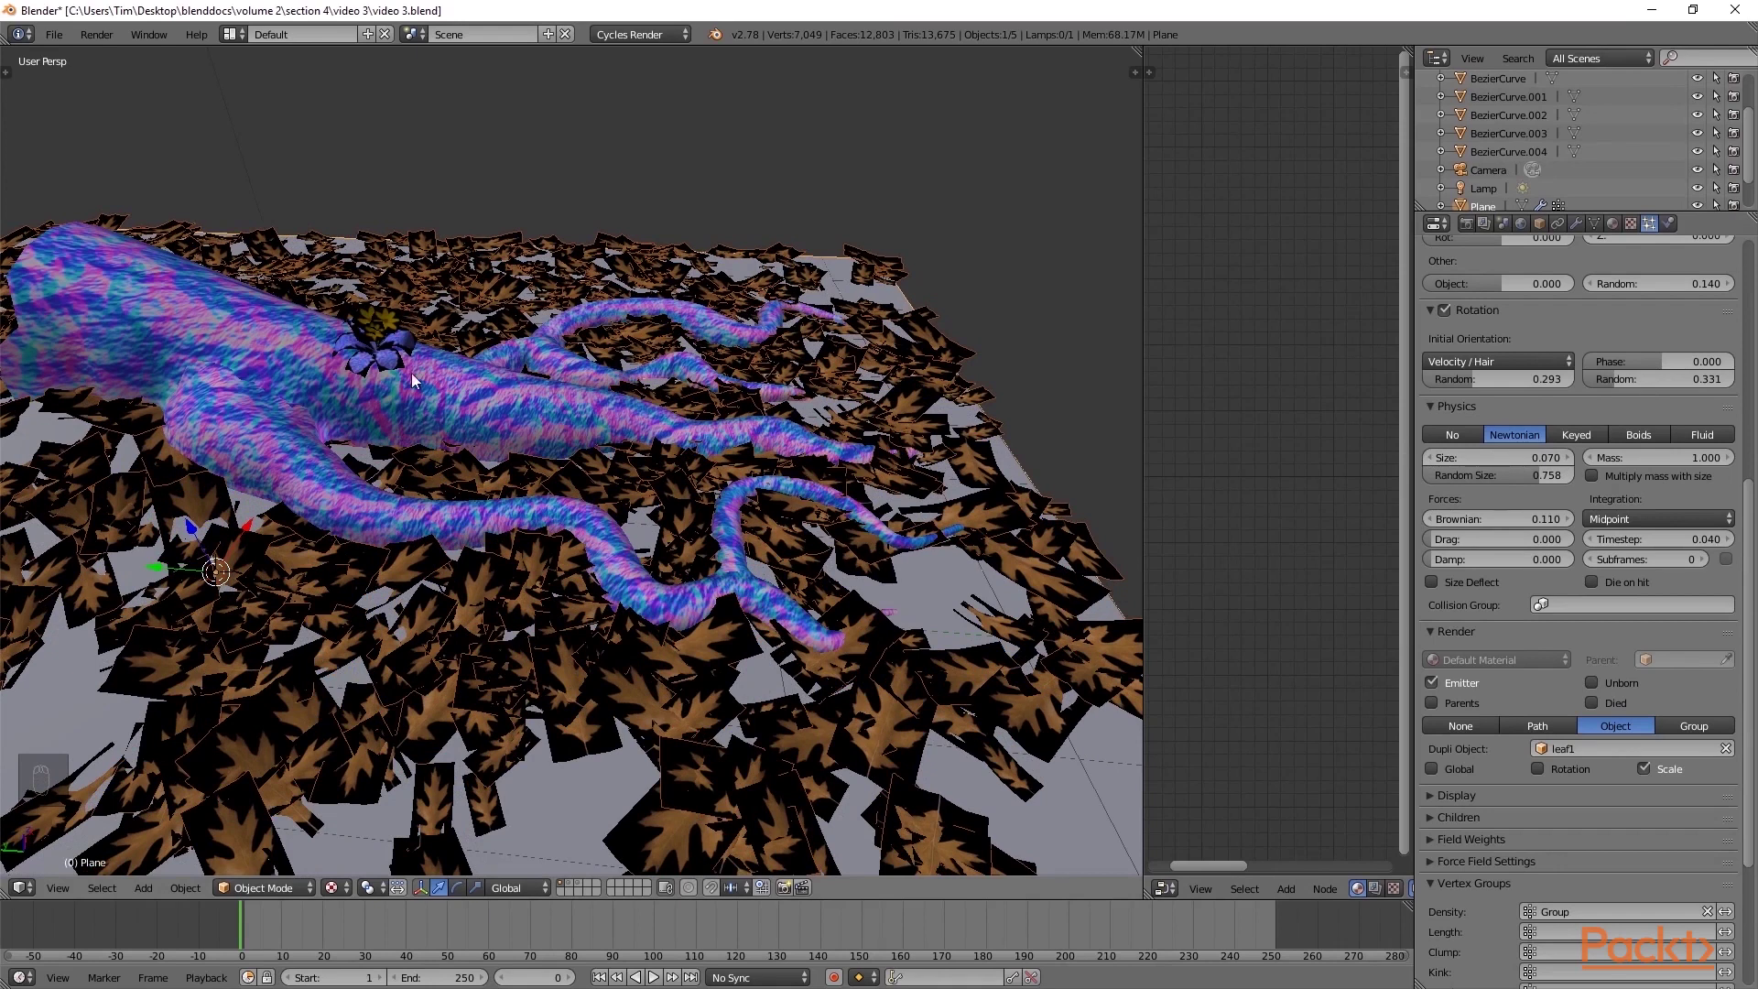
# Select the flower, start and cancel a scale, then reselect the leaf-covered Plane.
pyautogui.rightClick(388, 355)
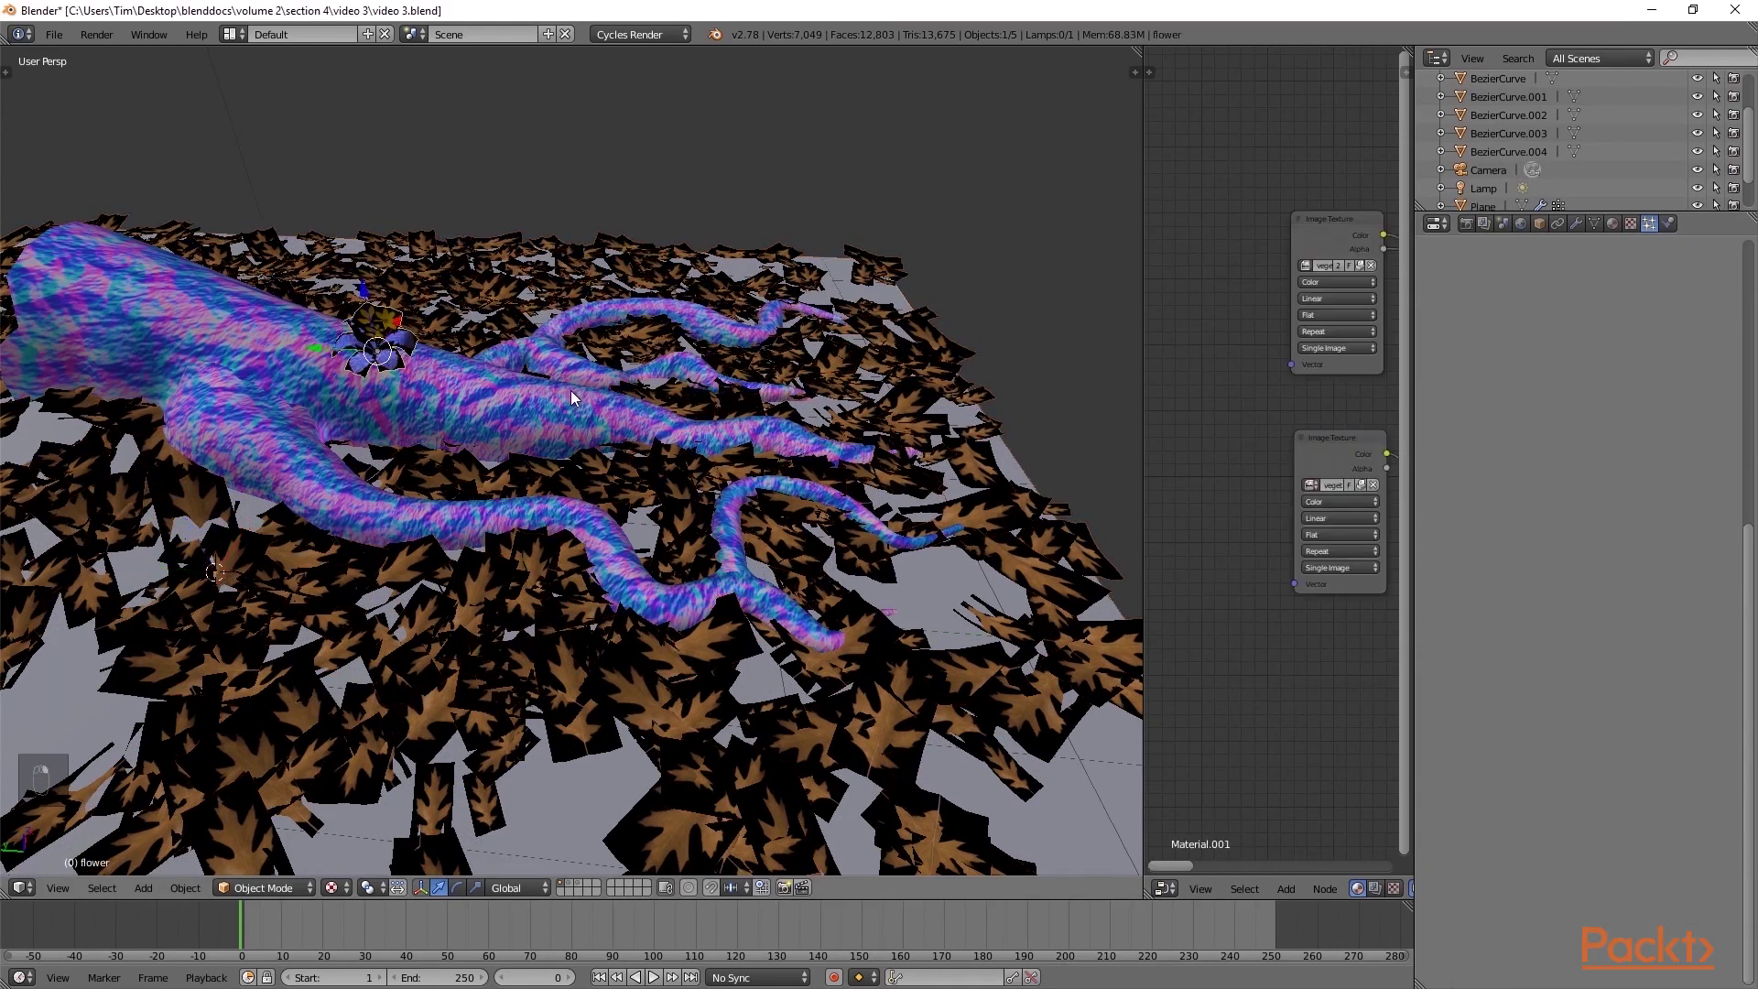
pyautogui.press('s')
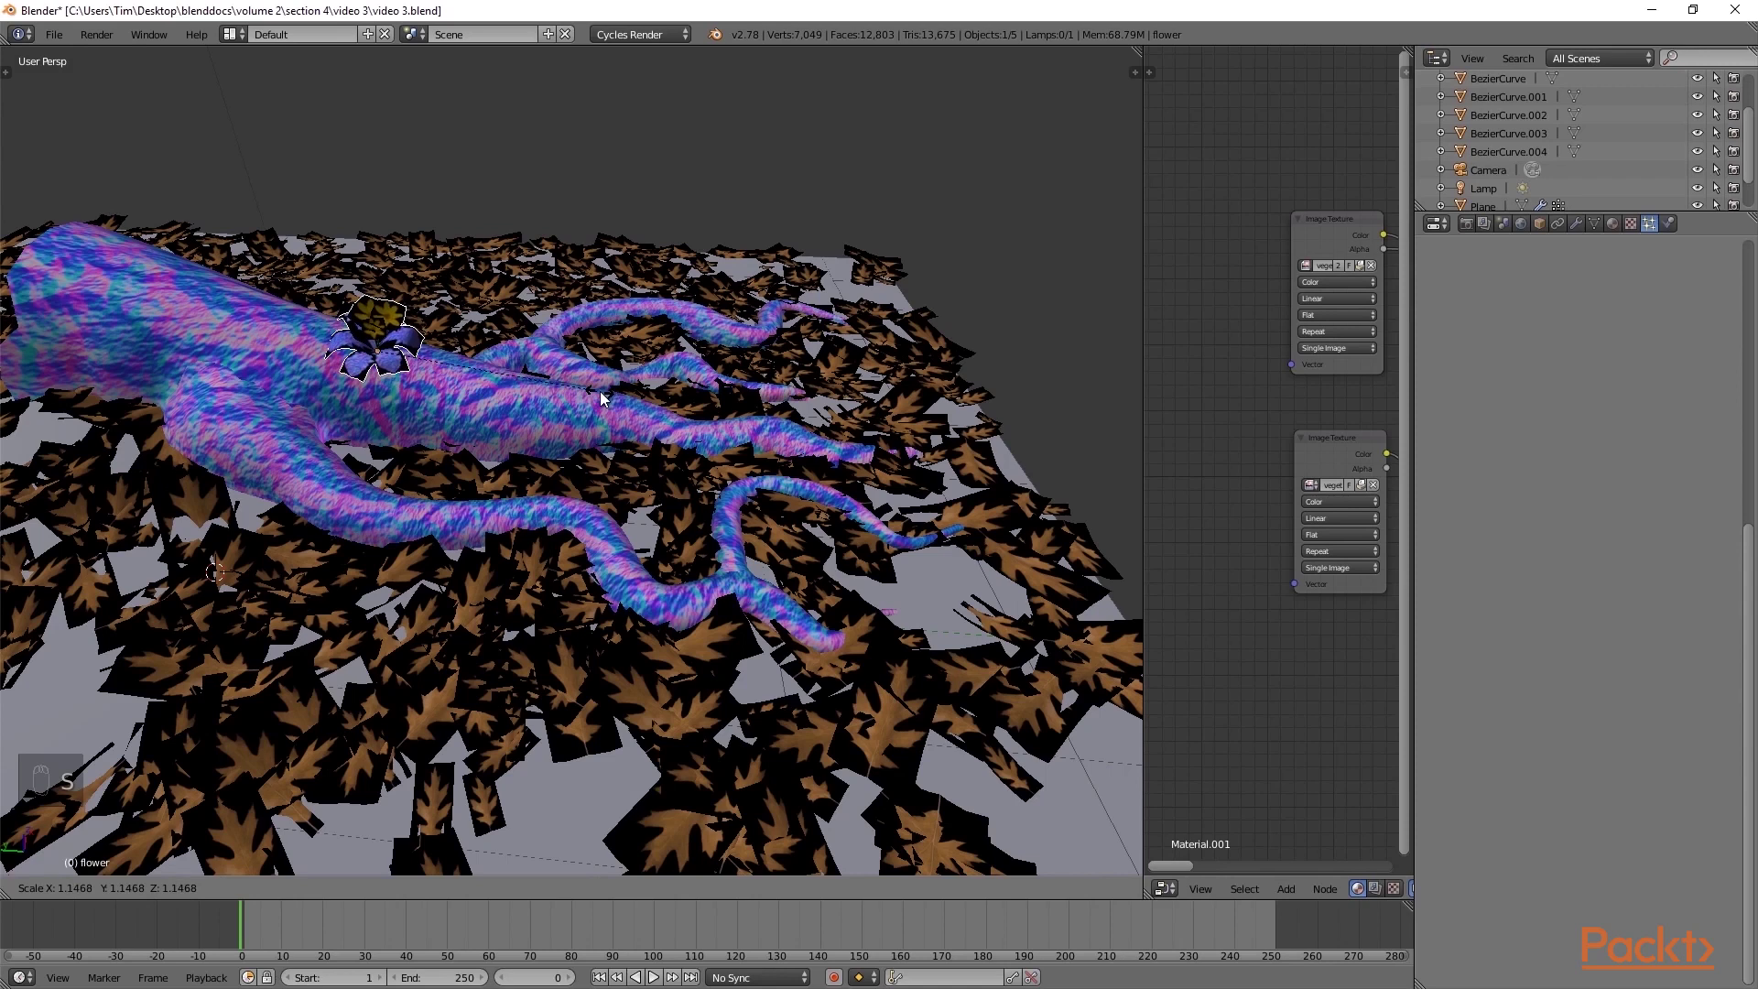
pyautogui.press('Escape')
pyautogui.rightClick(852, 475)
# Orbit to a high view of the whole plane and call up the interaction mode menu.
pyautogui.scroll(-5, 783, 446)
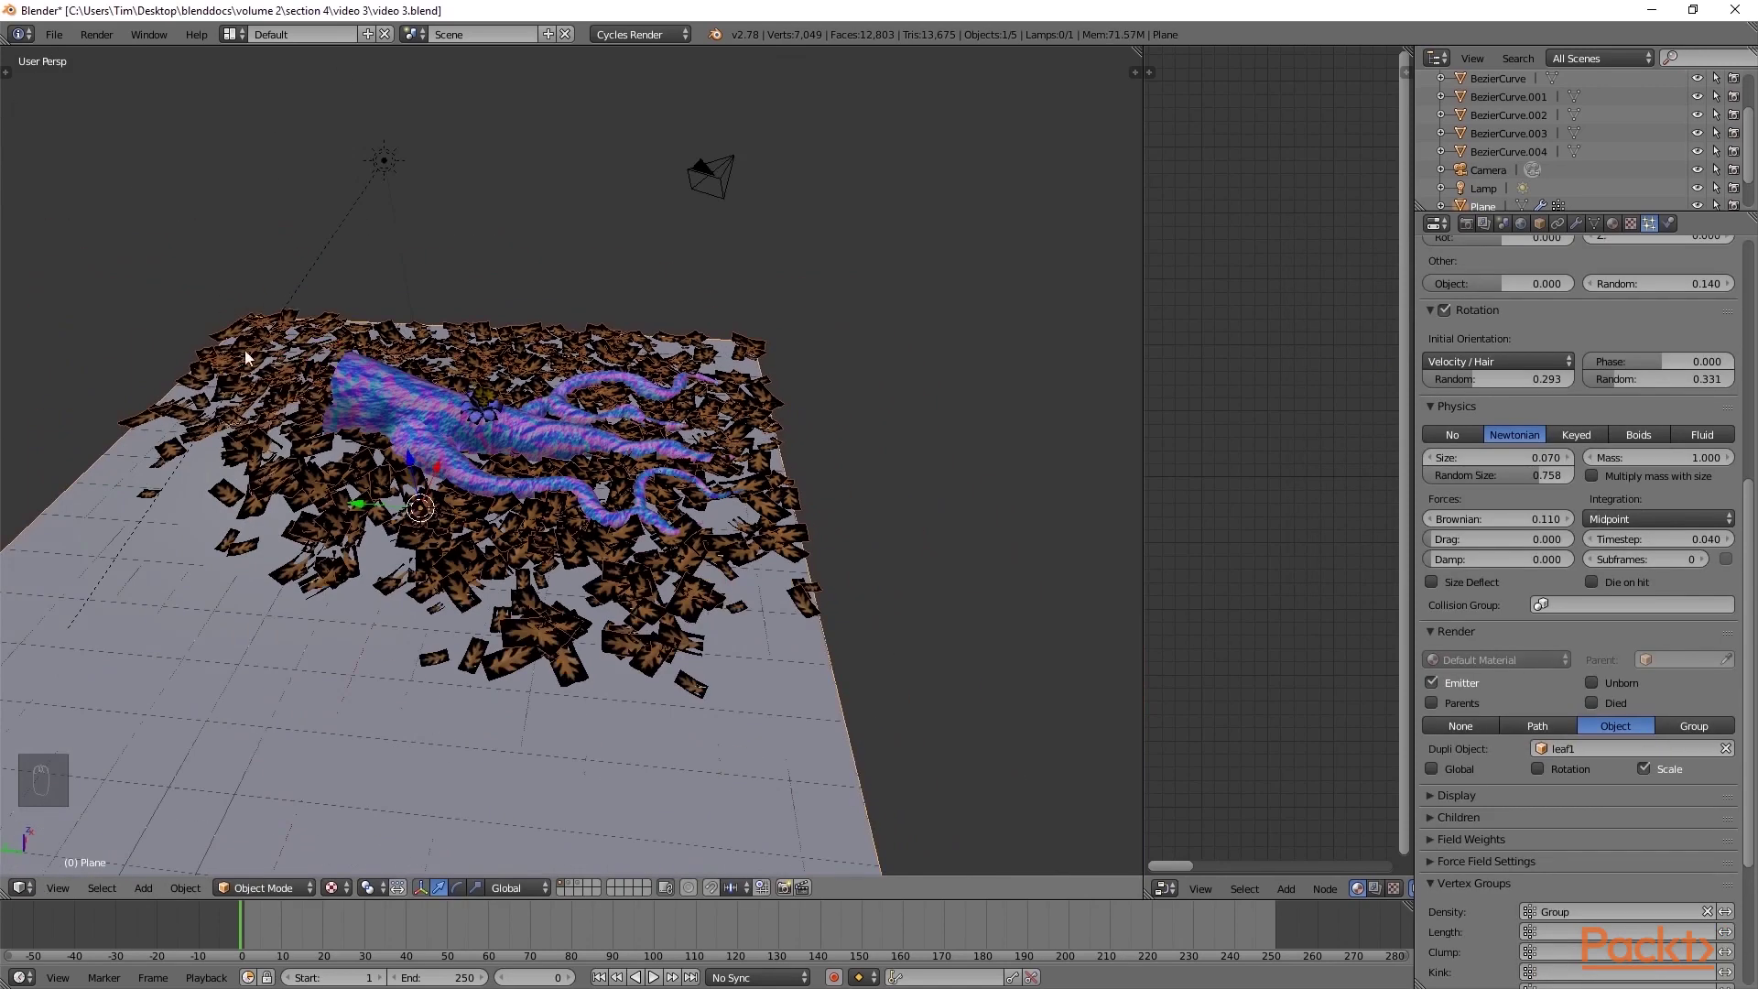
pyautogui.scroll(5, 707, 561)
pyautogui.moveTo(706, 562); pyautogui.dragTo(265, 237, button='middle')
pyautogui.moveTo(438, 456); pyautogui.dragTo(430, 549, button='middle')
pyautogui.scroll(-4, 441, 565)
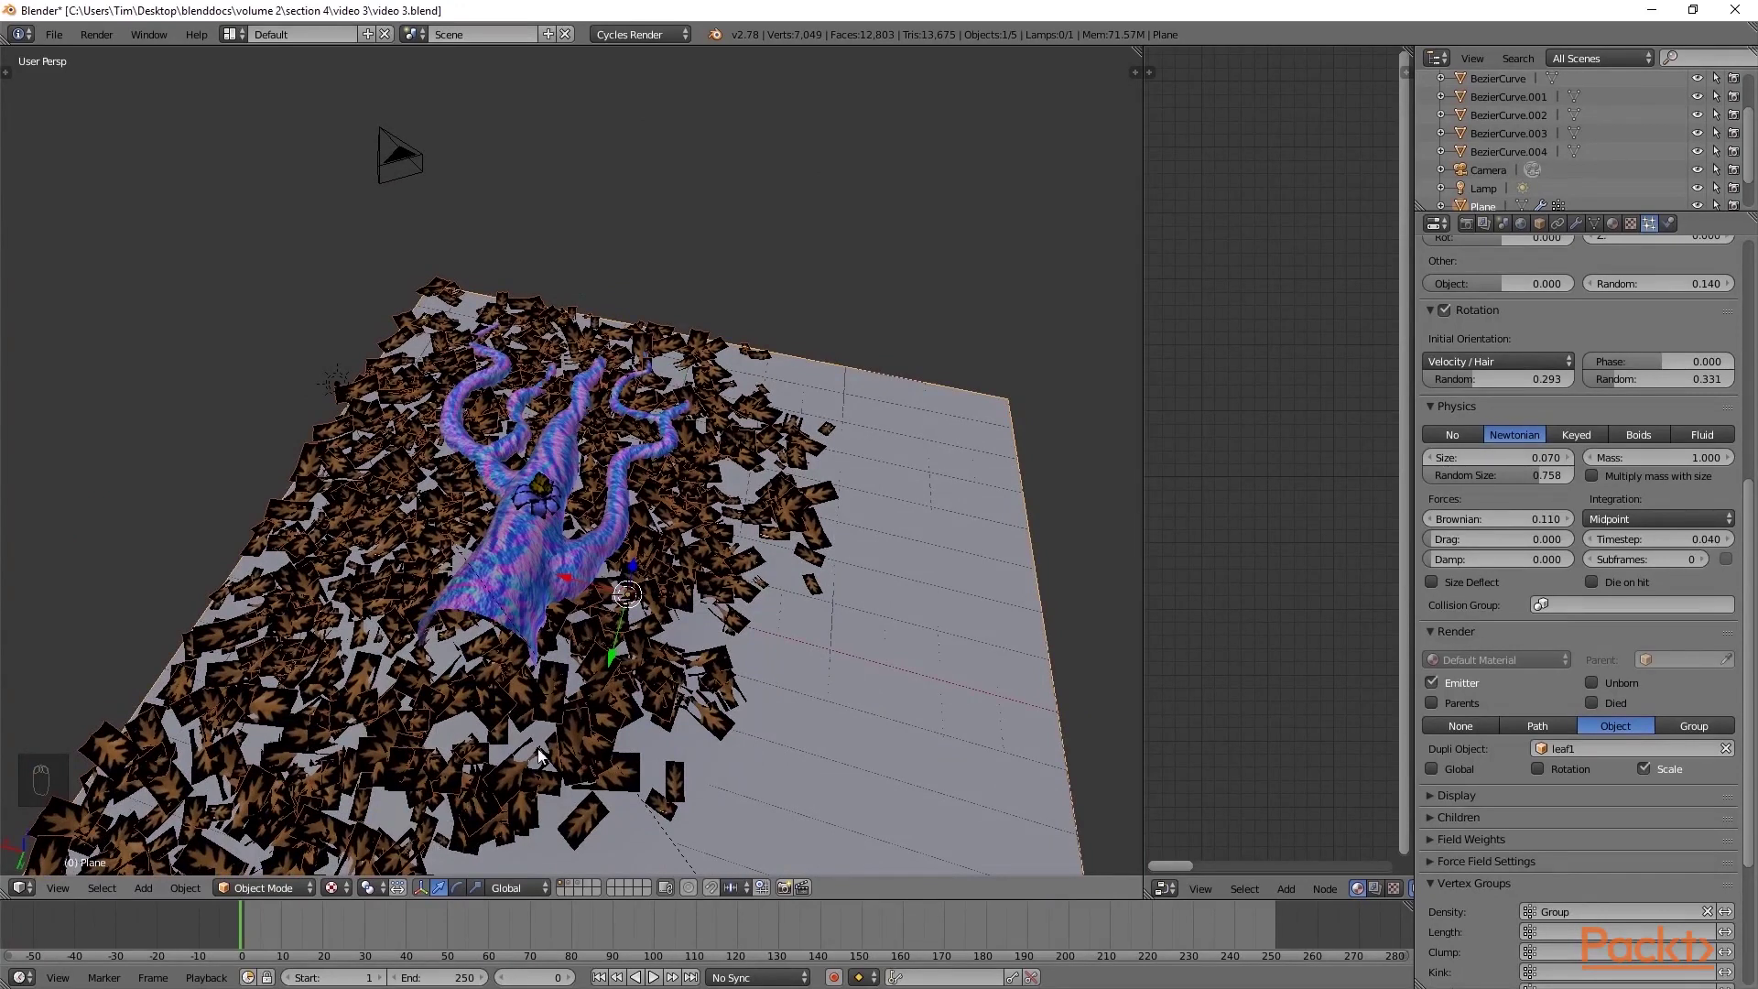
pyautogui.press('Tab')
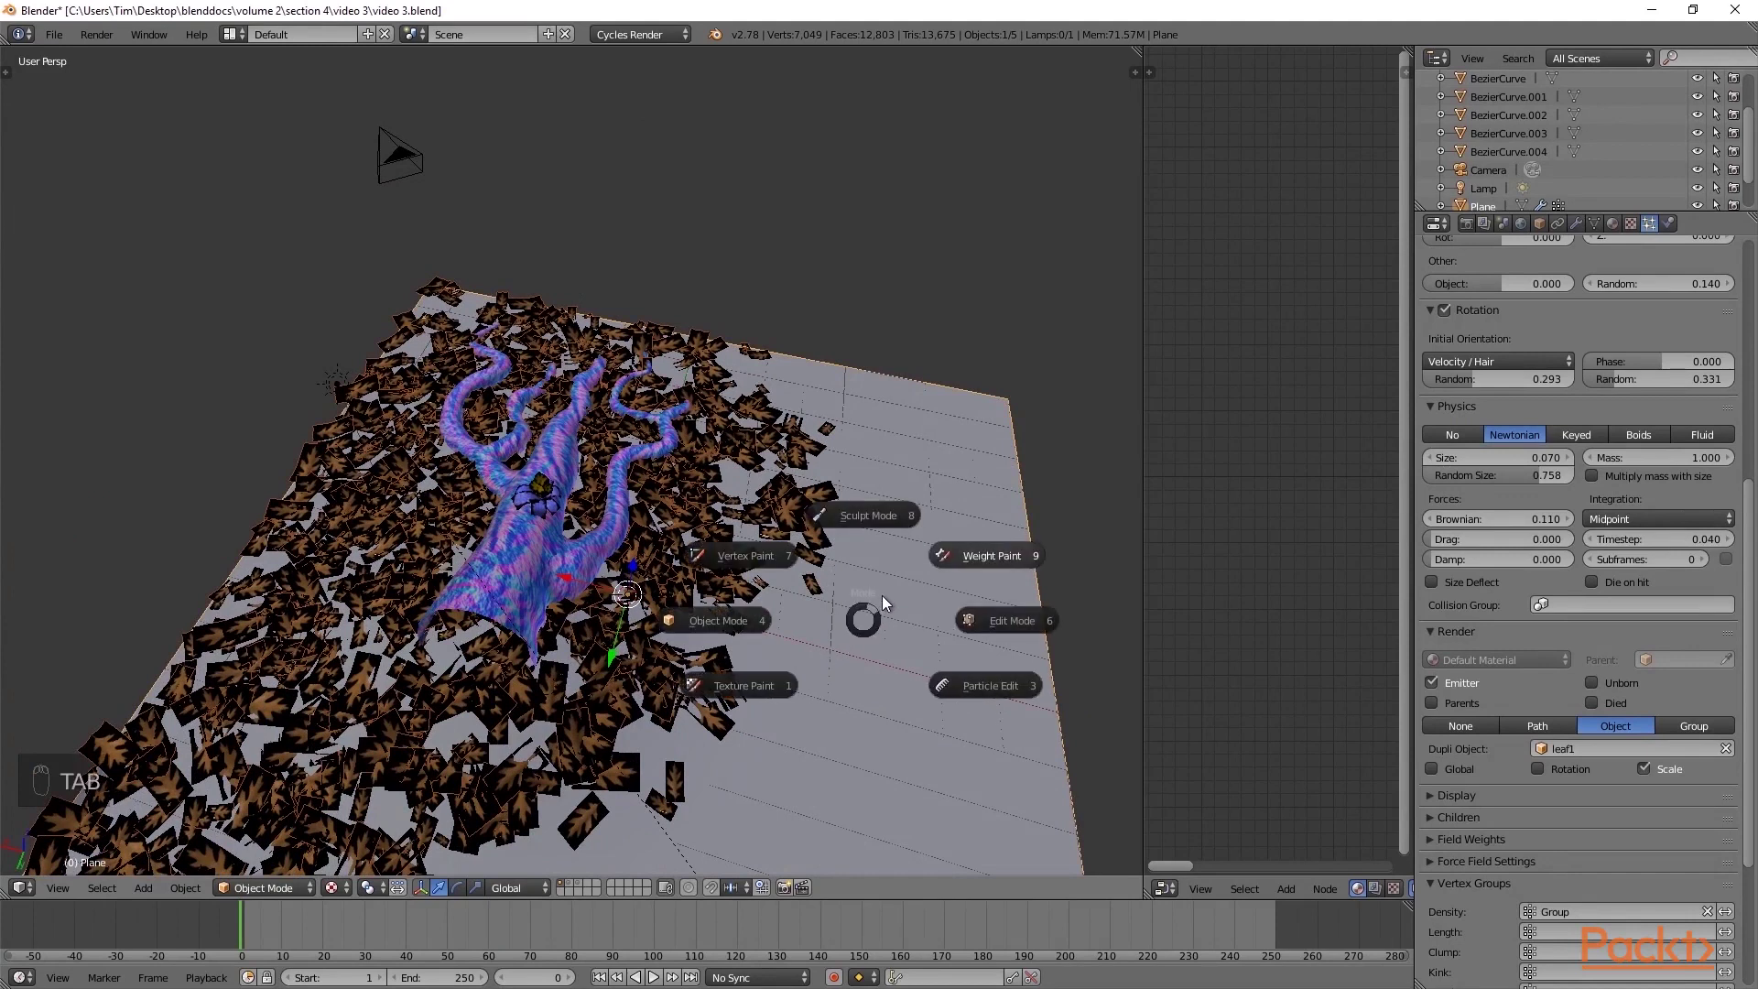
# In Weight Paint with brush weight 0, erase weight to thin the lower-left leaves.
pyautogui.click(956, 552)
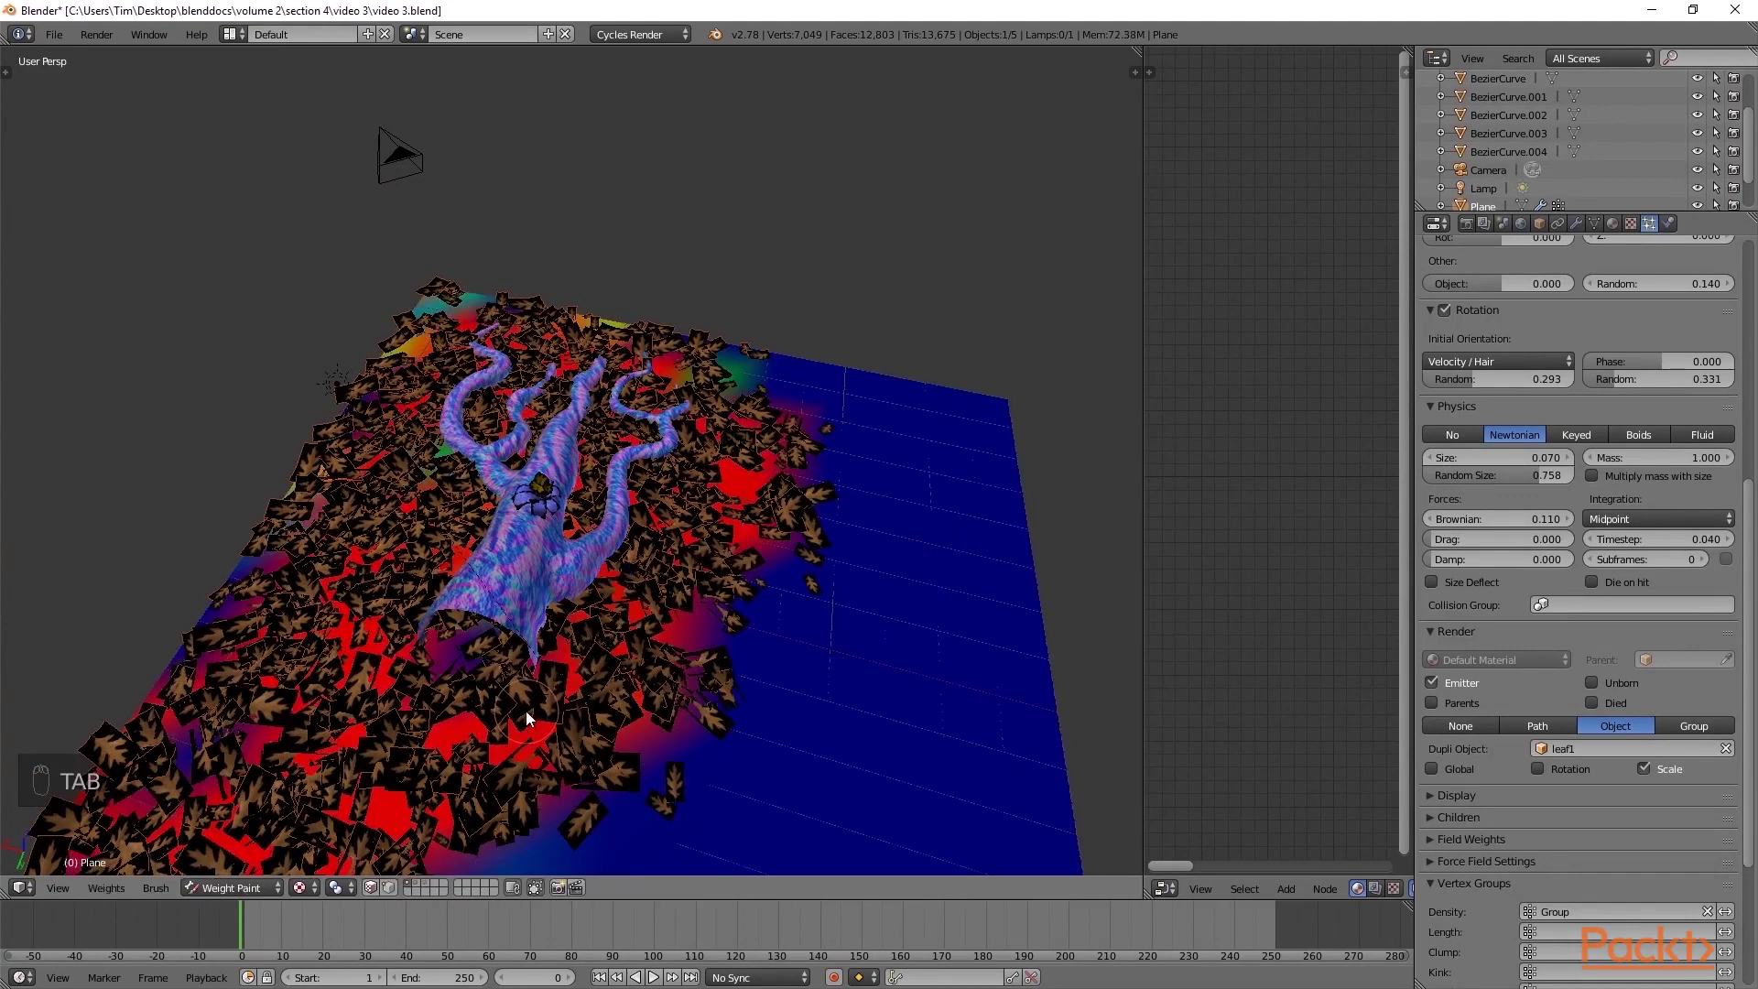
pyautogui.press('t')
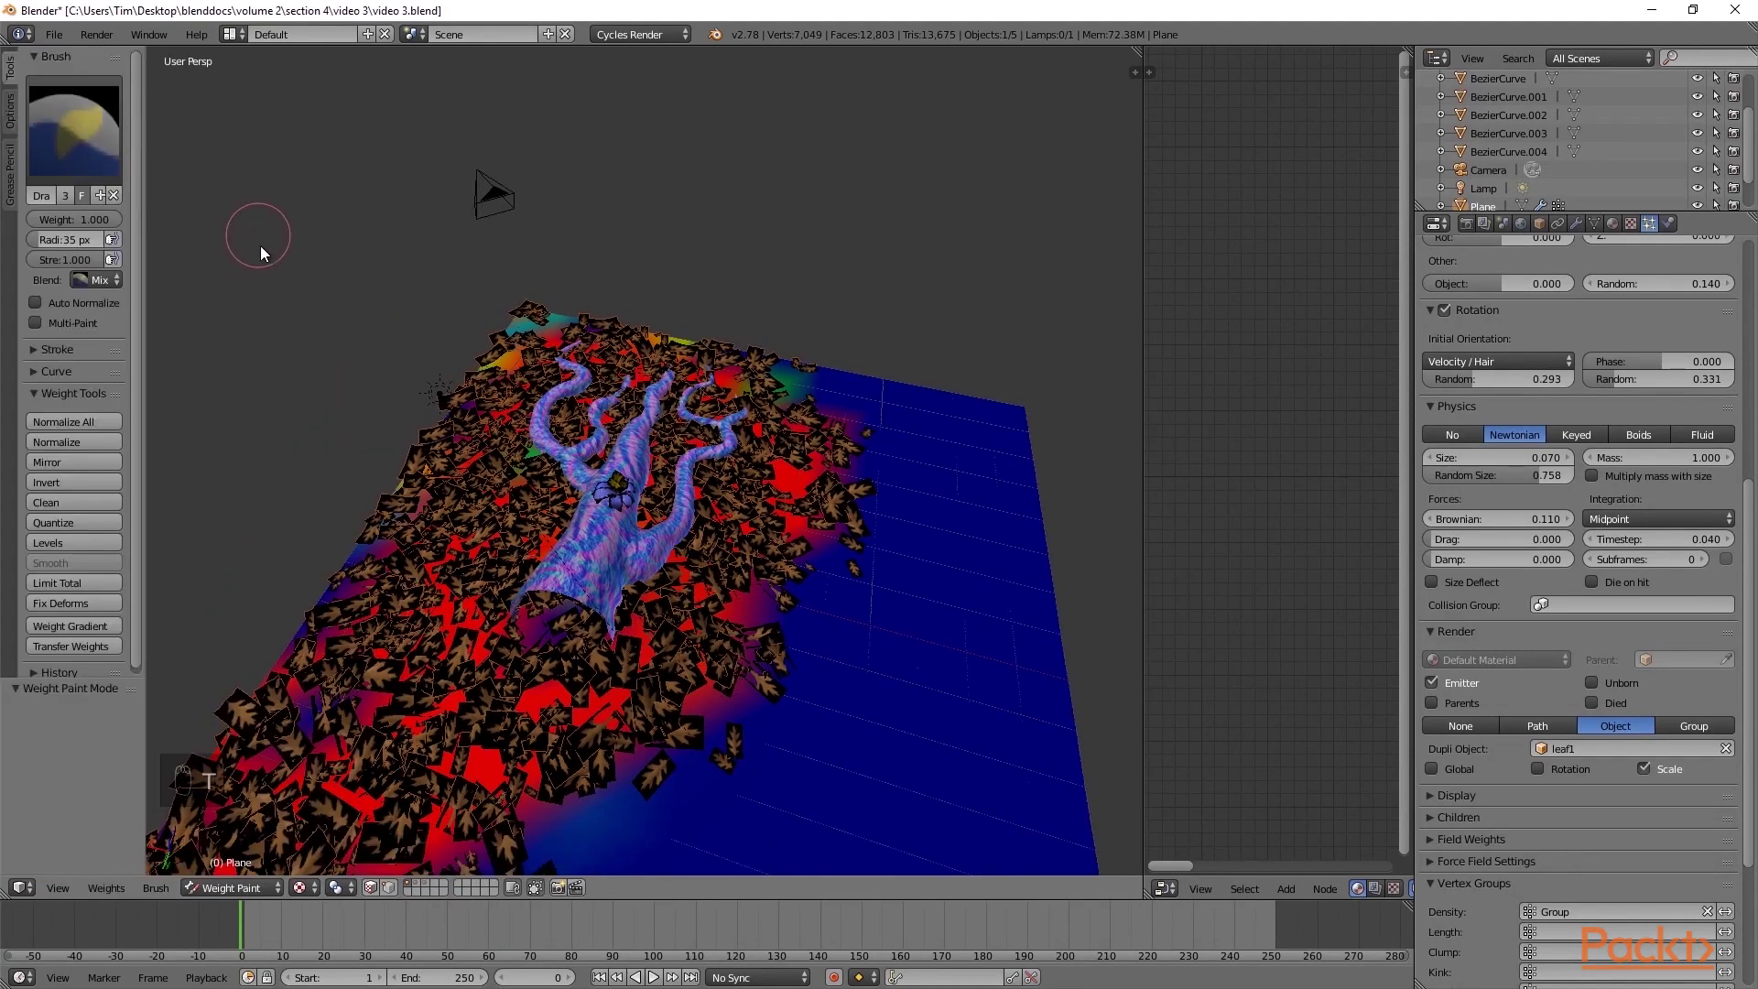
pyautogui.press('BackSpace')
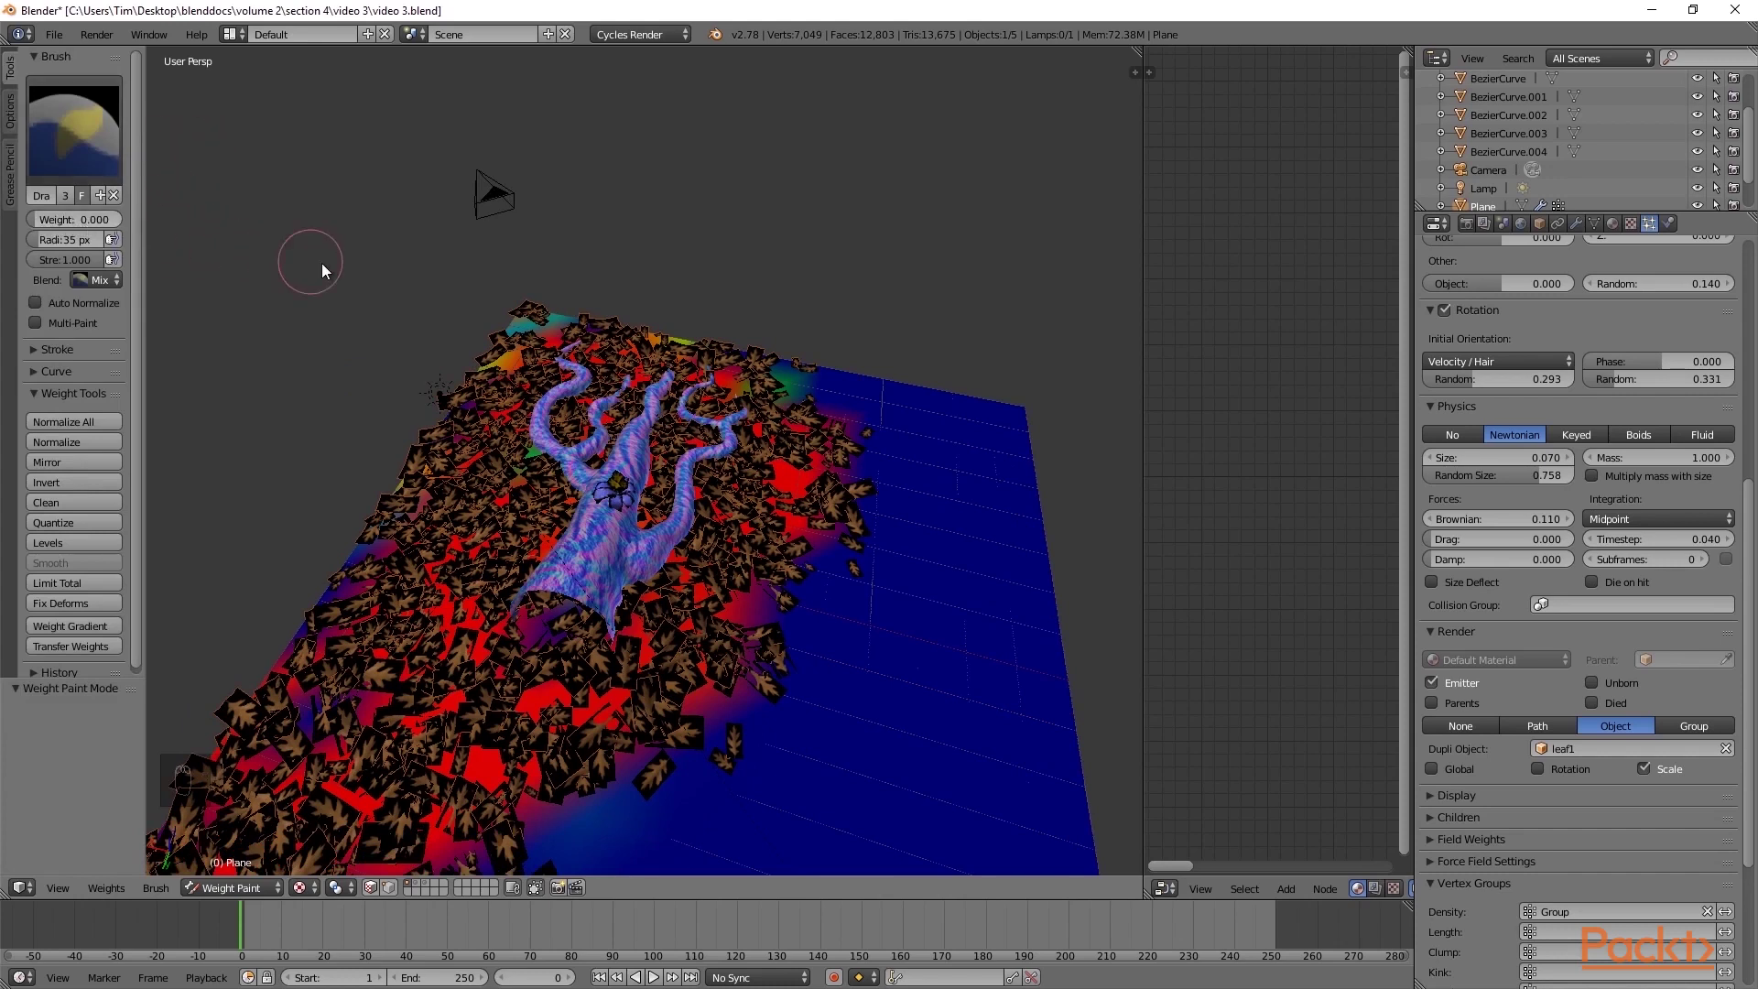
pyautogui.press('t')
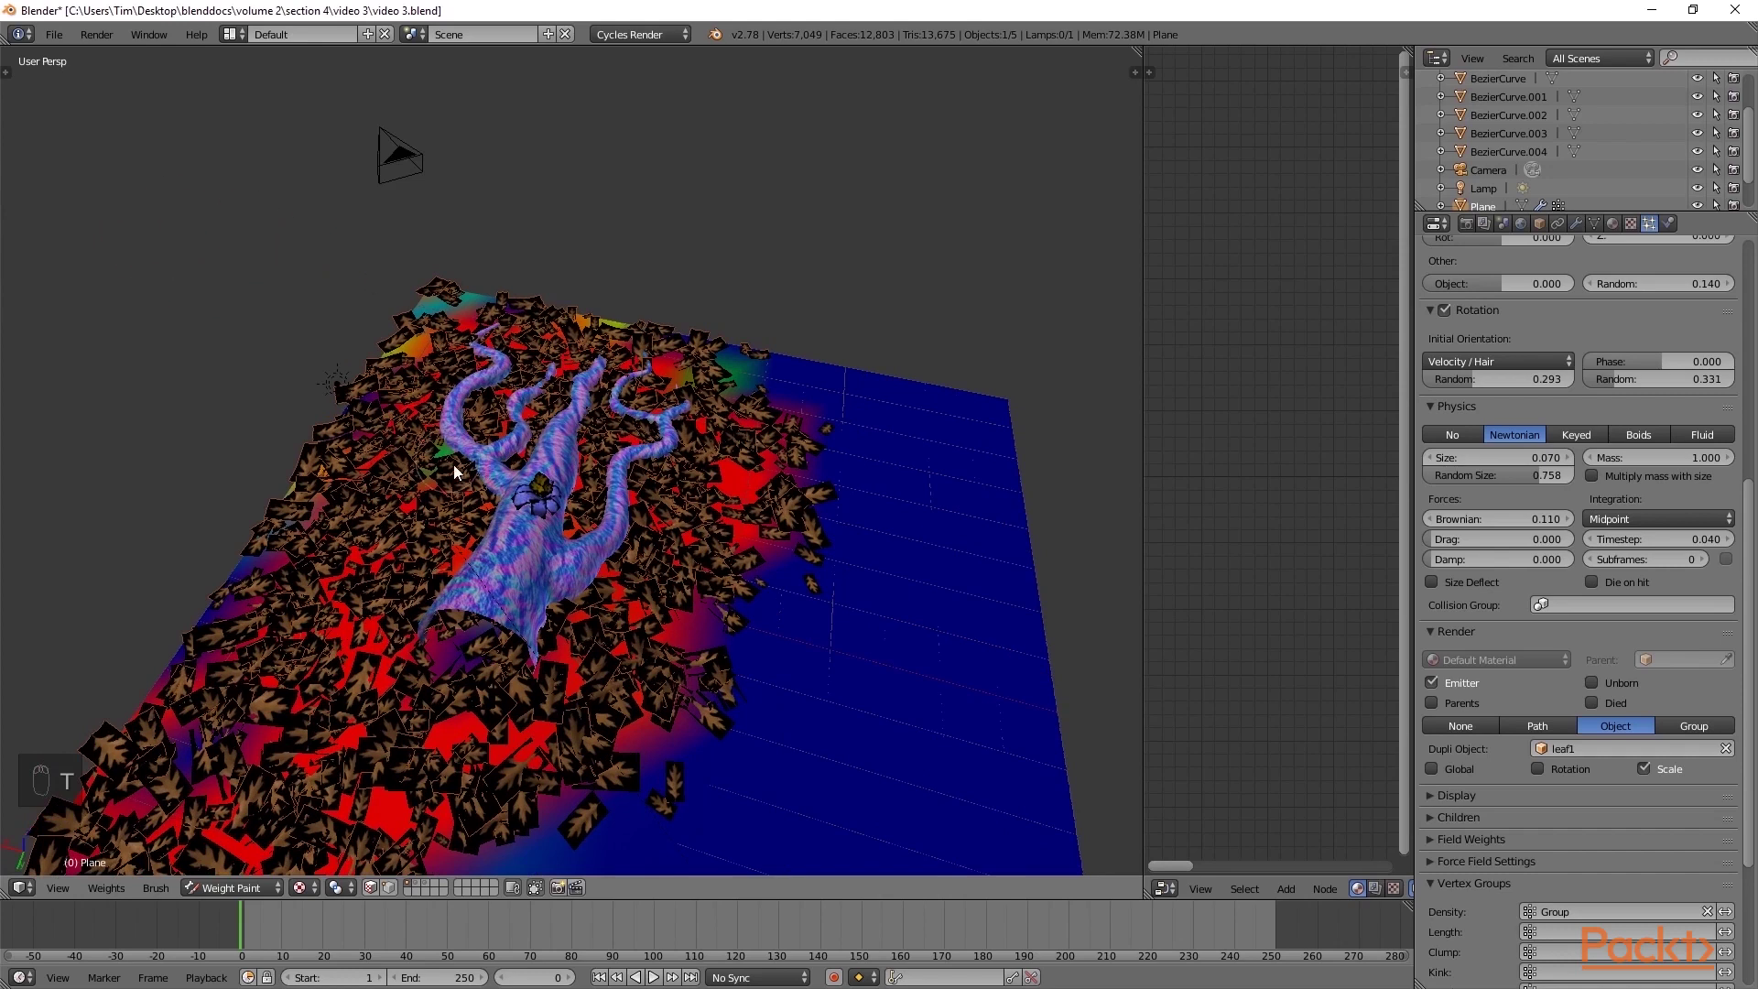
pyautogui.scroll(-3, 412, 471)
pyautogui.moveTo(375, 568)
pyautogui.mouseDown()
pyautogui.moveTo(412, 687)
pyautogui.moveTo(391, 696)
pyautogui.moveTo(331, 660)
pyautogui.moveTo(475, 682)
pyautogui.moveTo(305, 623)
pyautogui.moveTo(528, 671)
pyautogui.moveTo(316, 590)
pyautogui.moveTo(567, 645)
pyautogui.mouseUp()
pyautogui.moveTo(461, 606)
pyautogui.mouseDown()
pyautogui.moveTo(536, 611)
pyautogui.moveTo(539, 641)
pyautogui.mouseUp()
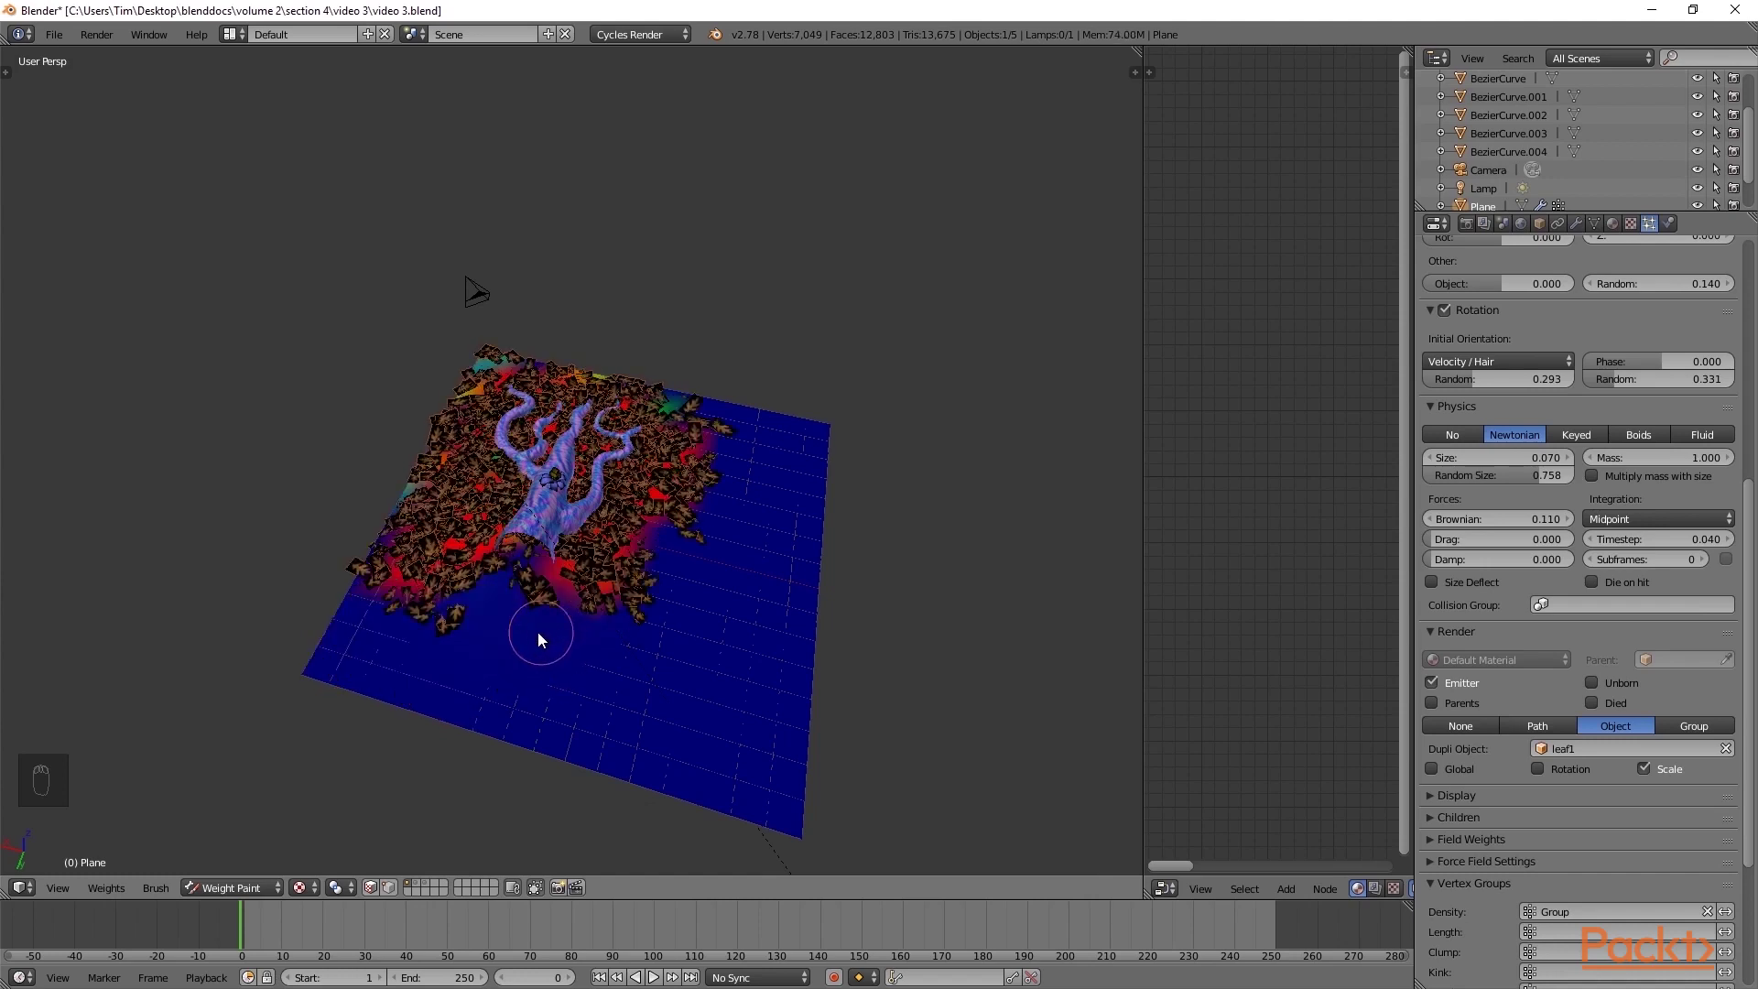
pyautogui.click(469, 610)
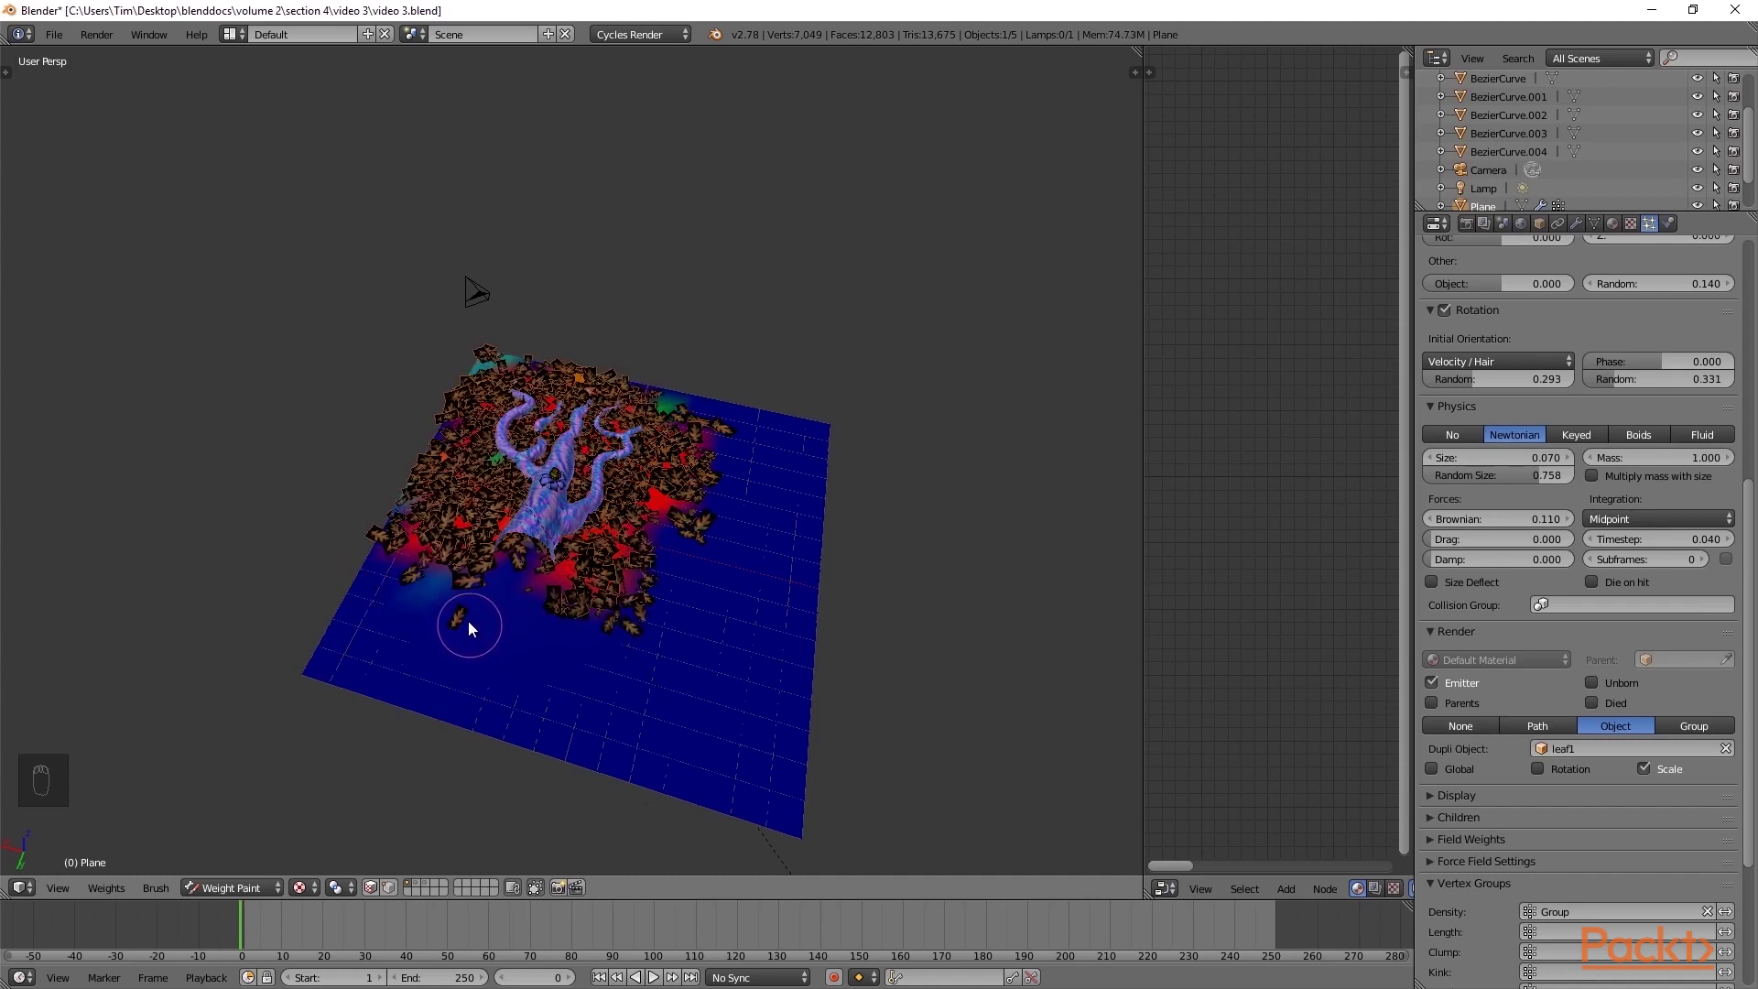
# Return to Object Mode and view the thinned leaves from a lower angle.
pyautogui.moveTo(479, 667); pyautogui.dragTo(626, 652, button='middle')
pyautogui.scroll(2, 625, 652)
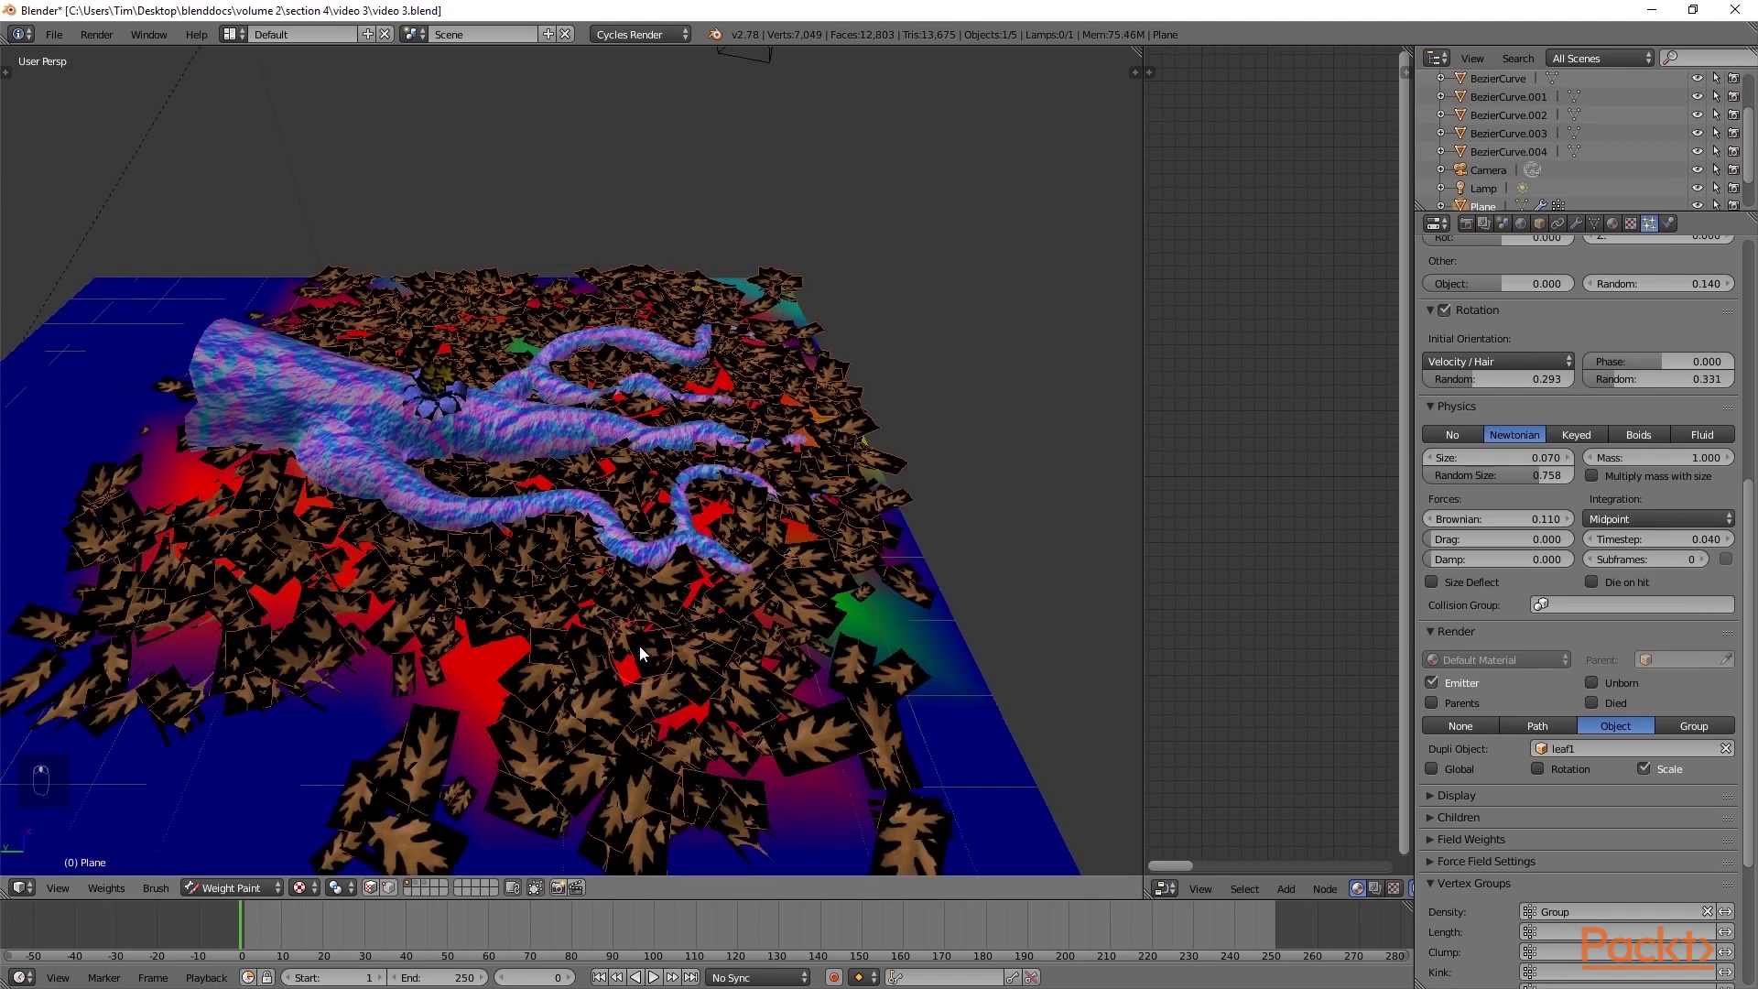
pyautogui.press('Tab')
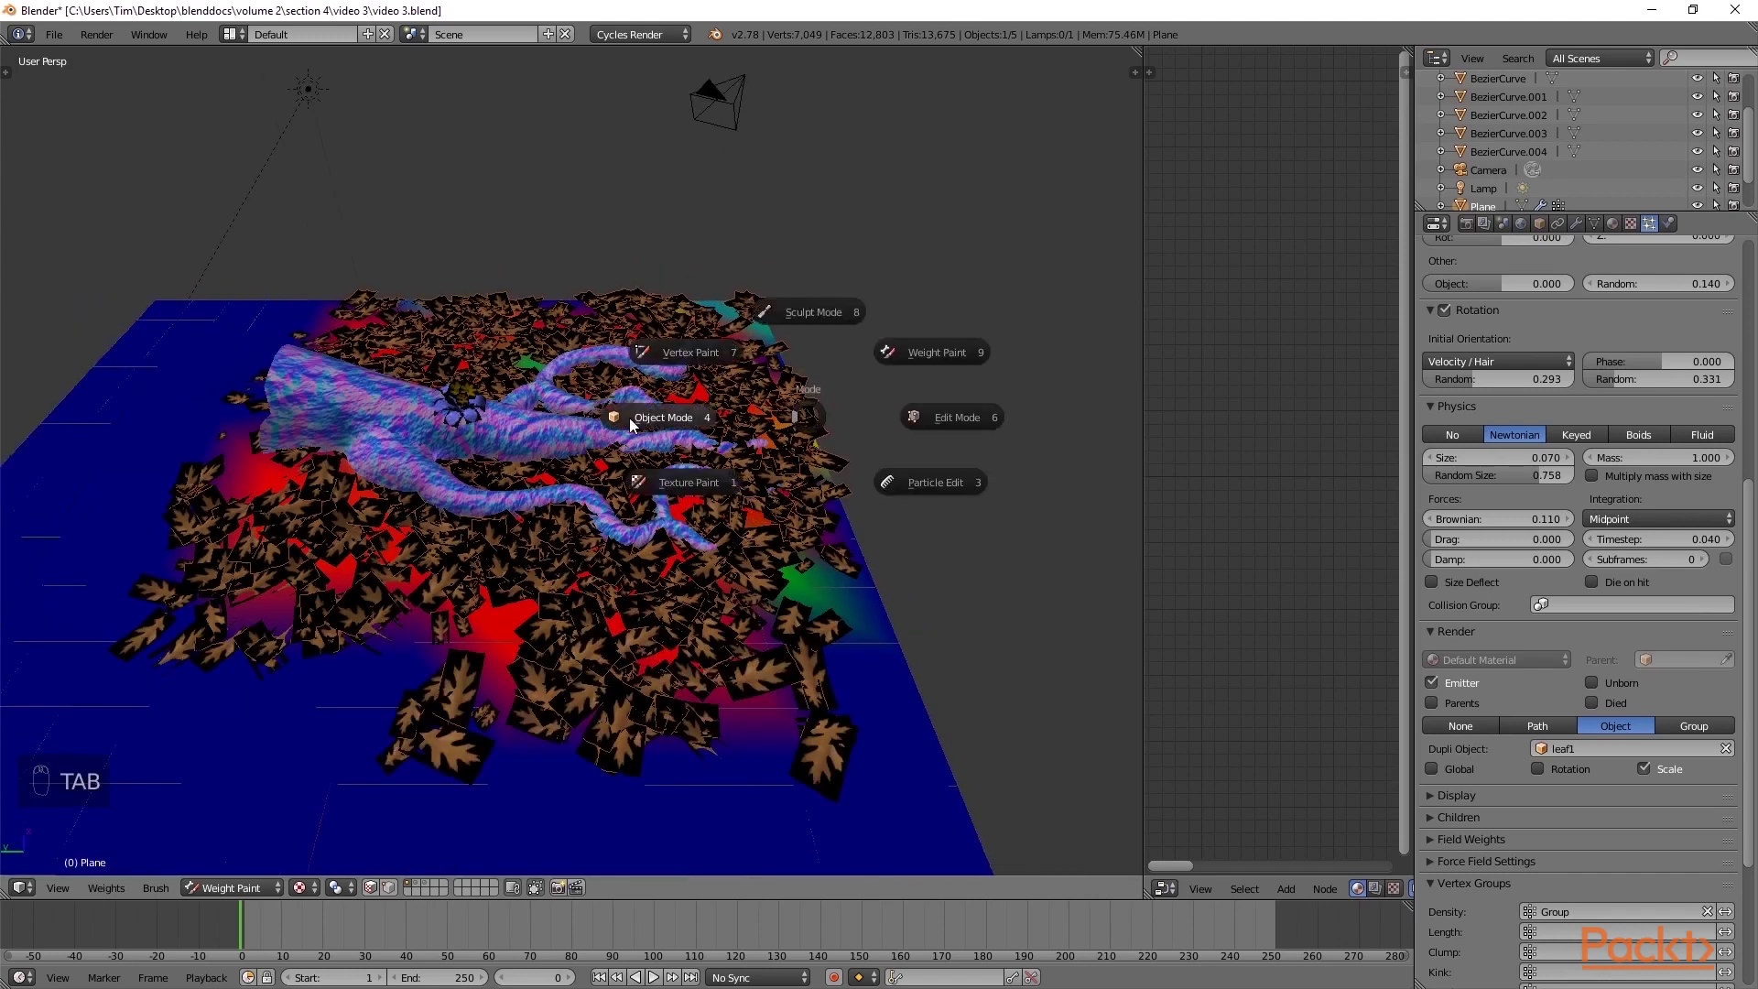
pyautogui.click(632, 418)
pyautogui.scroll(4, 758, 548)
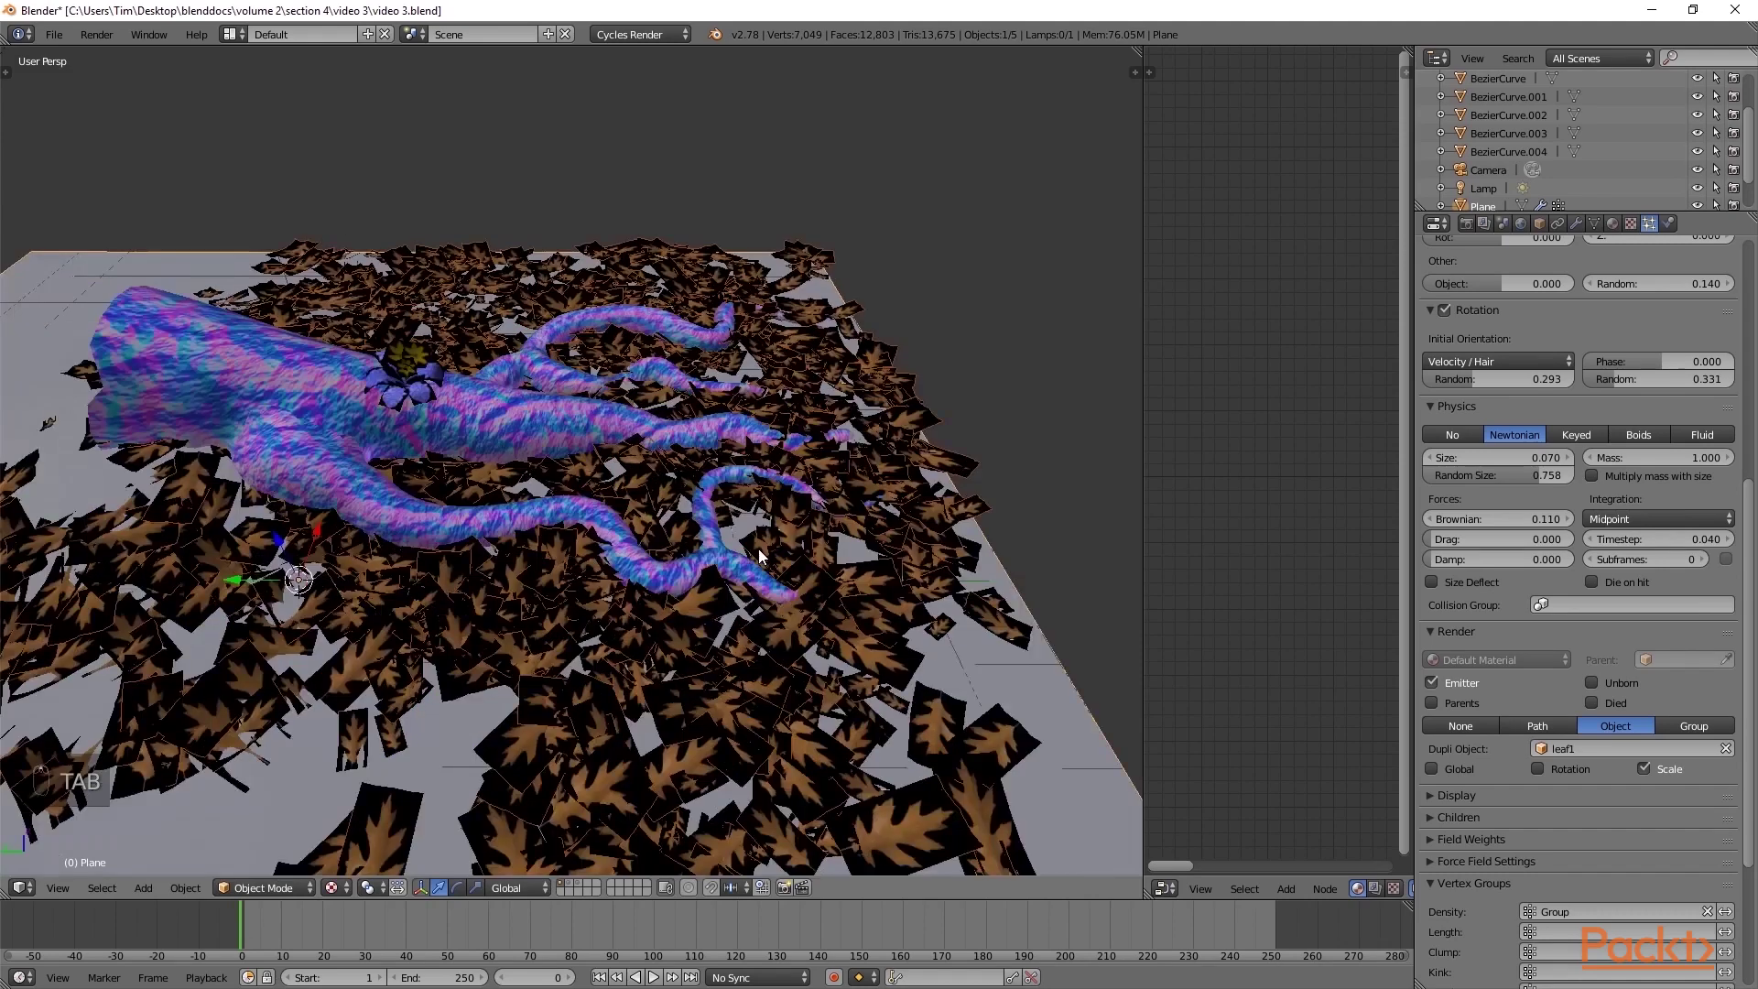
pyautogui.moveTo(784, 569)
pyautogui.mouseDown(button='middle')
pyautogui.moveTo(784, 537)
pyautogui.moveTo(769, 563)
pyautogui.mouseUp(button='middle')
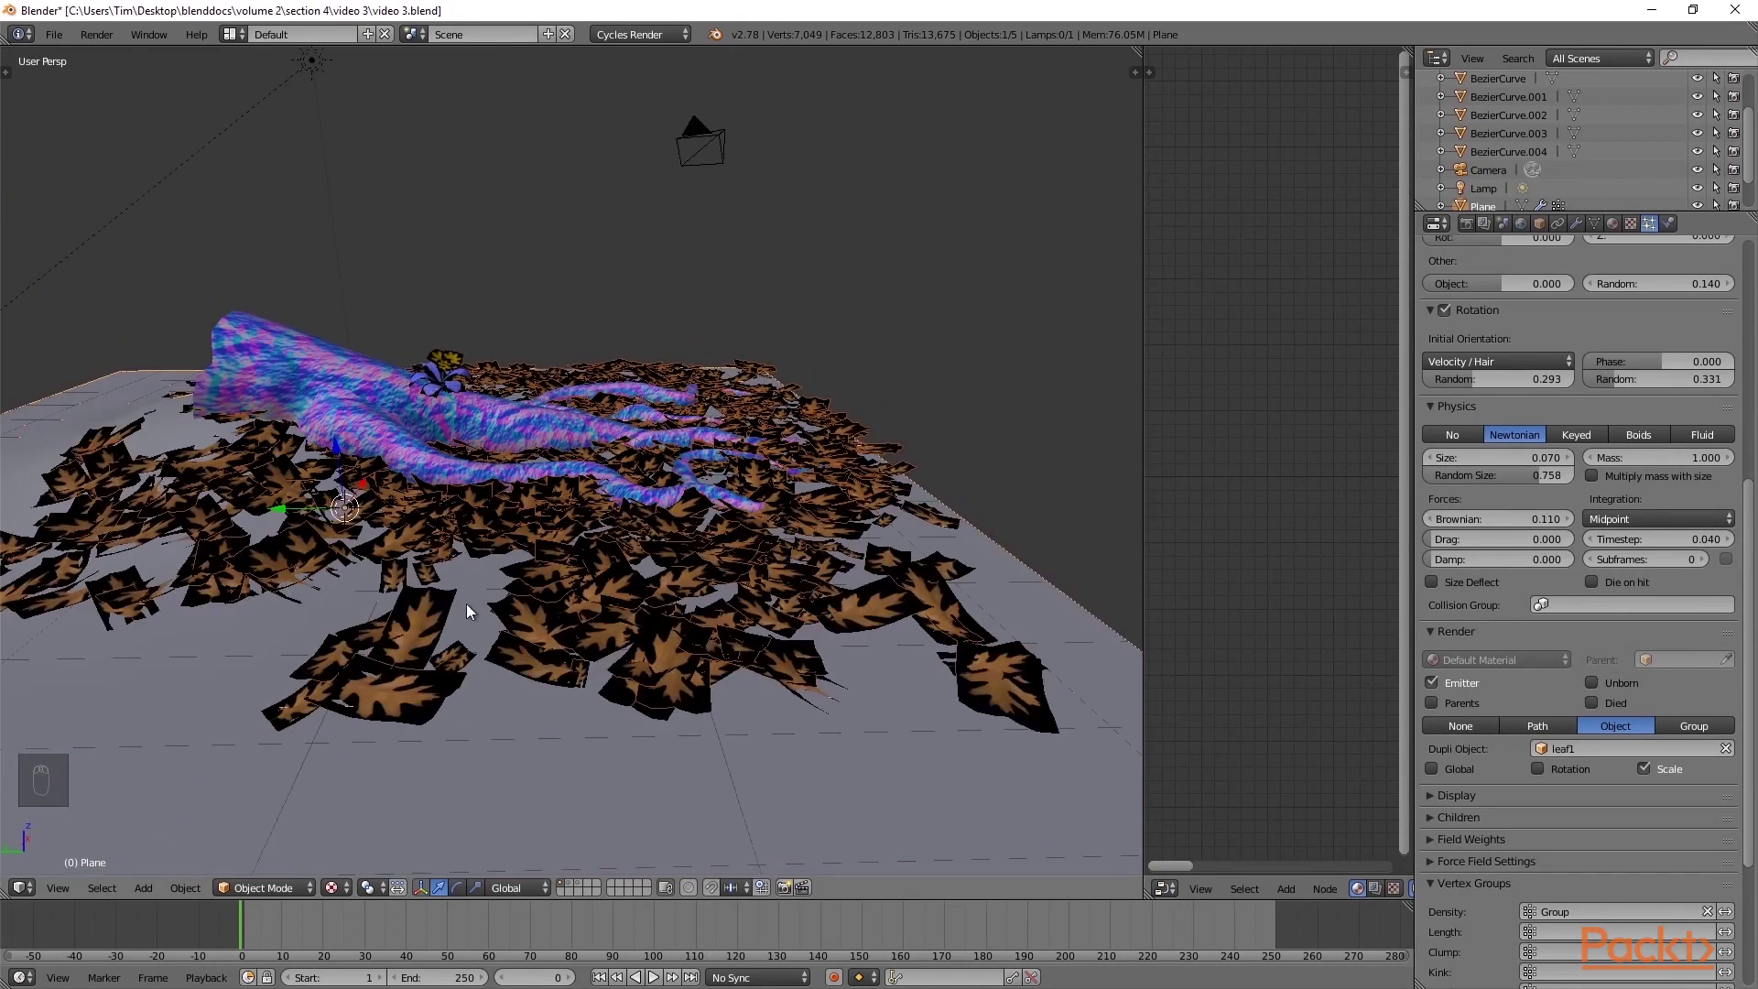
# Paint weight back onto the plane's left side, then return to Object Mode.
pyautogui.press('Tab')
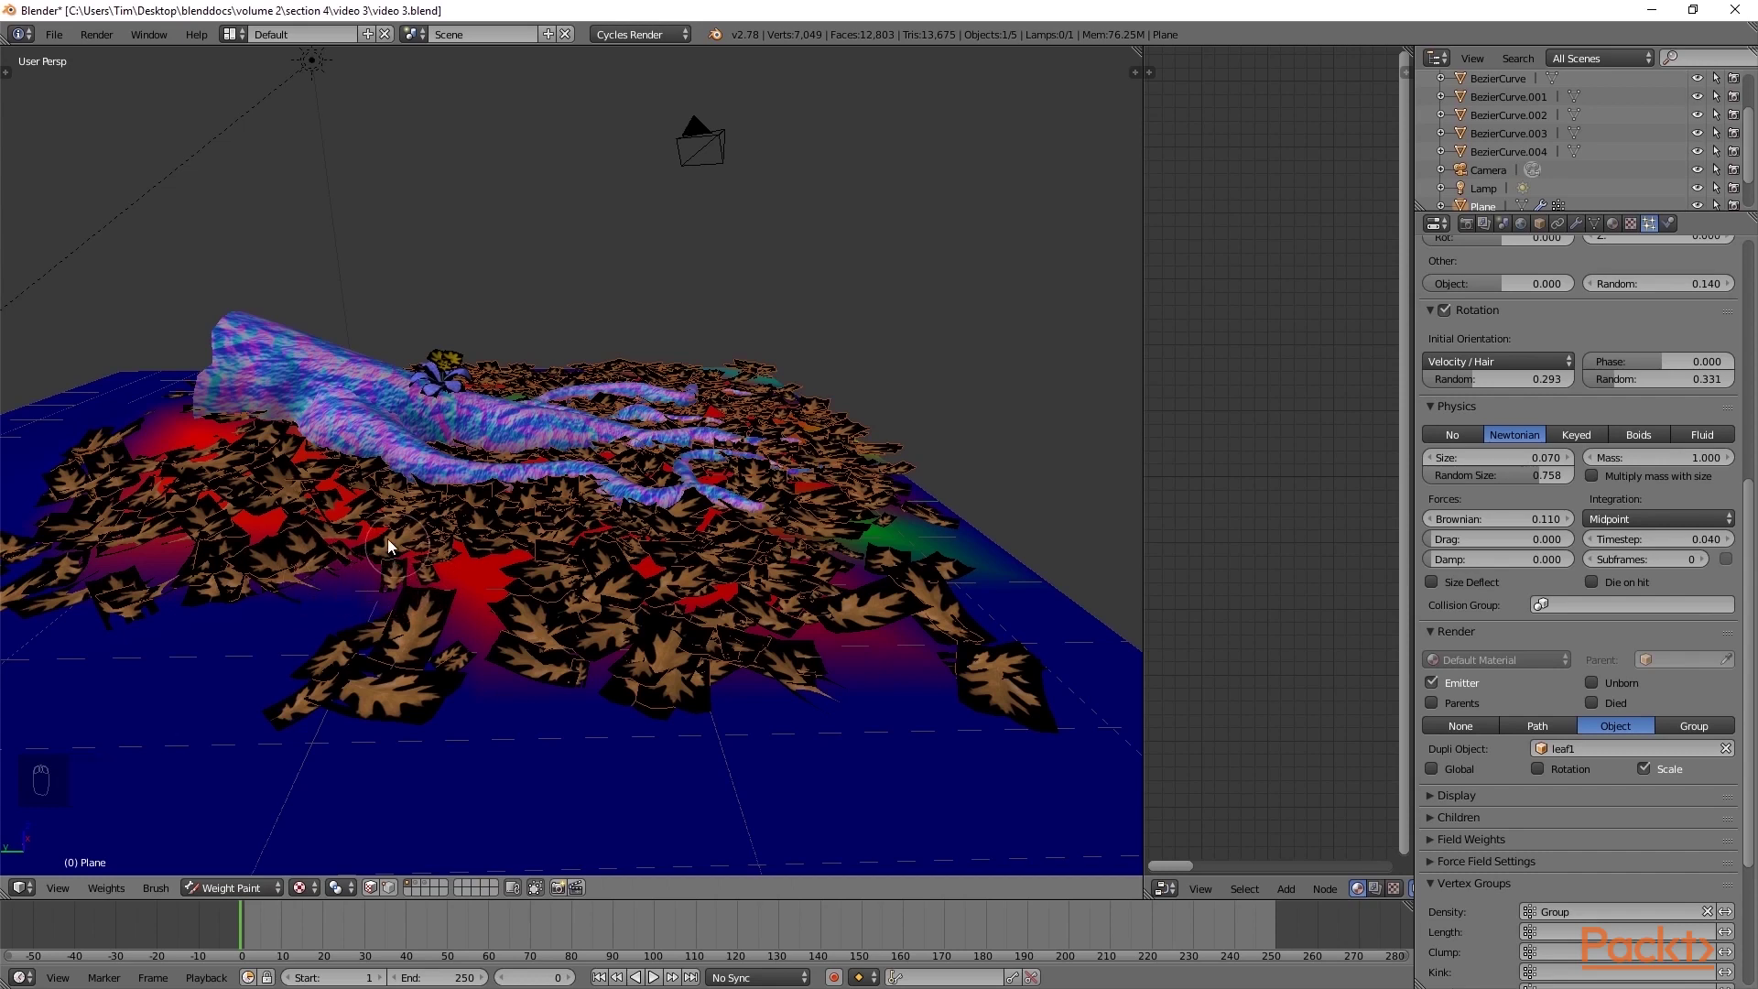
pyautogui.press('t')
pyautogui.press('t')
pyautogui.moveTo(379, 604); pyautogui.dragTo(364, 608)
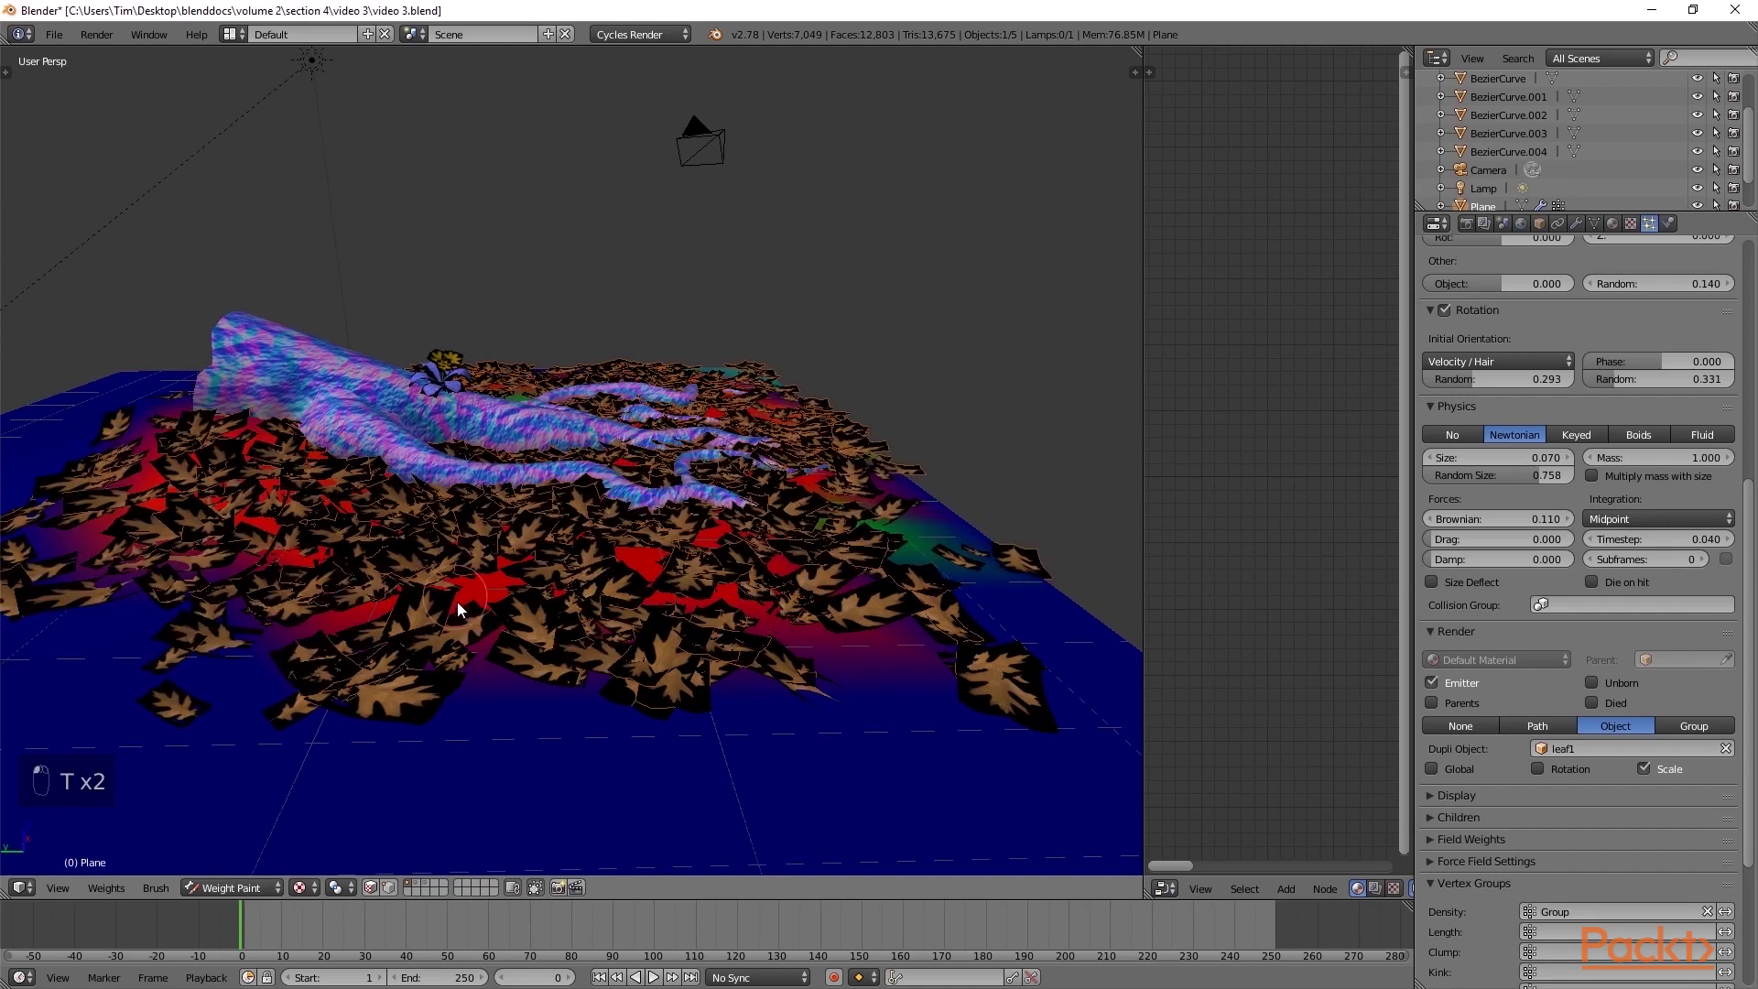
pyautogui.press('Tab')
pyautogui.click(375, 509)
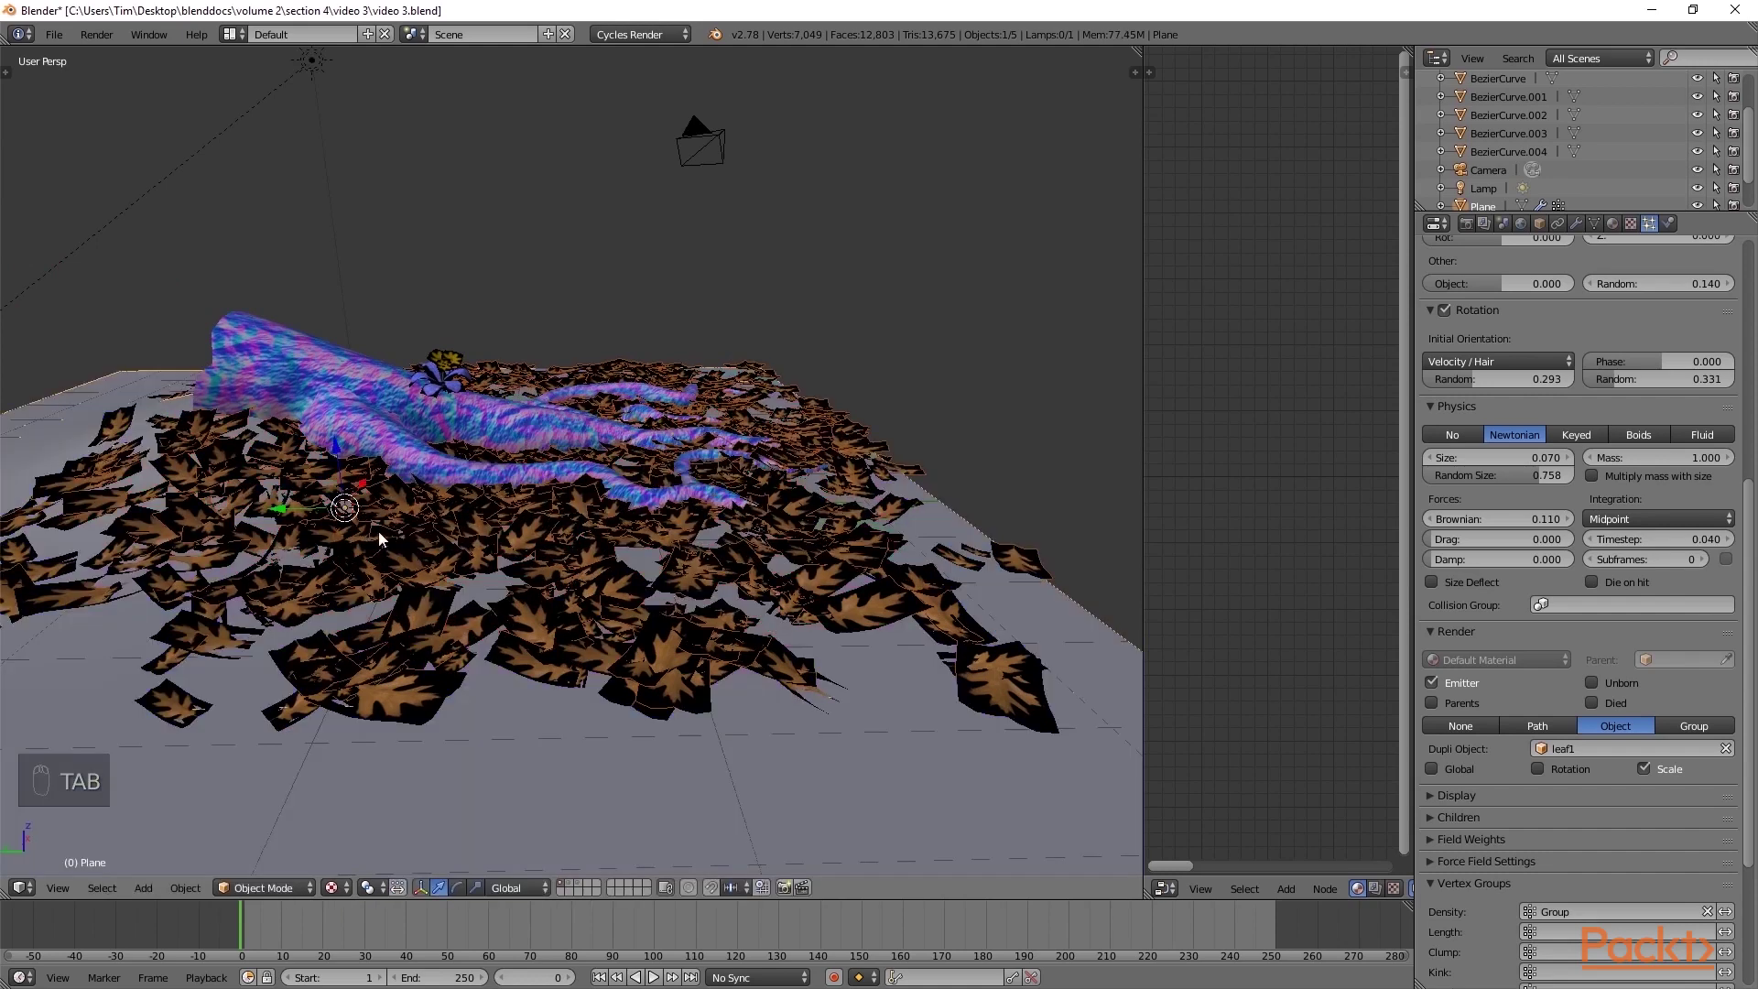
# Try particle seeds up to 6 and settle on seed 4.
pyautogui.scroll(8, 1700, 357)
pyautogui.scroll(3, 1699, 366)
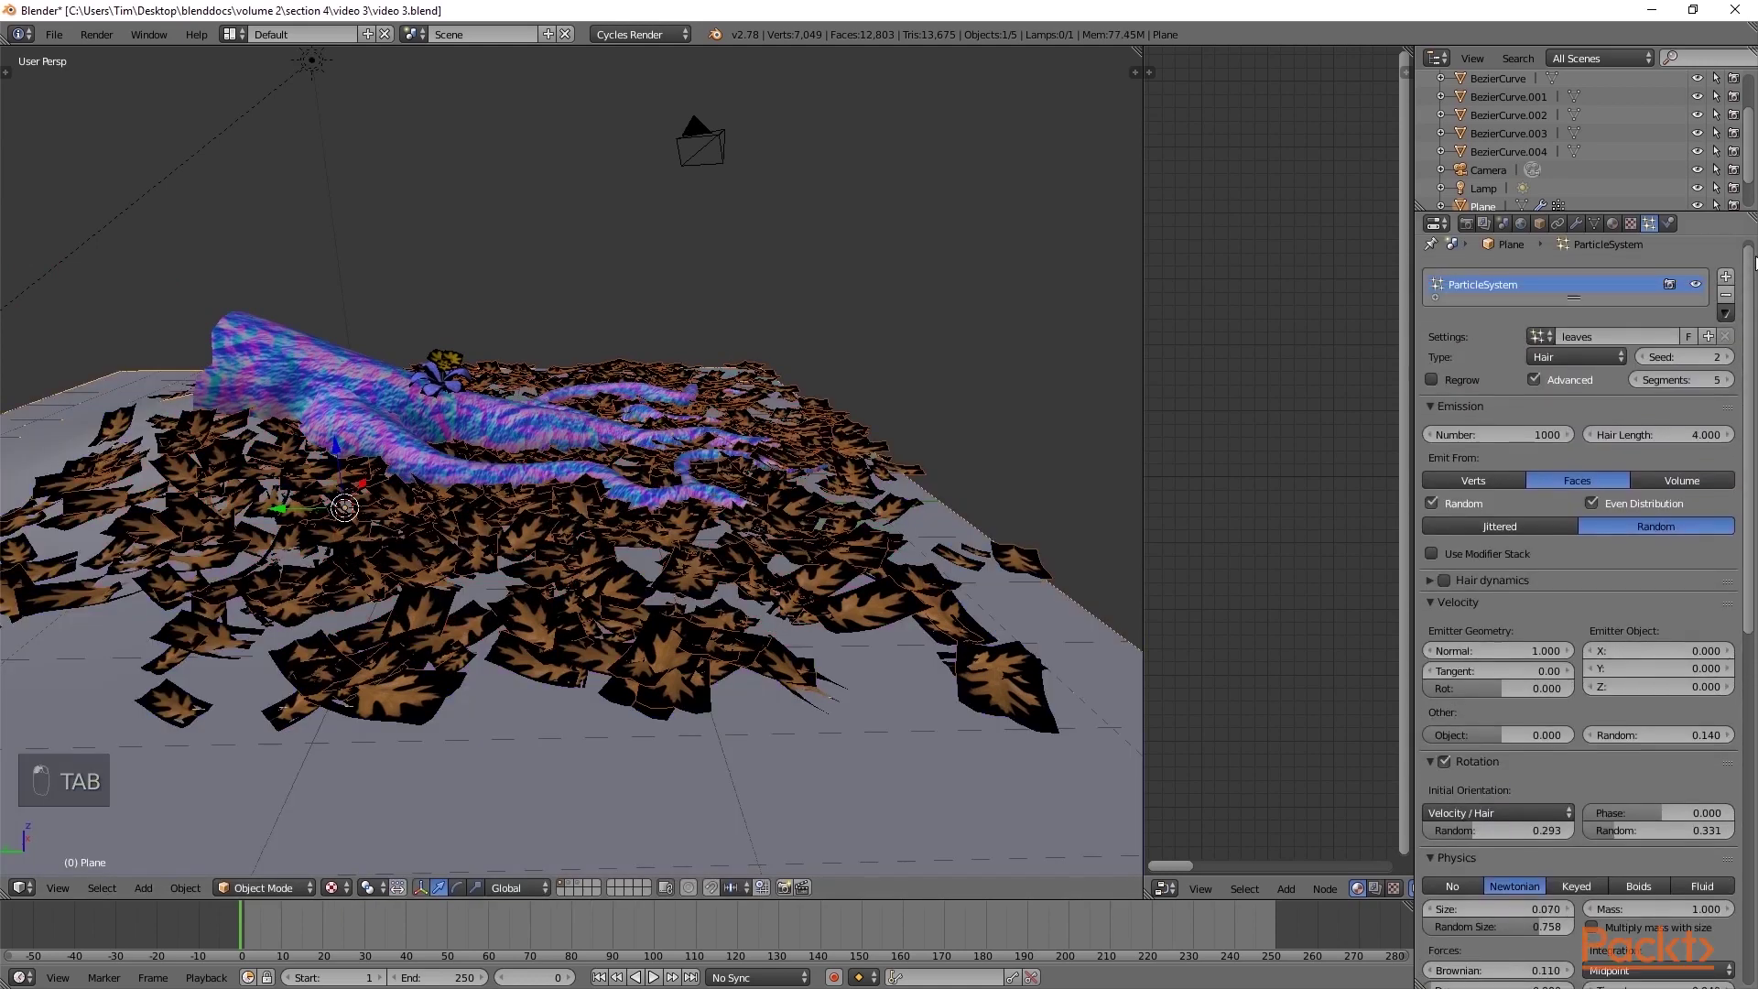
pyautogui.click(1730, 358)
pyautogui.click(1730, 358)
pyautogui.click(1730, 358)
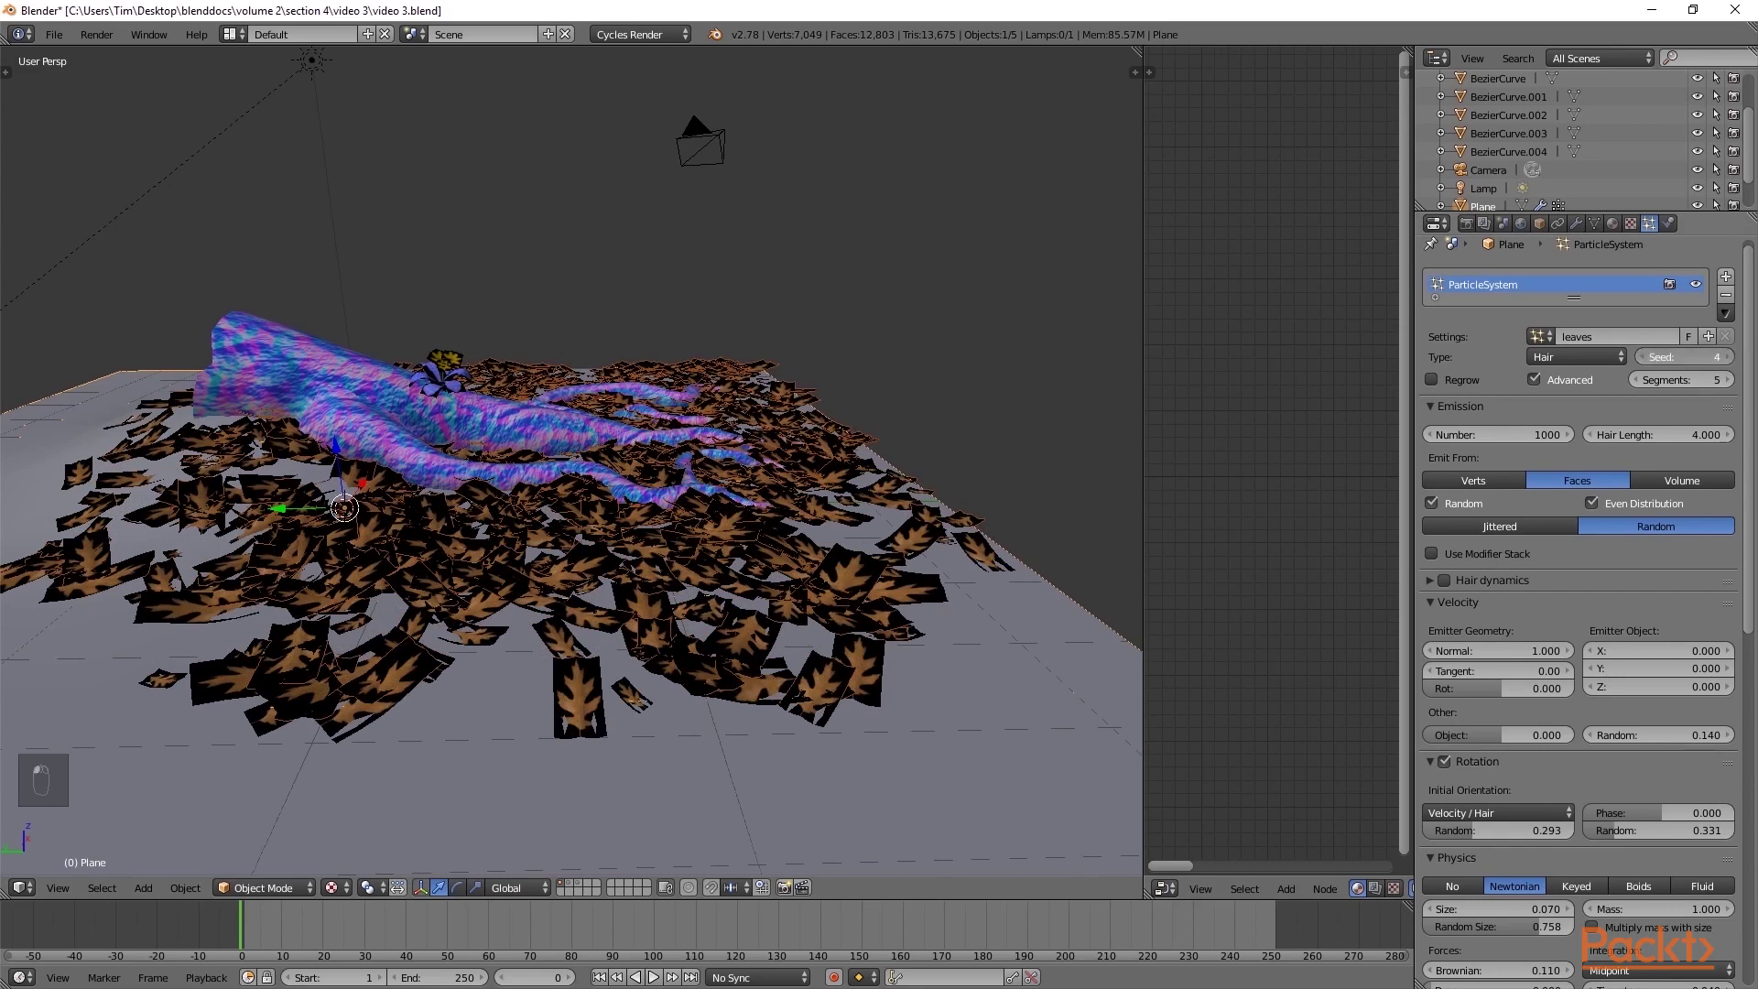
pyautogui.click(1730, 359)
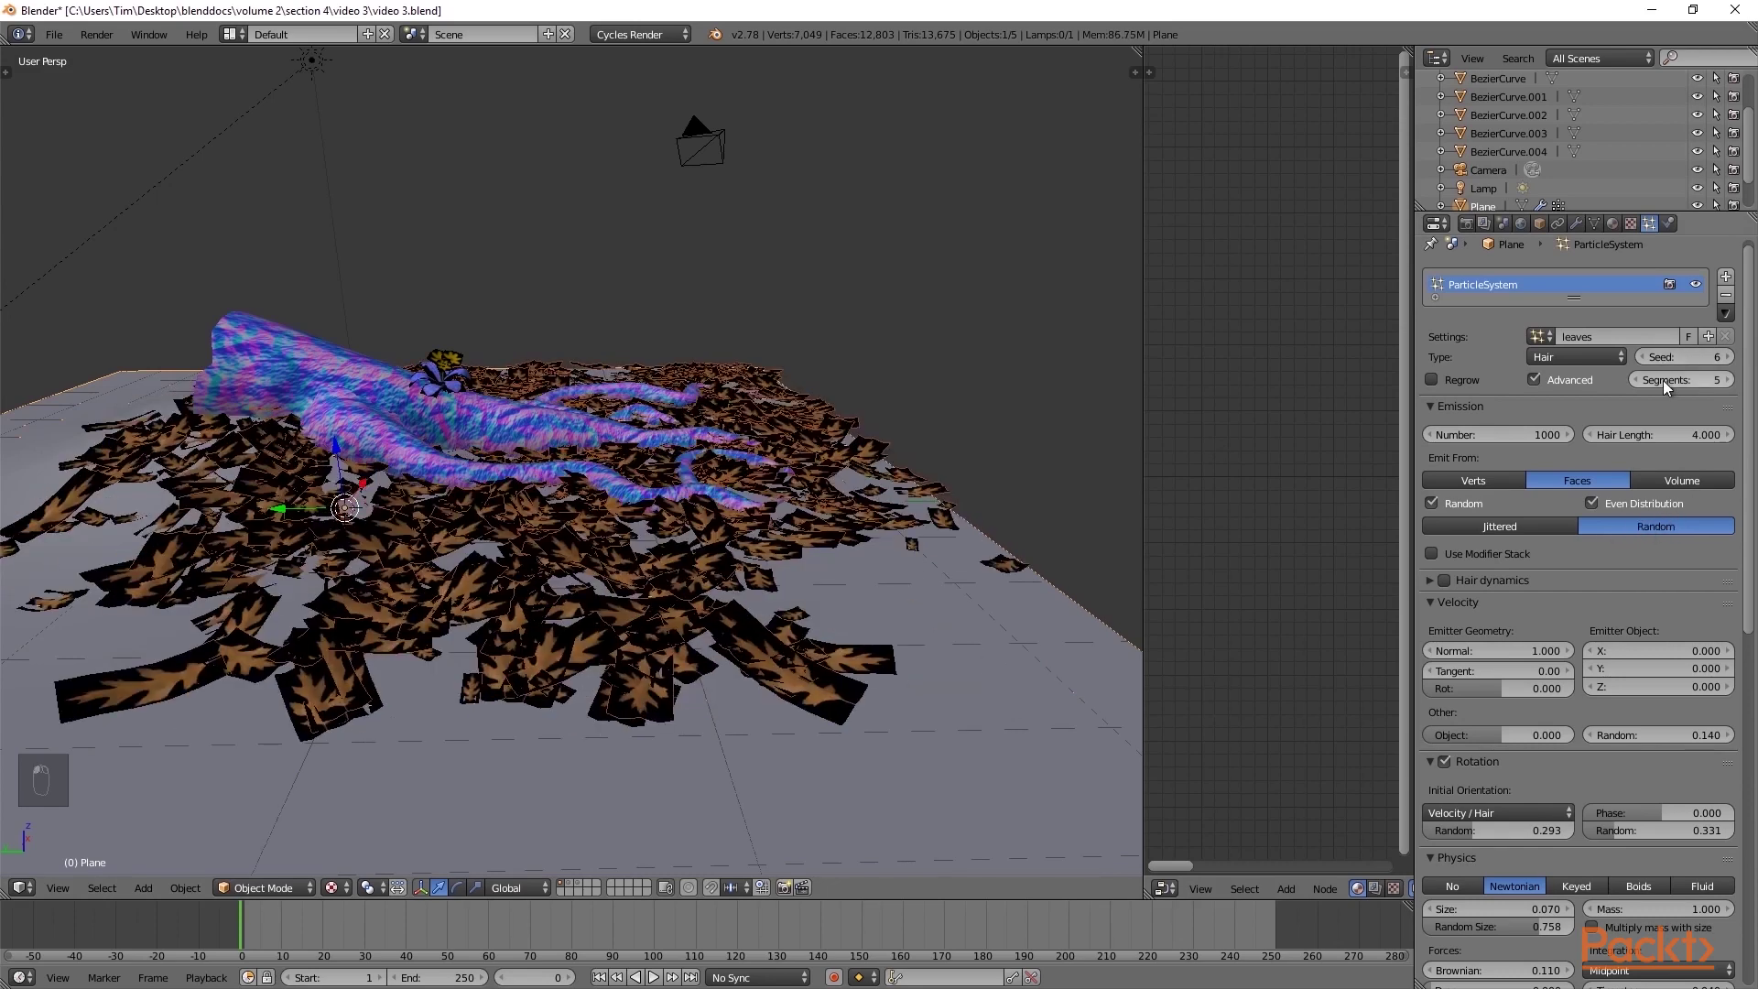
pyautogui.moveTo(1695, 358); pyautogui.dragTo(1691, 362)
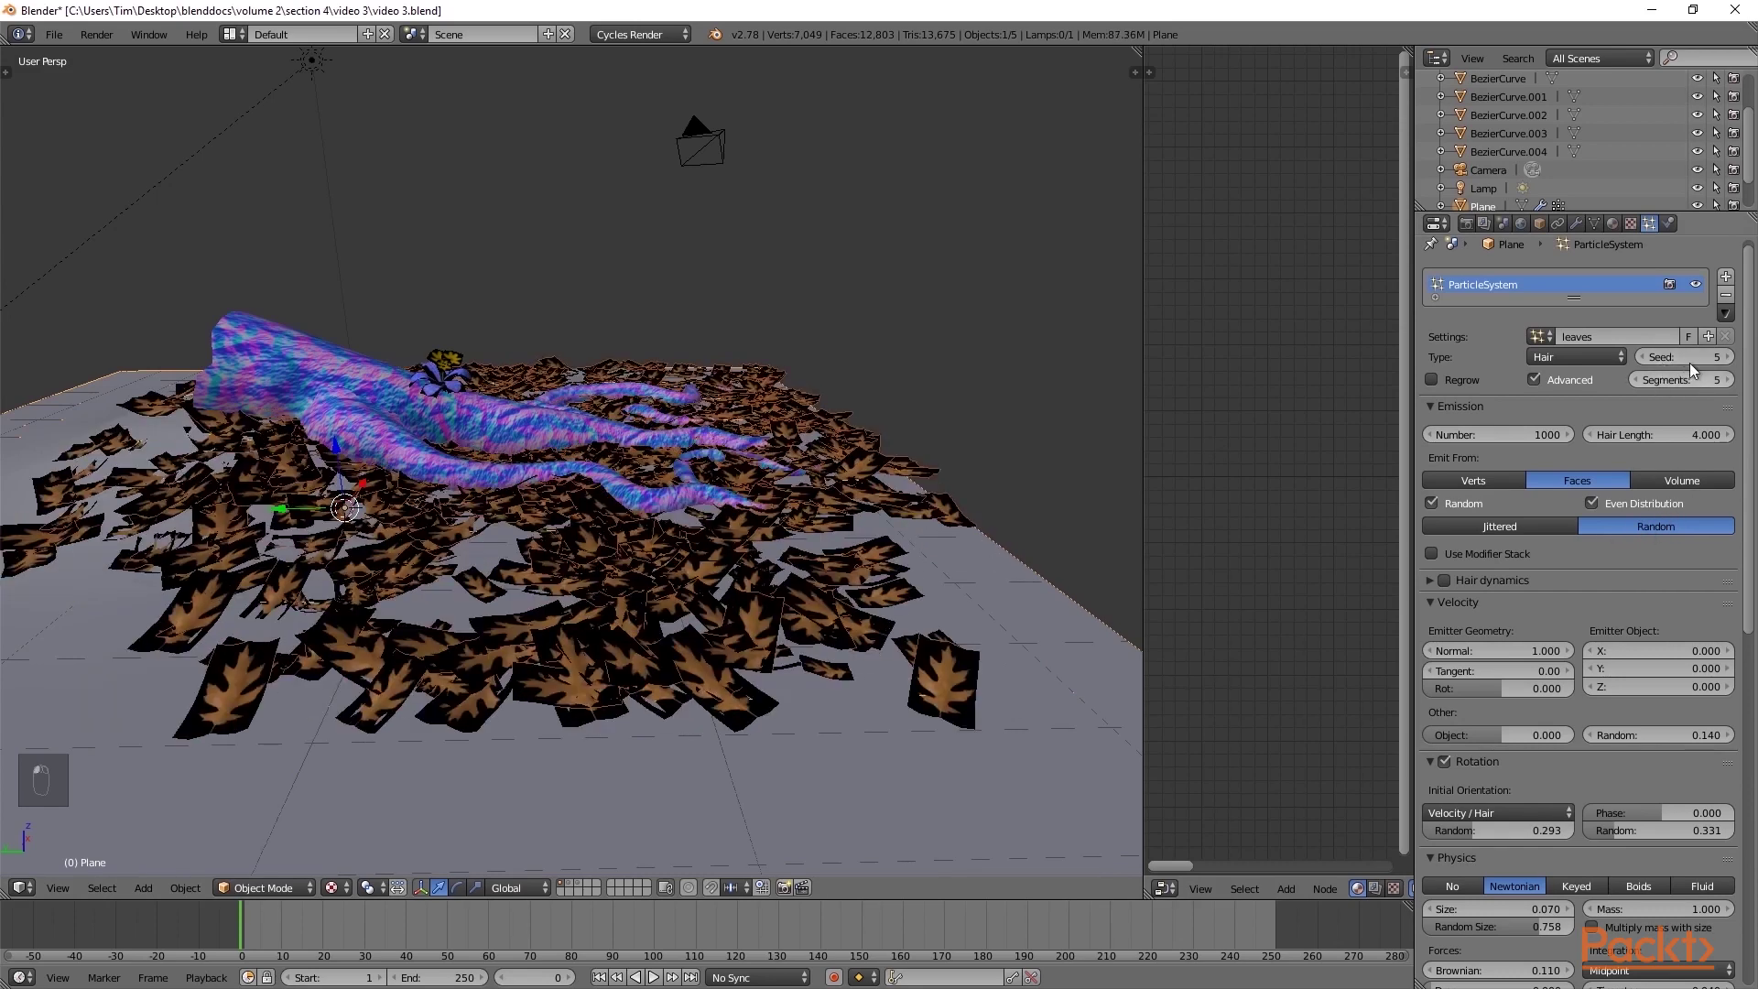
pyautogui.click(1642, 358)
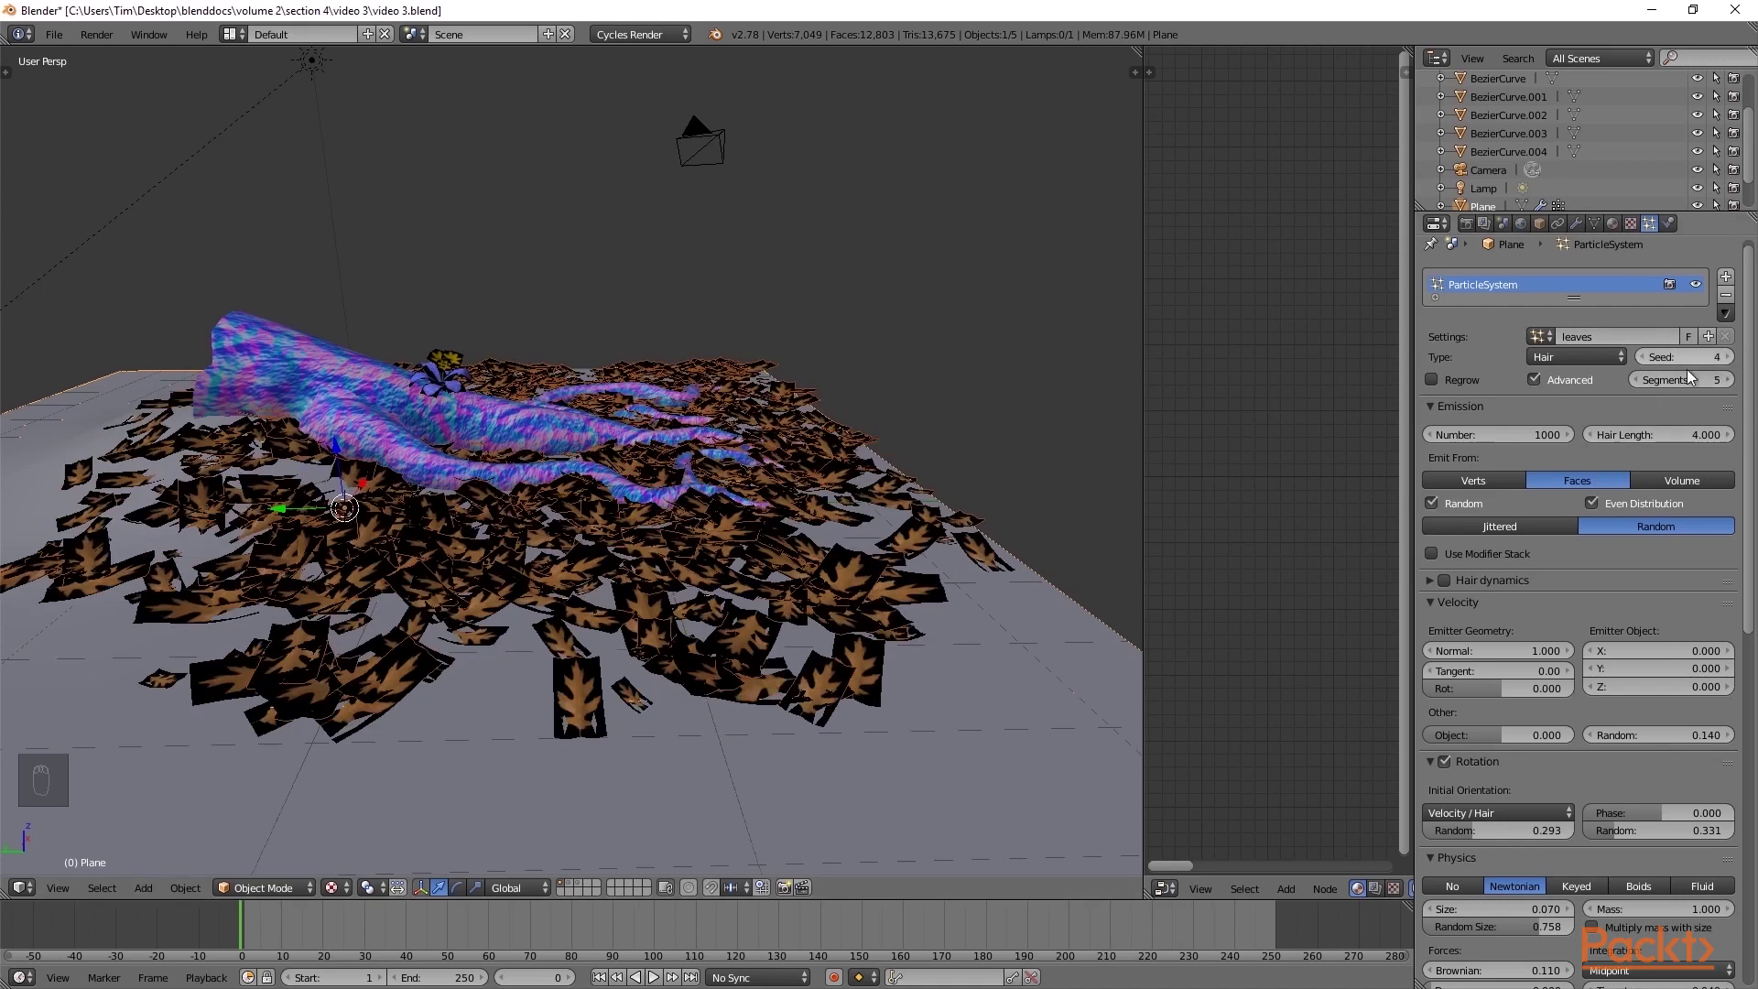
# Zoom the viewport and widen the node editor by dragging its border left.
pyautogui.scroll(3, 580, 562)
pyautogui.scroll(-2, 575, 562)
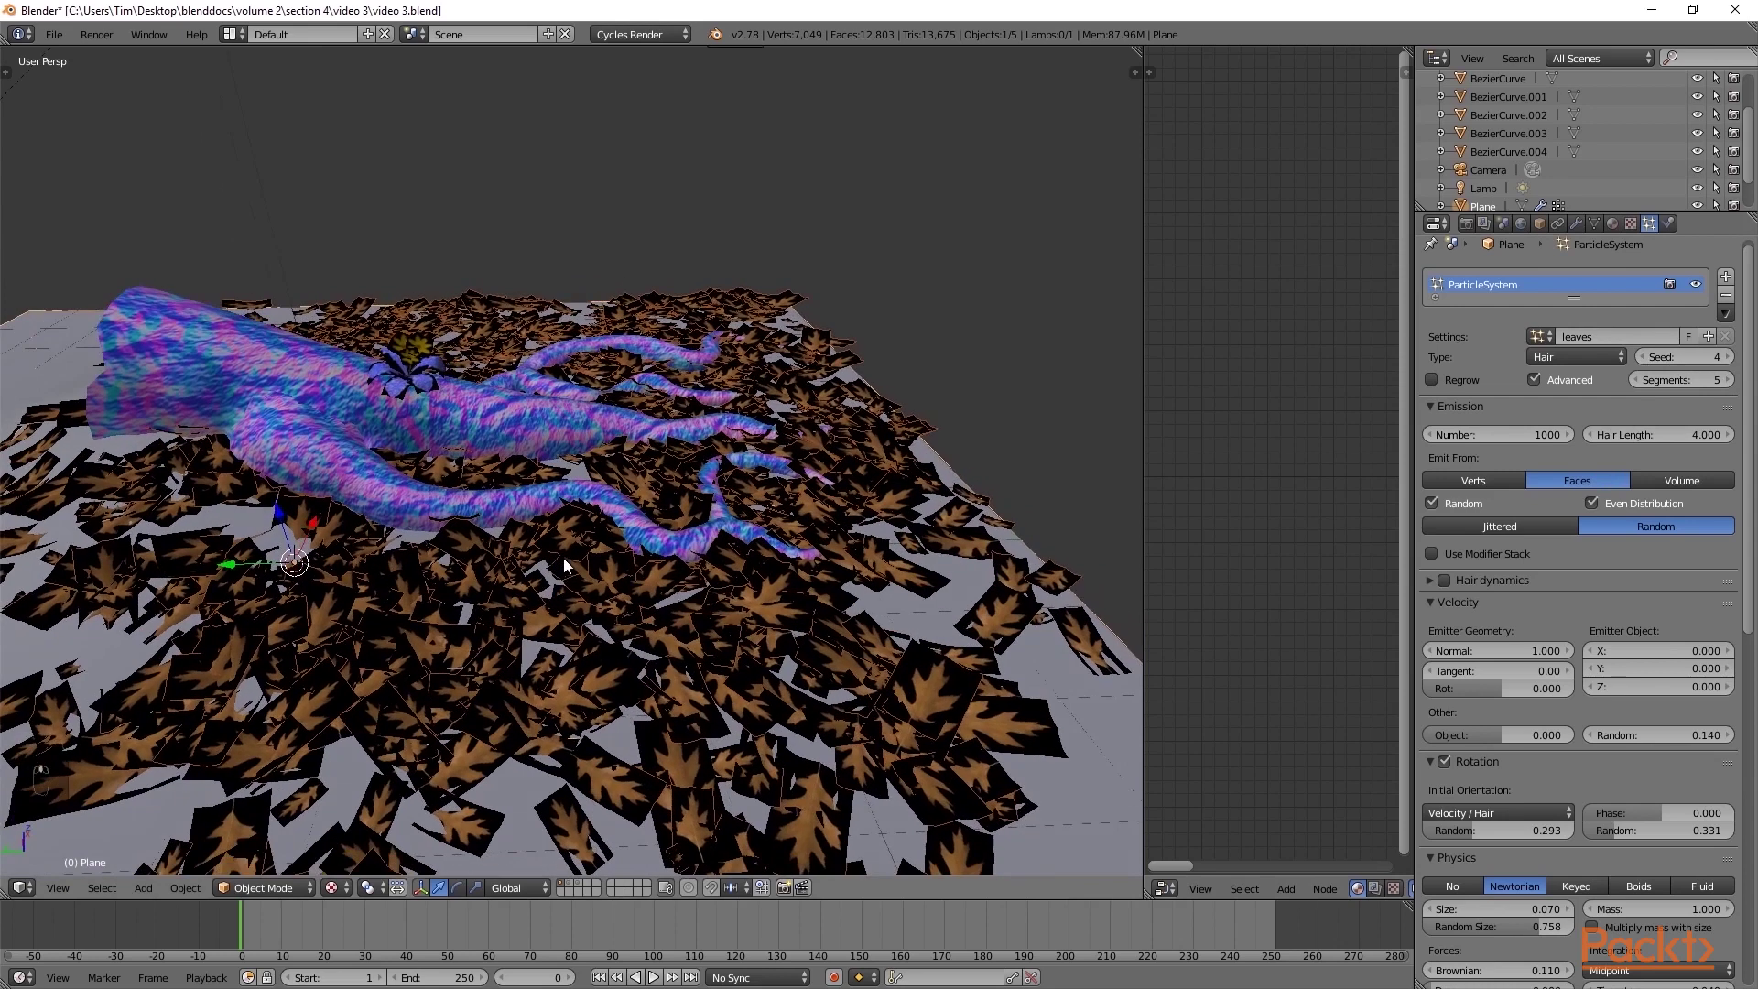
pyautogui.scroll(-2, 661, 560)
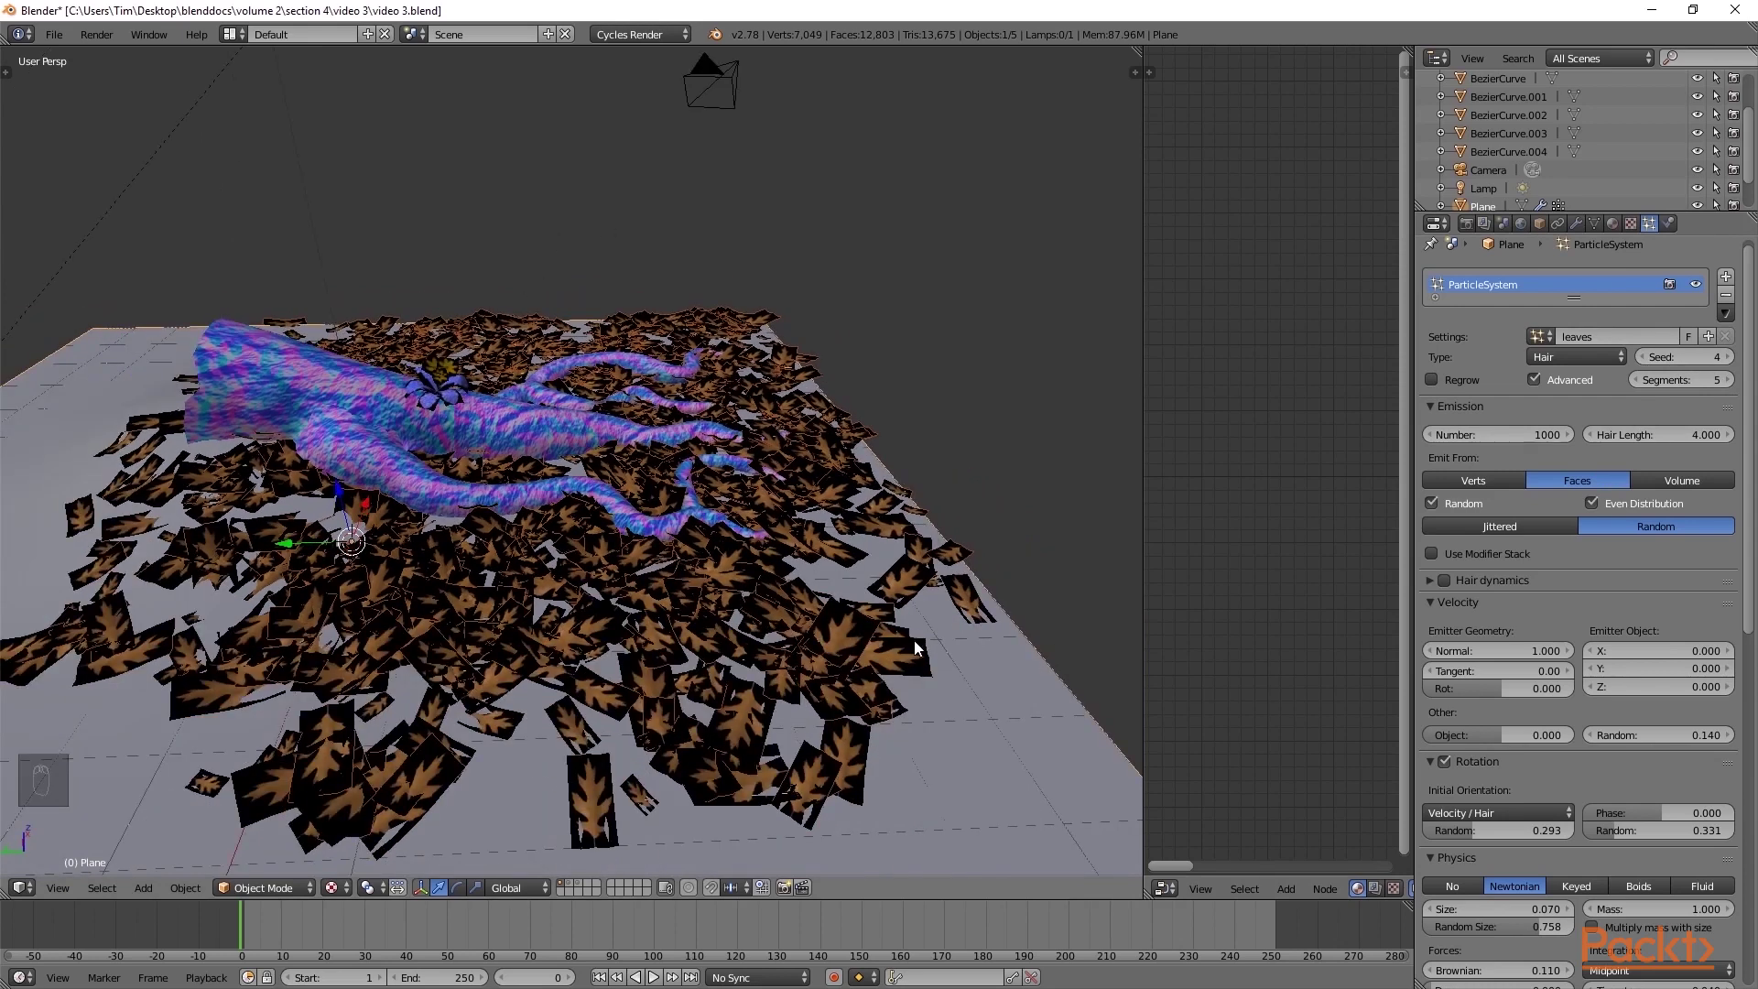
pyautogui.moveTo(1142, 516); pyautogui.dragTo(764, 540)
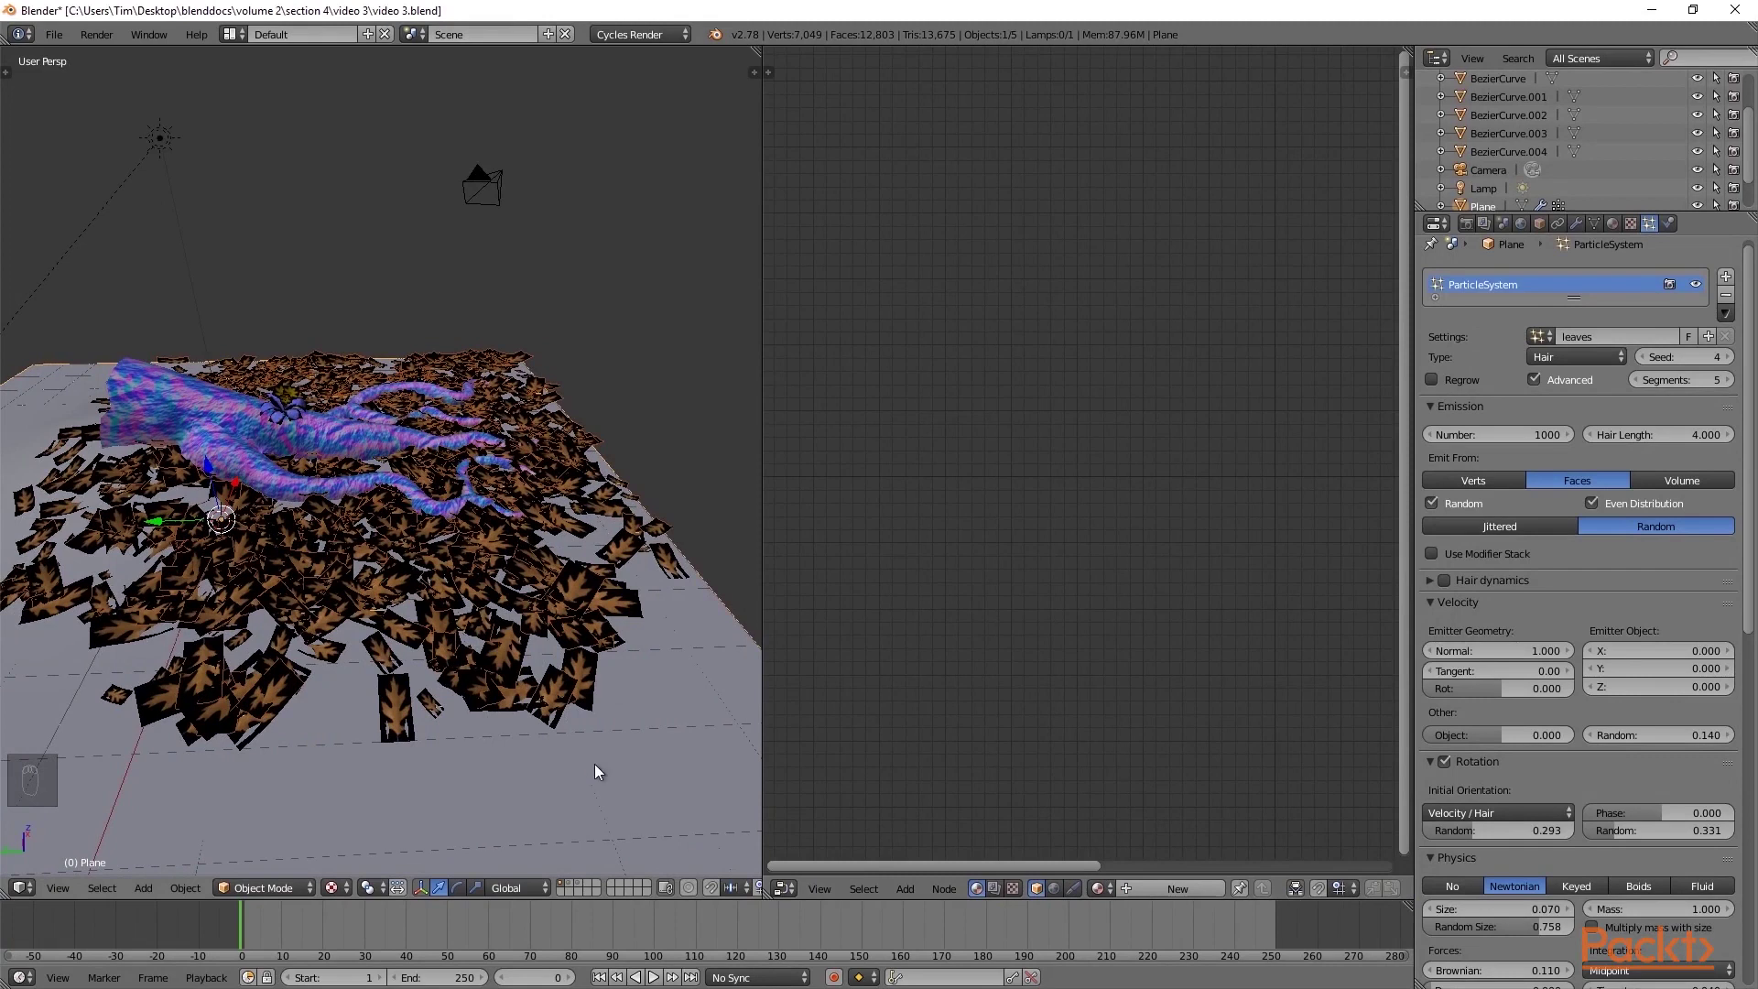
# Show leaf1's Material.003 node tree, then switch back to the tree scene layer.
pyautogui.click(568, 882)
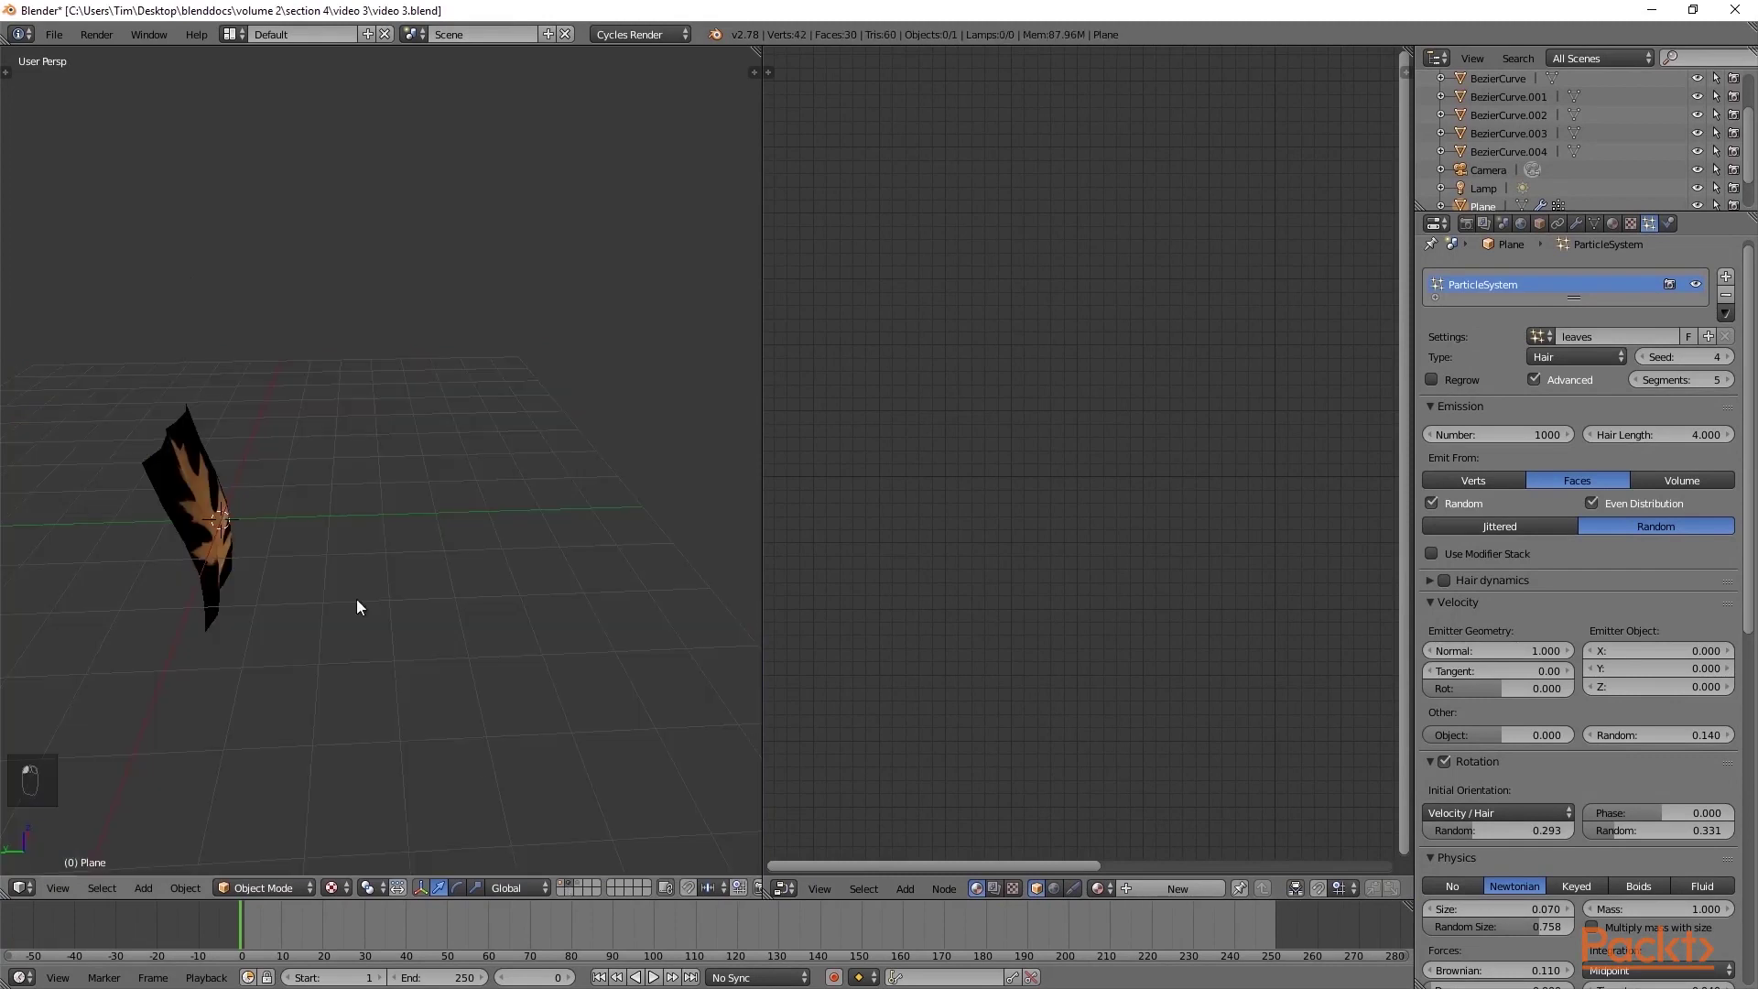
pyautogui.rightClick(209, 501)
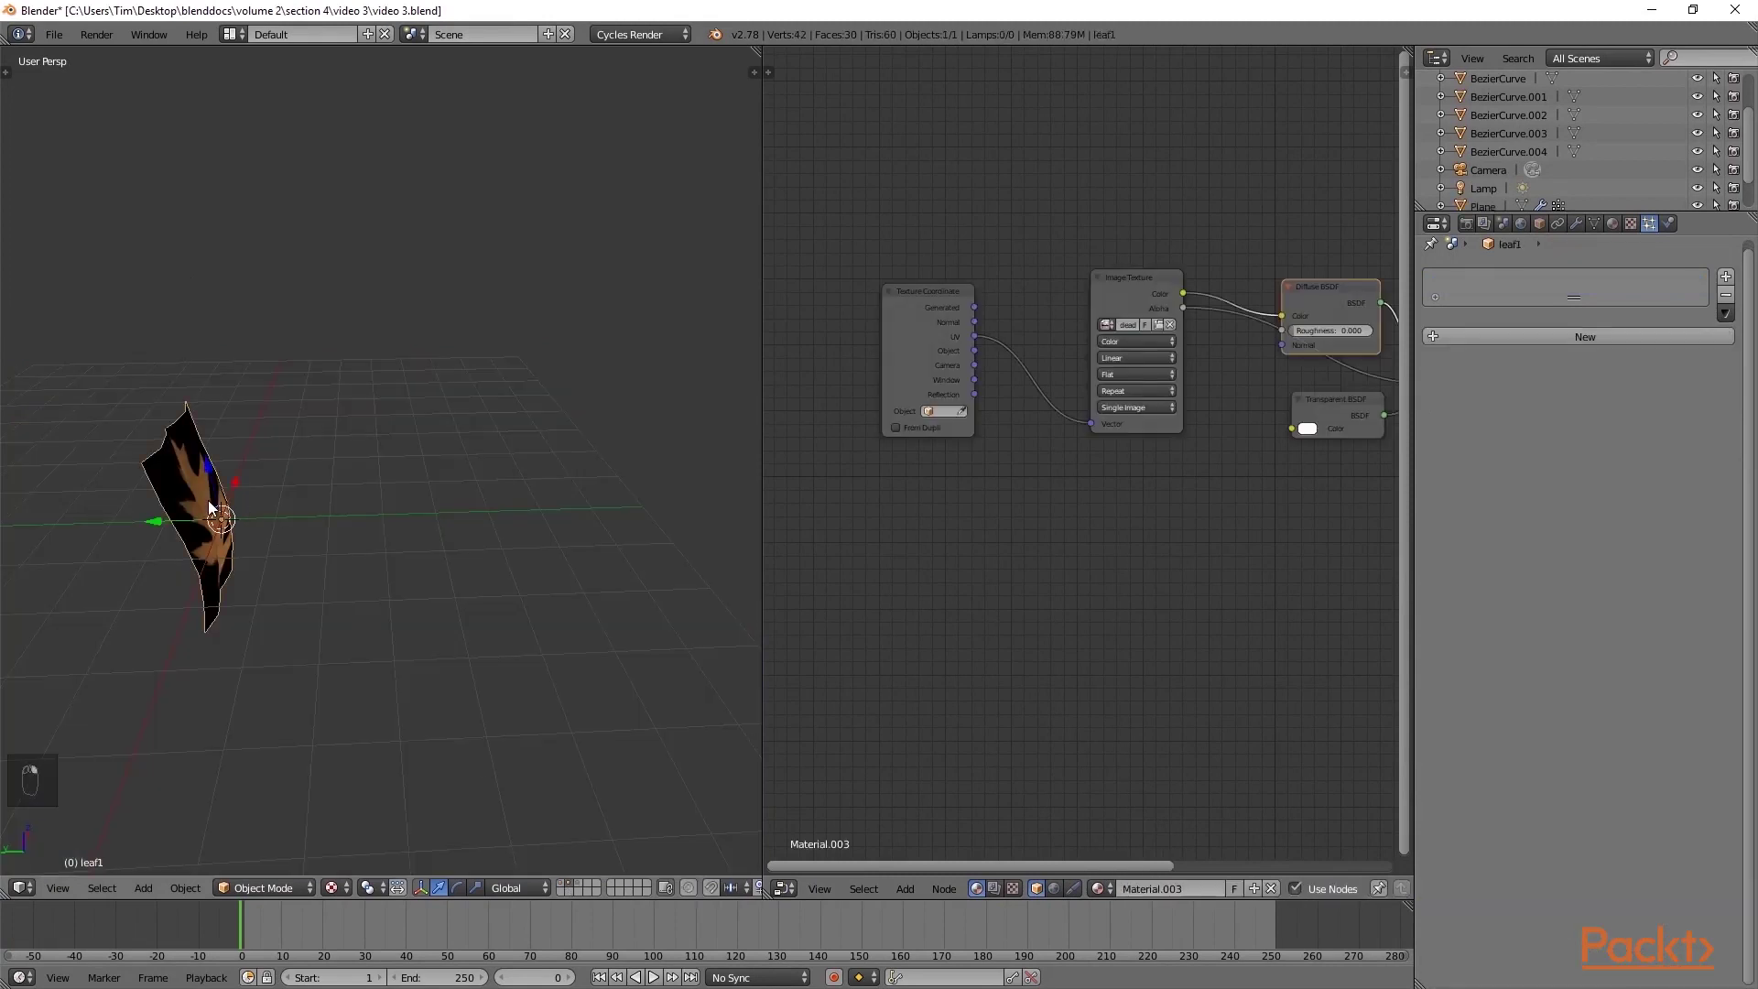
pyautogui.moveTo(760, 511); pyautogui.dragTo(517, 522)
pyautogui.moveTo(945, 472); pyautogui.dragTo(761, 592, button='middle')
pyautogui.moveTo(935, 548); pyautogui.dragTo(907, 589, button='middle')
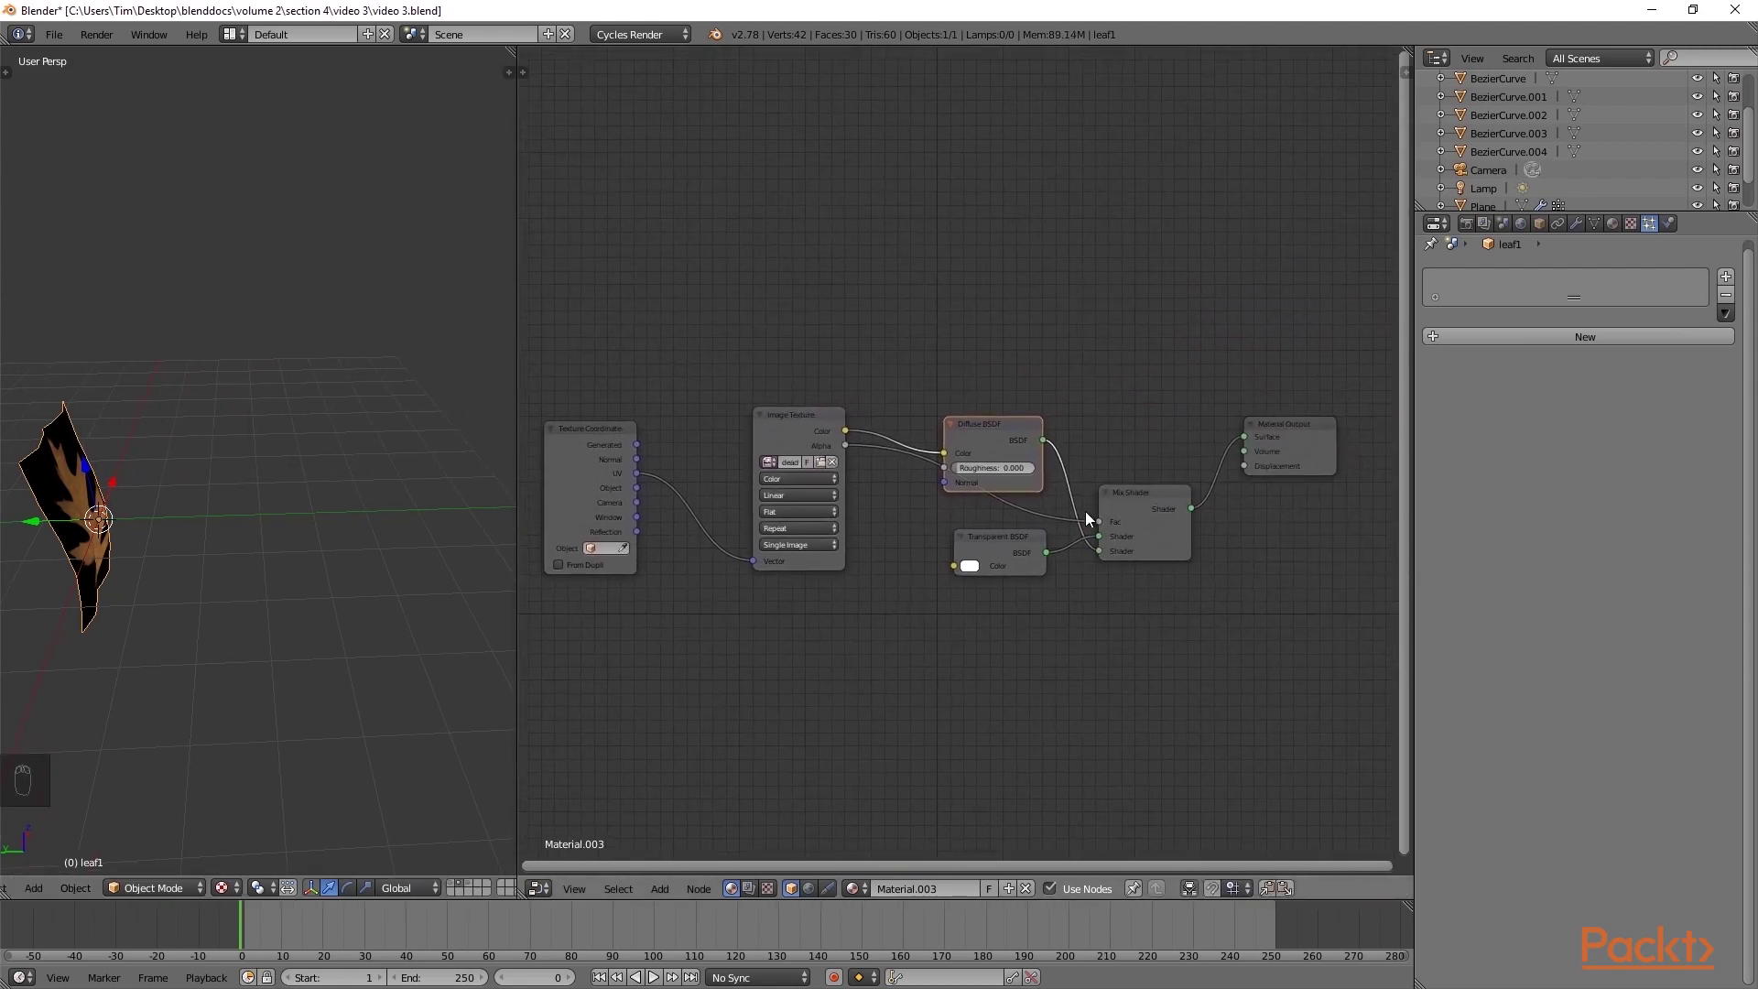
pyautogui.click(453, 882)
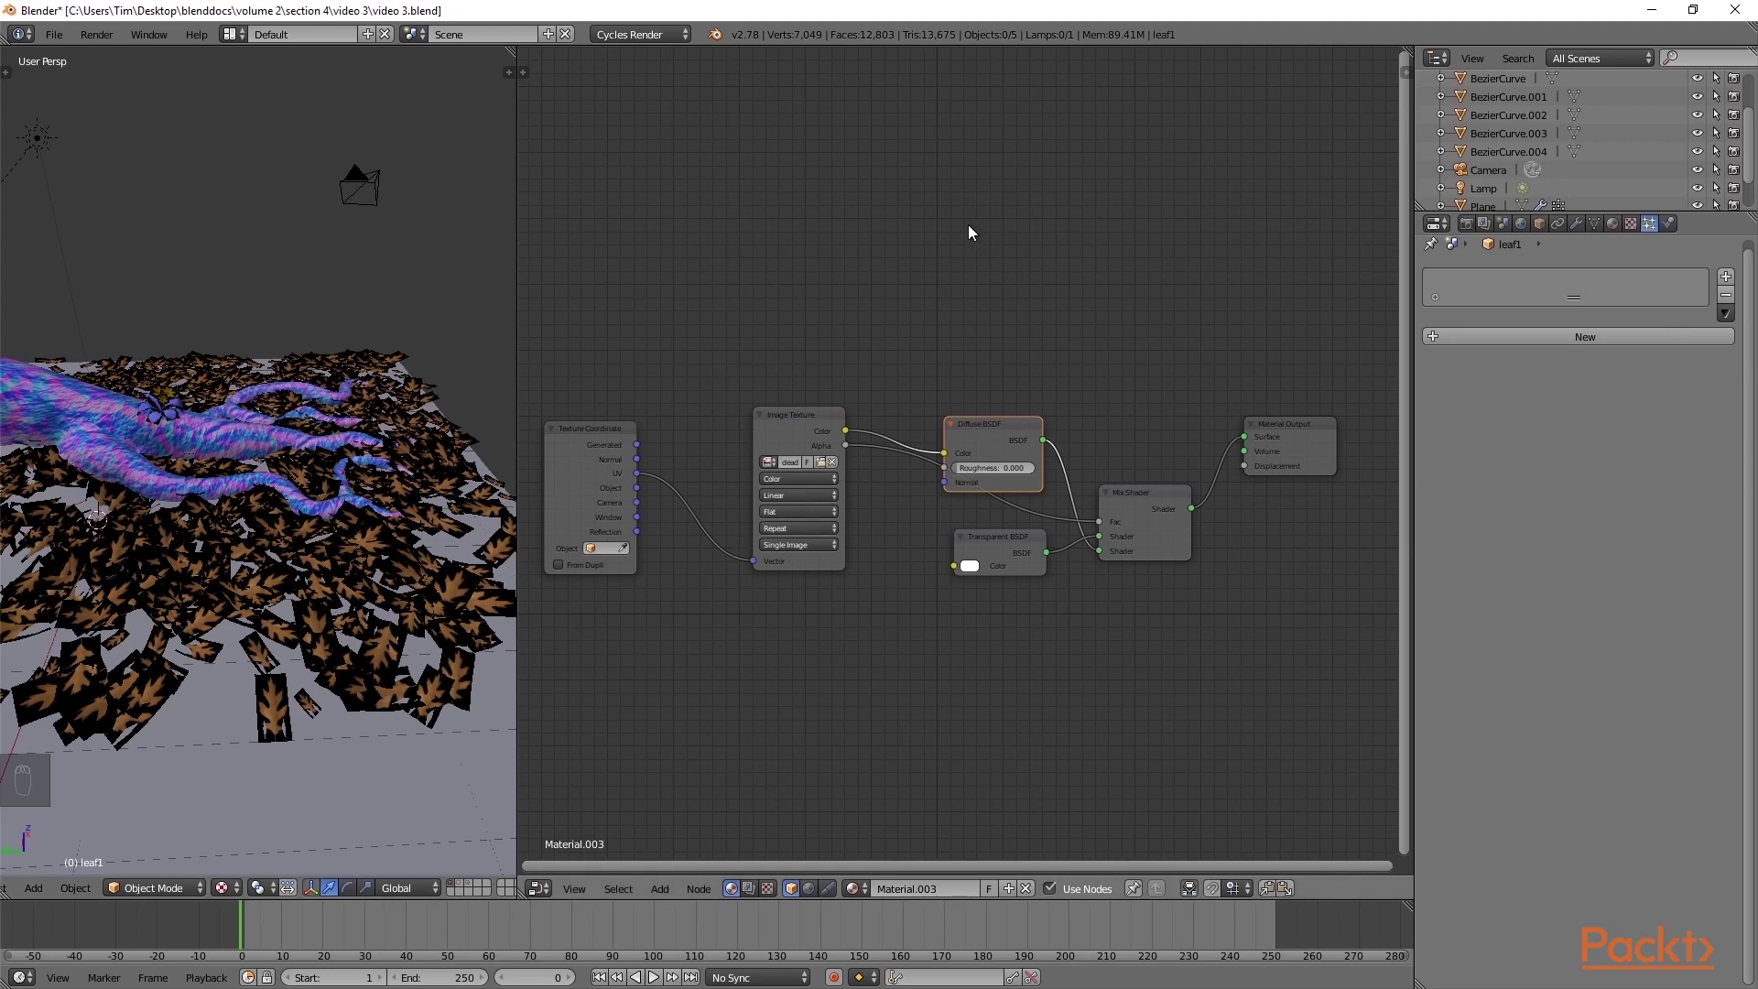
# Add an Object Info node to the leaf material and drag from its Random output.
pyautogui.hotkey('shift', 'a')
pyautogui.moveTo(938, 156)
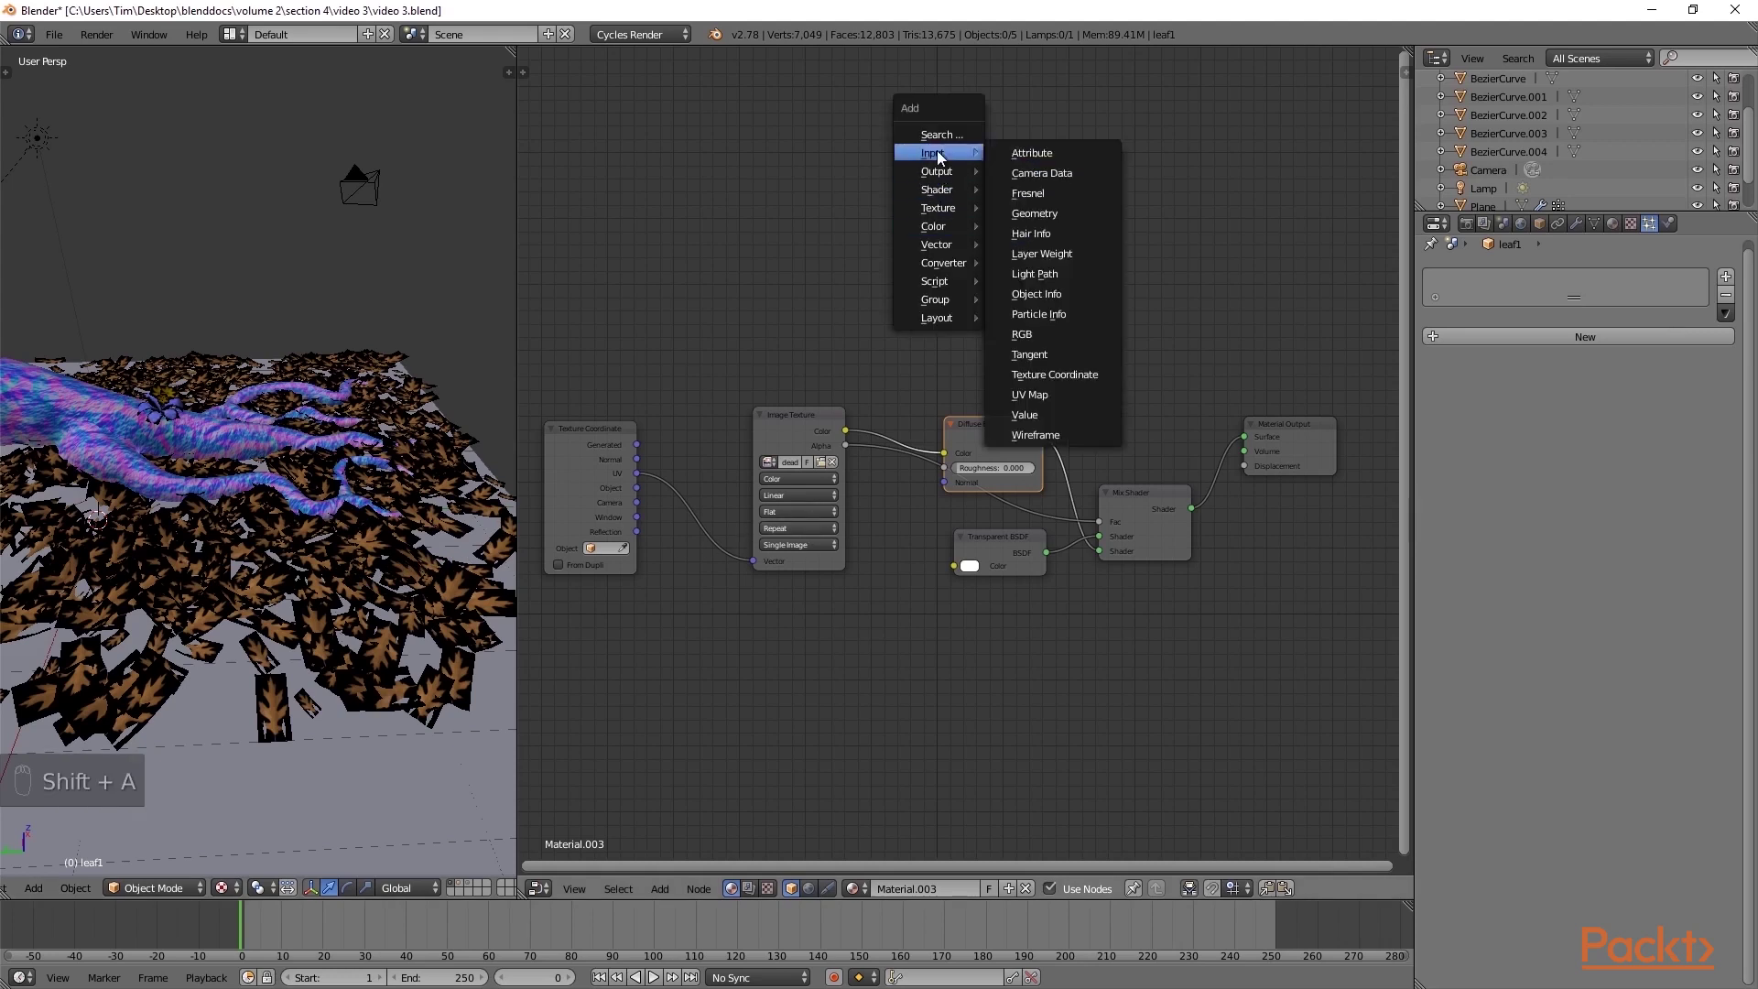
pyautogui.click(1037, 293)
pyautogui.click(745, 246)
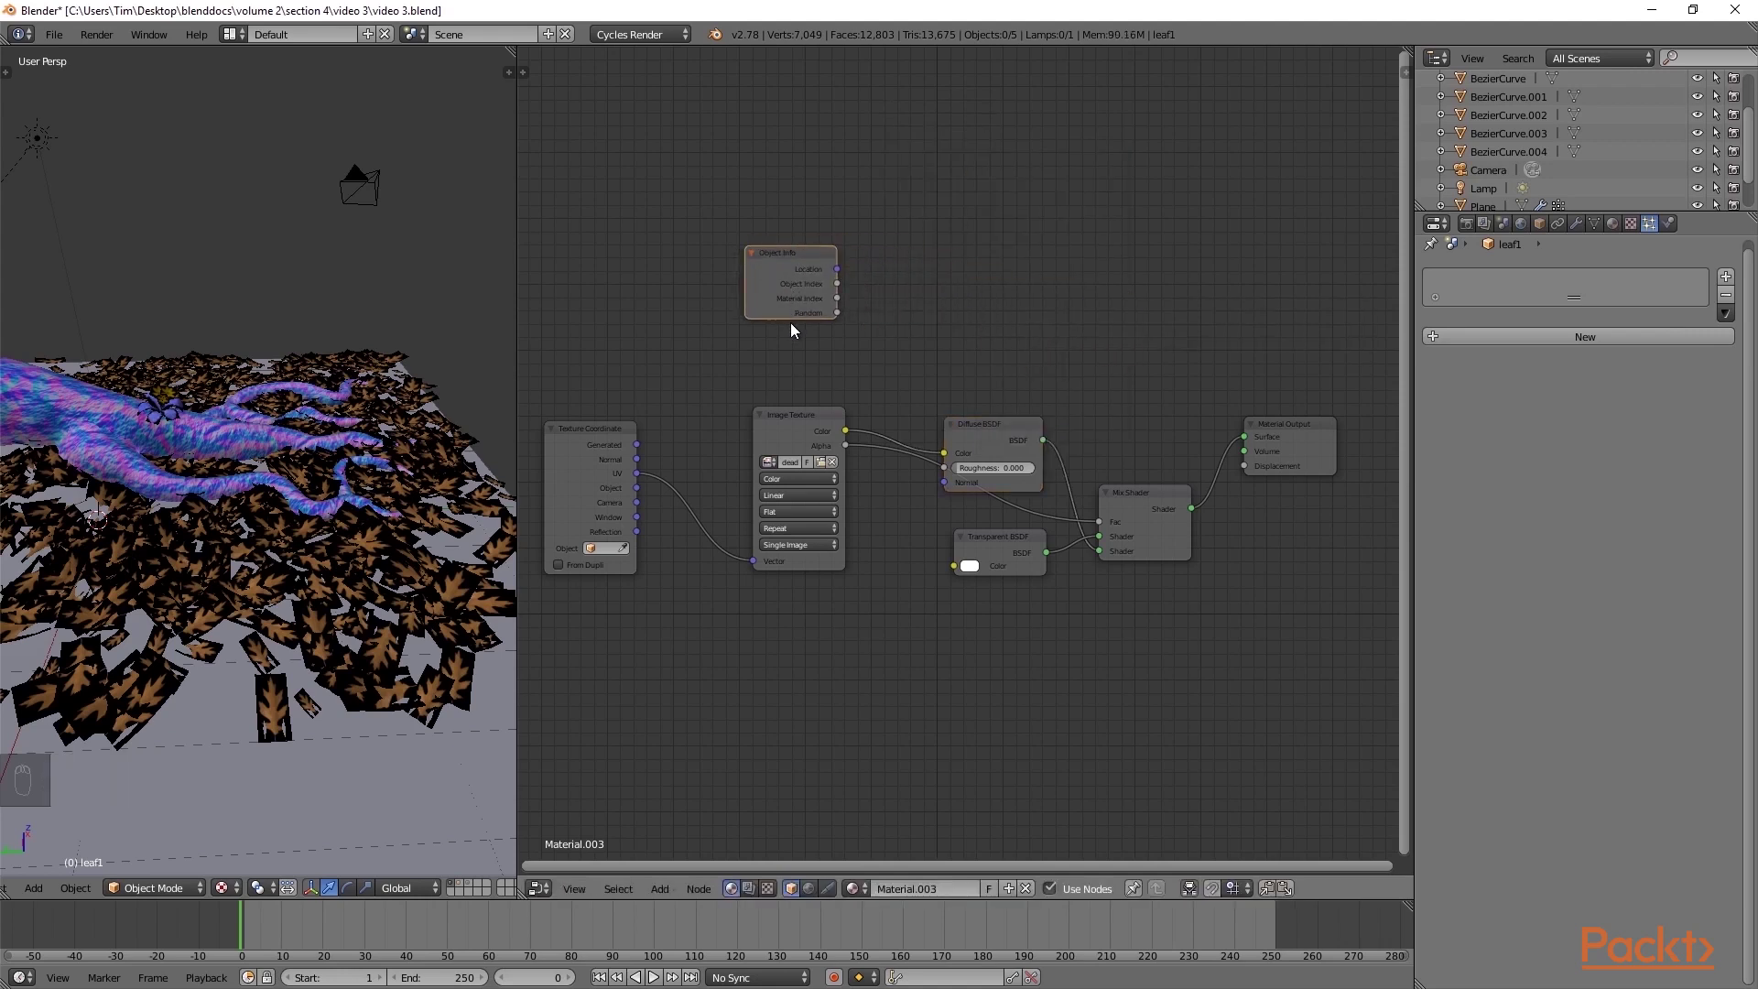
pyautogui.moveTo(837, 311); pyautogui.dragTo(860, 330)
# Insert a Darken MixRGB before Diffuse, with Random driving Fac and green Color2.
pyautogui.hotkey('shift', 'a')
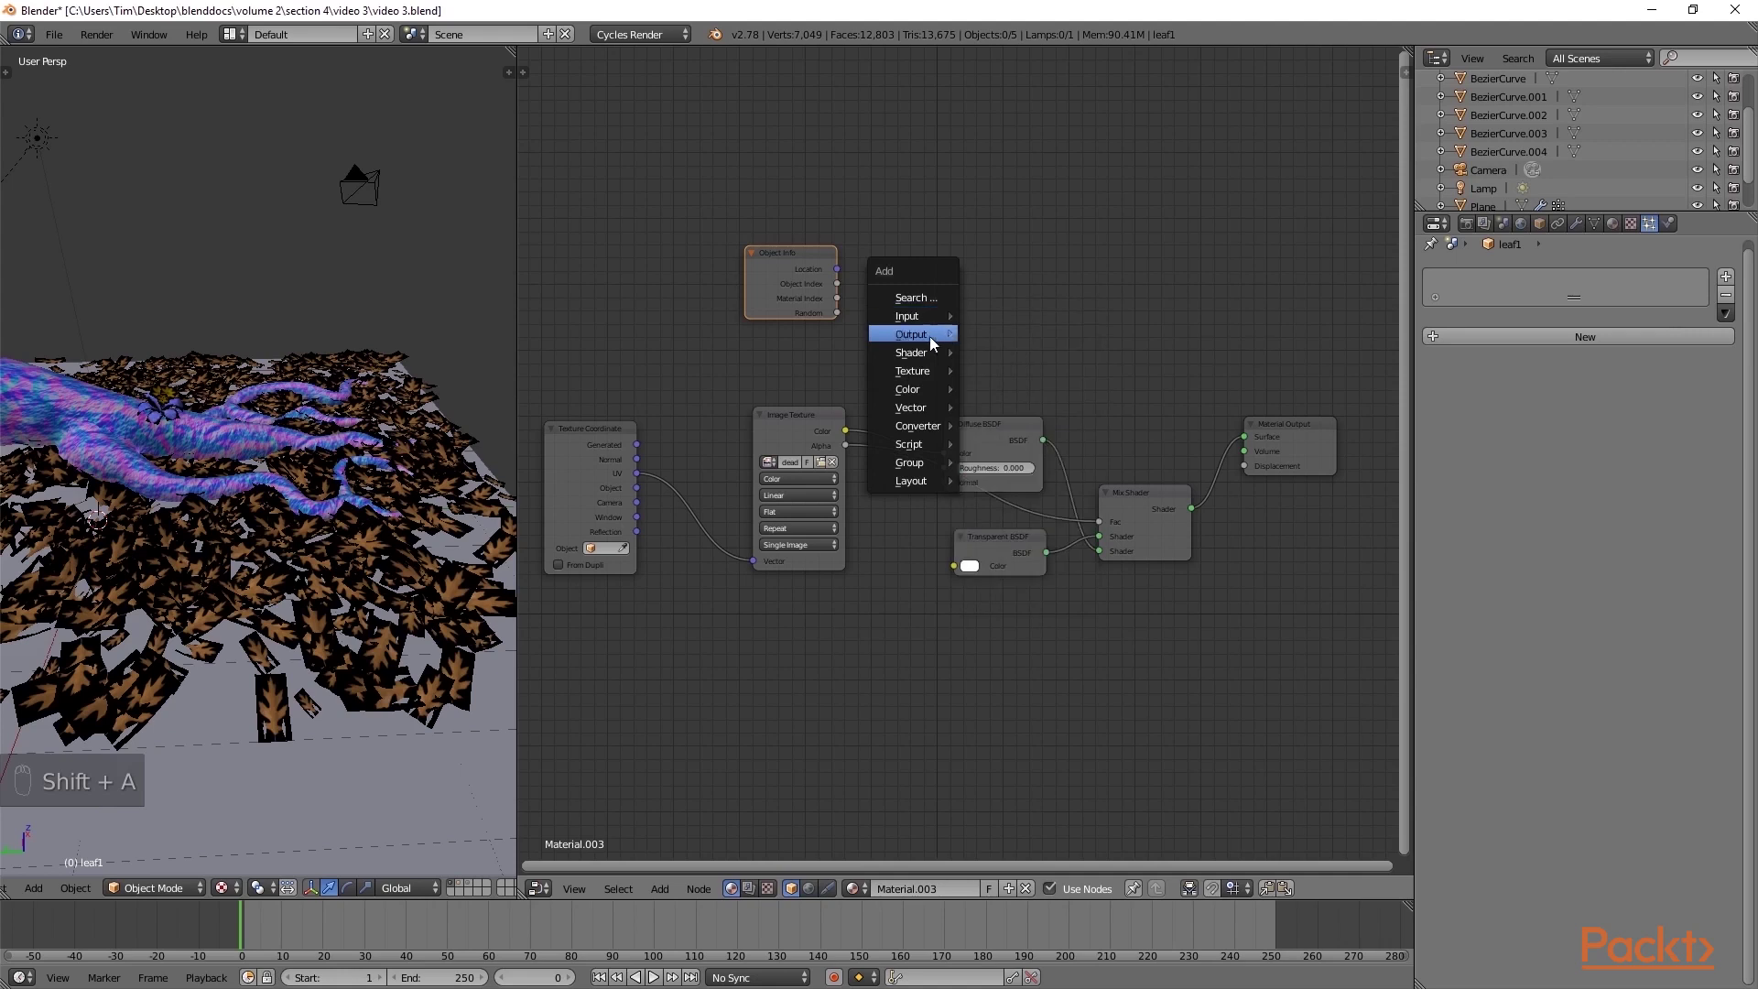
pyautogui.moveTo(922, 399)
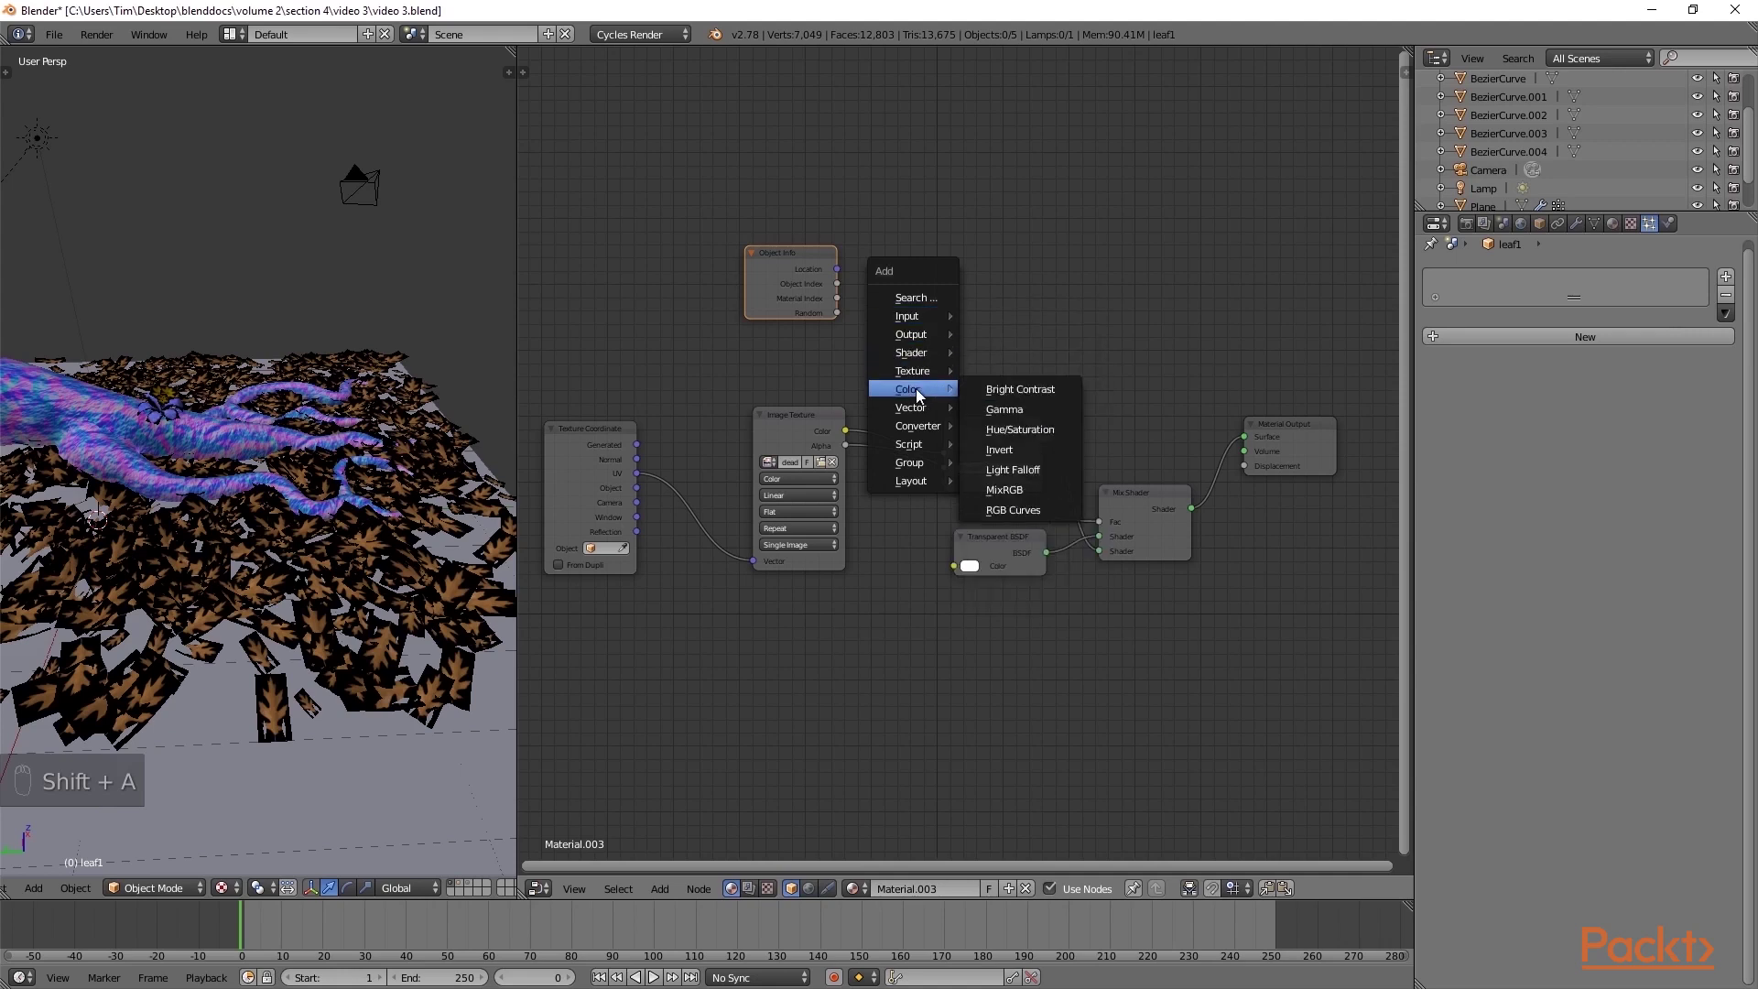
pyautogui.click(1019, 489)
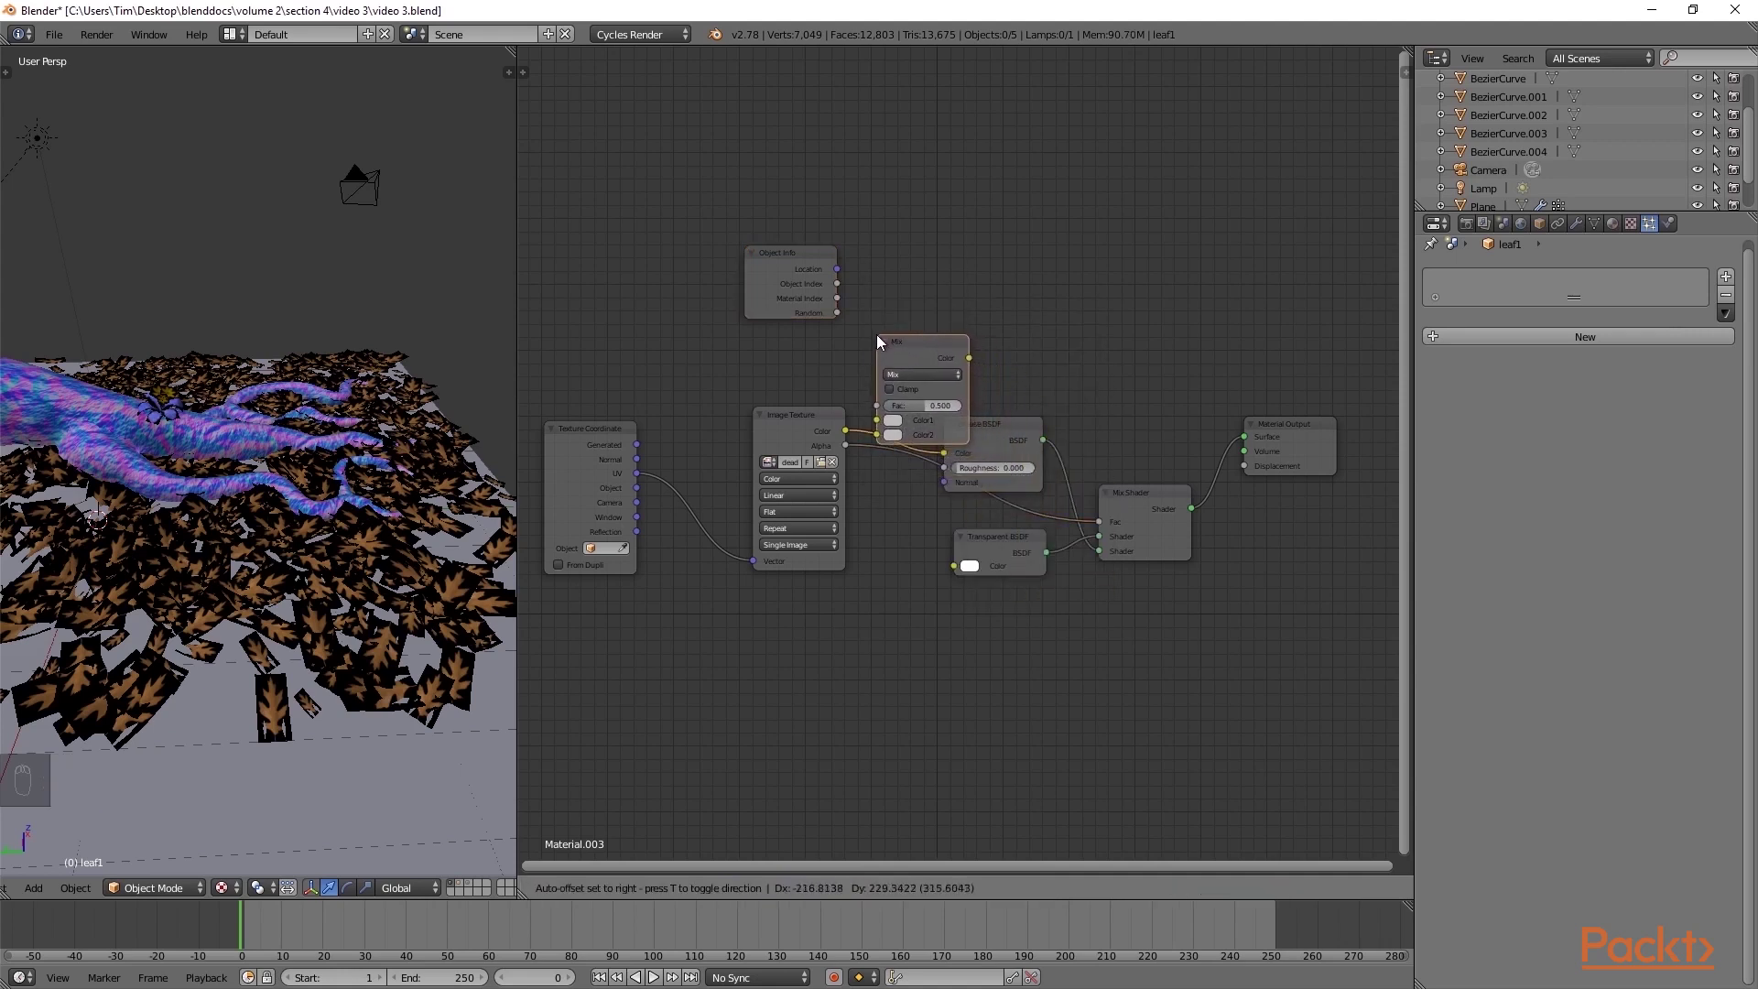
pyautogui.click(897, 335)
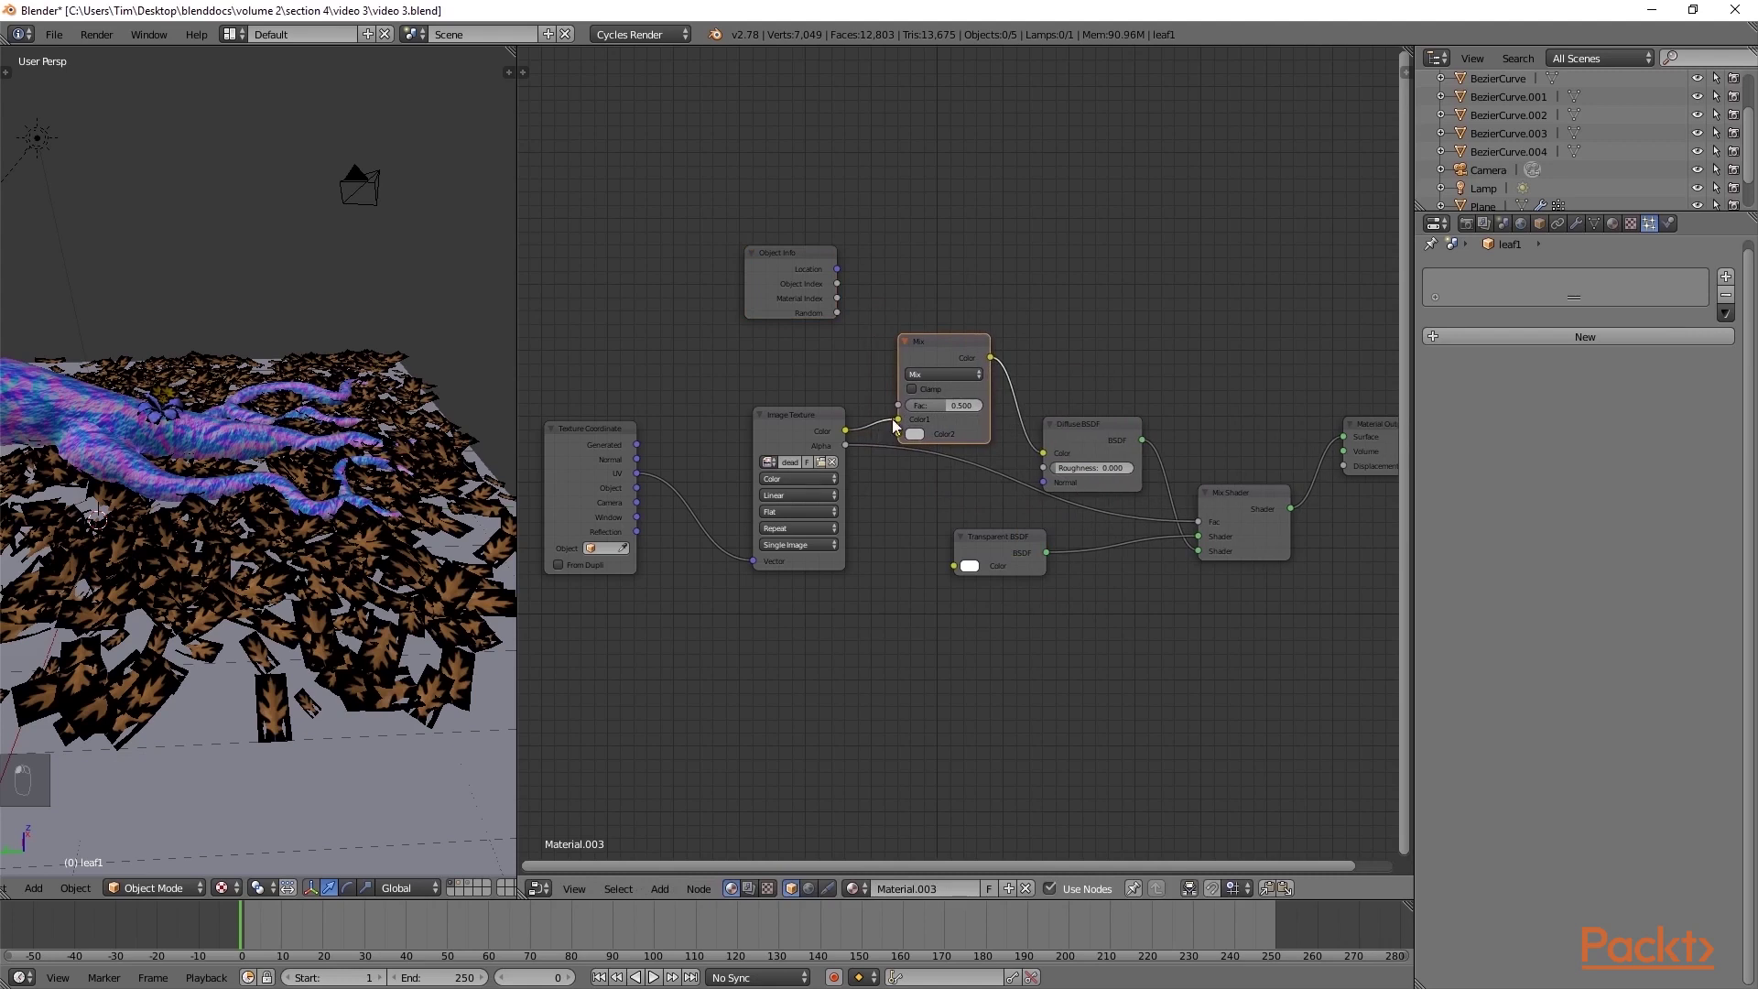
pyautogui.click(941, 375)
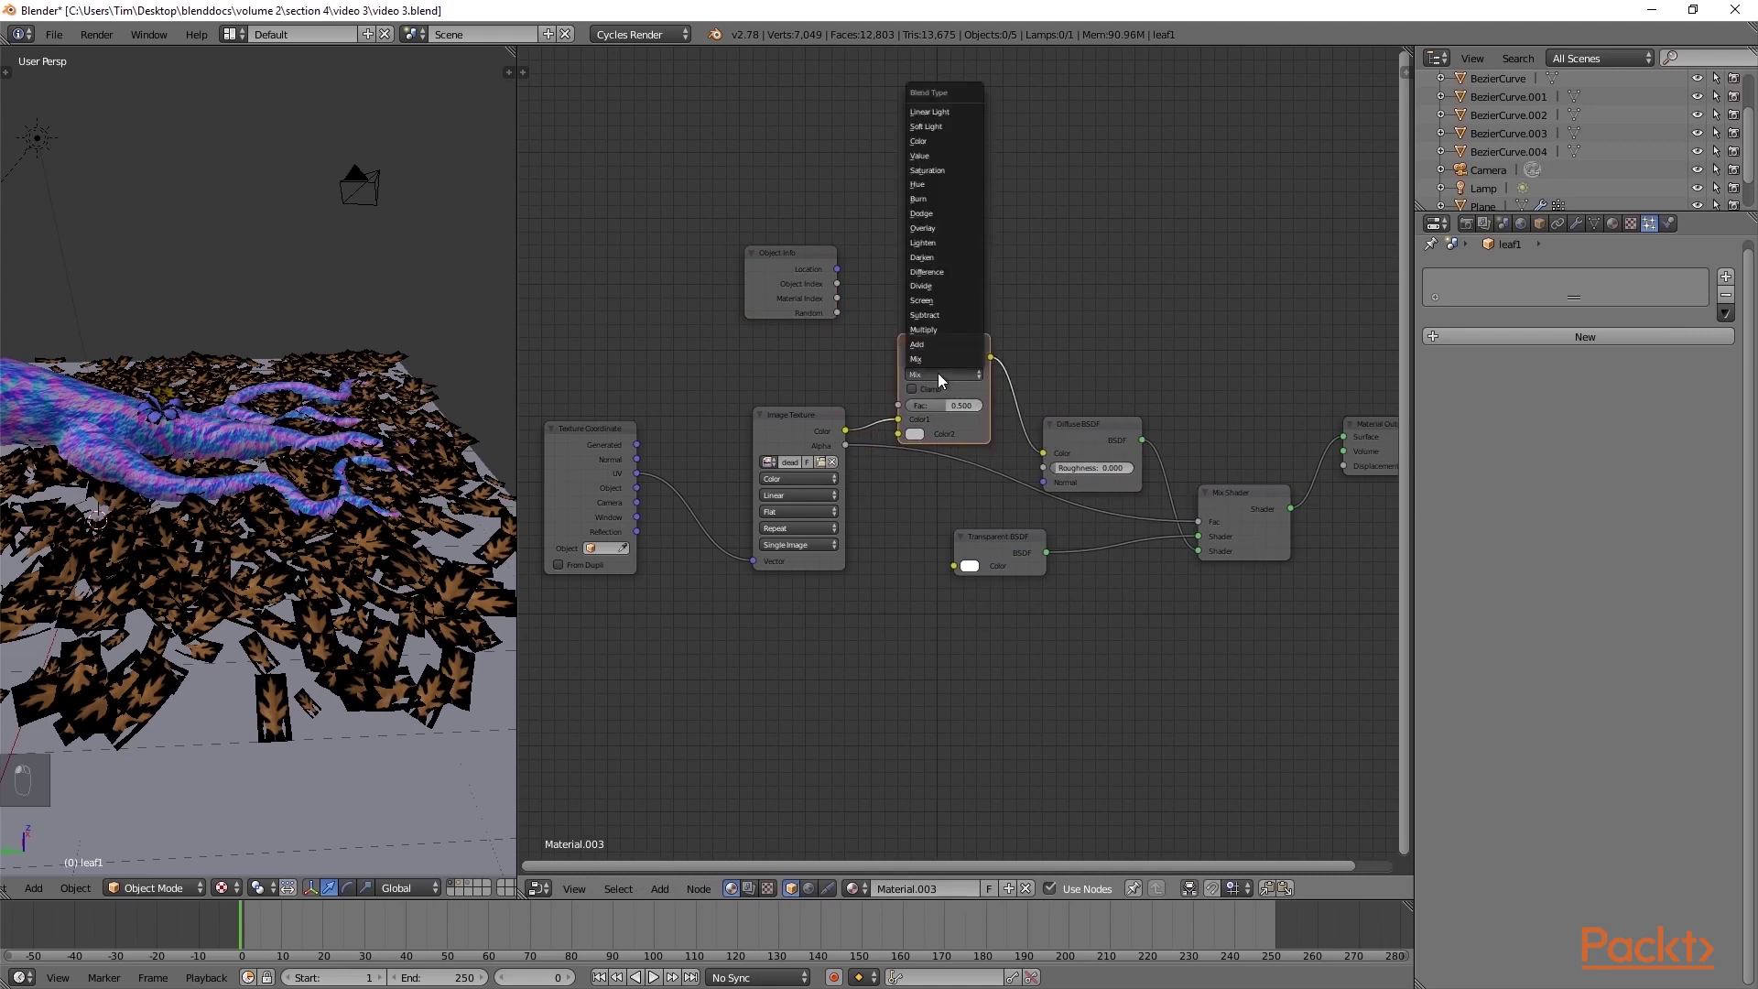
pyautogui.click(936, 258)
pyautogui.moveTo(898, 405); pyautogui.dragTo(839, 311)
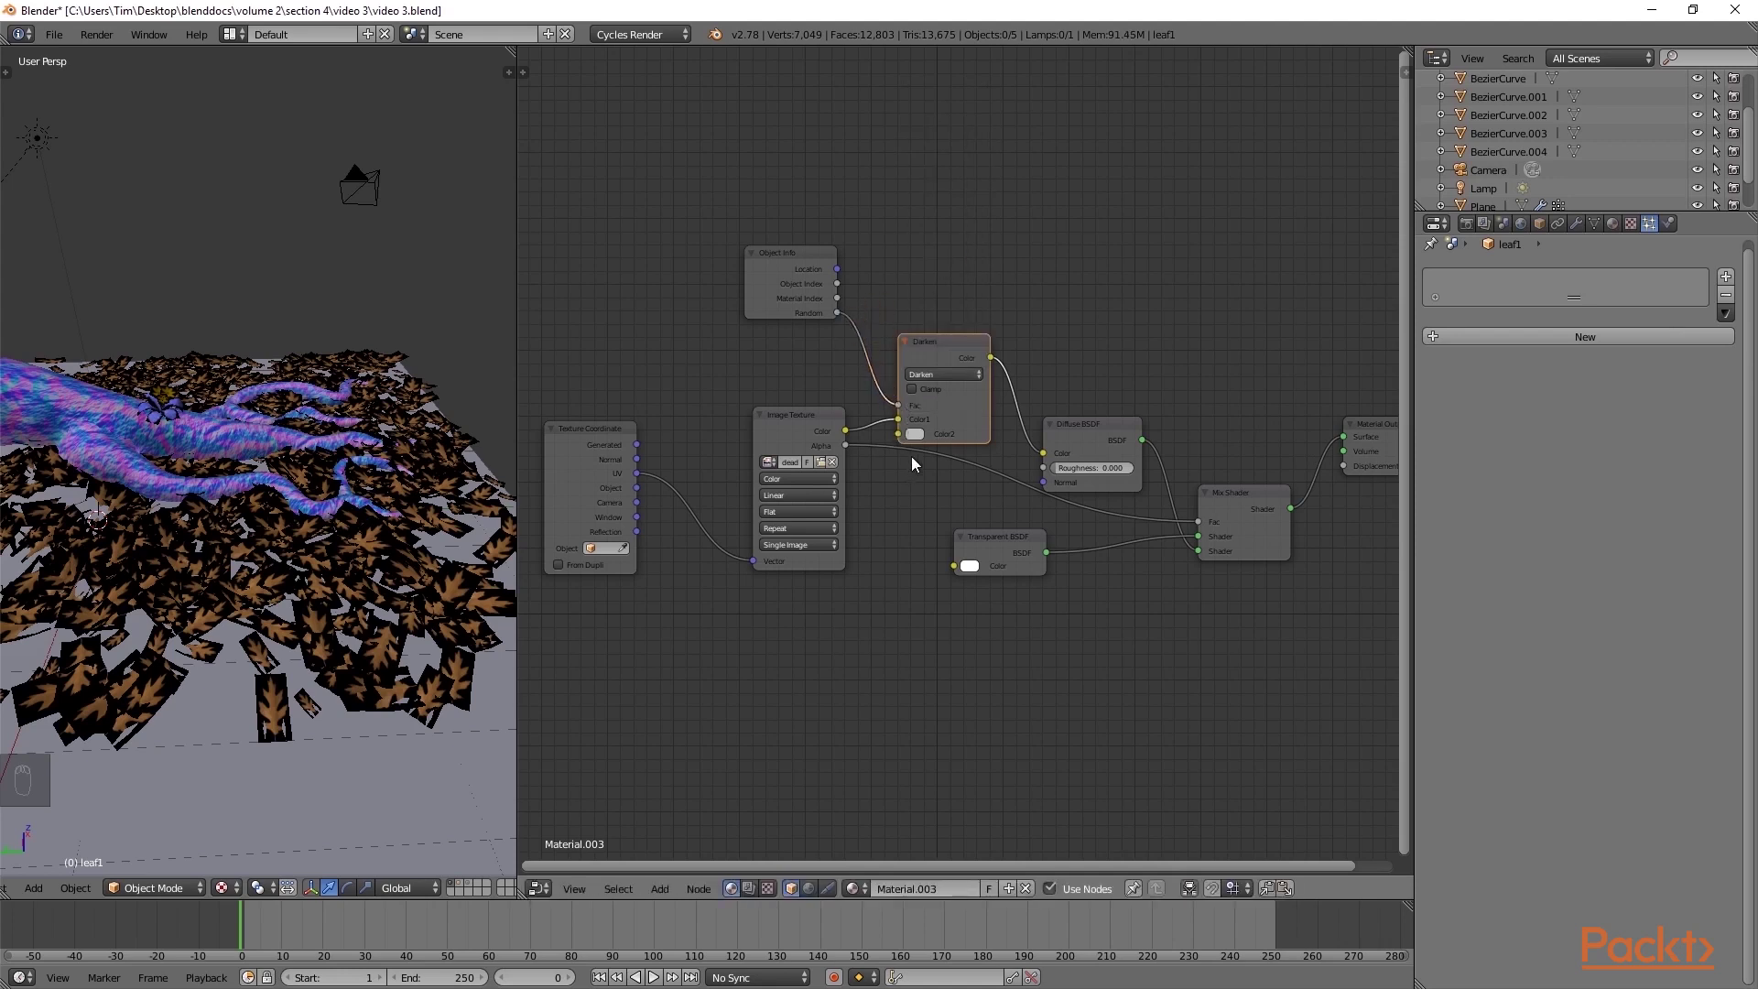
pyautogui.click(915, 434)
pyautogui.moveTo(956, 293); pyautogui.dragTo(960, 289)
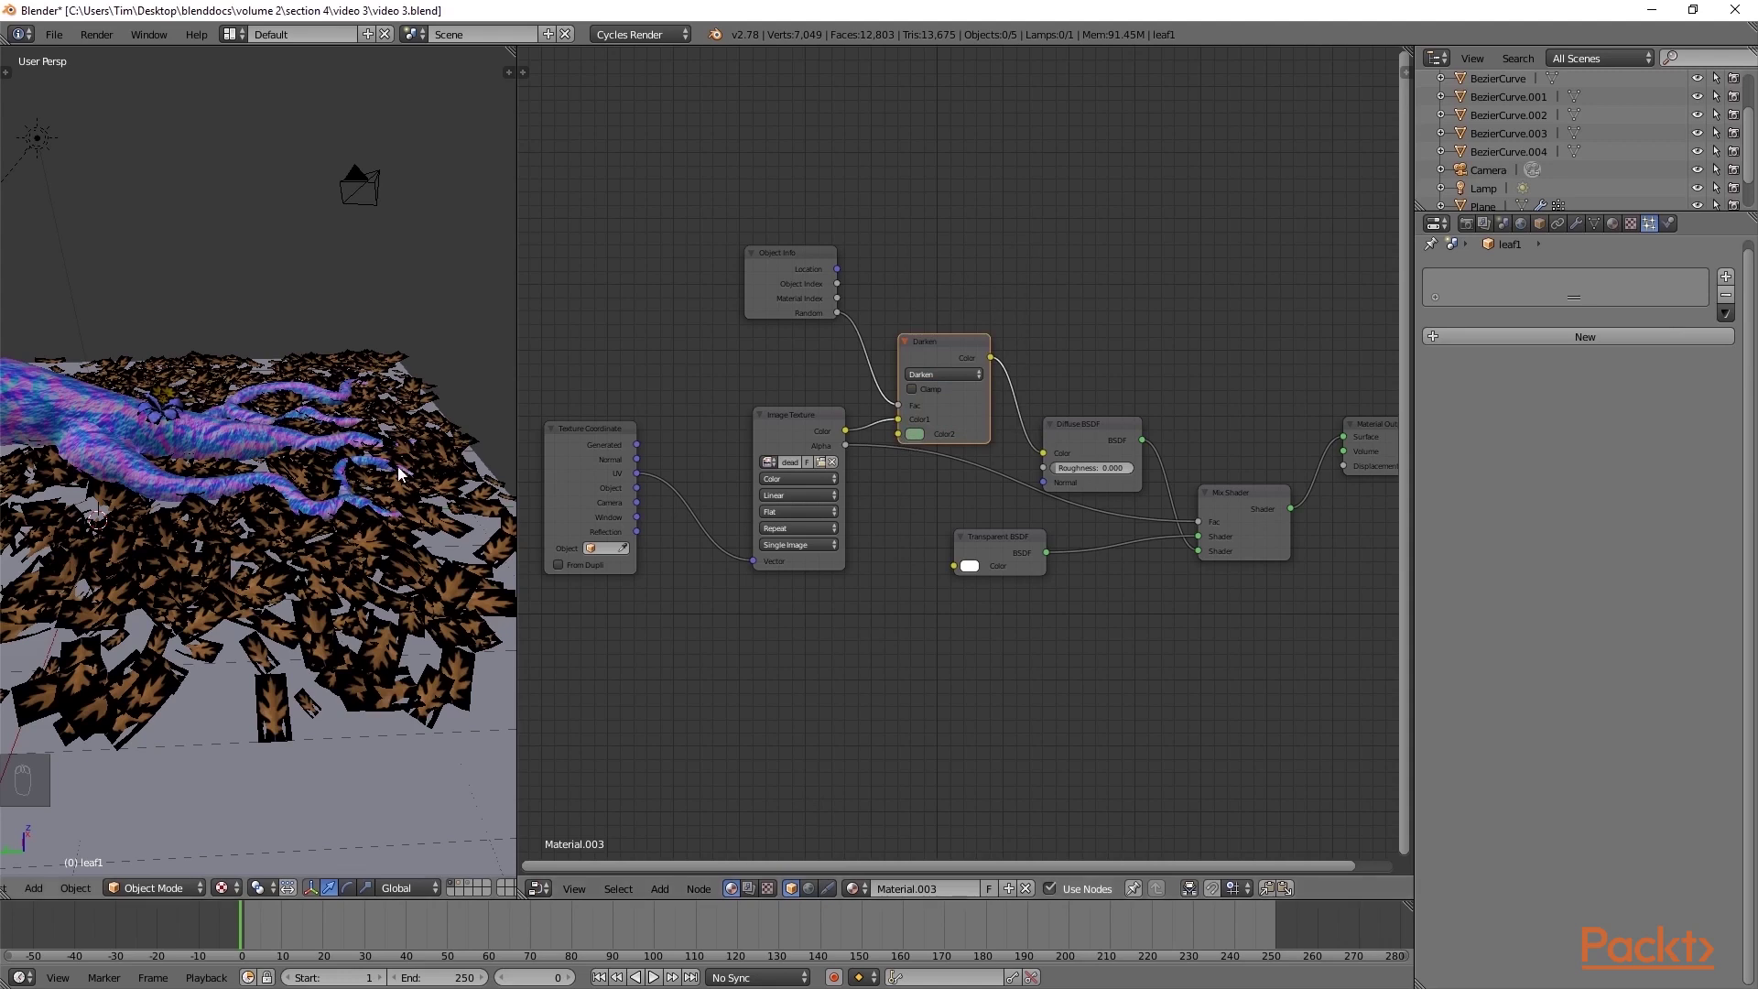
# Preview the tinted leaves in rendered mode, then select the ground Plane.
pyautogui.hotkey('shift', 'z')
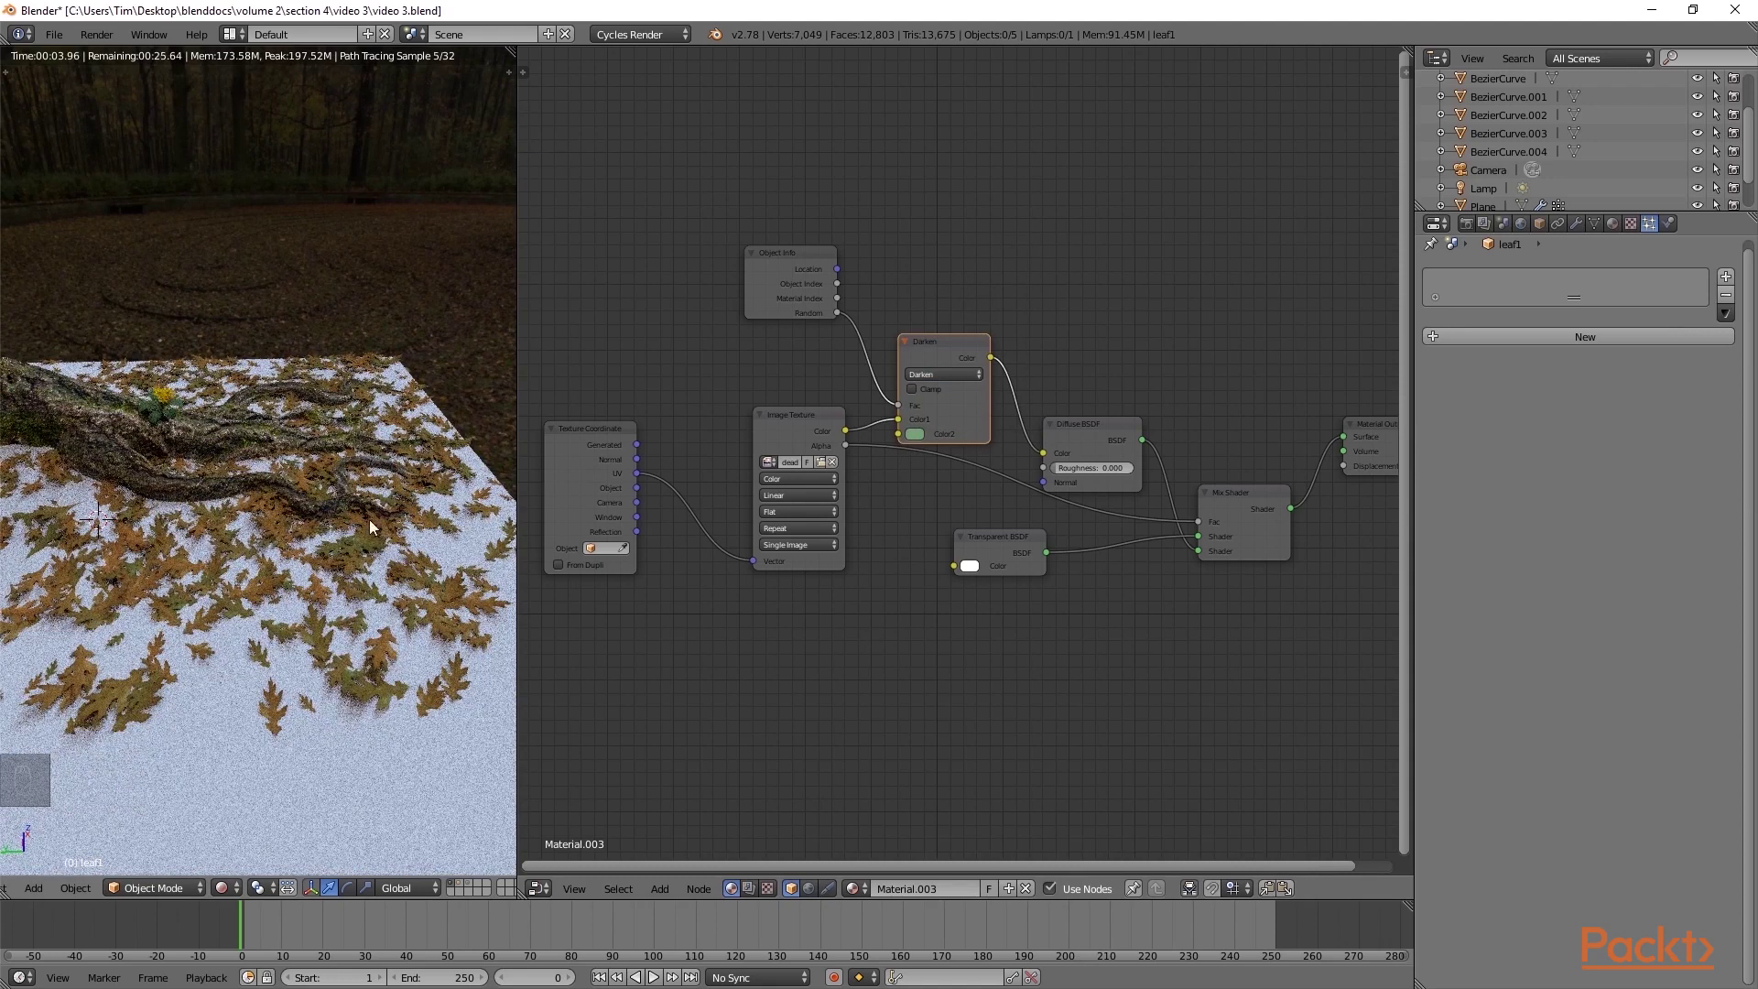
pyautogui.click(915, 432)
pyautogui.hotkey('shift', 'z')
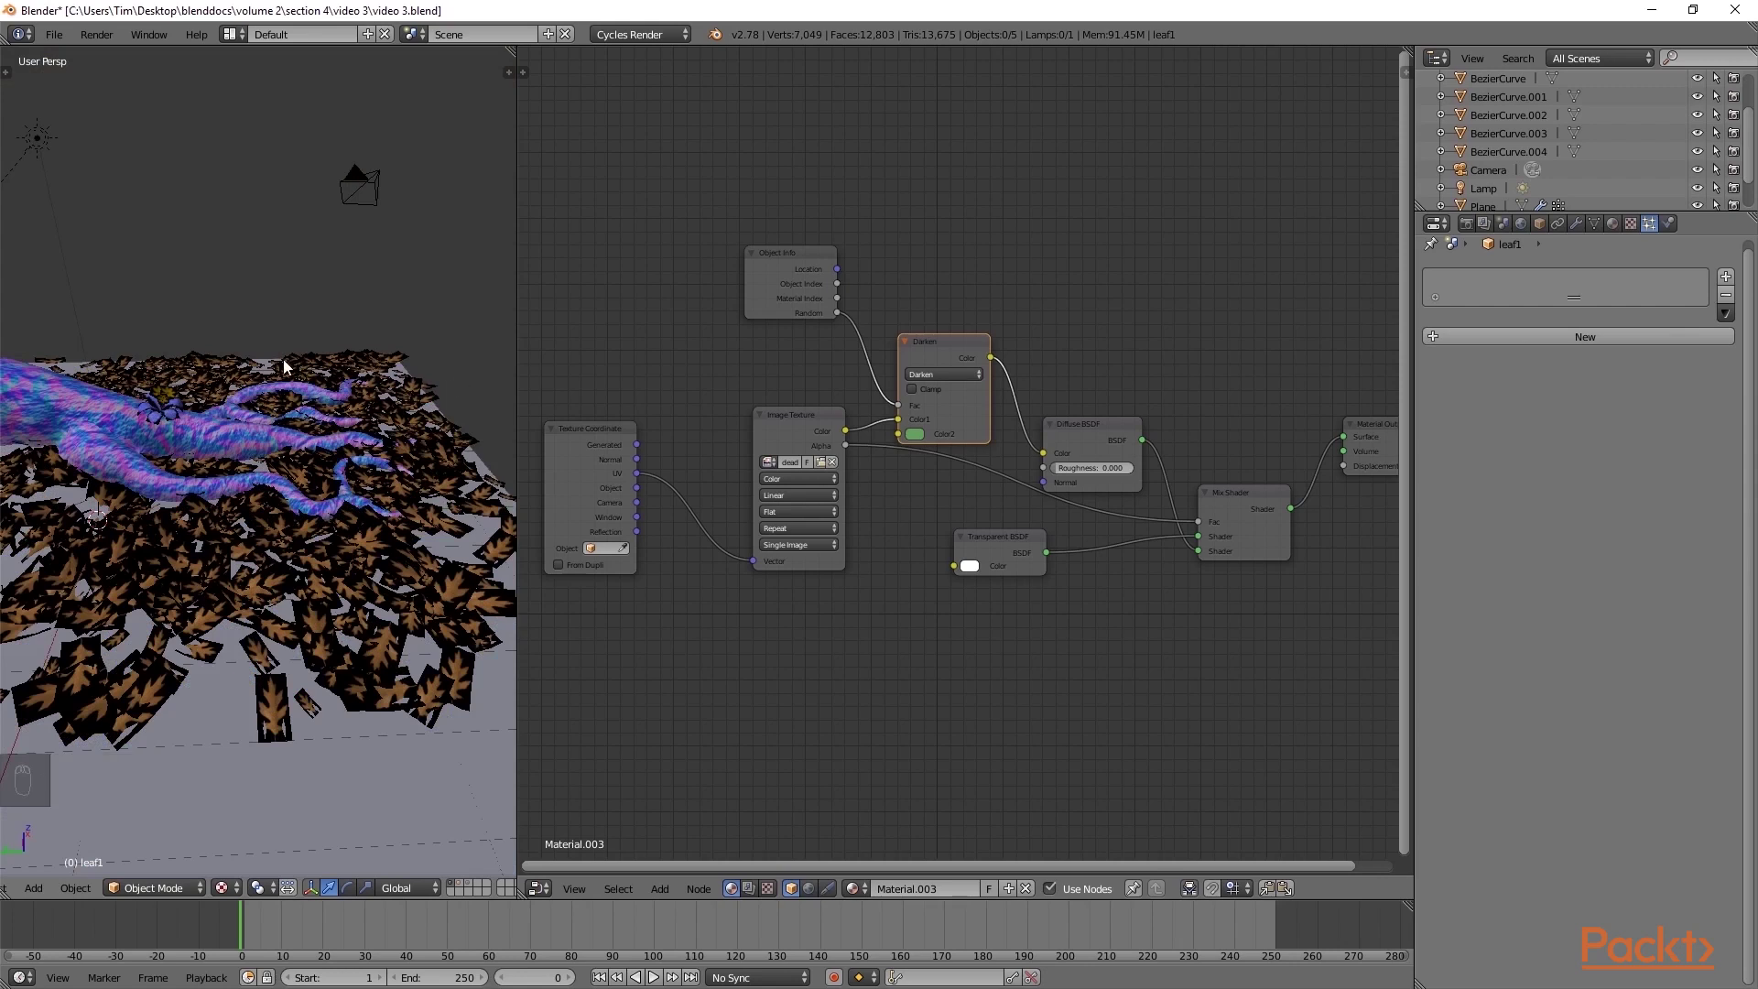
pyautogui.rightClick(349, 744)
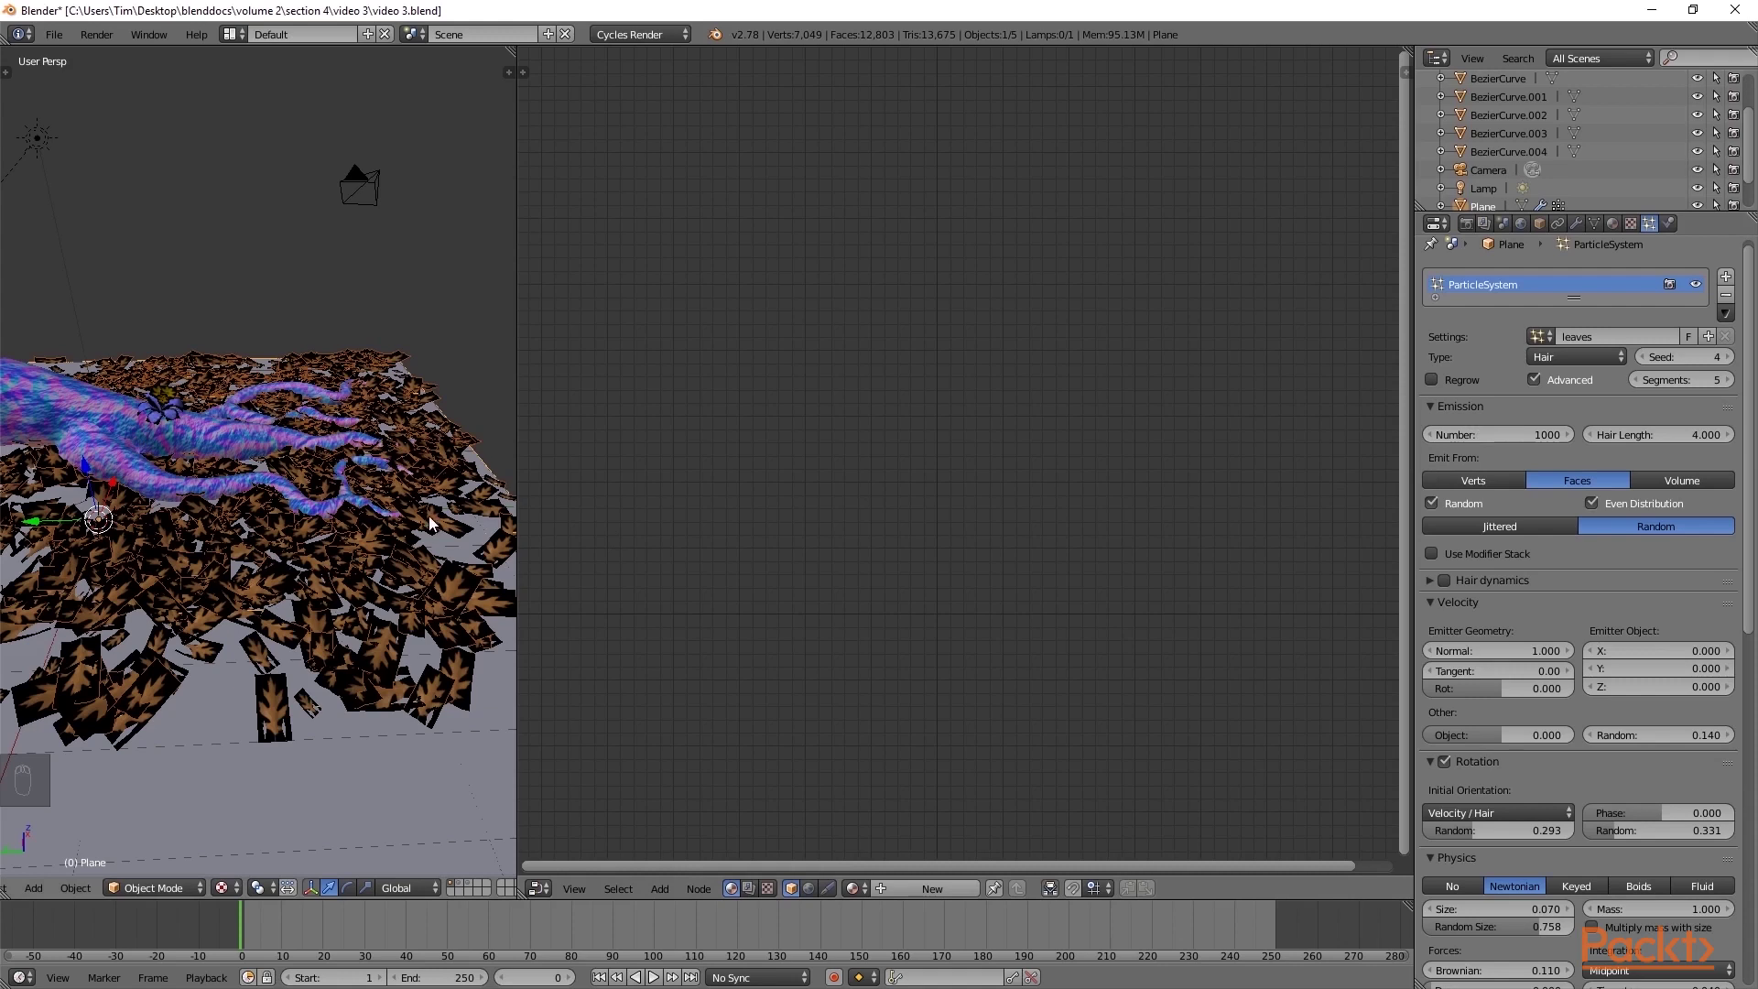
# Set the leaf emission number to 1500, then change it to 500.
pyautogui.click(1490, 436)
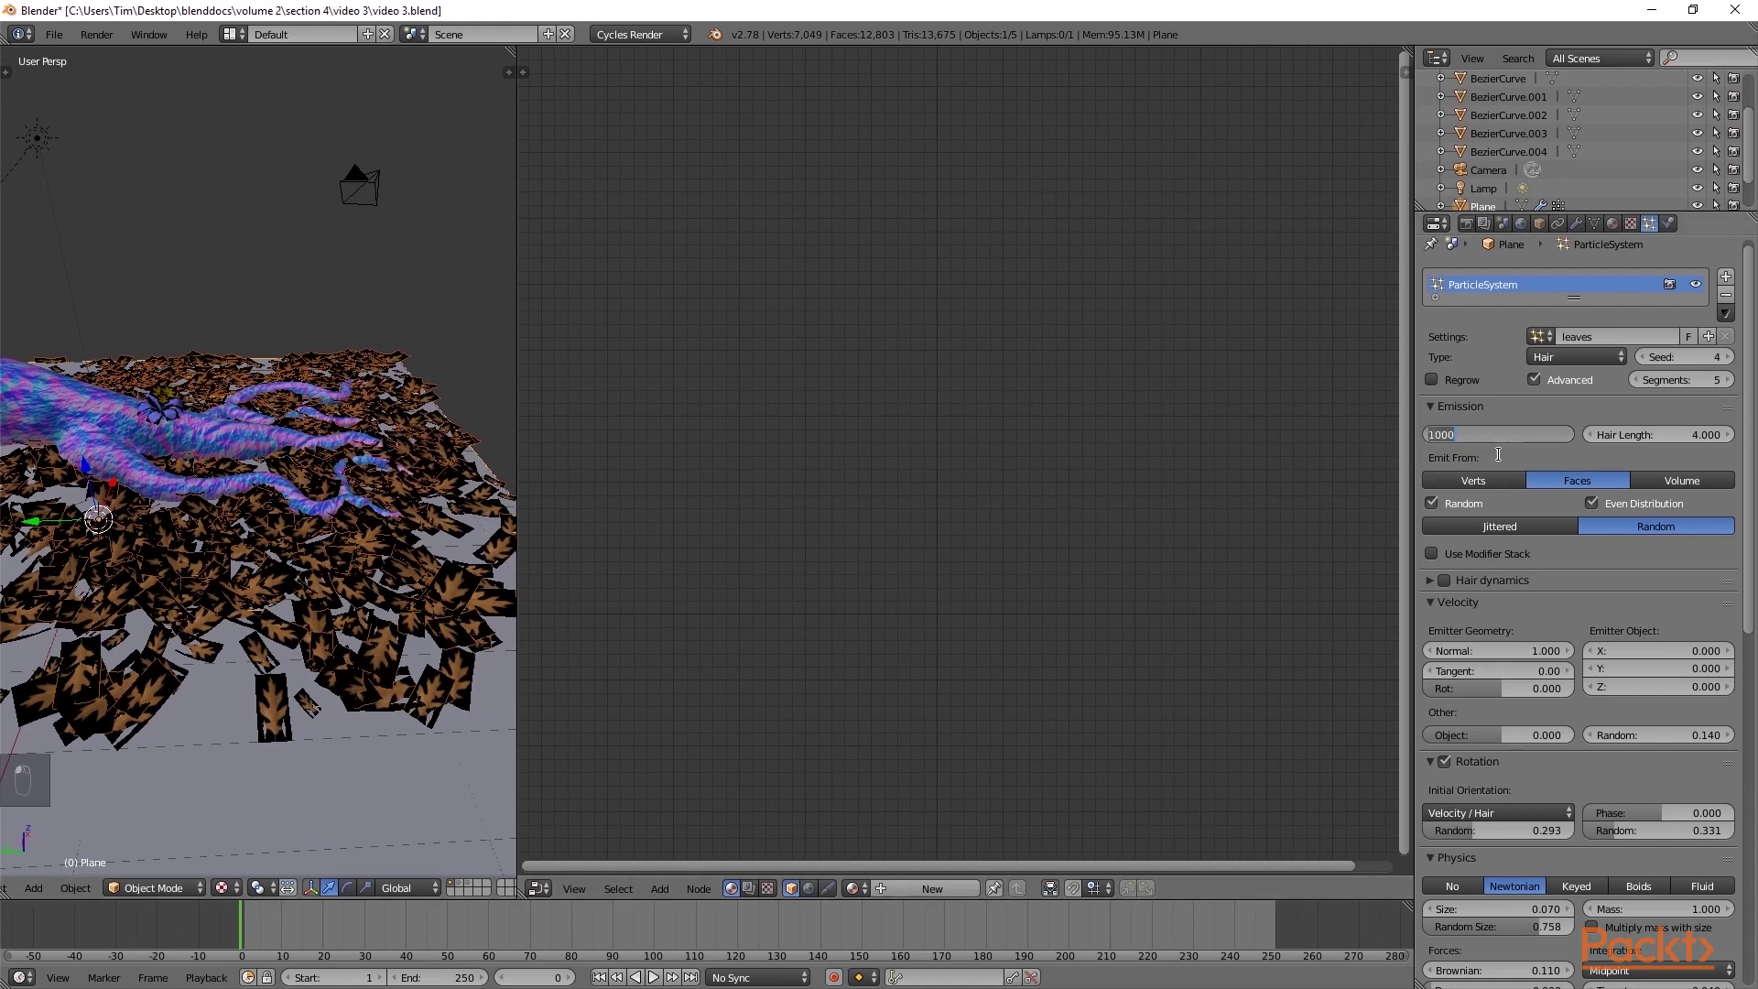
pyautogui.write('1500')
pyautogui.press('Return')
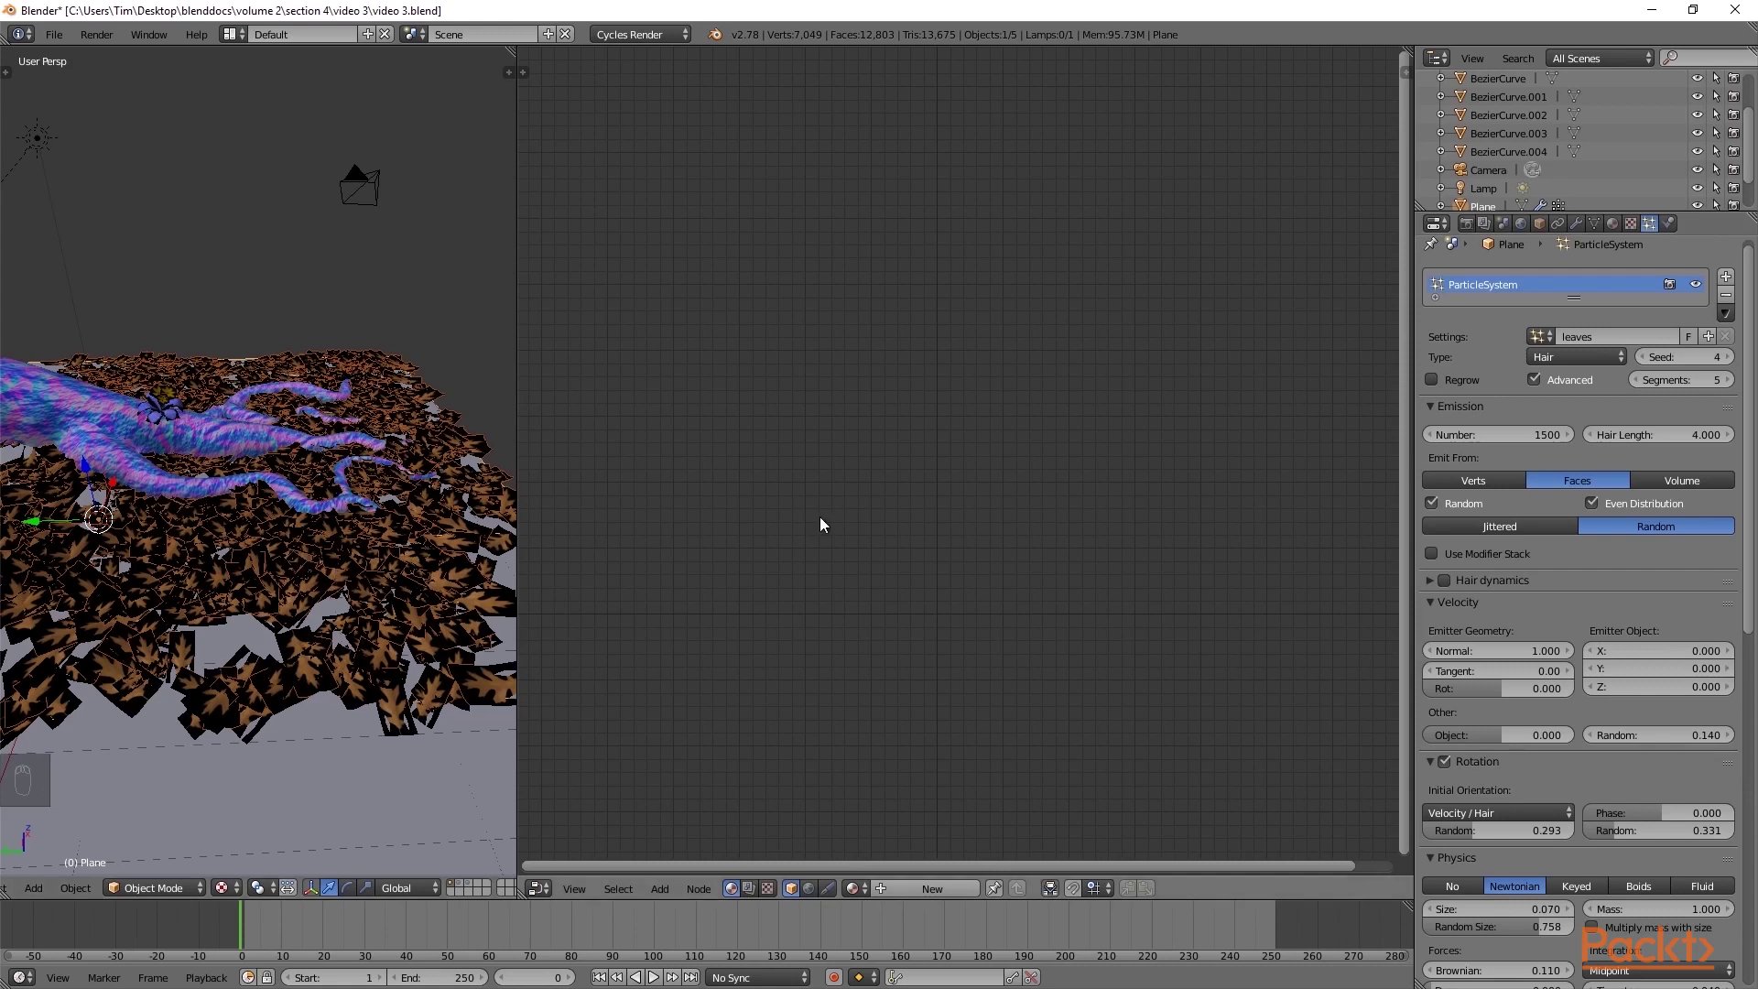
pyautogui.click(1488, 435)
pyautogui.write('500')
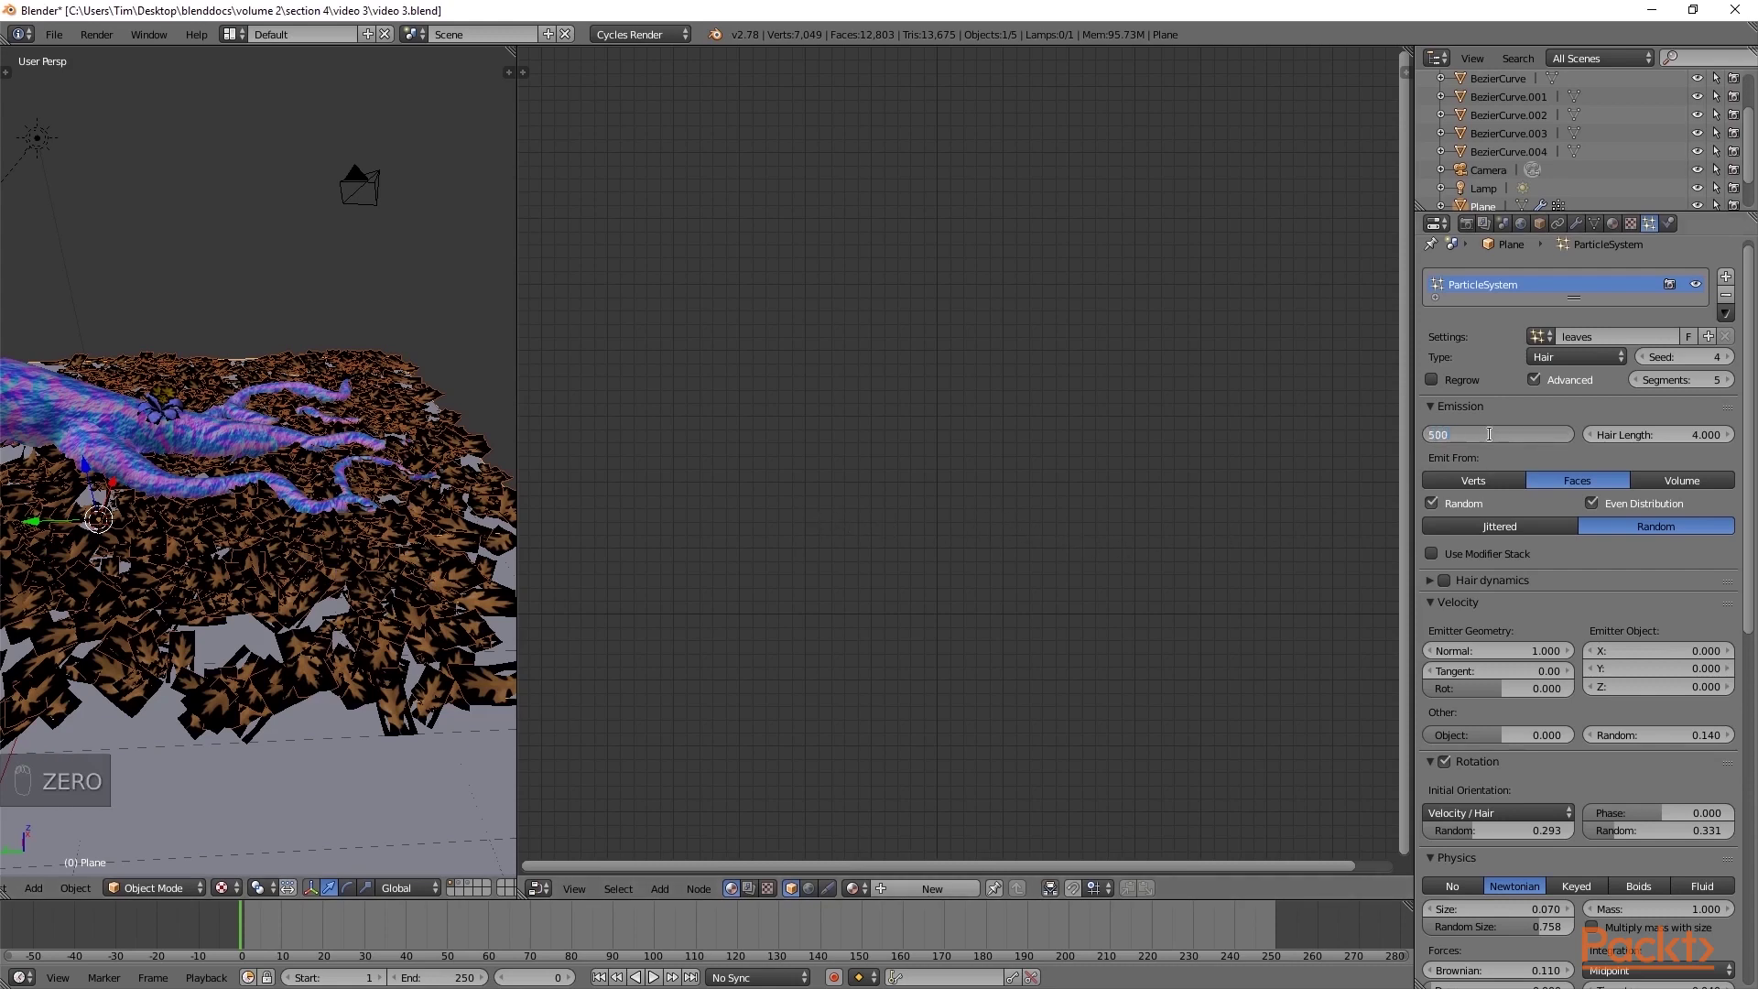
pyautogui.press('Return')
# Enable Simple child particles on the leaves.
pyautogui.scroll(-1, 1490, 434)
pyautogui.scroll(-12, 1469, 525)
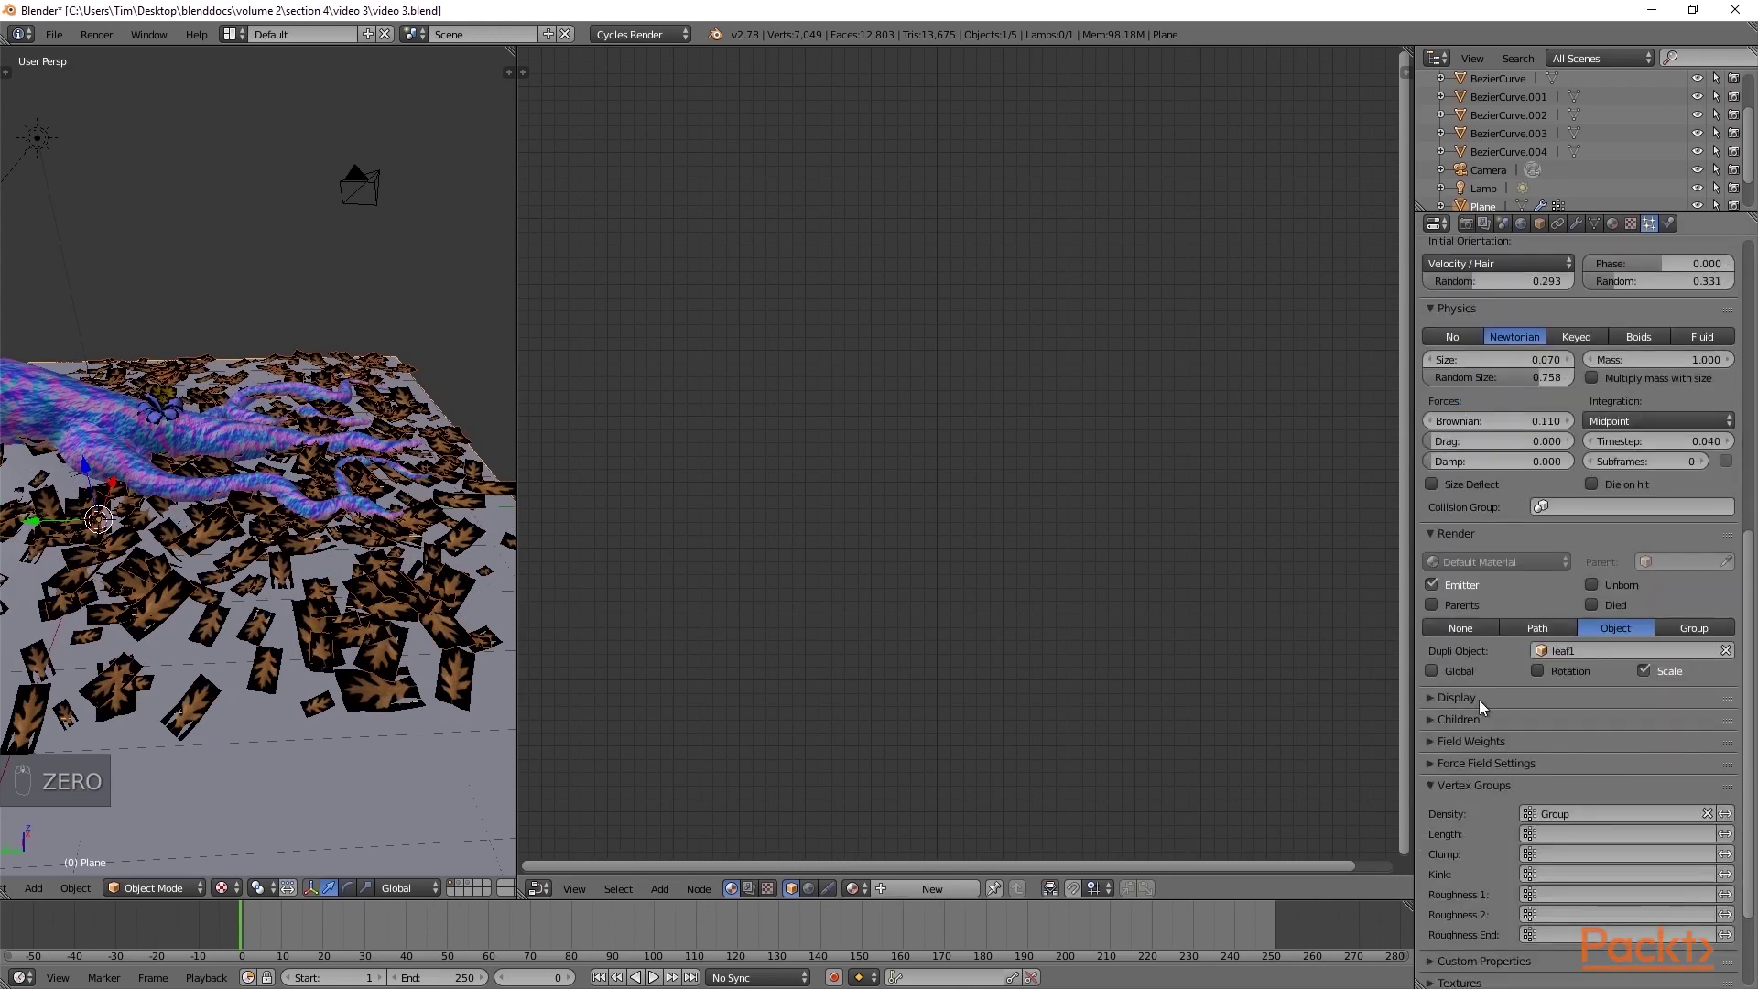
pyautogui.click(1471, 718)
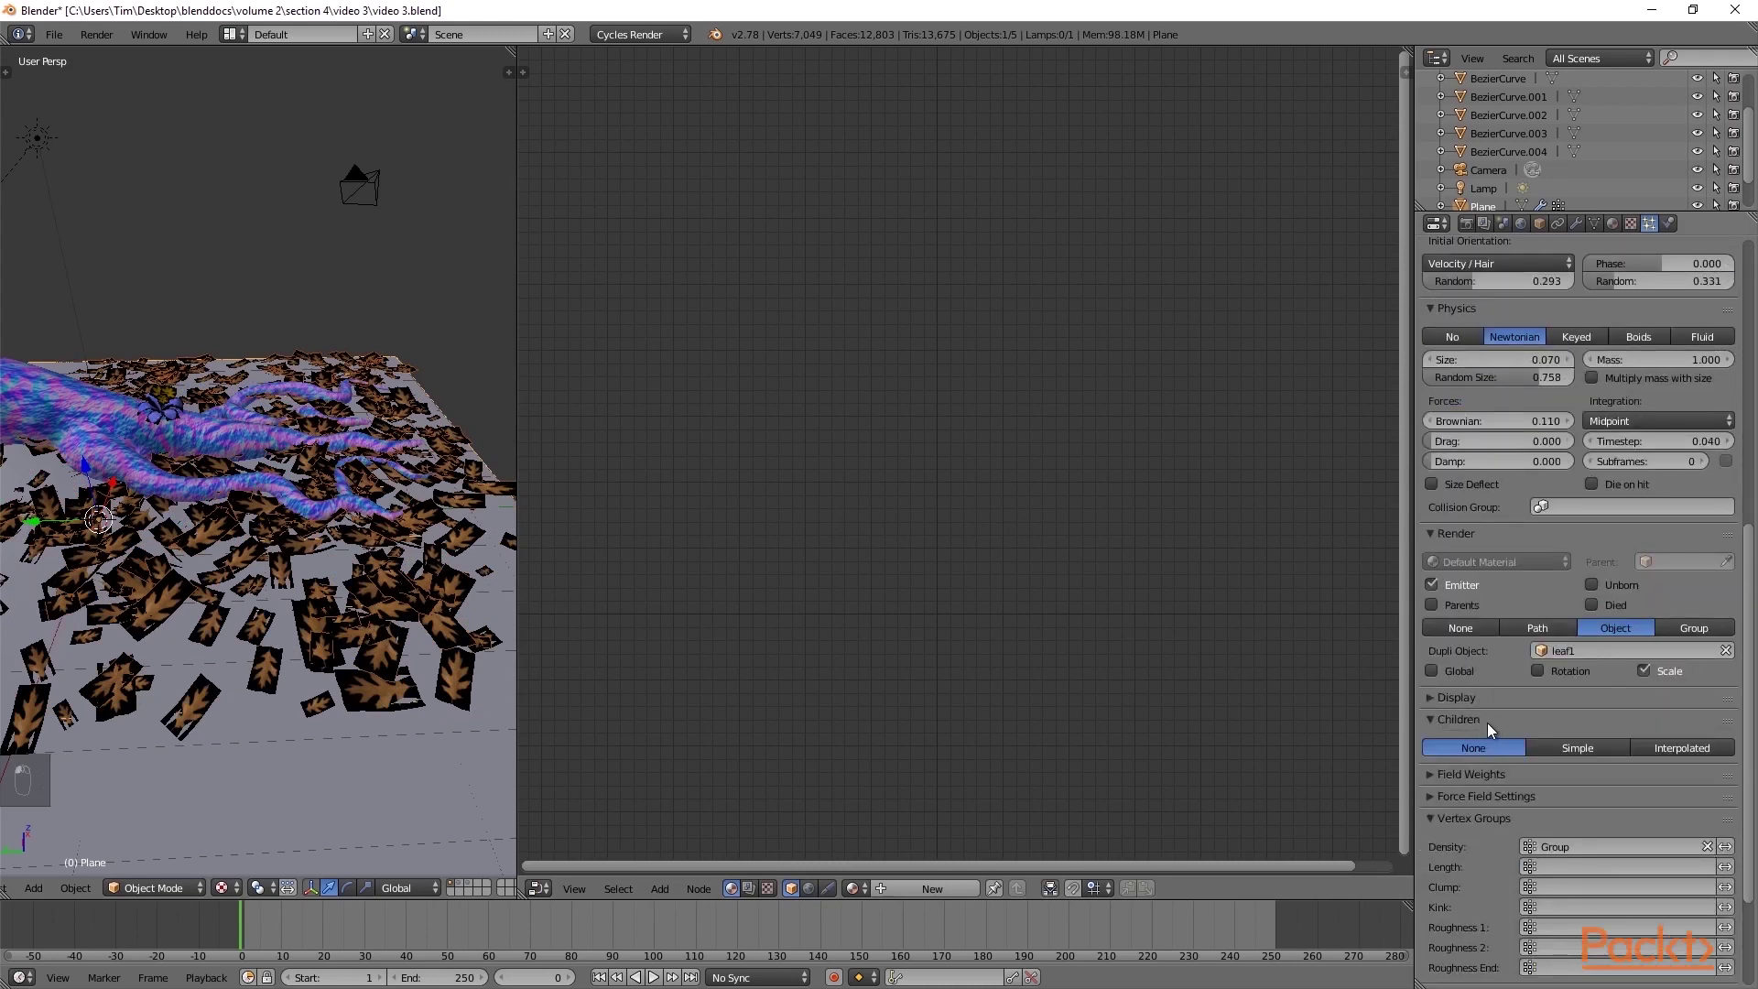
pyautogui.click(1564, 749)
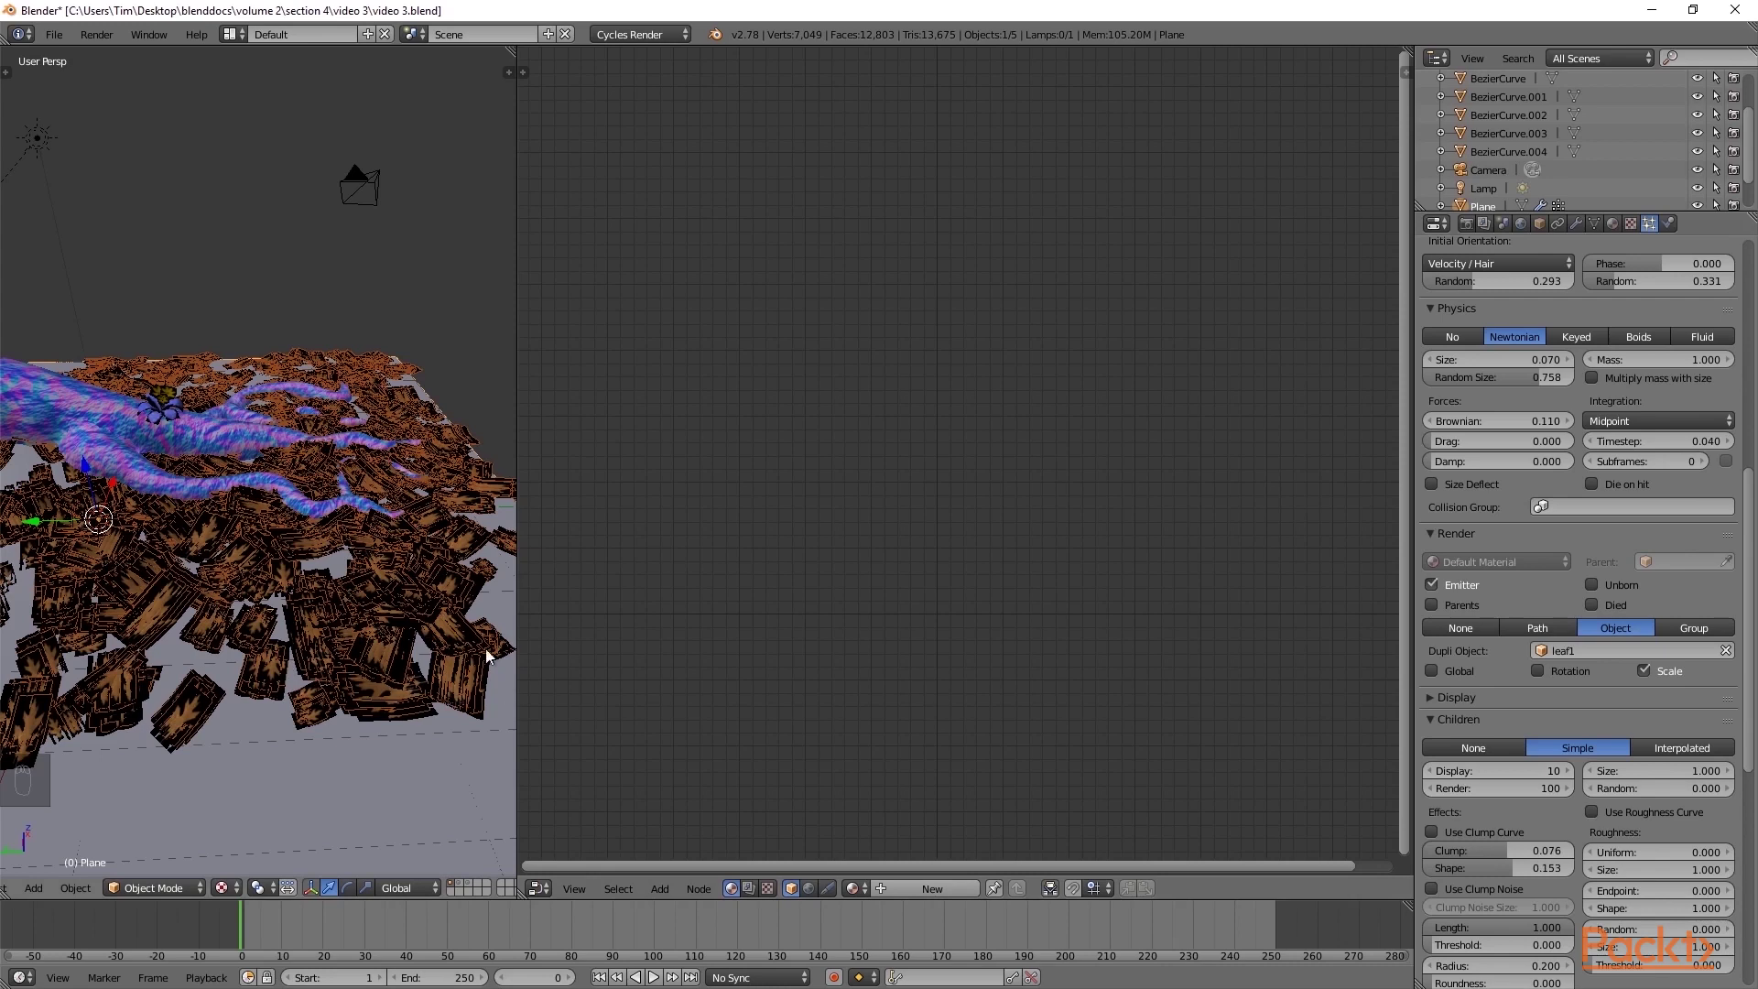
# Switch children to Interpolated with 10 render and 10 viewport children.
pyautogui.click(1647, 758)
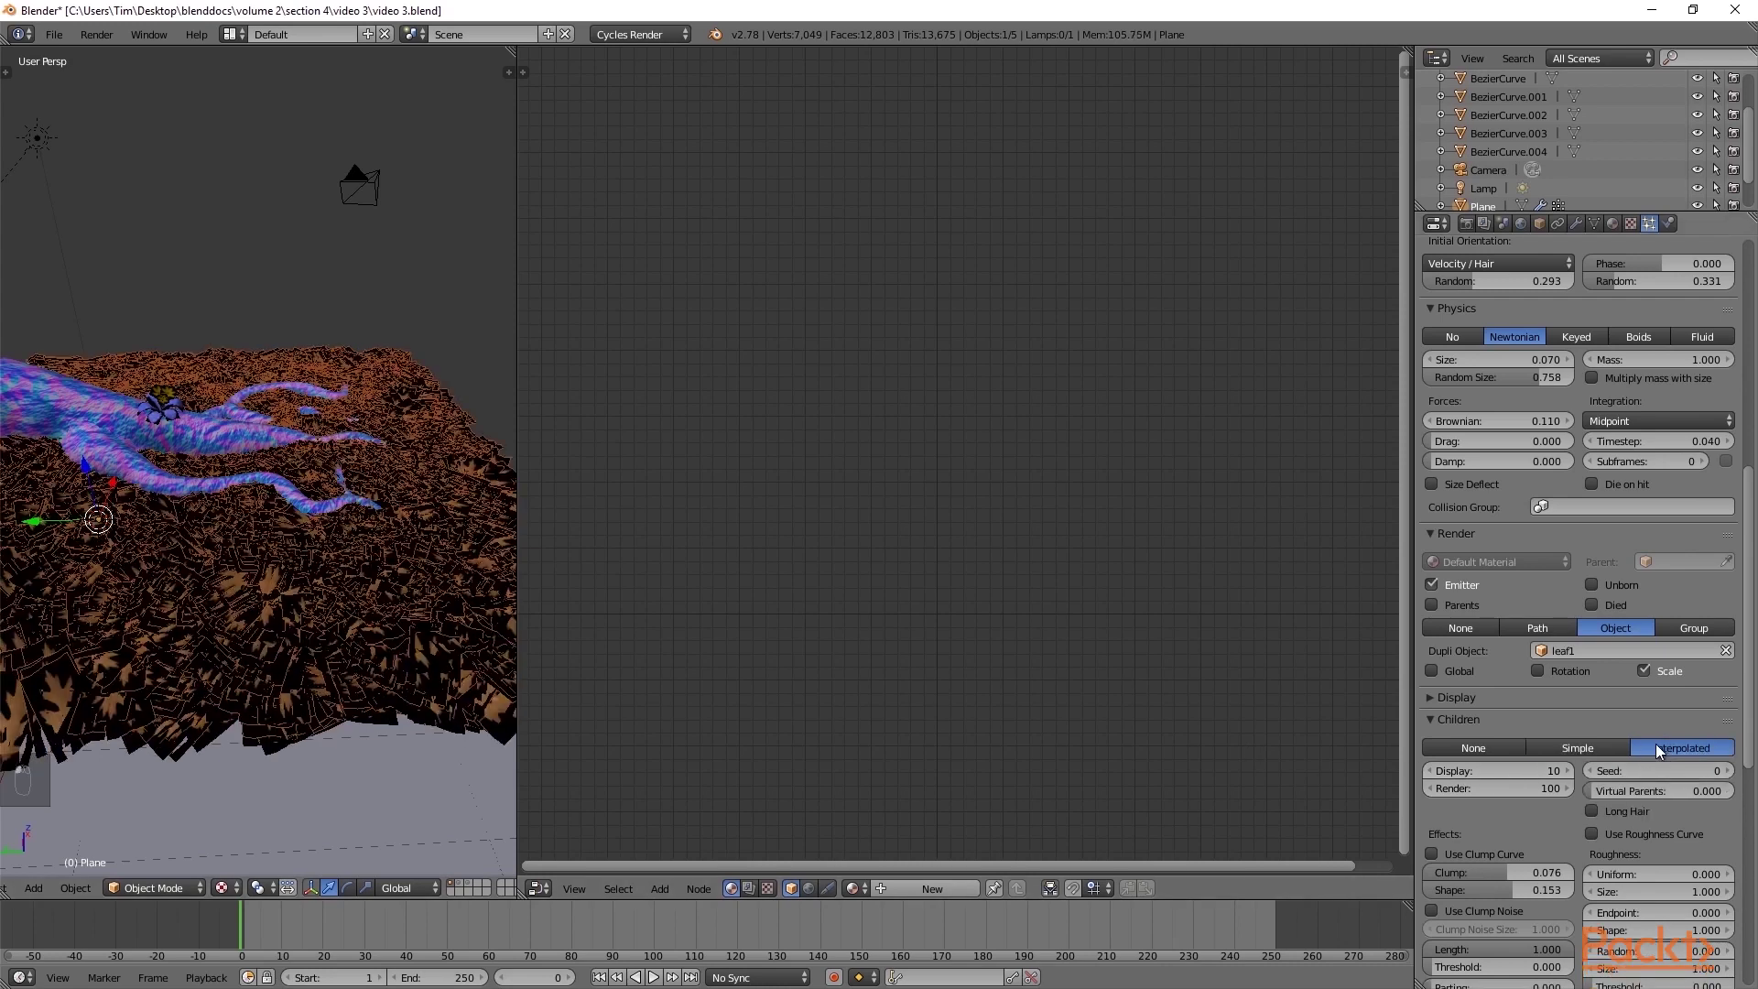
pyautogui.click(1493, 770)
pyautogui.write('2')
pyautogui.press('Return')
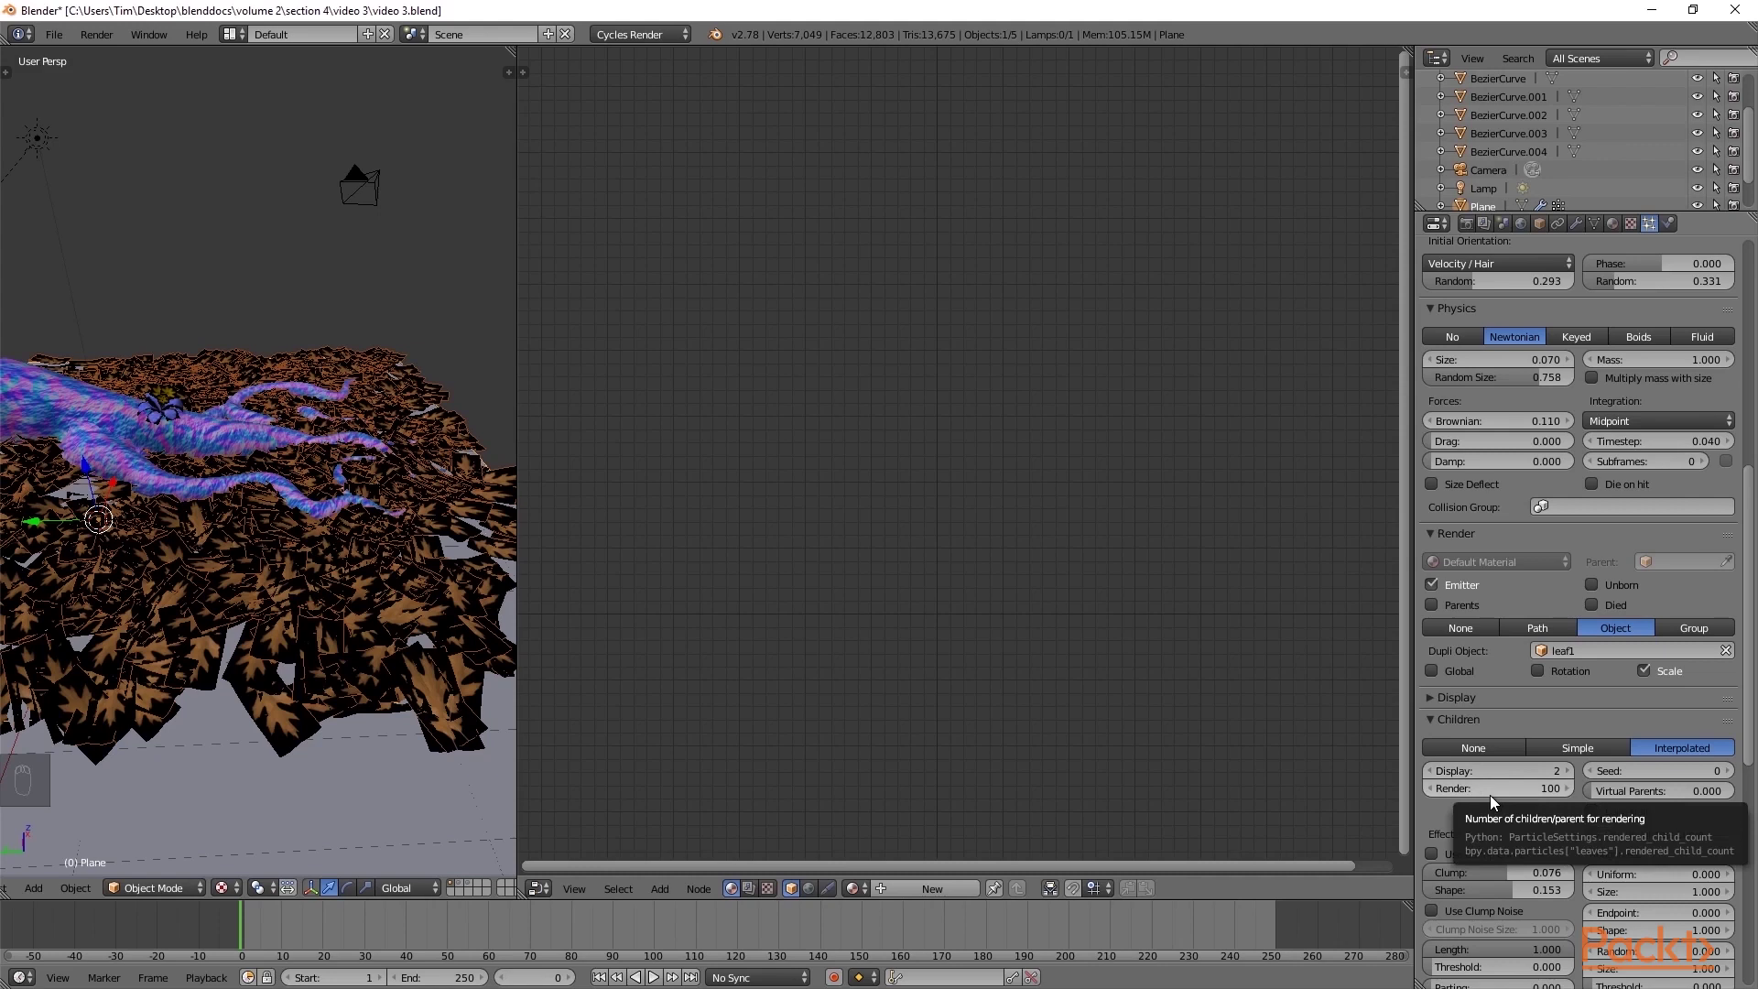
pyautogui.click(1489, 794)
pyautogui.write('10')
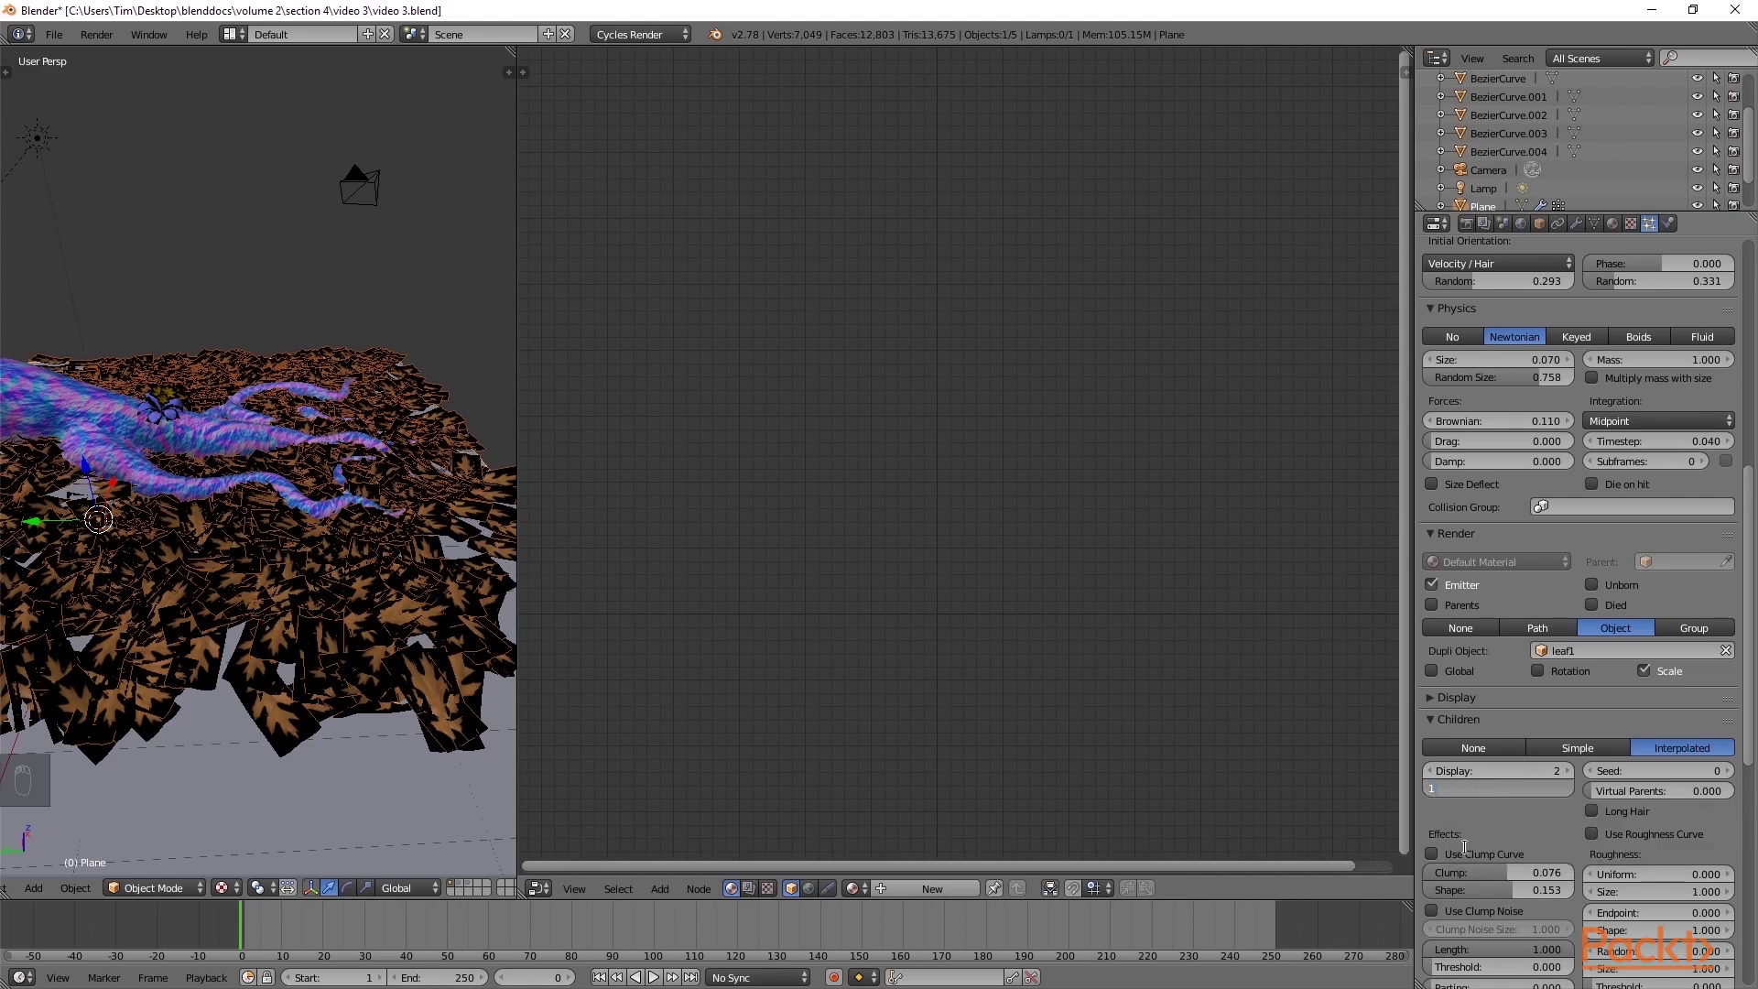
pyautogui.press('Return')
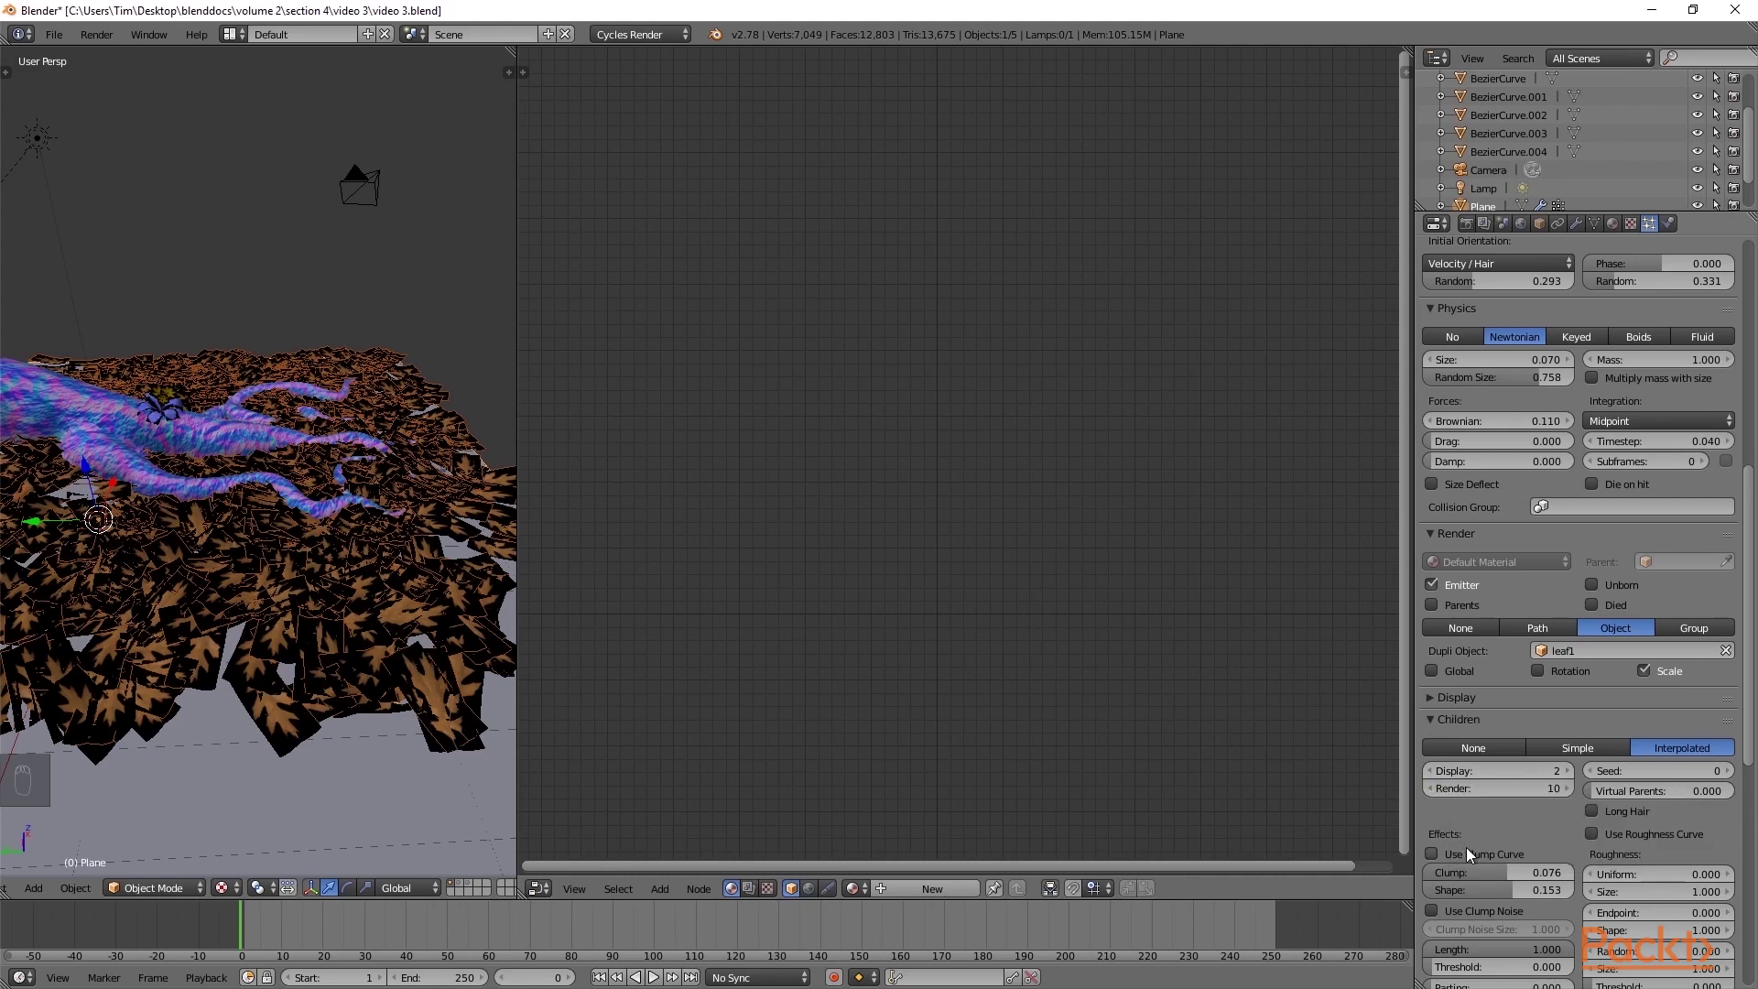
pyautogui.click(1496, 770)
pyautogui.press('Return')
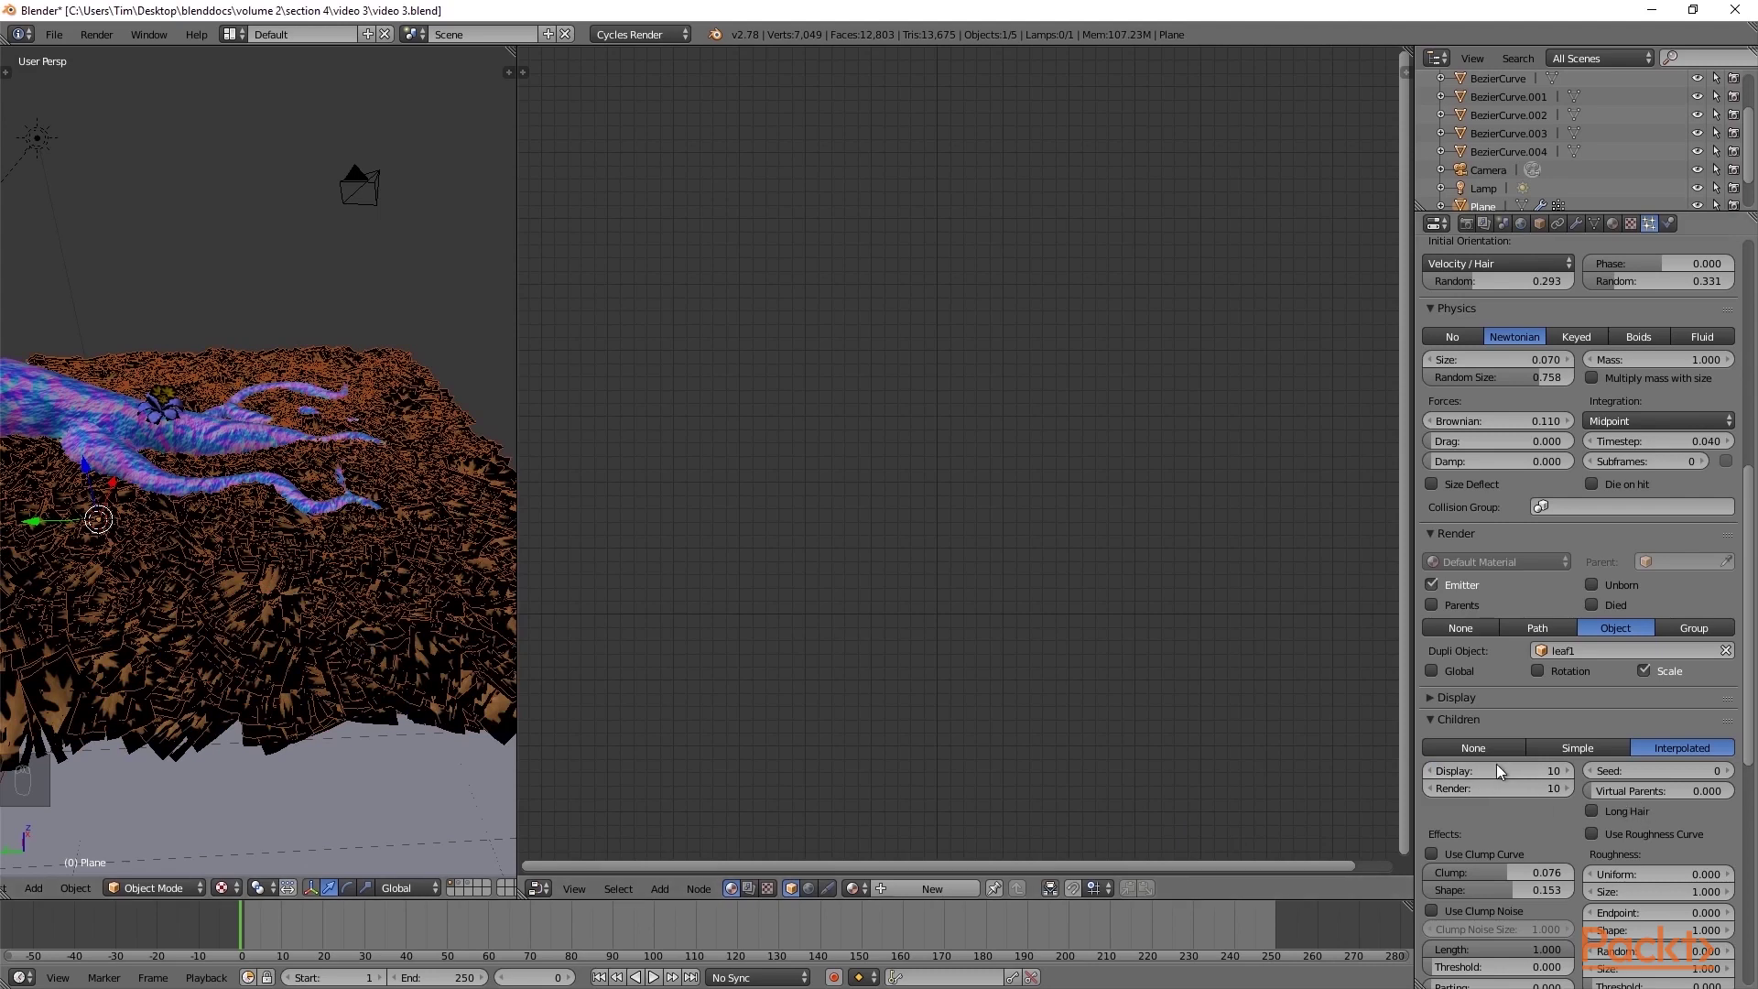
# Lower viewport and render children to 7 each and enable Use Clump Noise.
pyautogui.click(1432, 772)
pyautogui.click(1433, 771)
pyautogui.click(1432, 772)
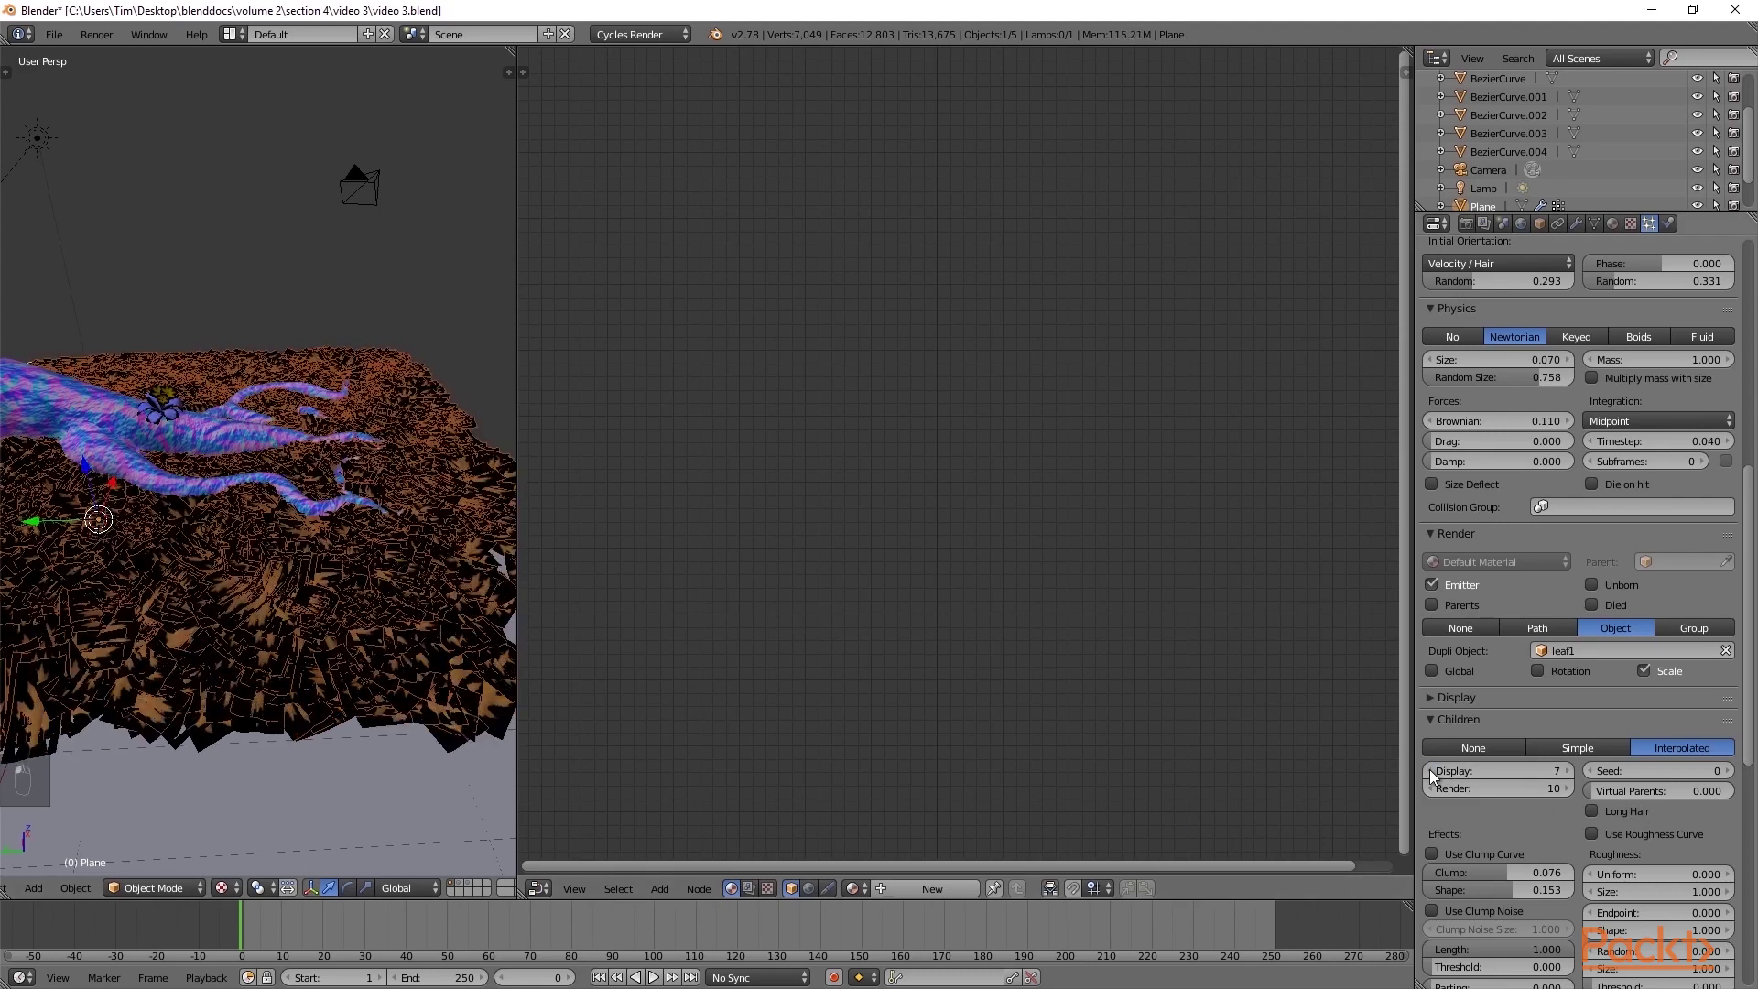
pyautogui.click(1425, 790)
pyautogui.click(1426, 790)
pyautogui.click(1426, 789)
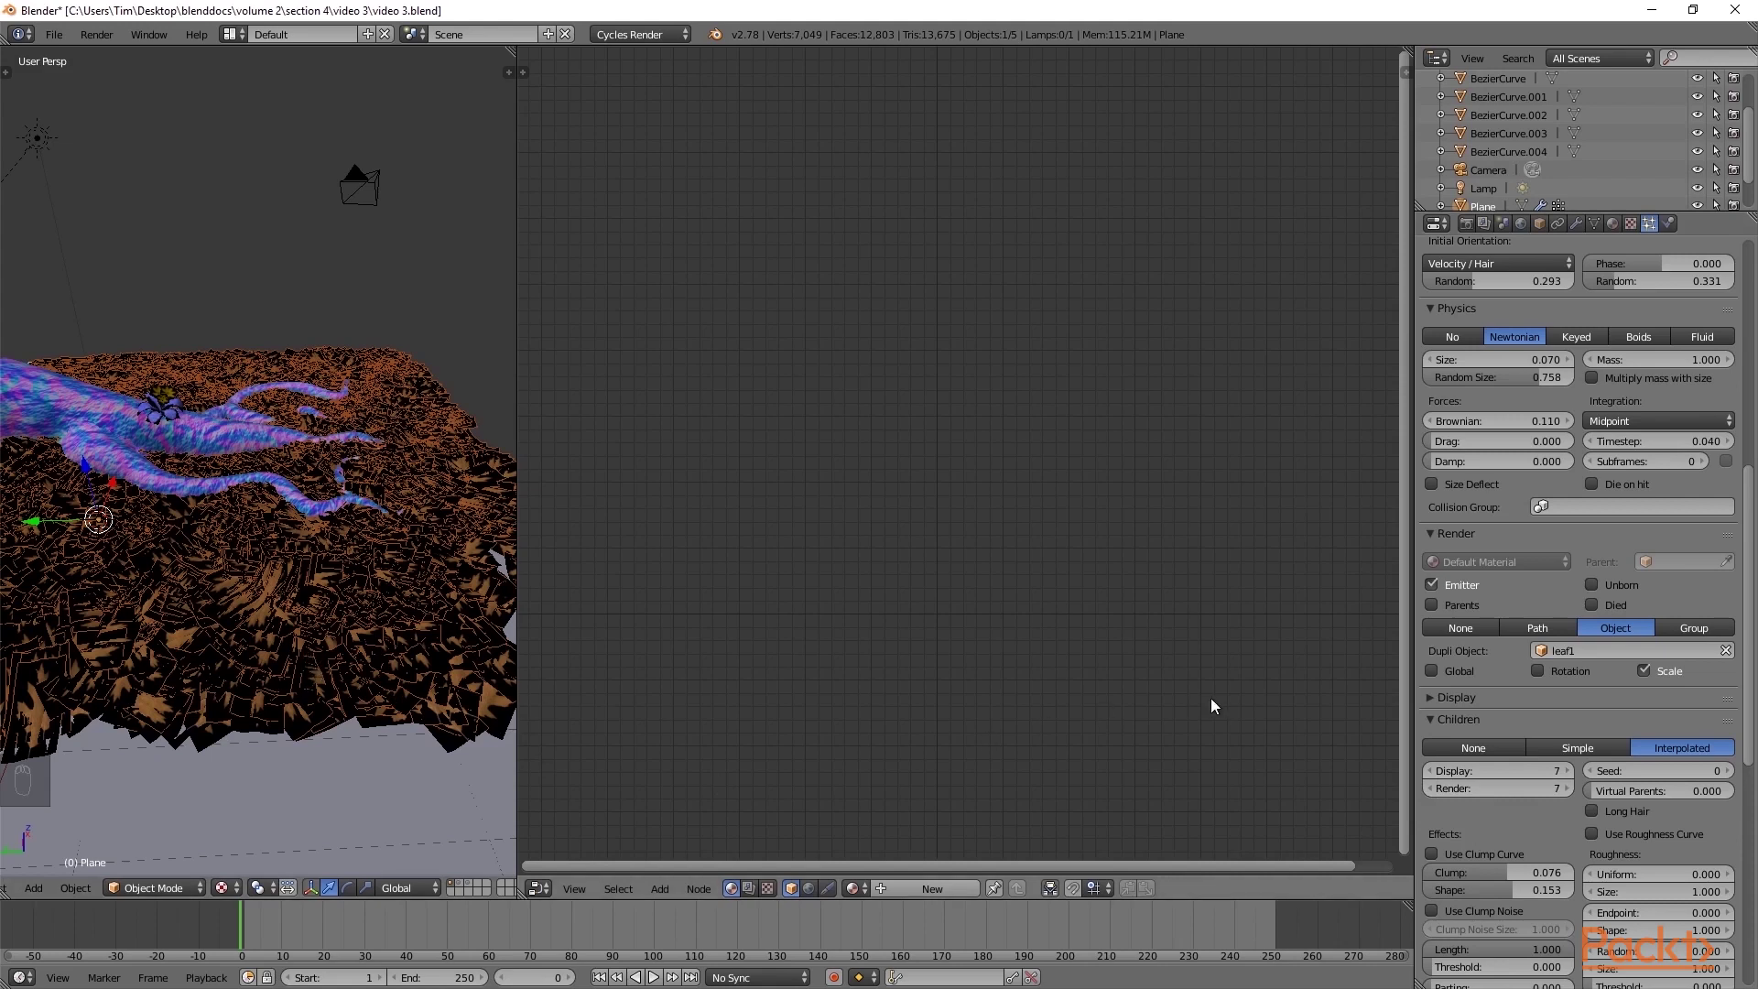
pyautogui.scroll(-3, 1463, 795)
pyautogui.click(1432, 801)
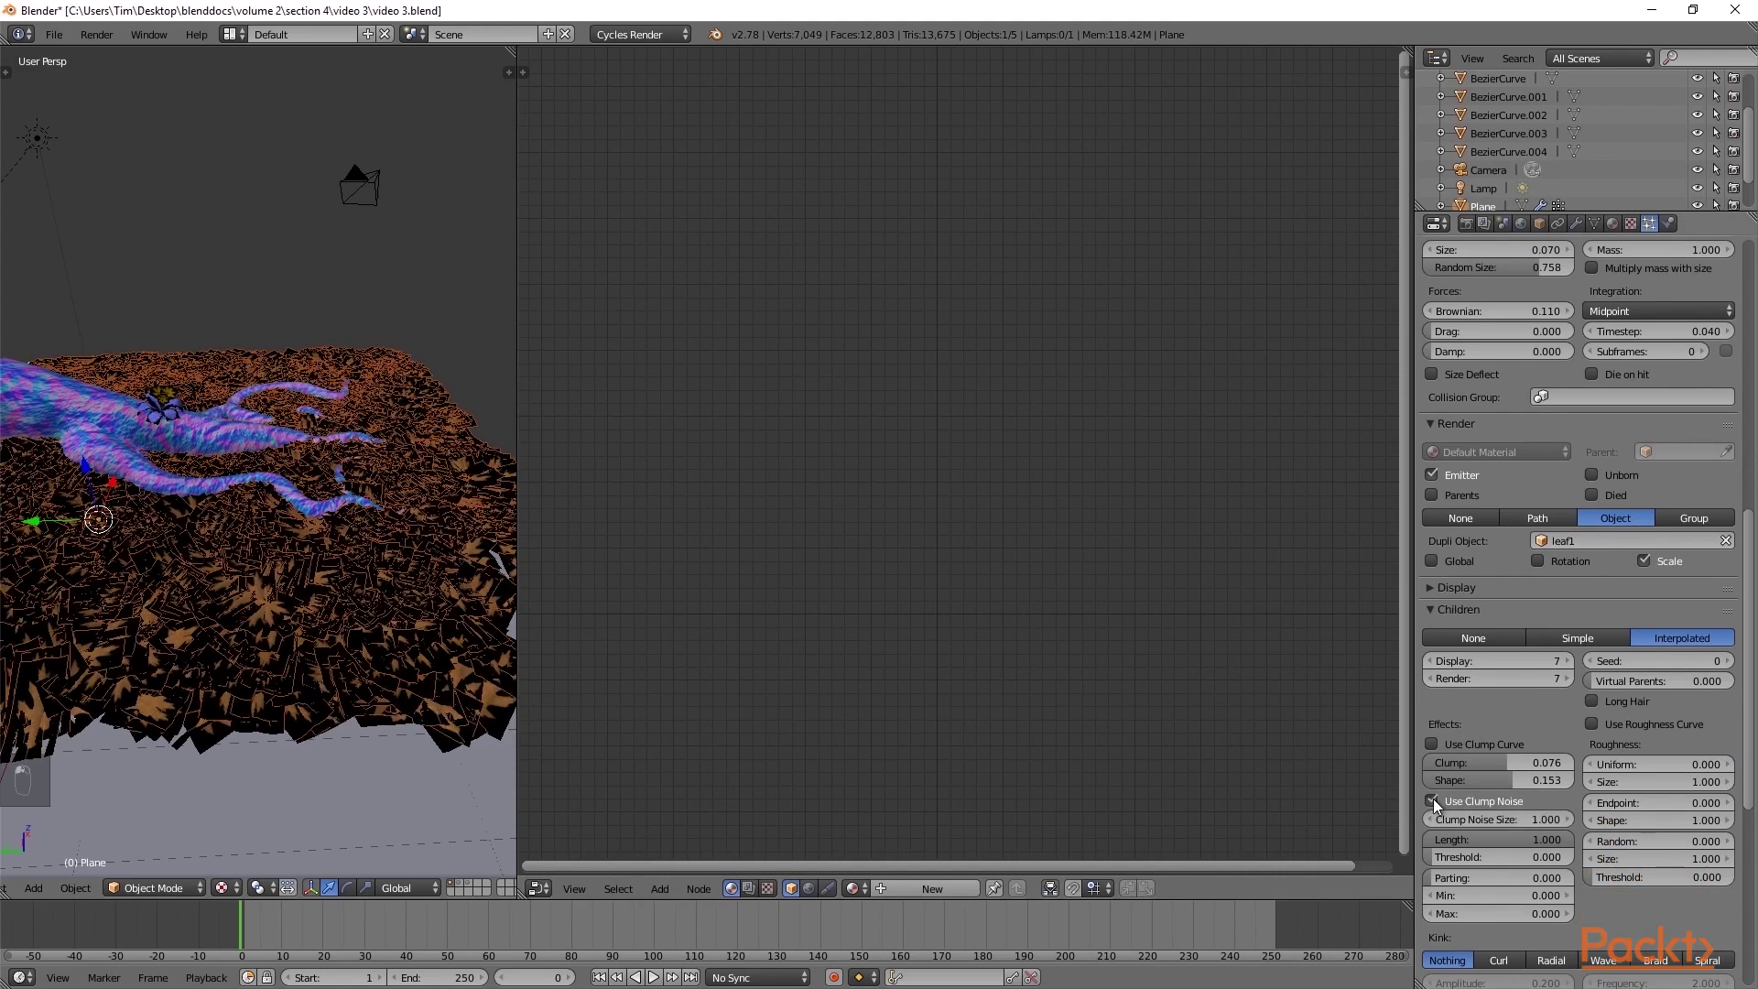
# Set clump Shape 0.191, add random roughness, tweak threshold, and merge the node editor away.
pyautogui.moveTo(1498, 780); pyautogui.dragTo(1538, 780)
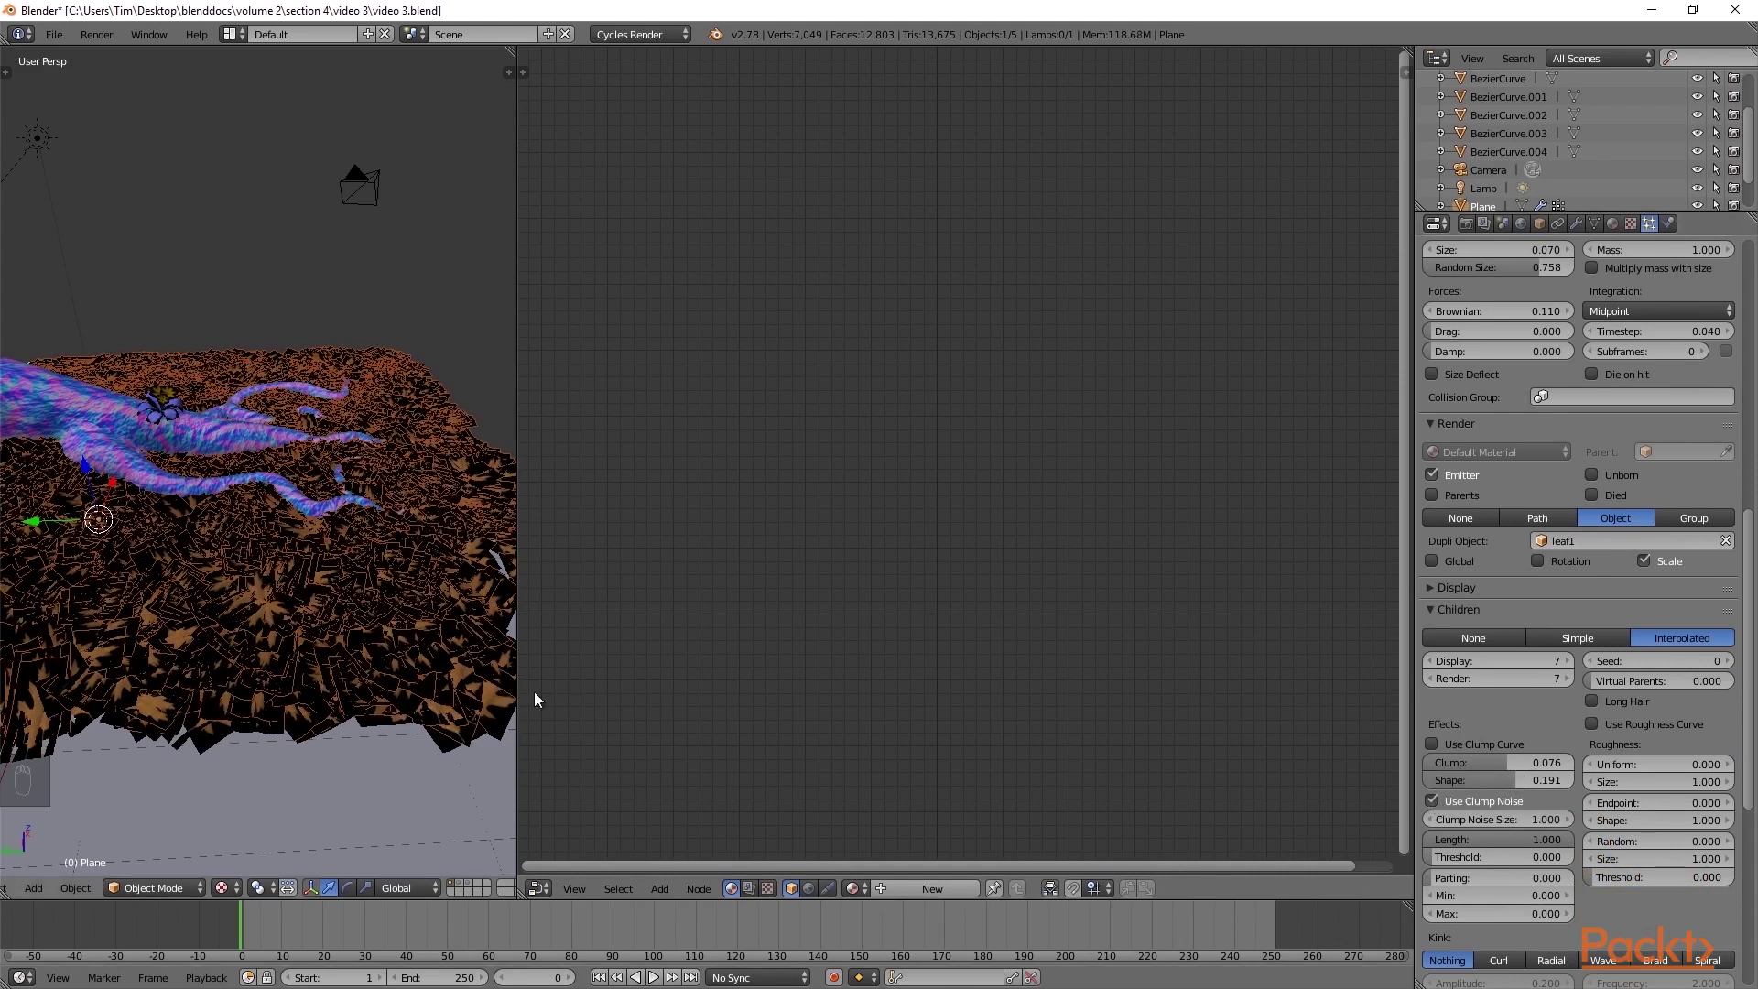
pyautogui.moveTo(1657, 841); pyautogui.dragTo(1703, 859)
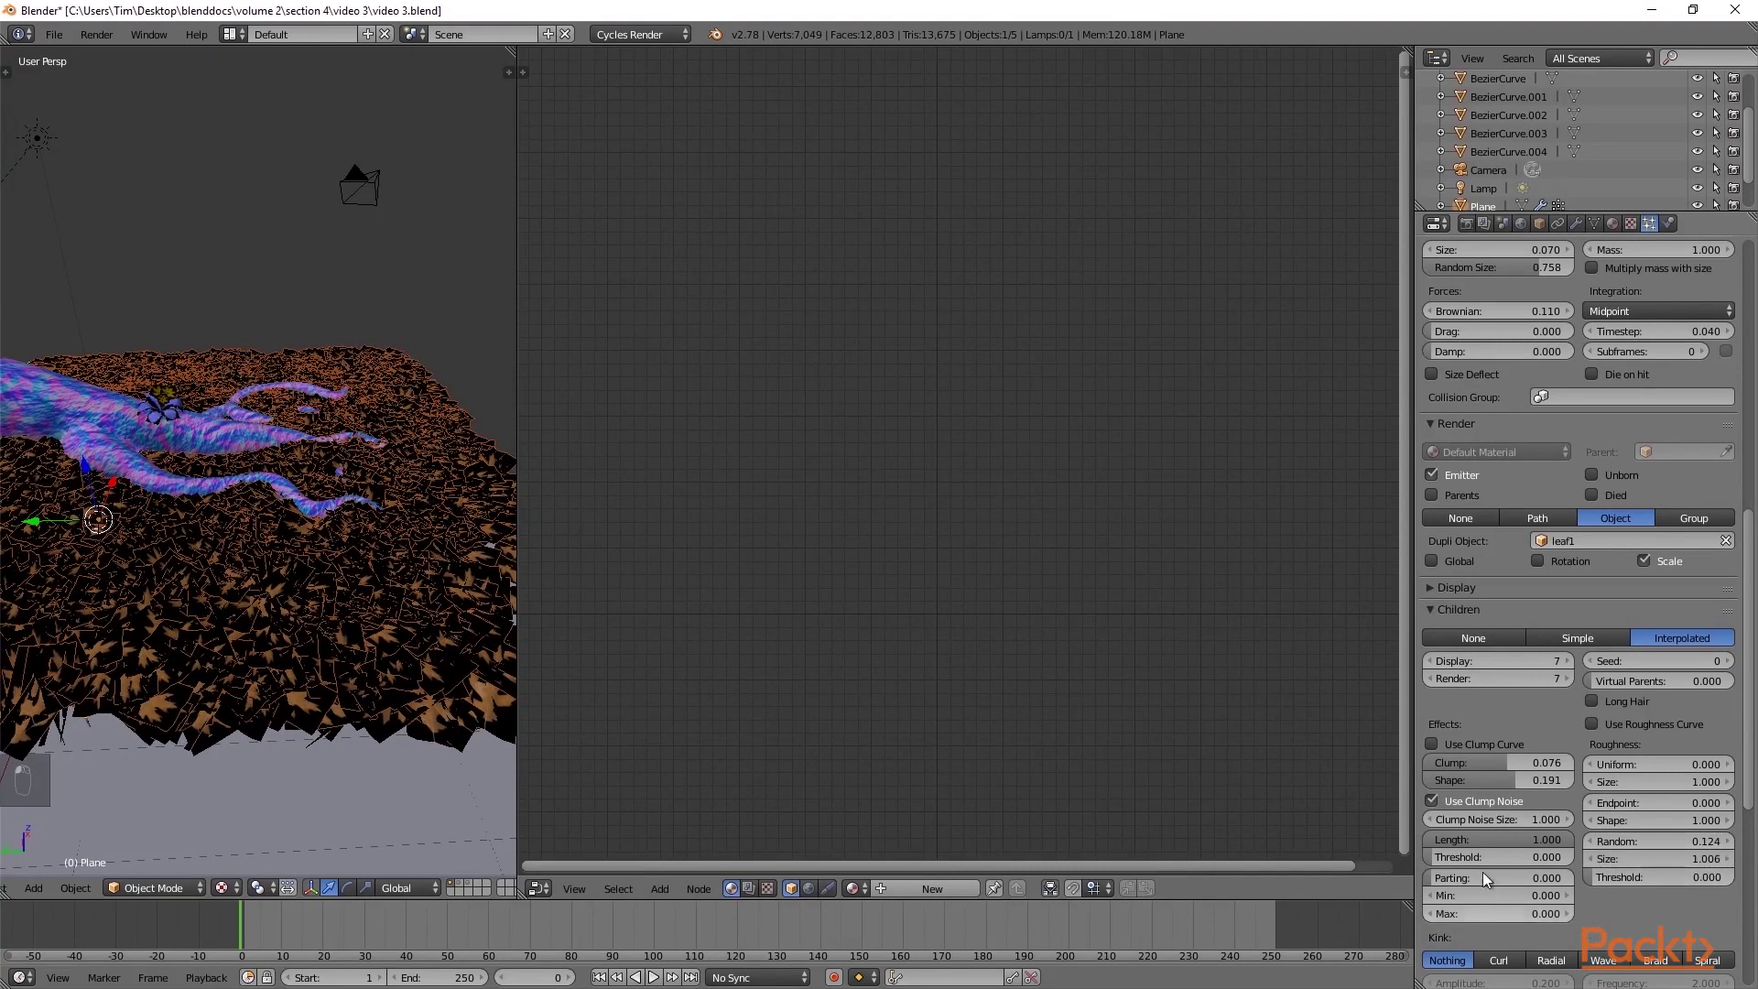
pyautogui.moveTo(1488, 857)
pyautogui.mouseDown()
pyautogui.moveTo(1431, 846)
pyautogui.moveTo(1502, 877)
pyautogui.mouseUp()
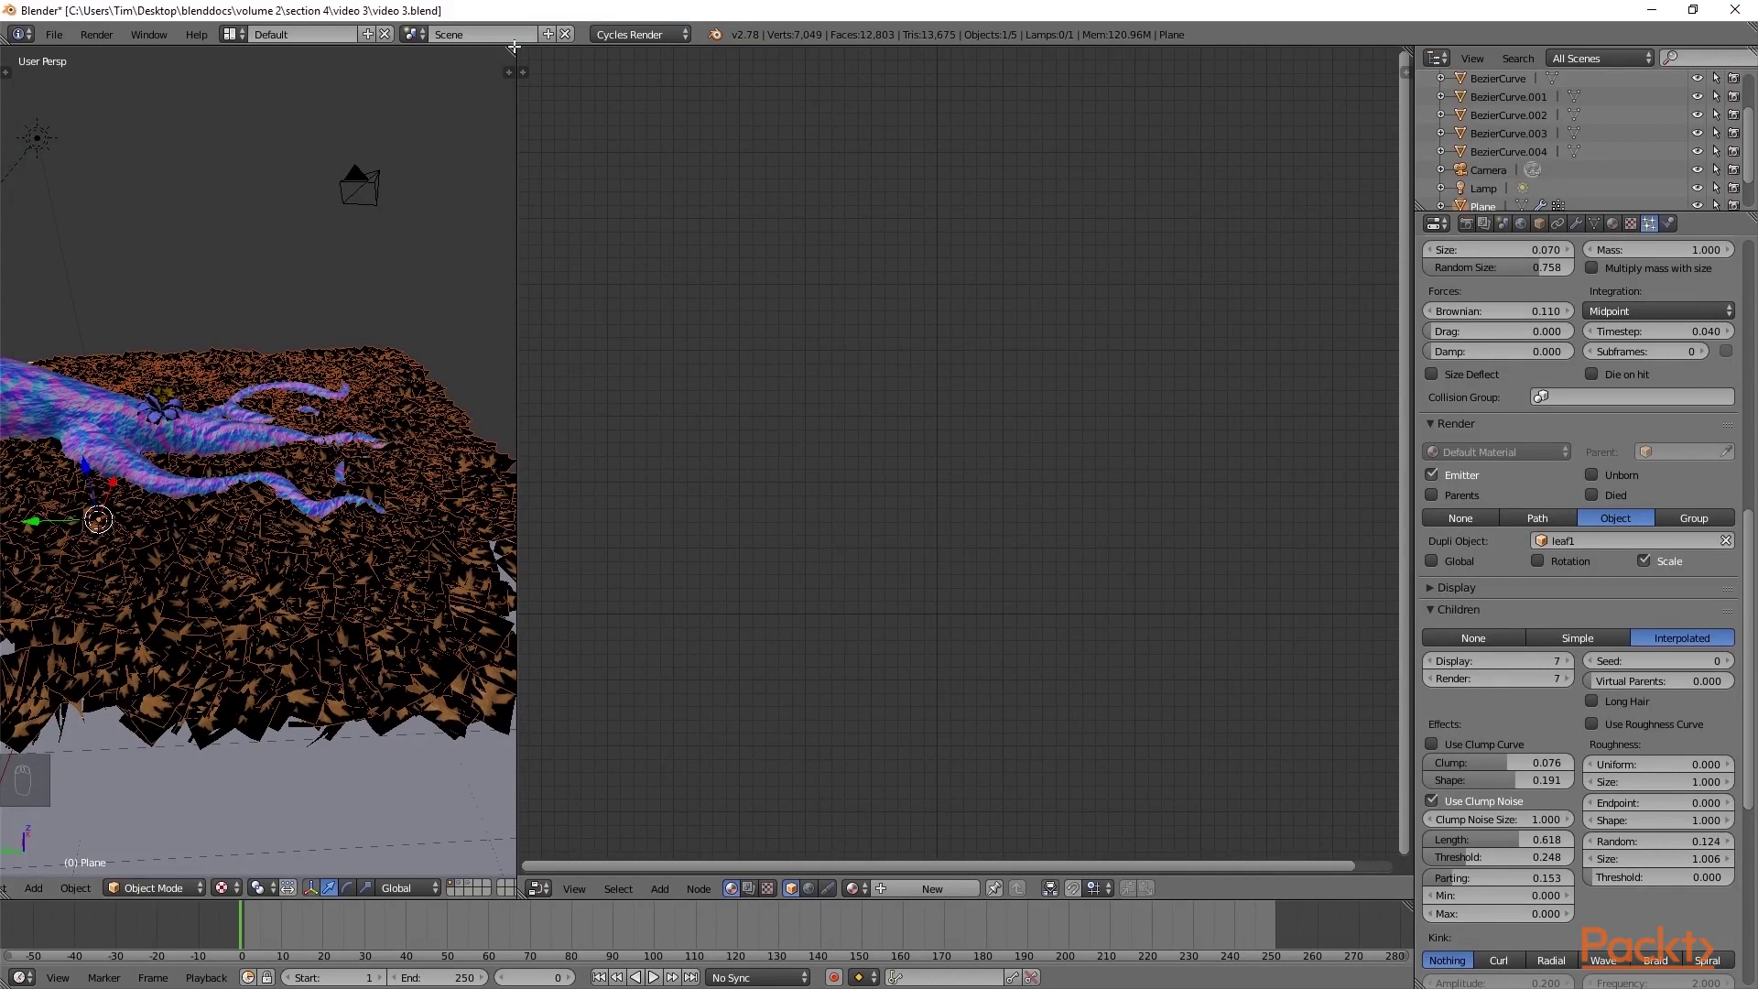
pyautogui.moveTo(520, 55); pyautogui.dragTo(731, 177)
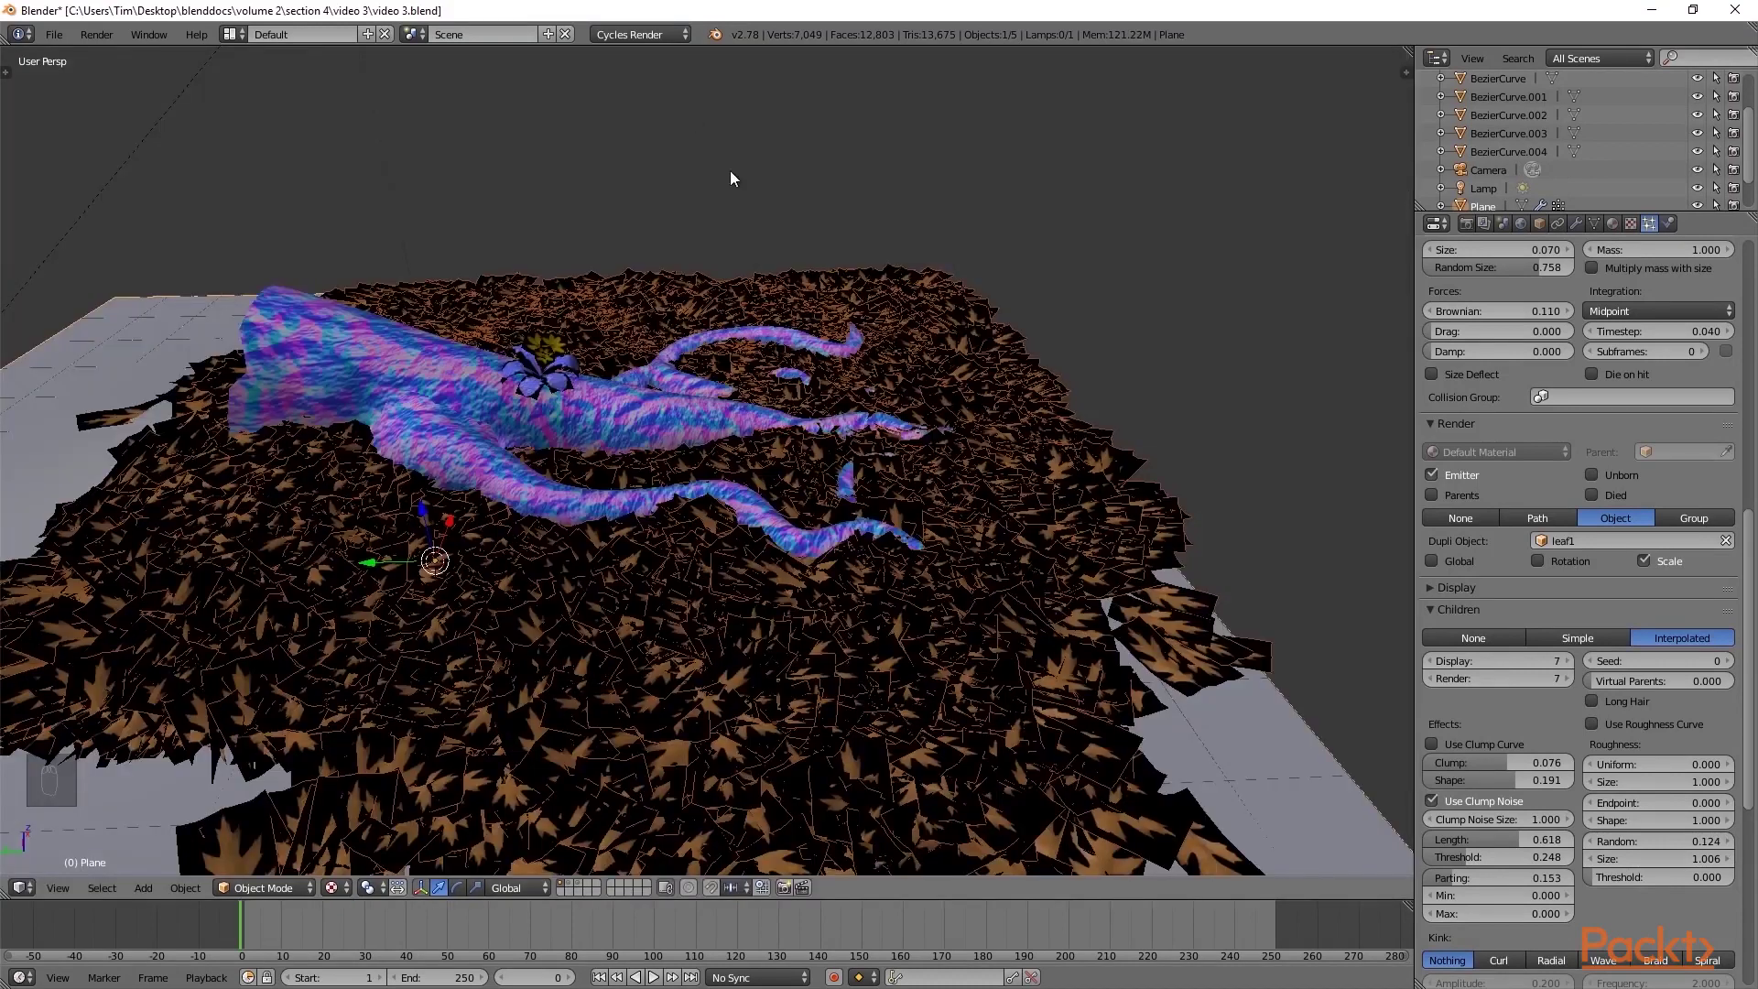
# Zoom out and select the root curve BezierCurve.001.
pyautogui.scroll(-5, 816, 295)
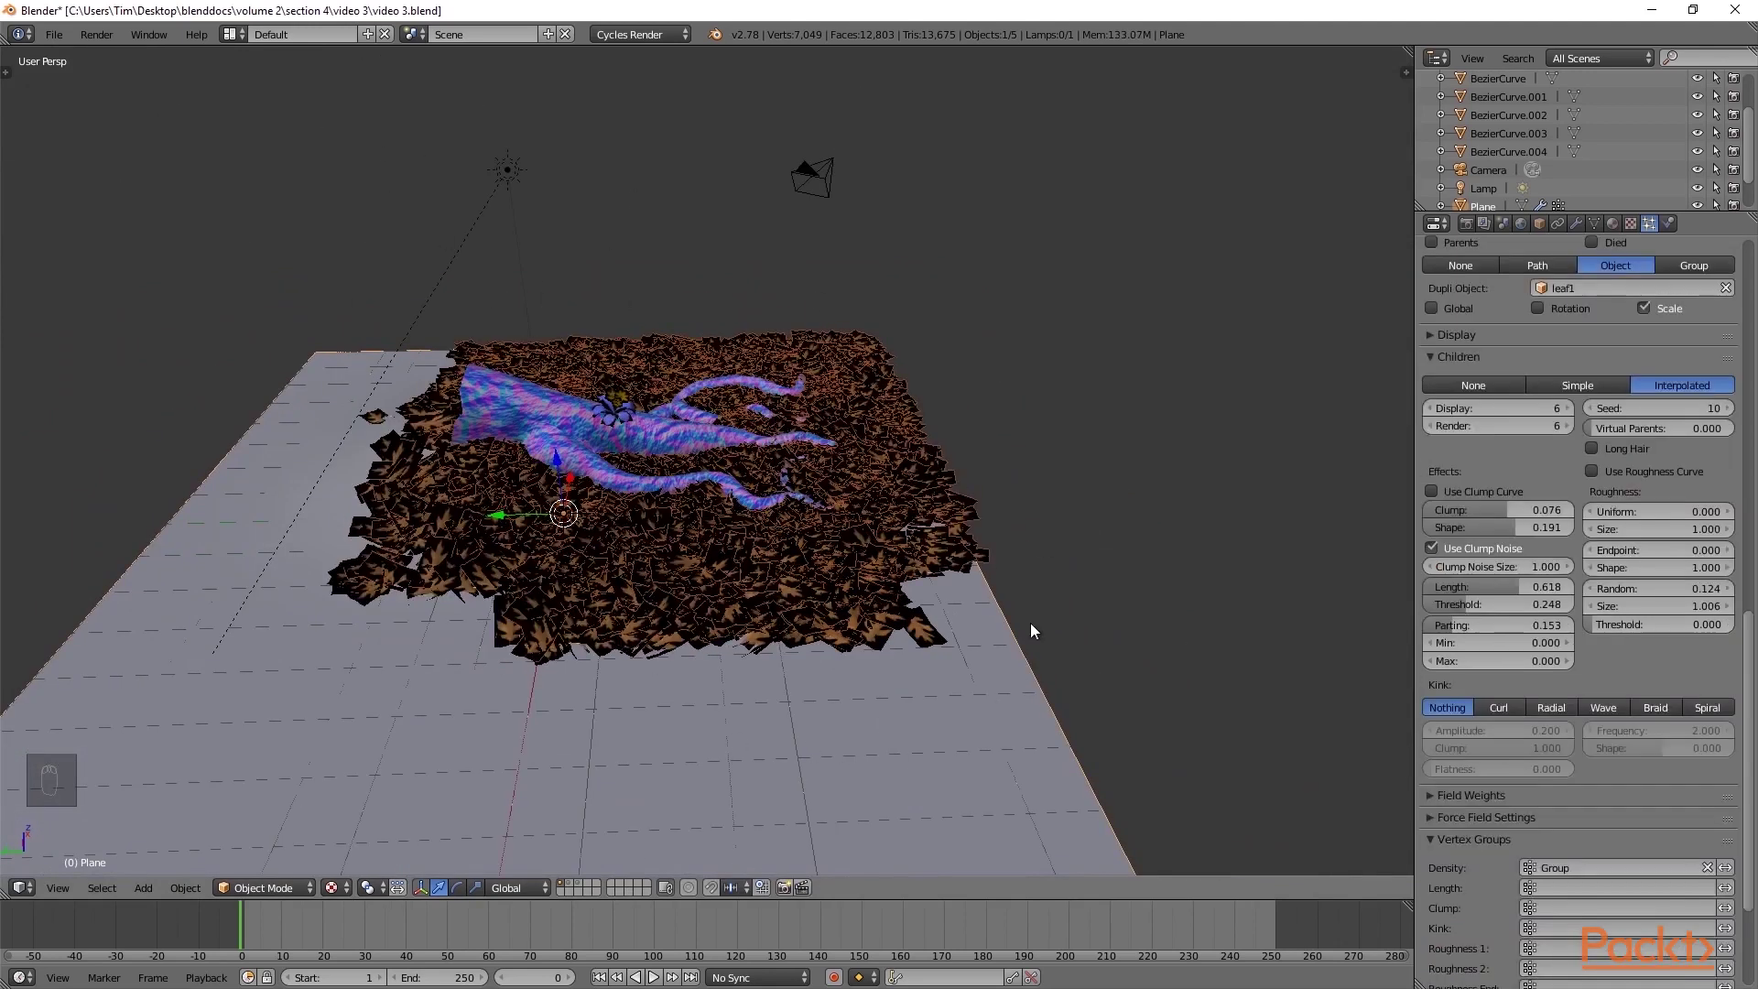
pyautogui.rightClick(564, 423)
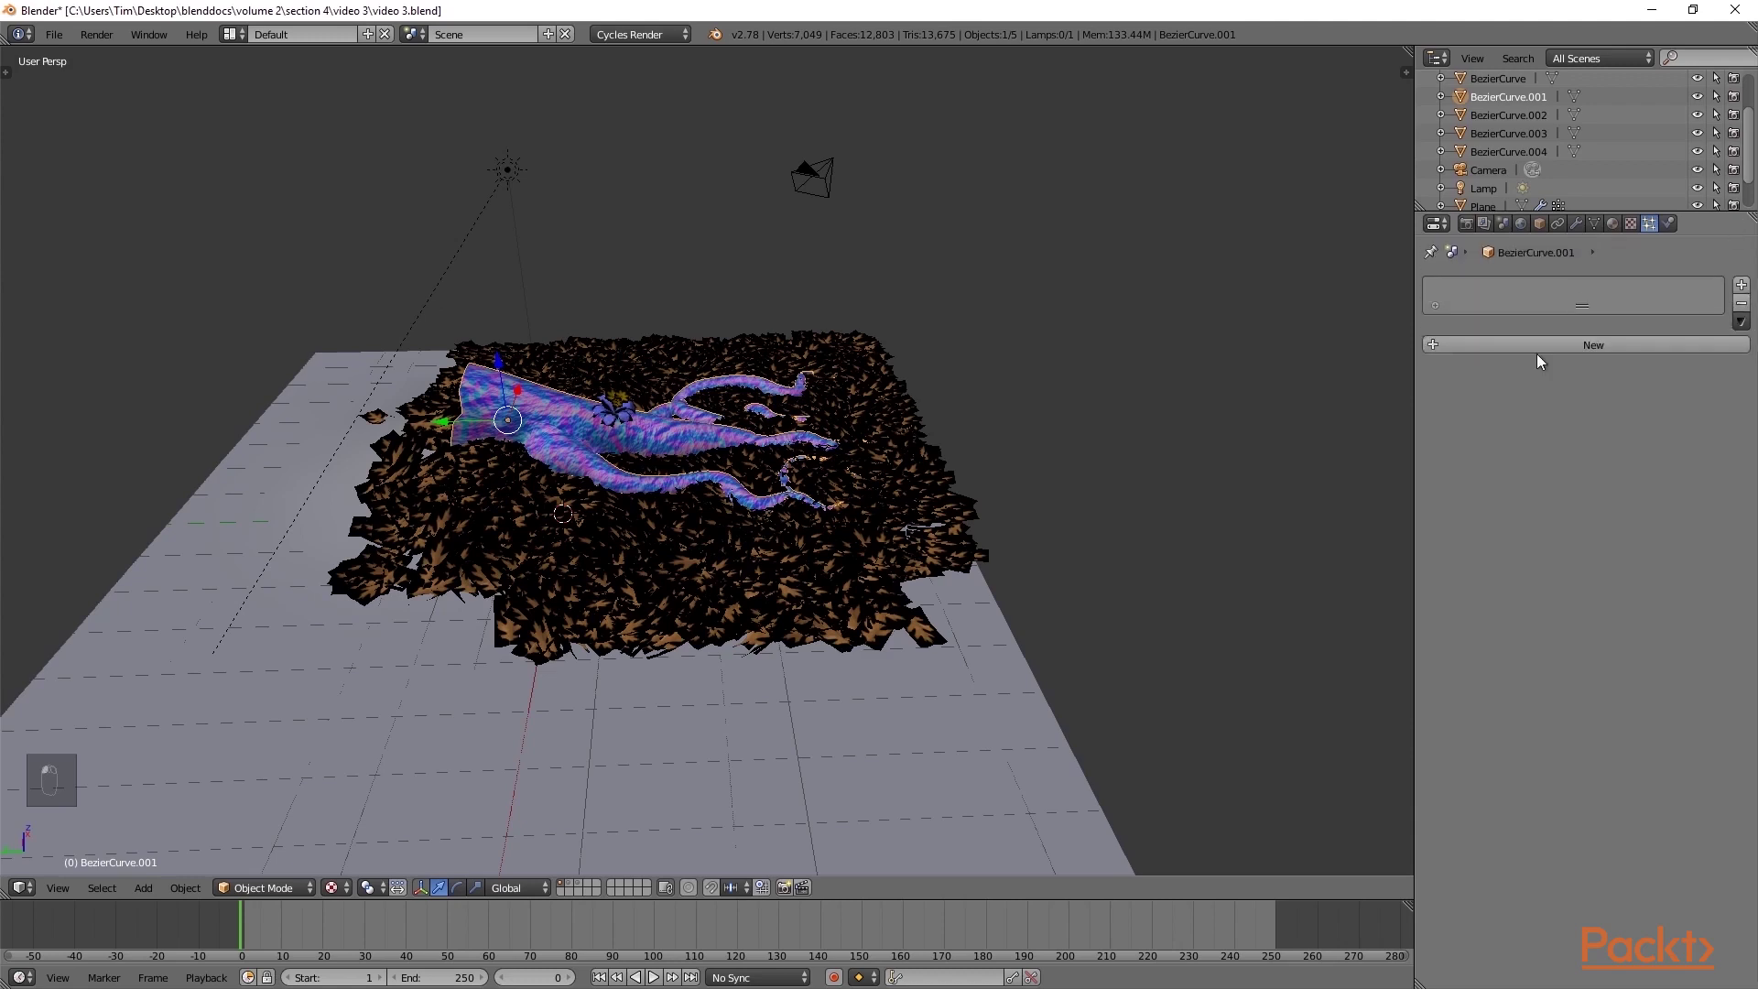
# Add a new particle system to the curve and name its settings leaves2.
pyautogui.click(1594, 345)
pyautogui.click(1589, 344)
pyautogui.write('leaves')
pyautogui.press('Return')
pyautogui.click(1594, 345)
pyautogui.press('End')
pyautogui.write('2')
pyautogui.press('Return')
# Make it Hair with Advanced on, 500 random-distributed particles, velocity random 0.150.
pyautogui.click(1575, 365)
pyautogui.click(1566, 322)
pyautogui.click(1533, 388)
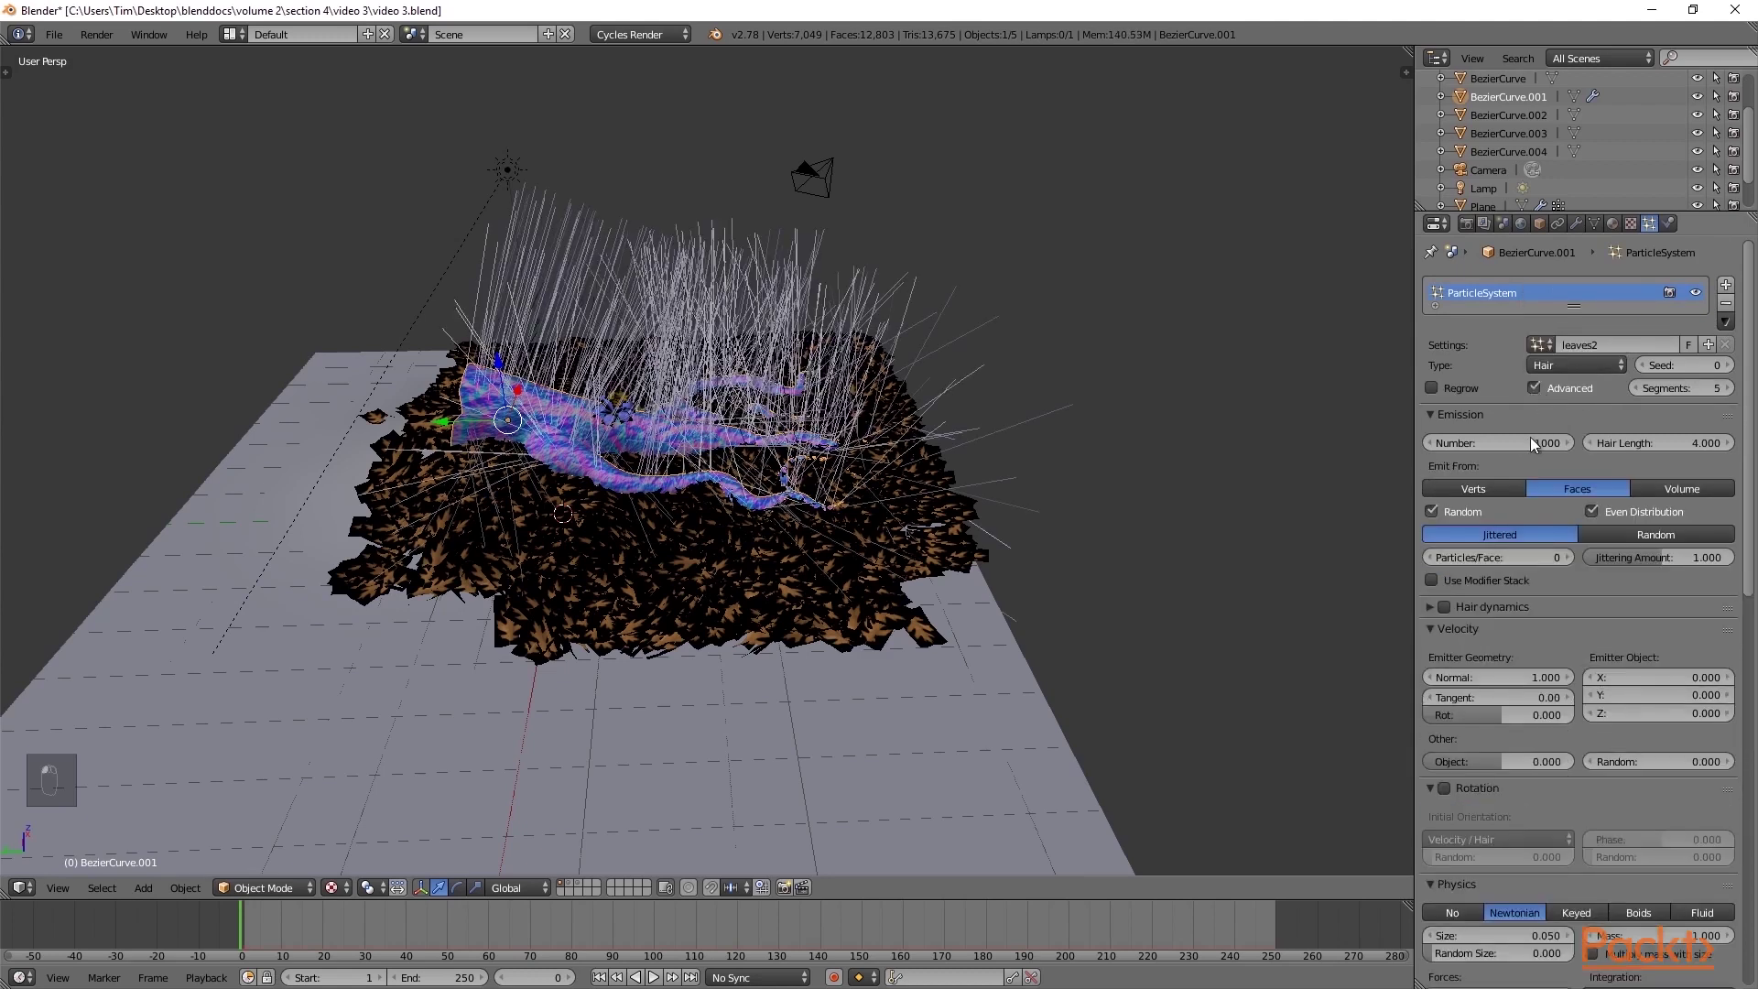
pyautogui.click(1510, 442)
pyautogui.write('500')
pyautogui.press('Return')
pyautogui.click(1605, 536)
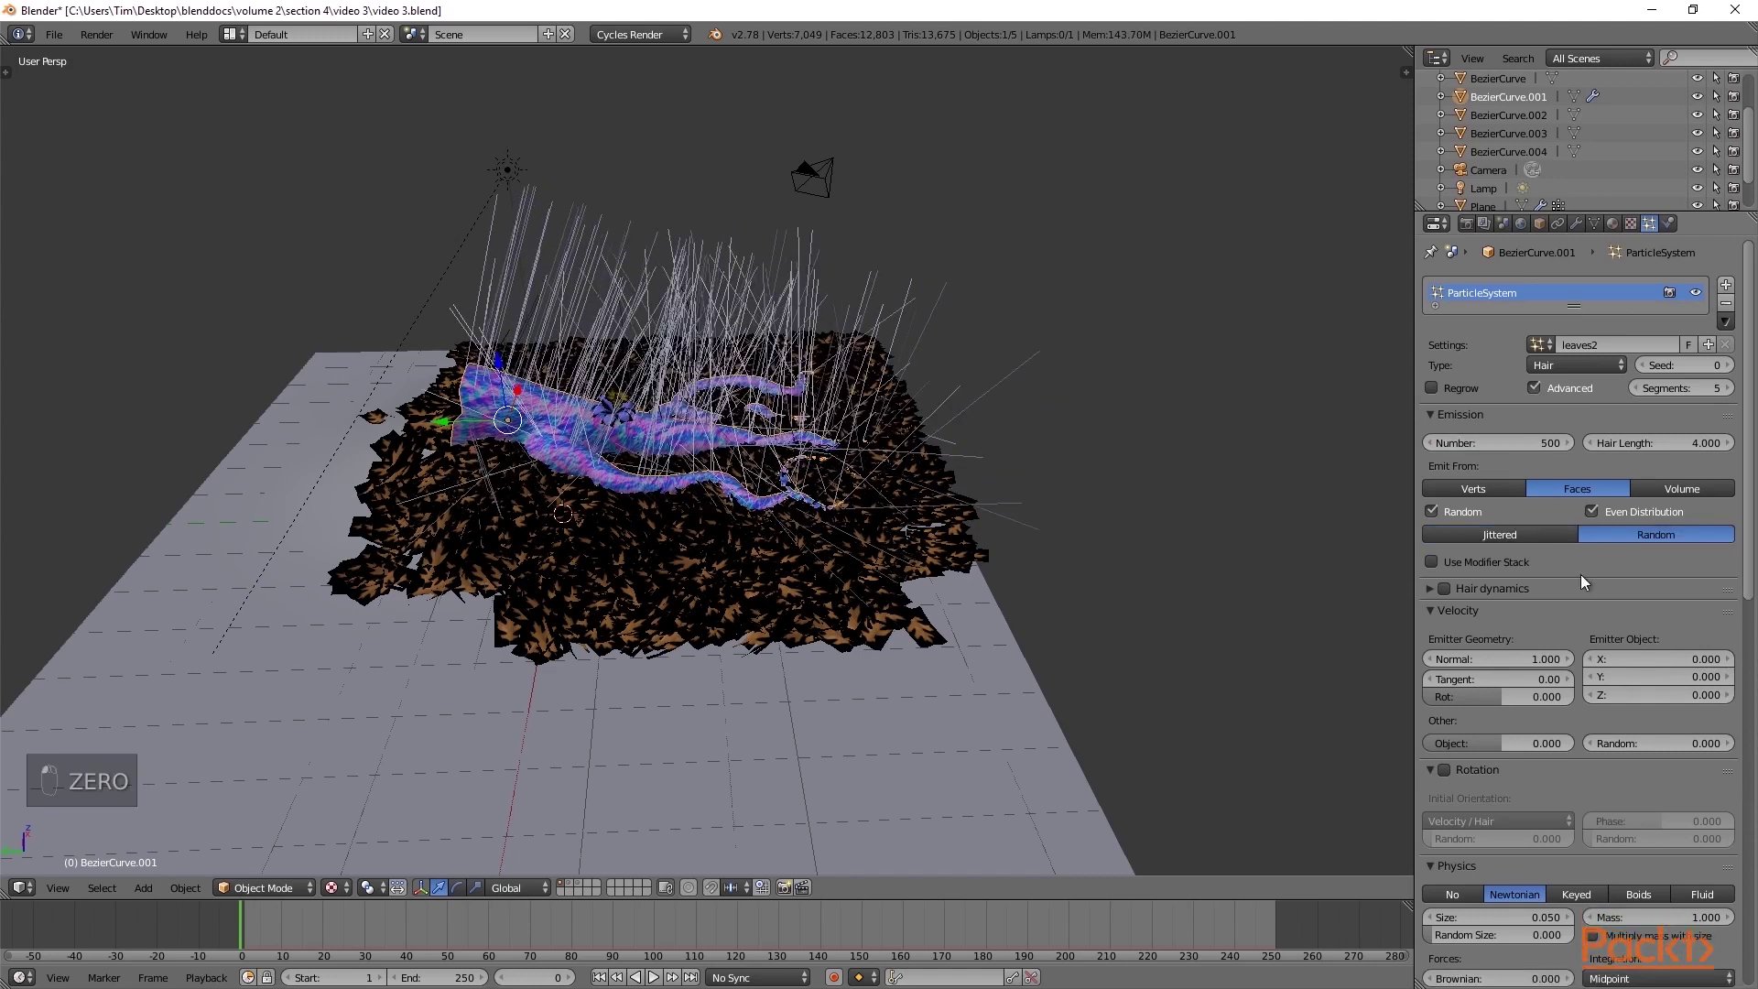
pyautogui.moveTo(1639, 743); pyautogui.dragTo(1604, 823)
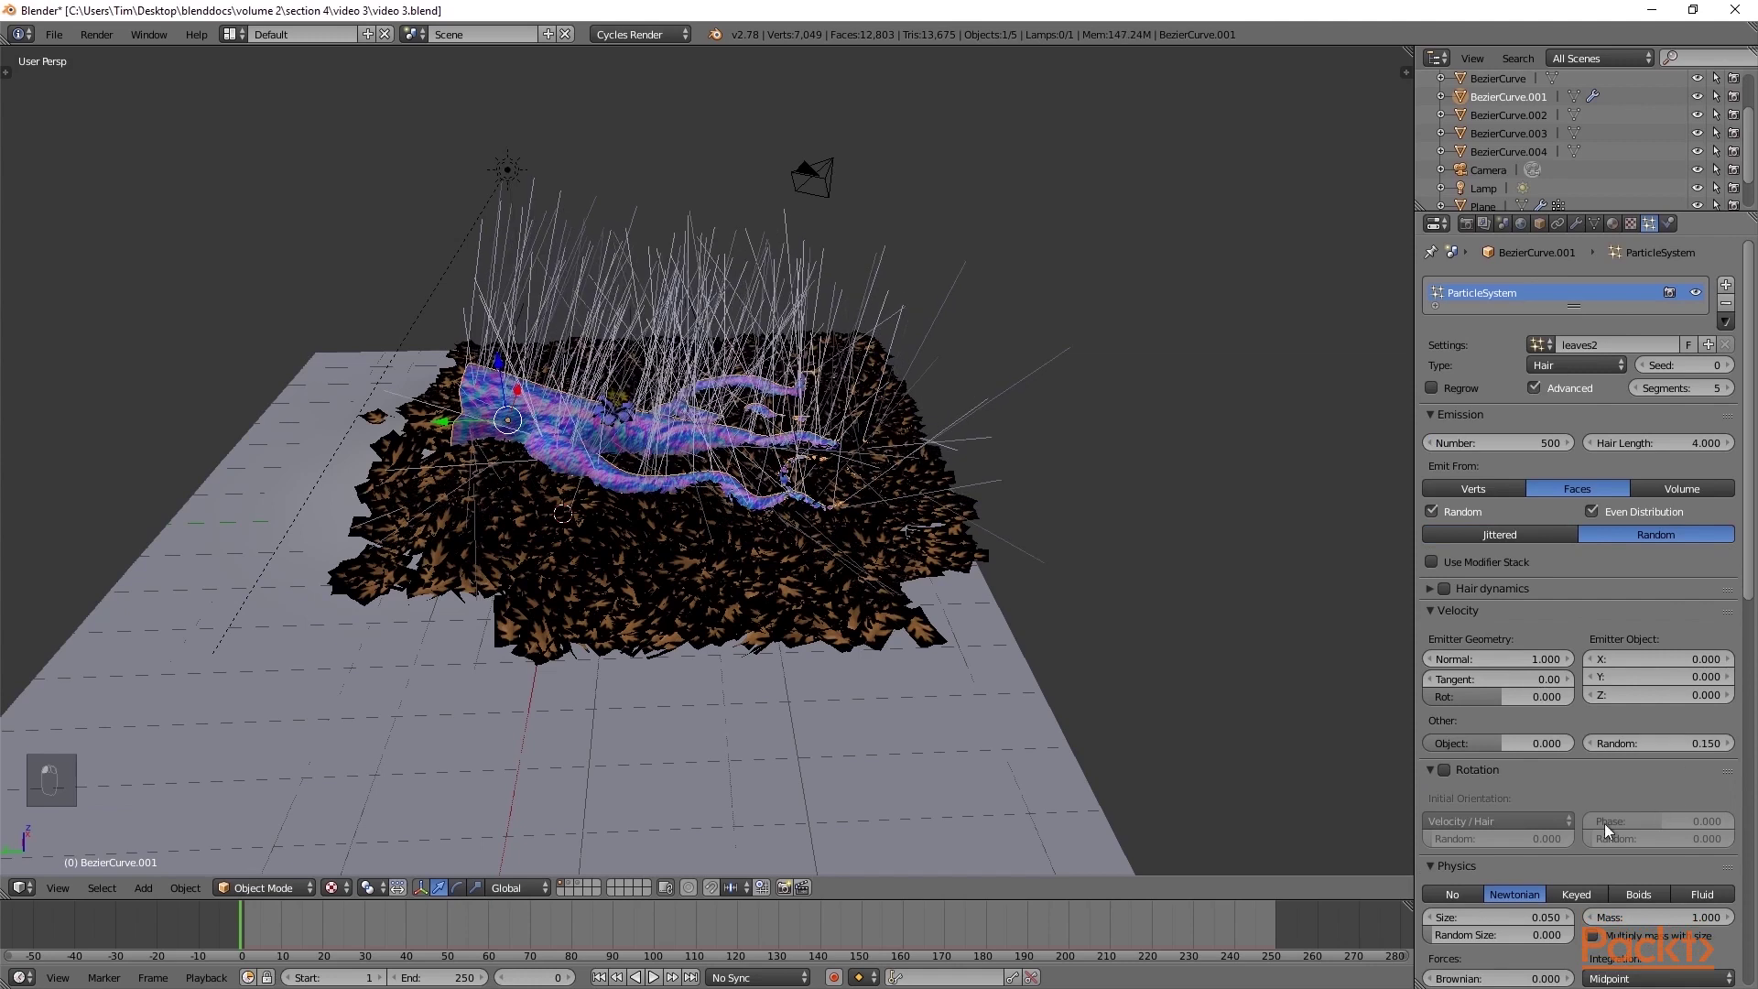
pyautogui.scroll(-8, 1531, 790)
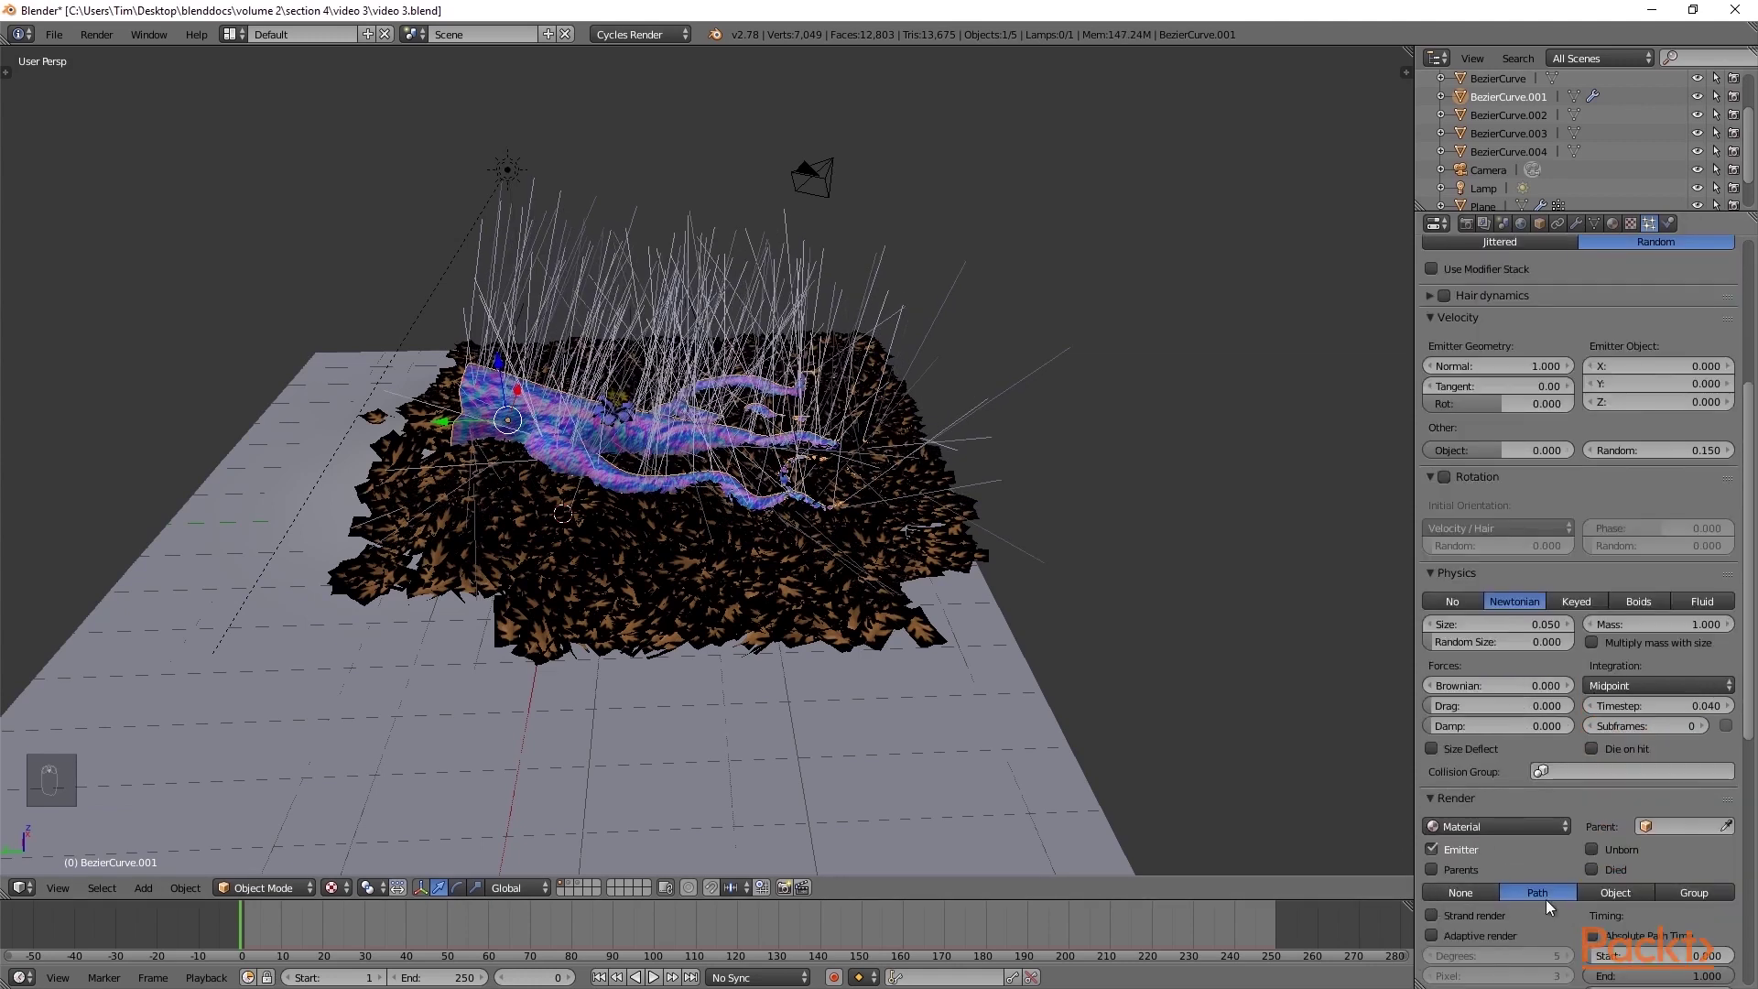
# Render the curve's particles as object copies using leaf1 as the dupli object.
pyautogui.scroll(-2, 1548, 902)
pyautogui.click(1613, 819)
pyautogui.click(1587, 842)
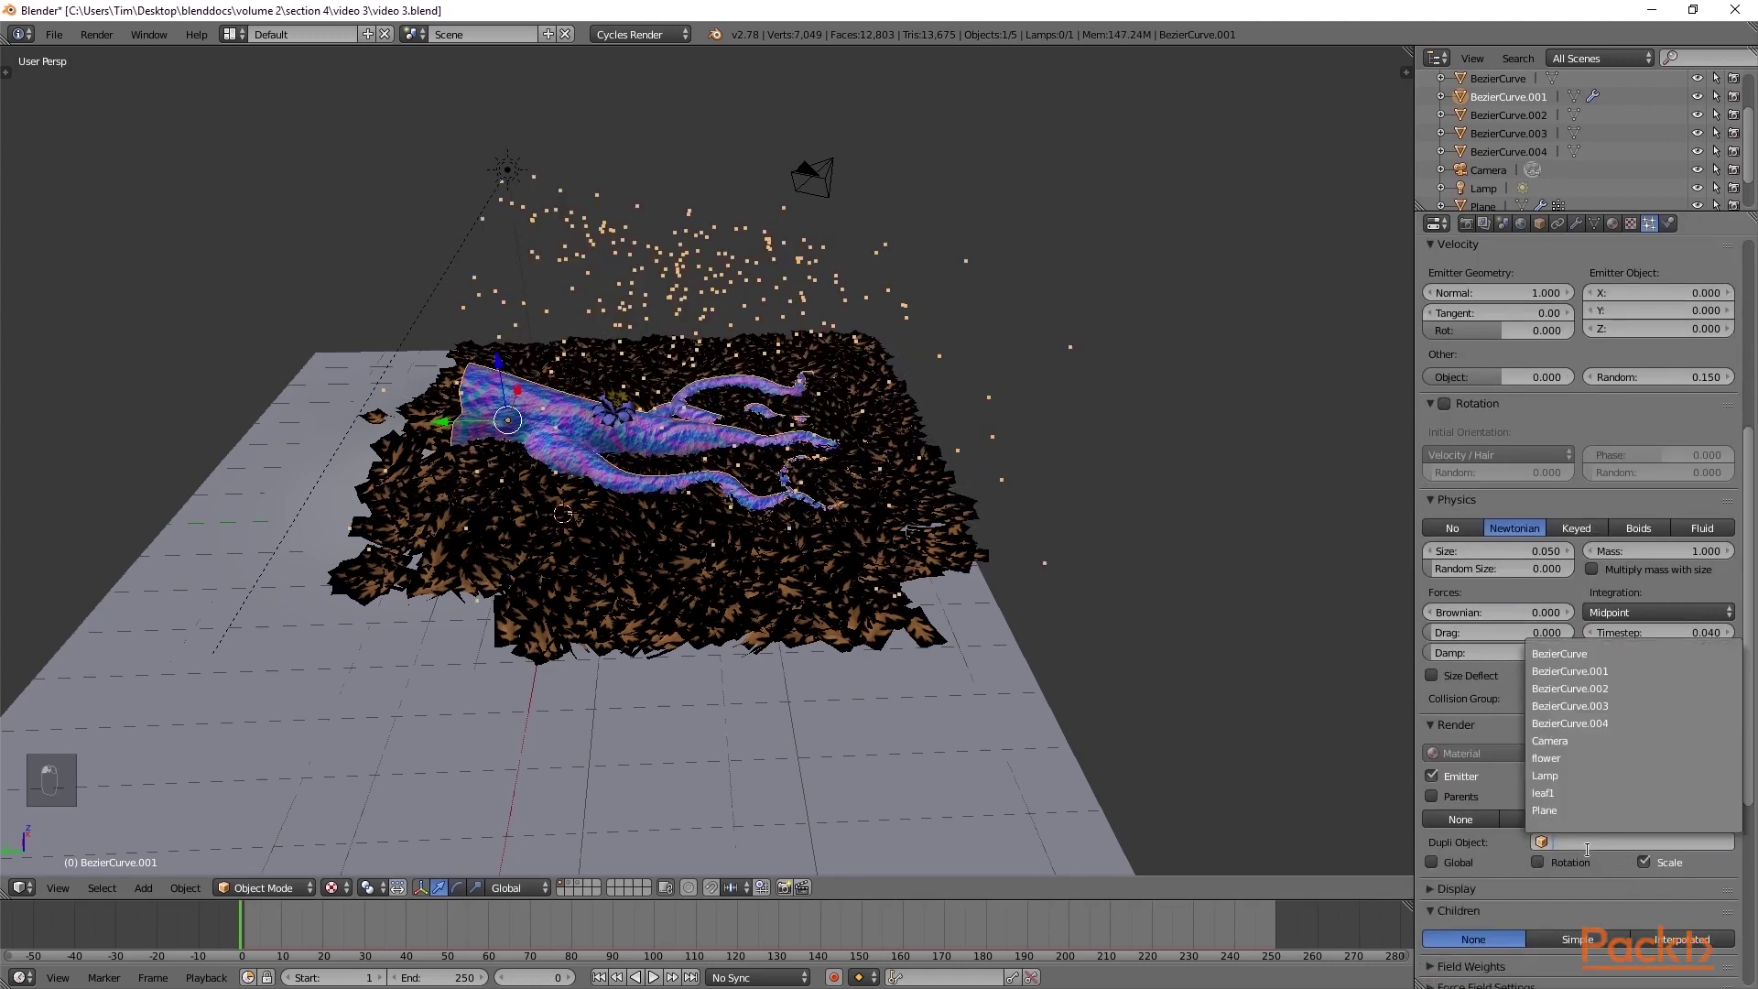
pyautogui.click(1581, 801)
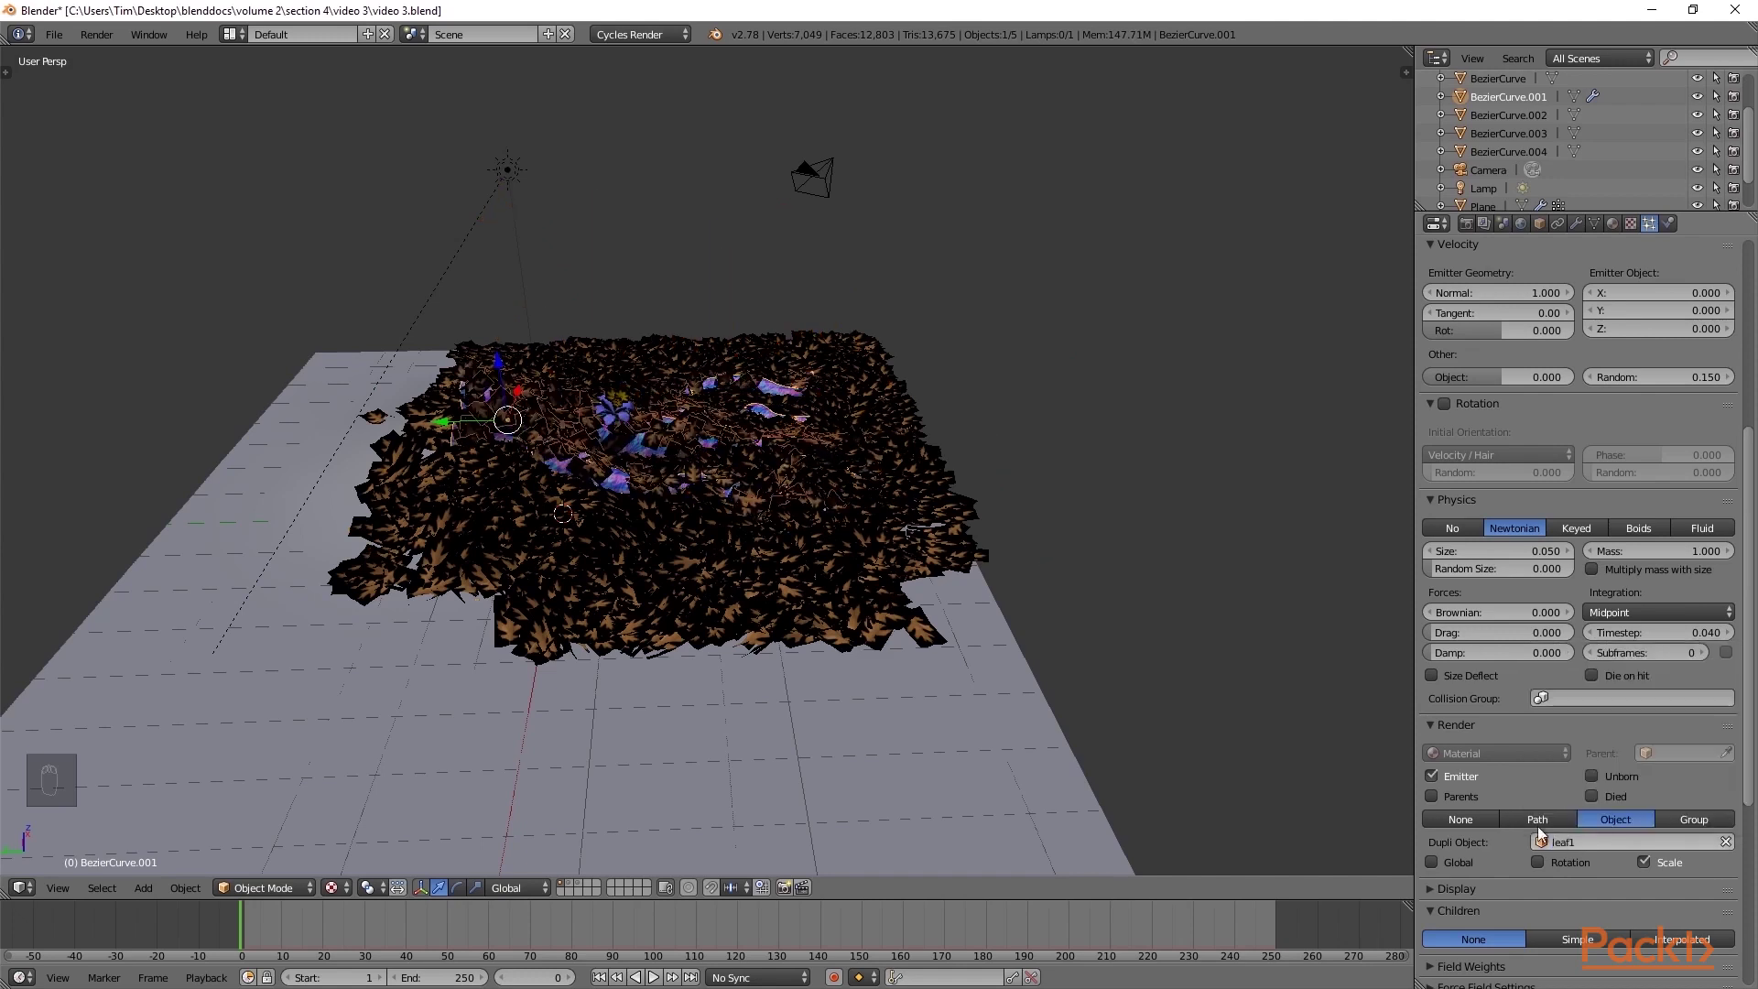
# Give the leaf particles Brownian 0.170, size 0.050 and random size 0.764.
pyautogui.moveTo(1498, 611); pyautogui.dragTo(1574, 569)
pyautogui.click(1569, 552)
pyautogui.click(1569, 551)
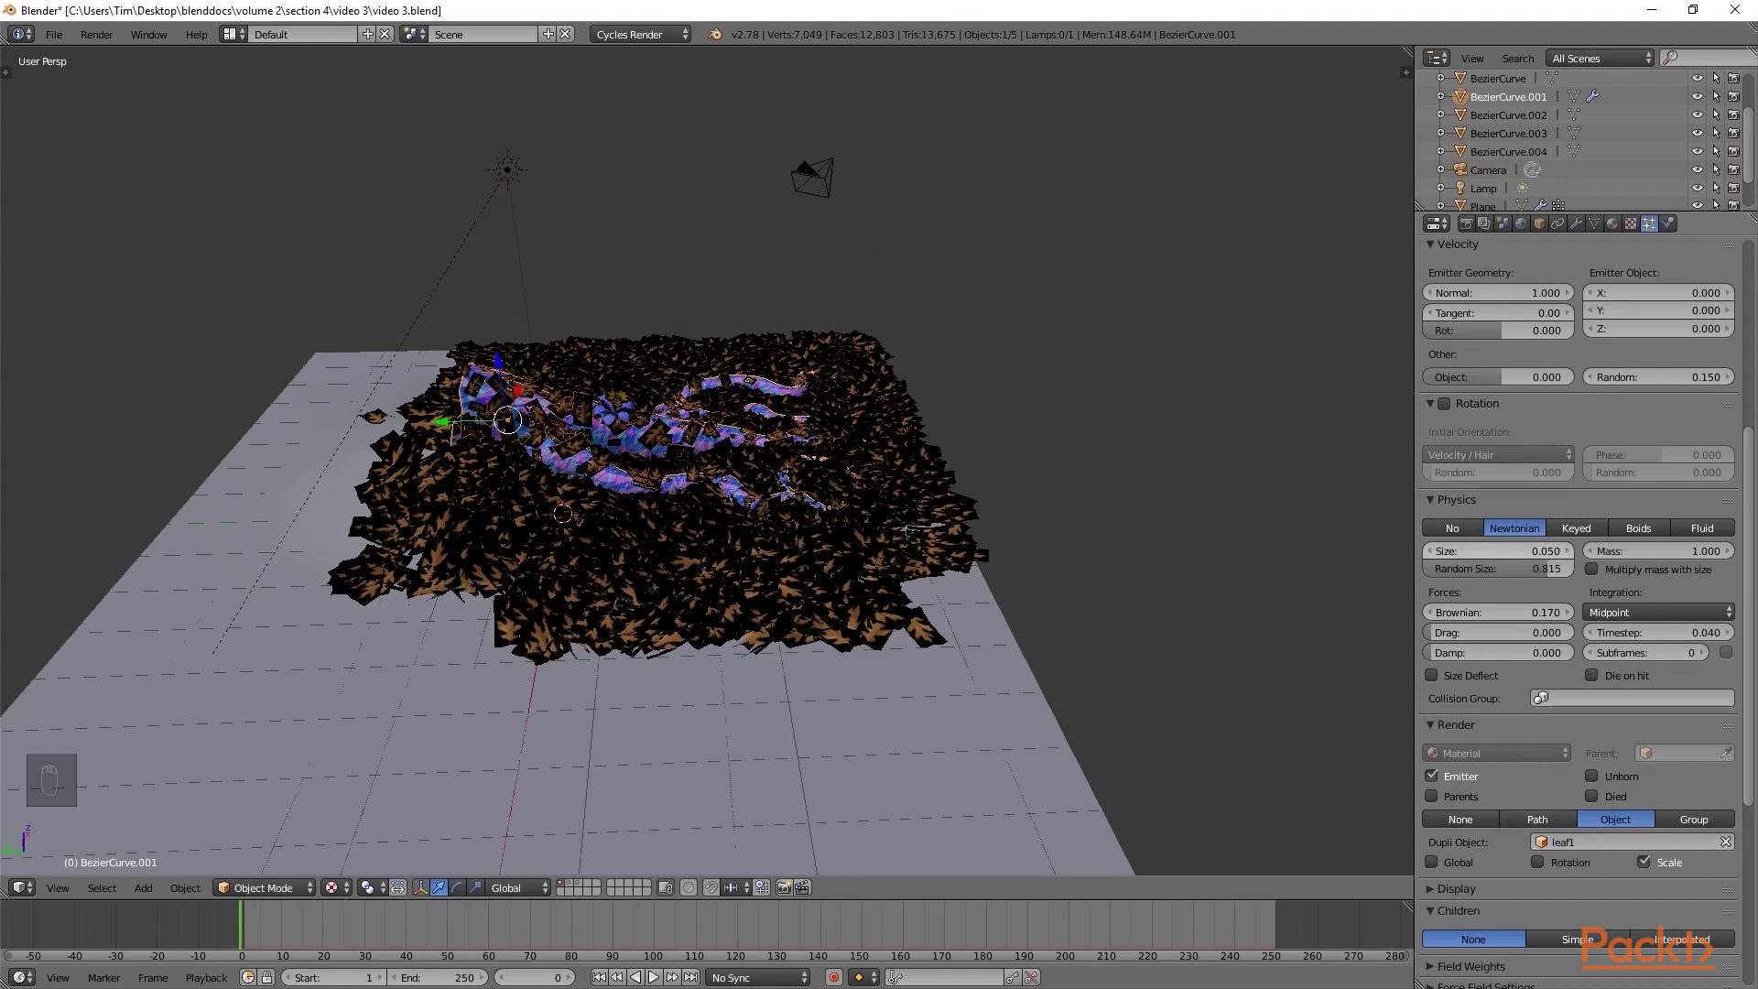
pyautogui.click(1428, 551)
pyautogui.click(1428, 551)
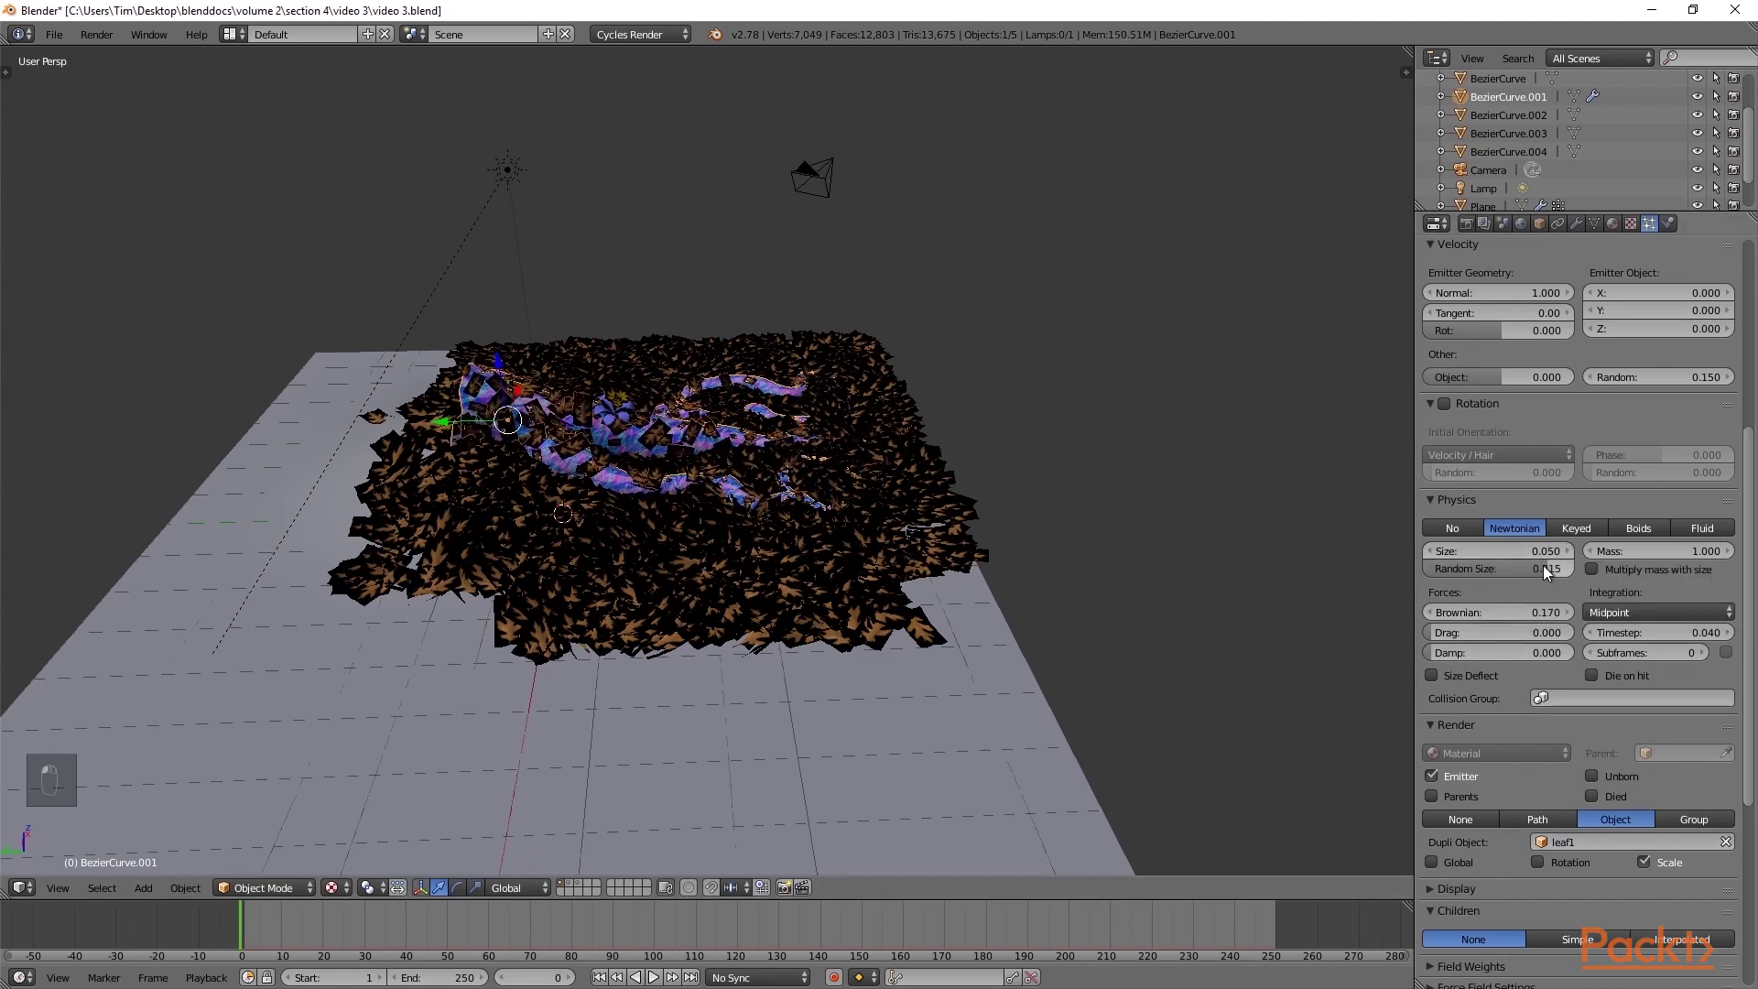
pyautogui.moveTo(1451, 596); pyautogui.dragTo(1429, 596)
pyautogui.scroll(4, 731, 534)
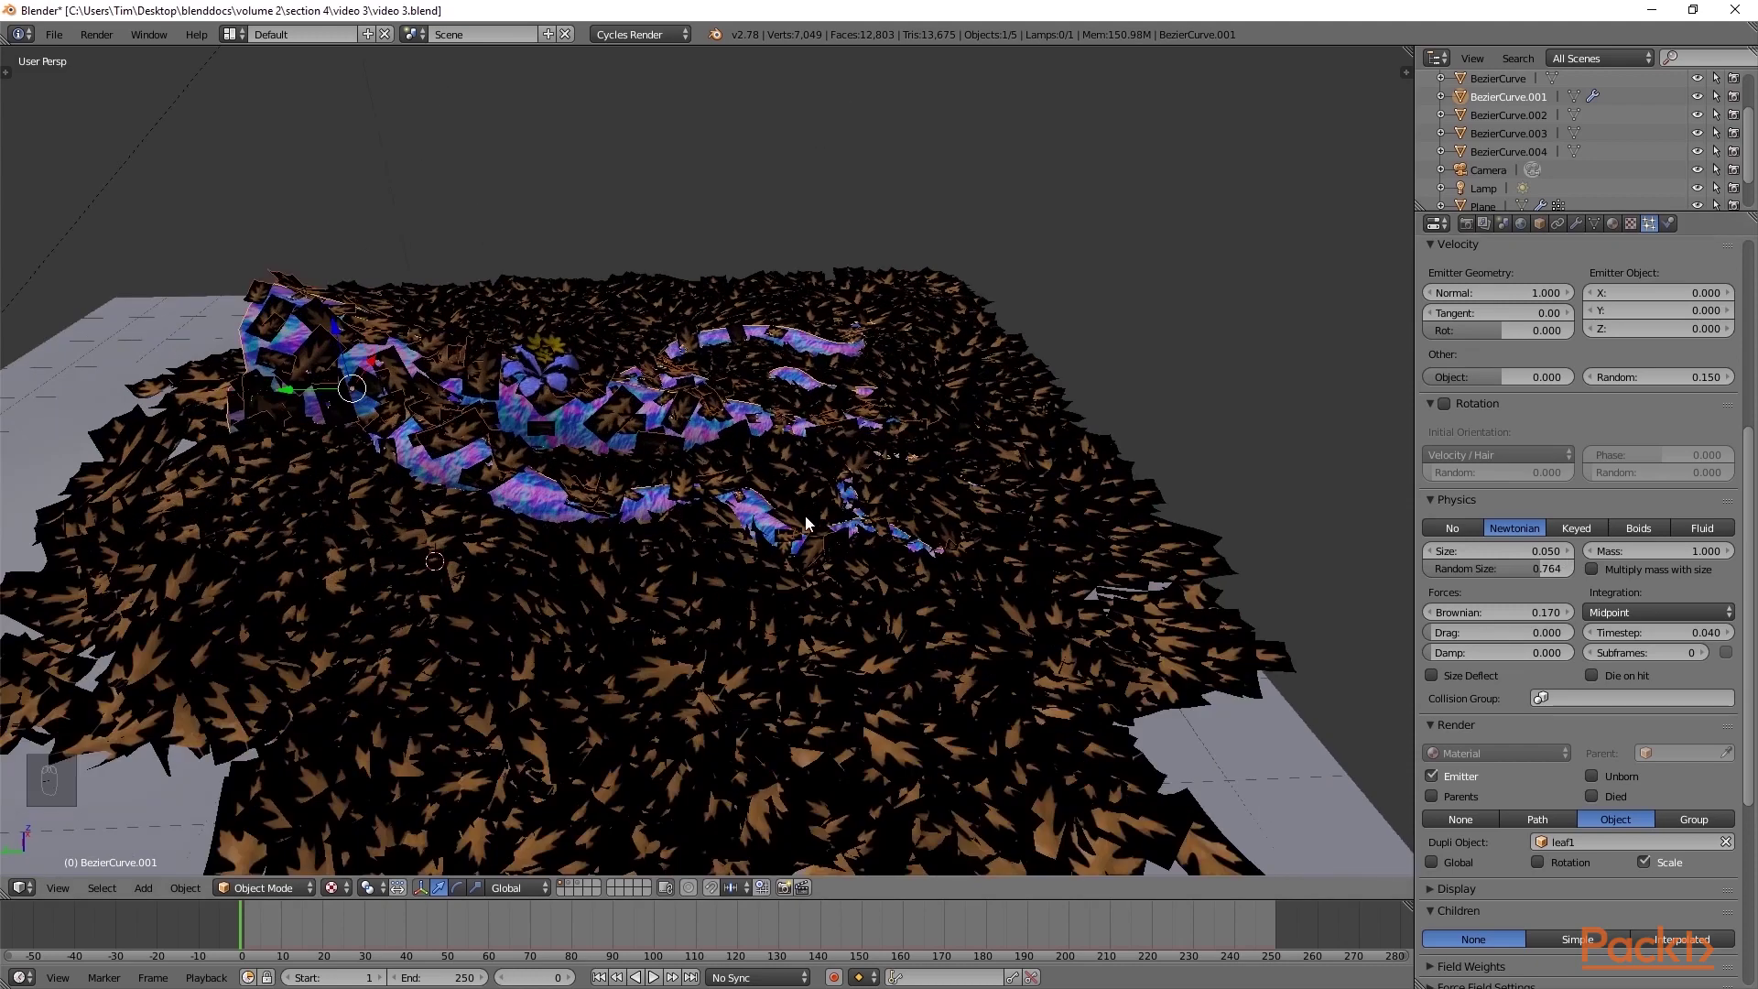
# Set the leaves2 particle Number to 250.
pyautogui.scroll(6, 805, 515)
pyautogui.scroll(-8, 960, 509)
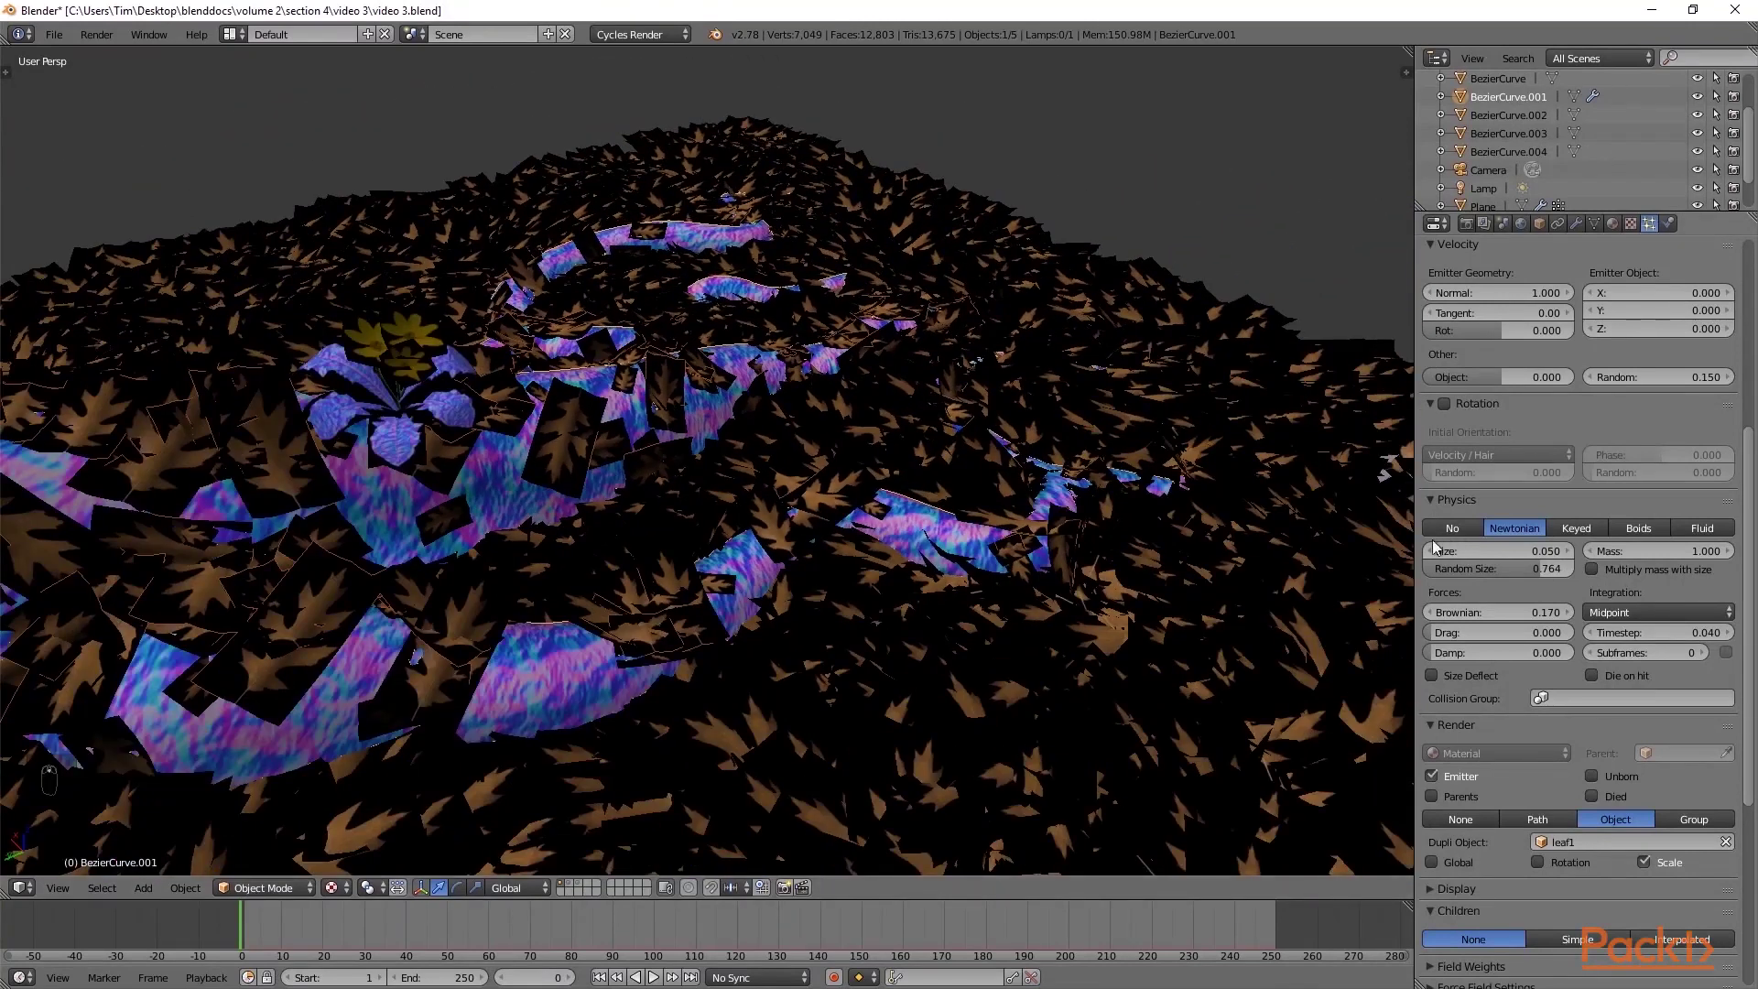
pyautogui.scroll(6, 1513, 326)
pyautogui.scroll(3, 1475, 380)
pyautogui.click(1491, 405)
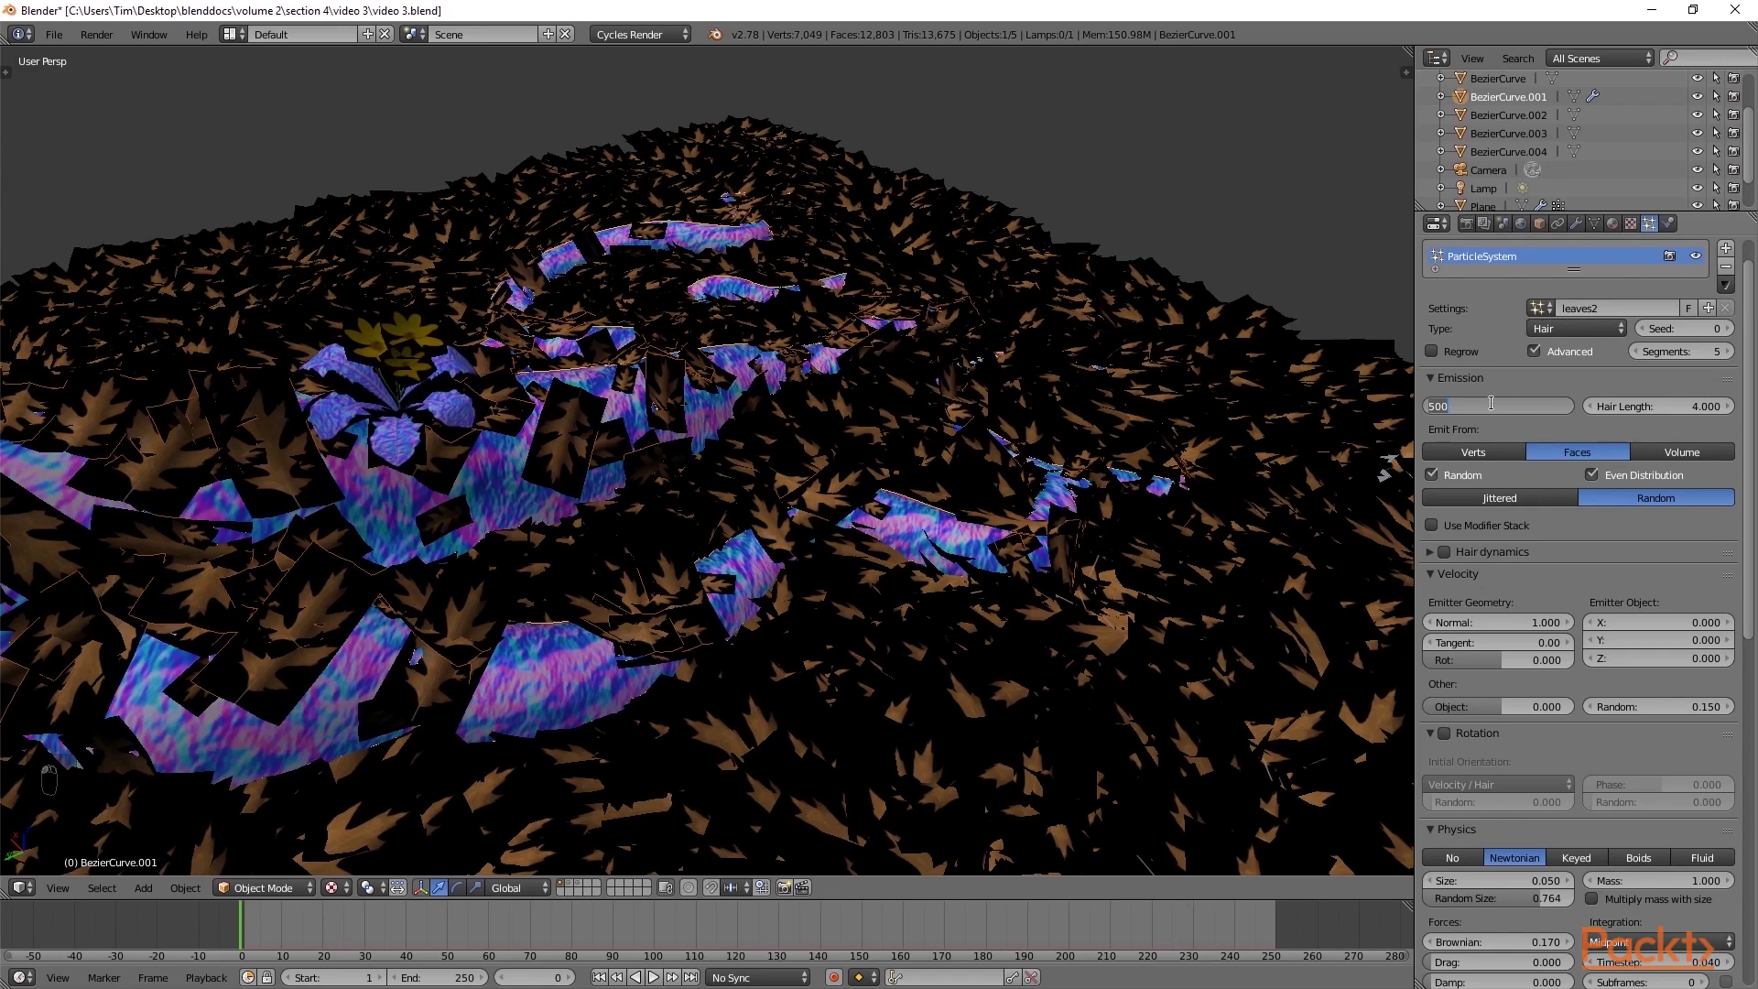
pyautogui.press('Return')
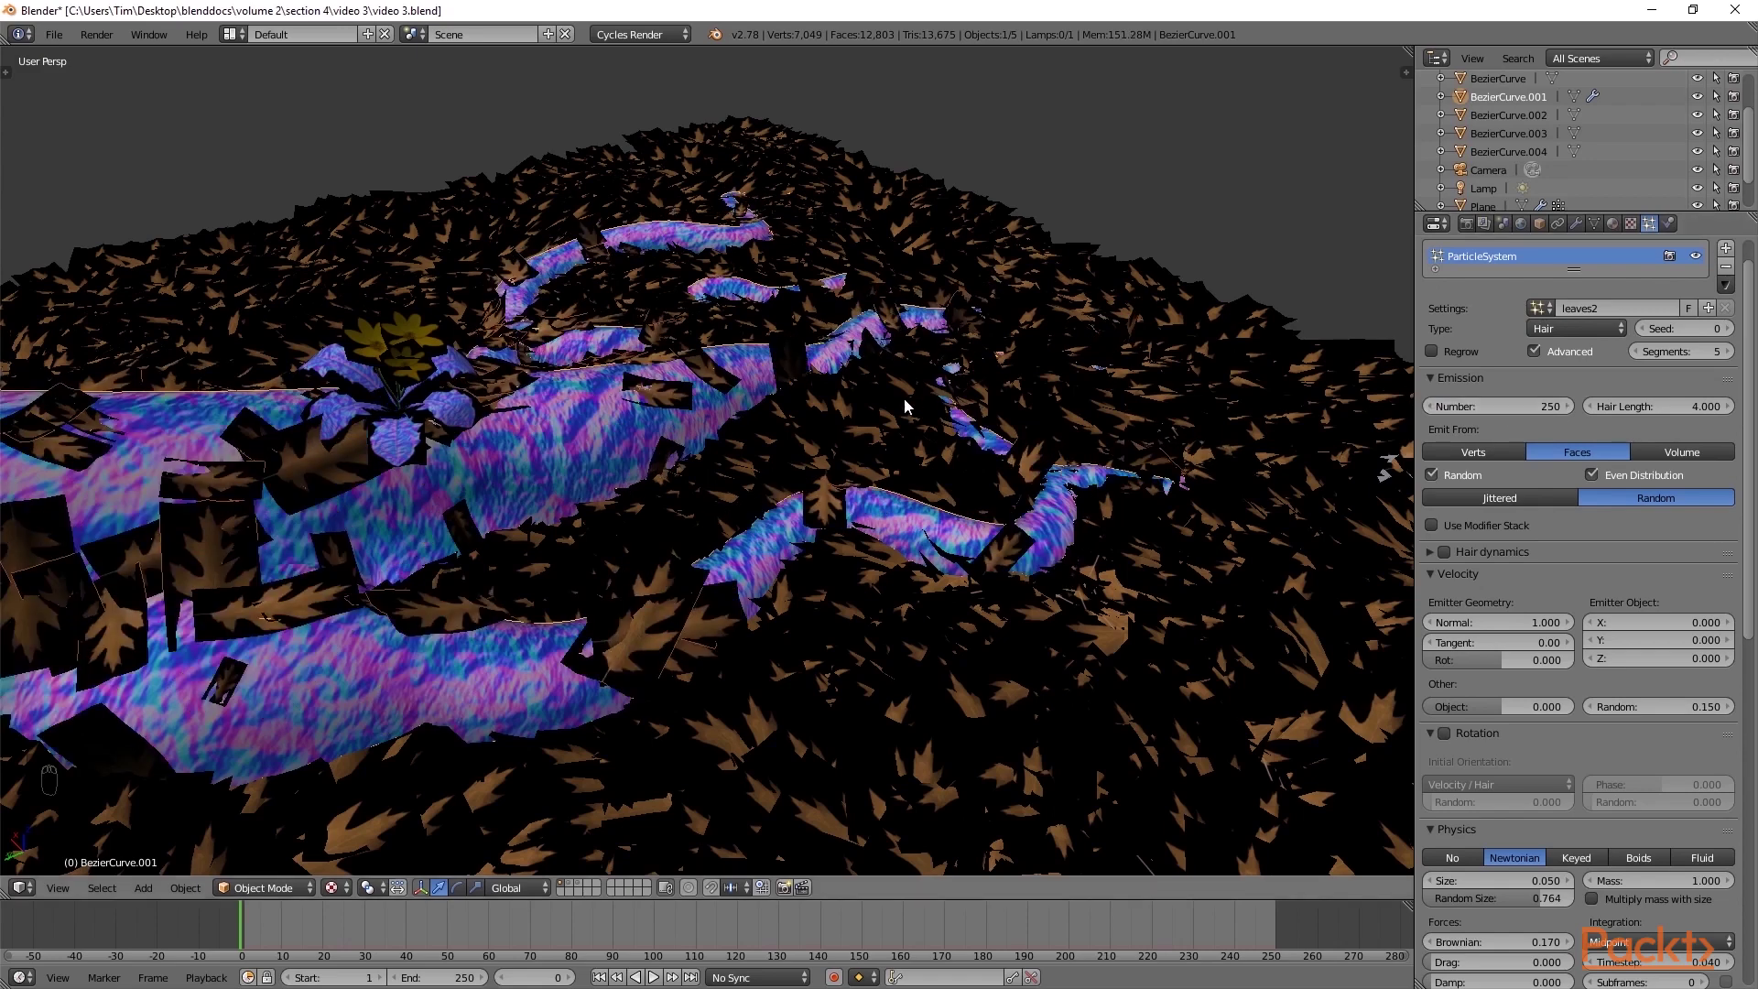
# Orbit to inspect the thinned leaves, then save over the existing video 3.blend.
pyautogui.scroll(-5, 904, 397)
pyautogui.moveTo(855, 504); pyautogui.dragTo(736, 497, button='middle')
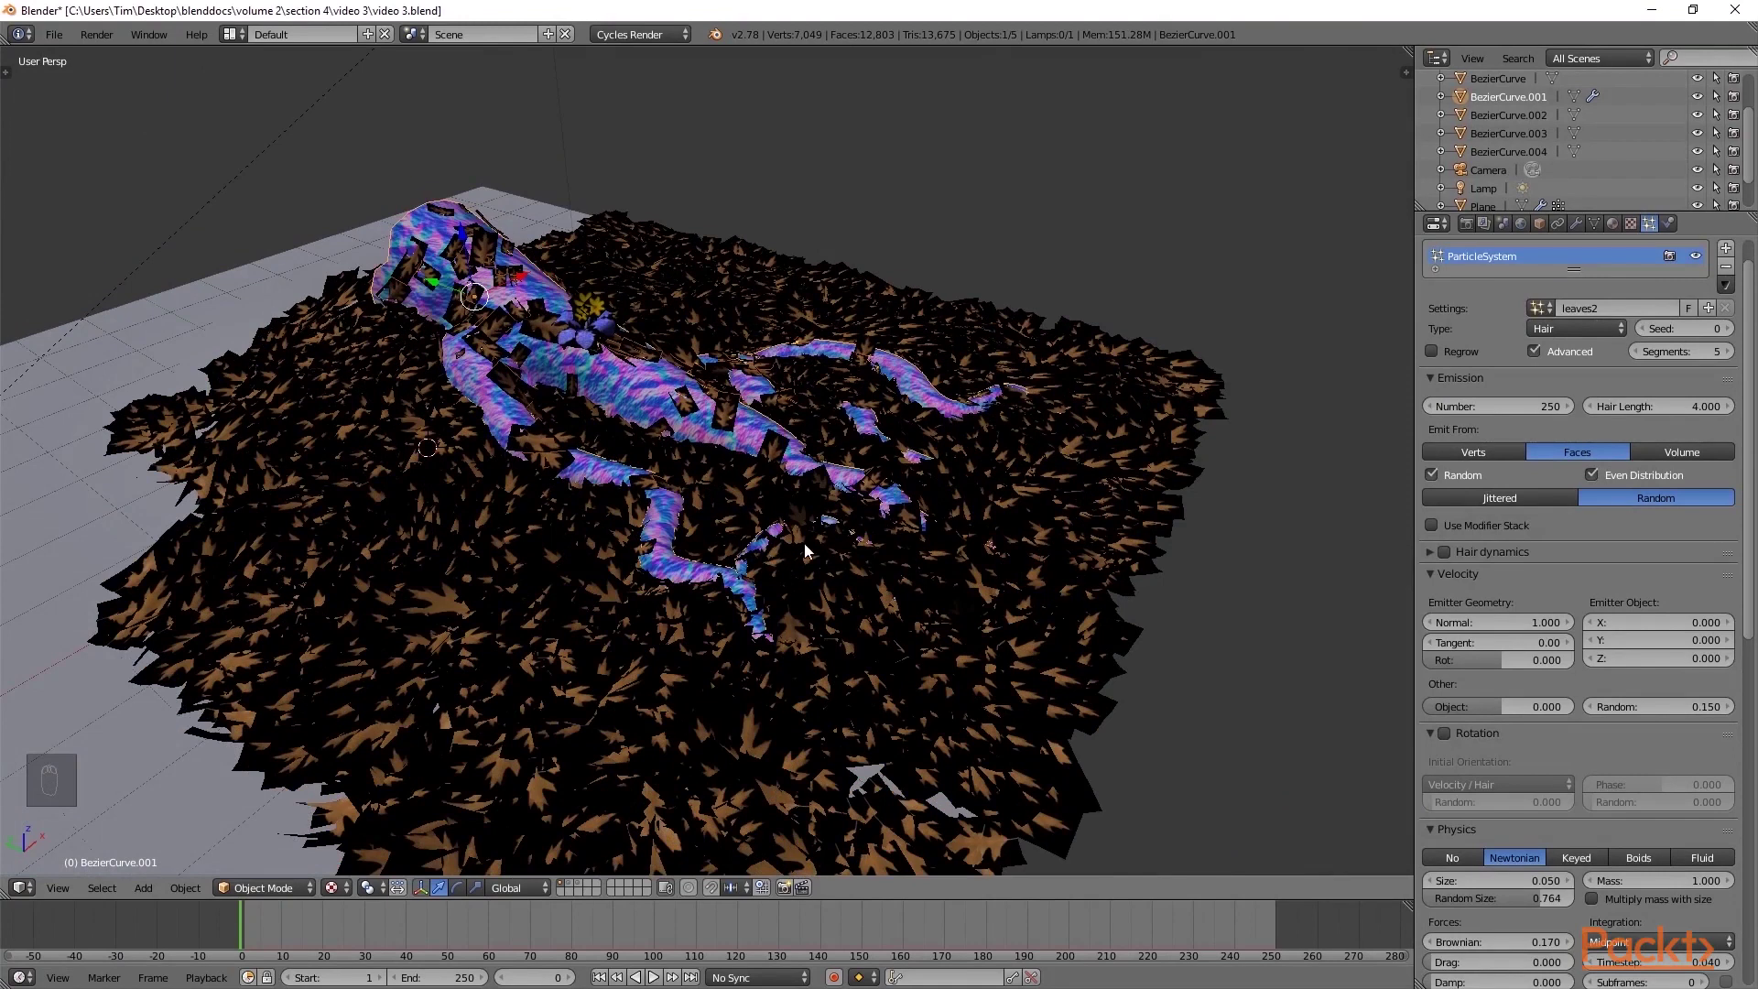
pyautogui.scroll(-3, 806, 549)
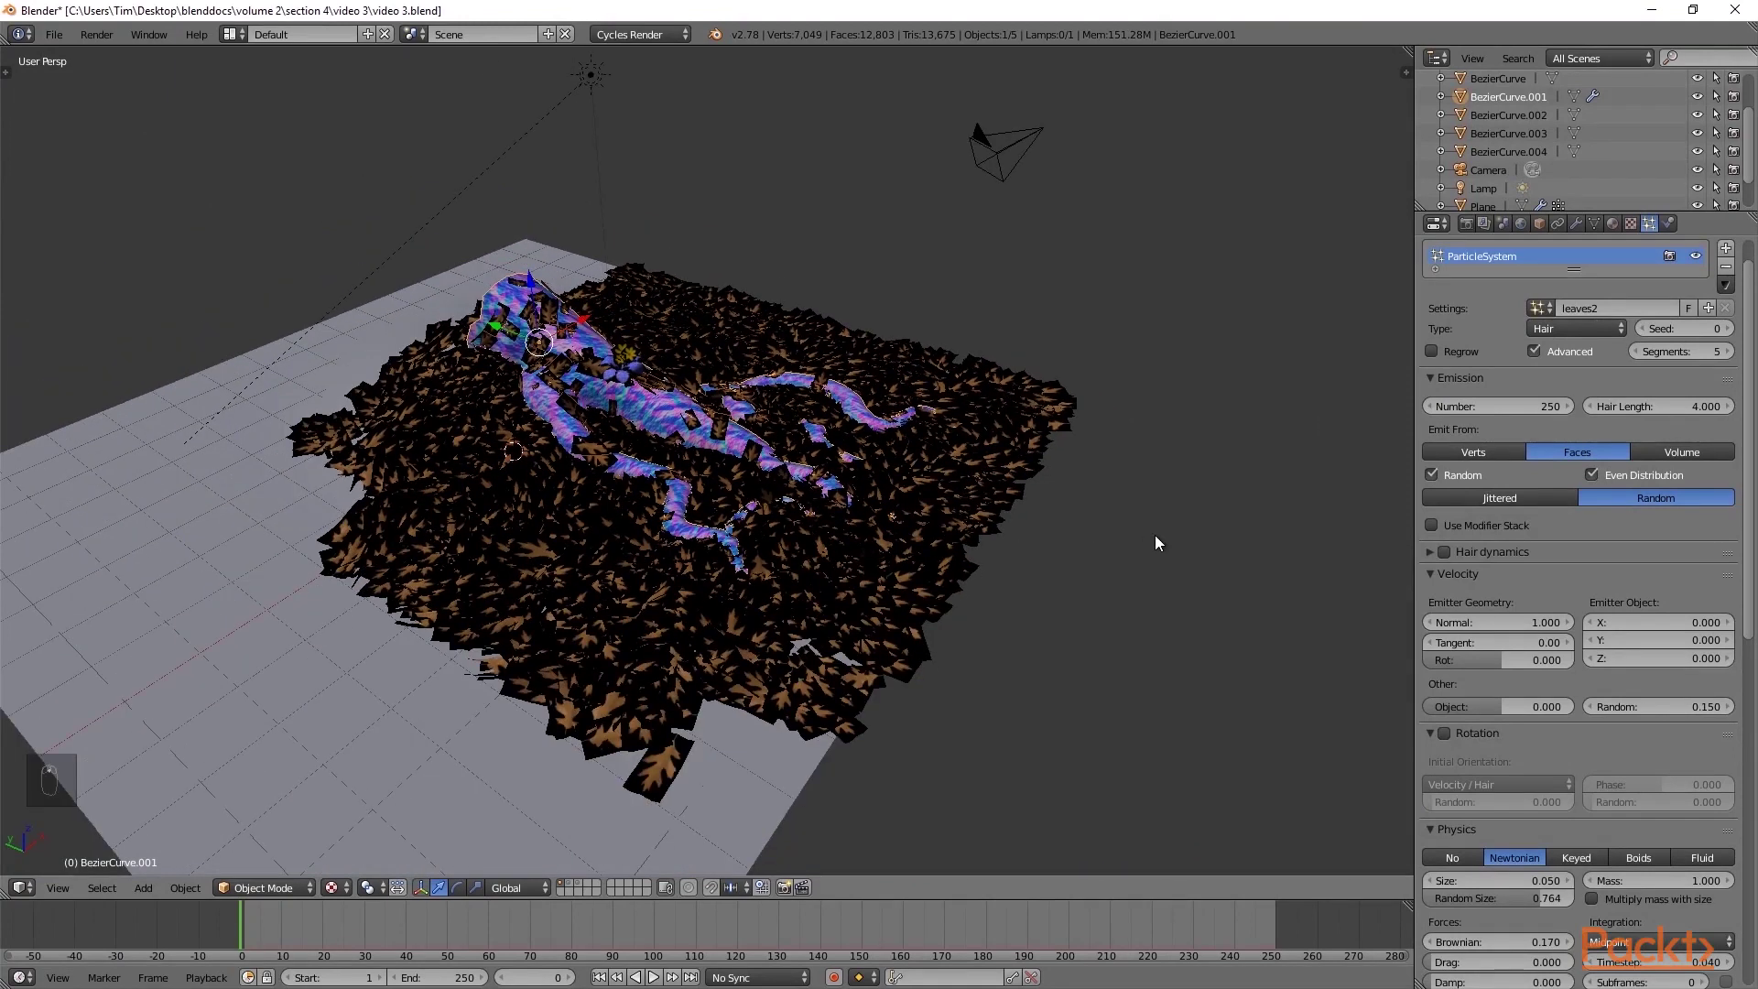
pyautogui.hotkey('ctrl', 's')
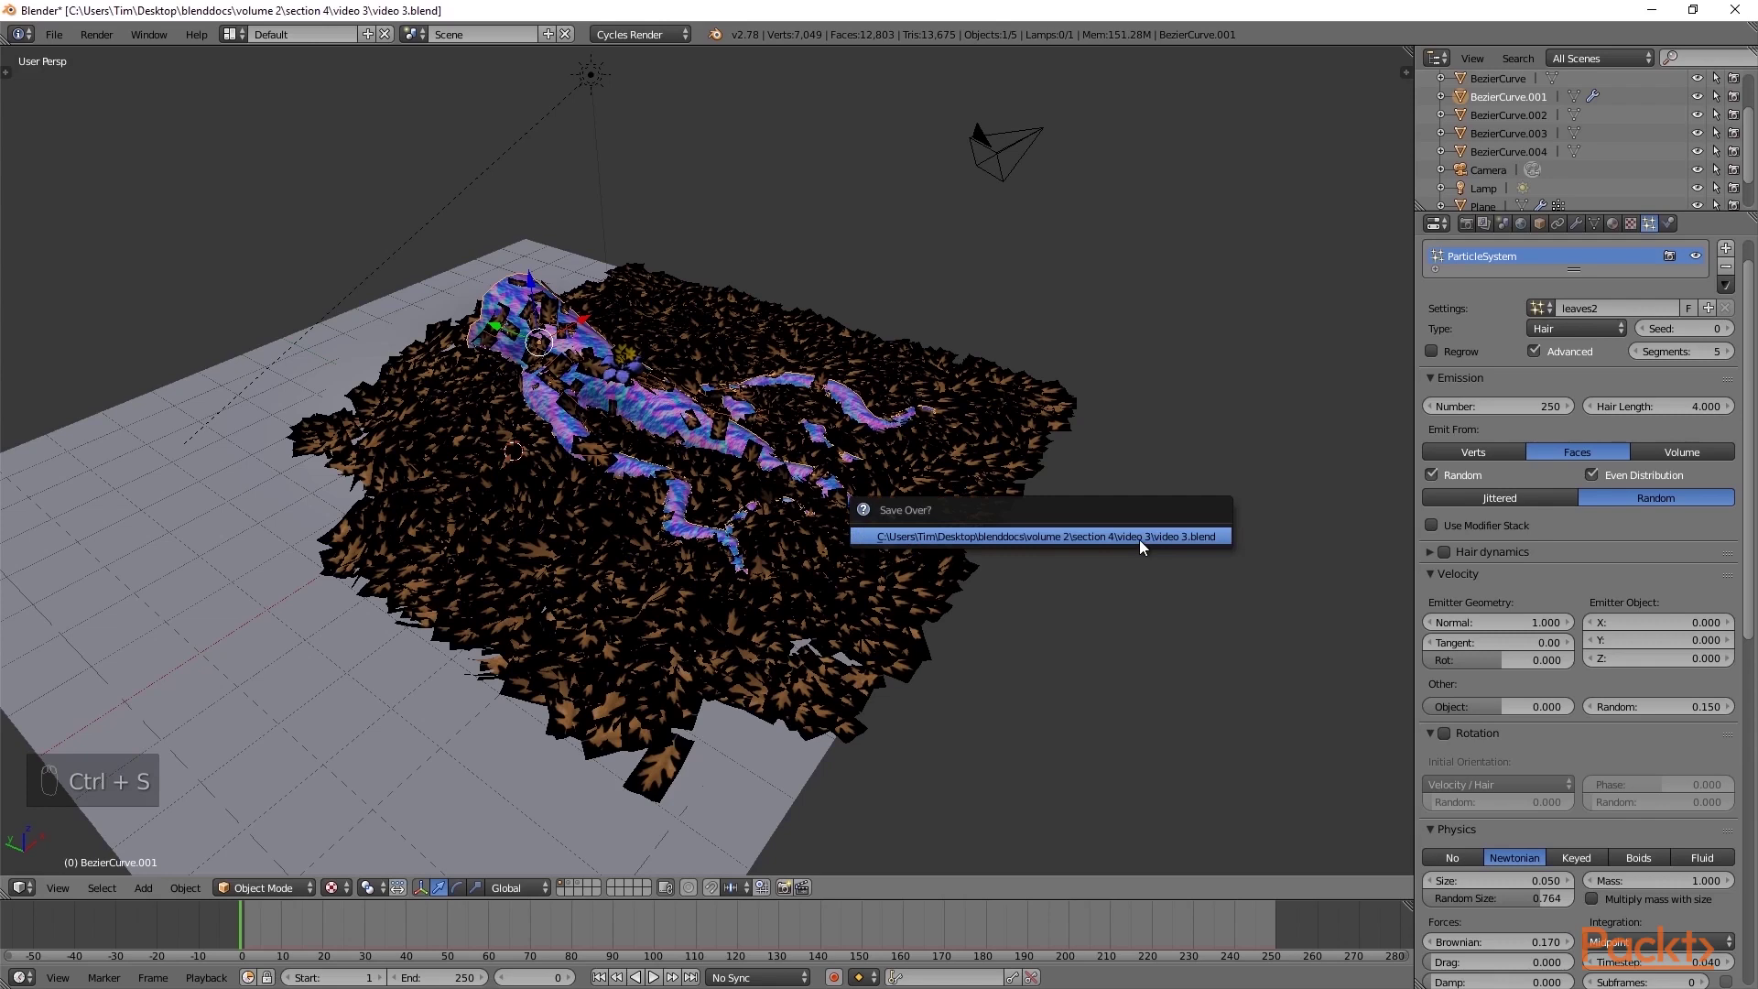
pyautogui.click(1139, 541)
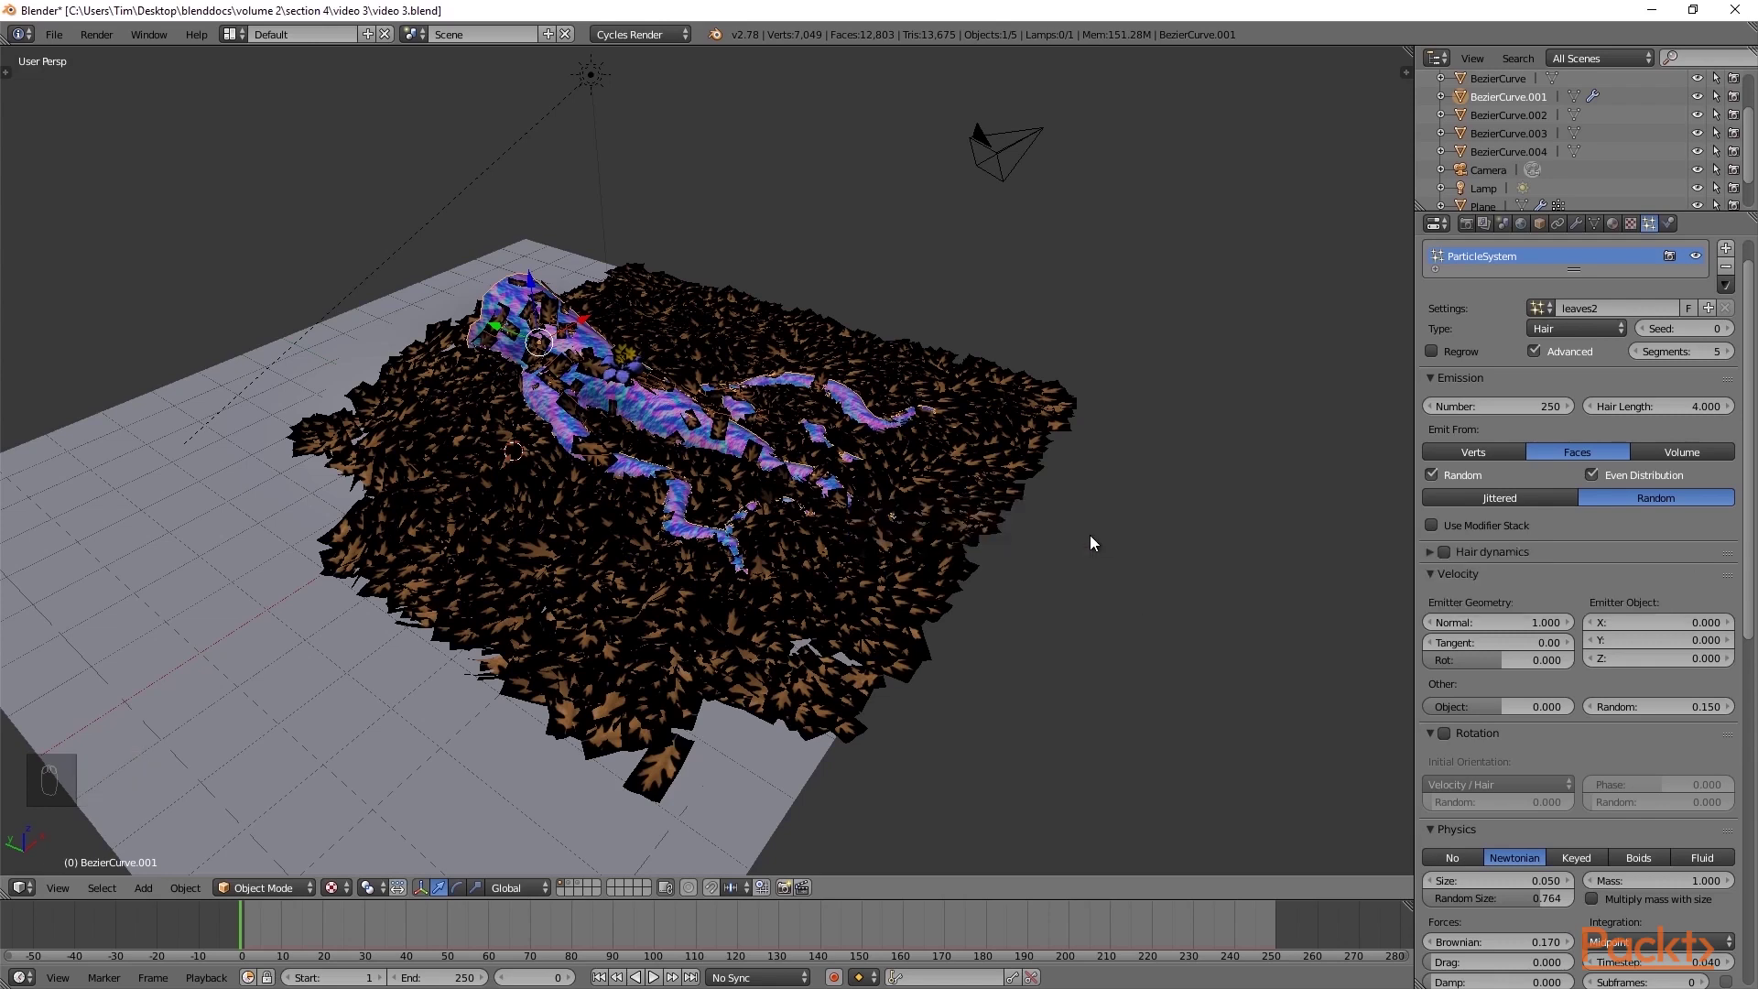